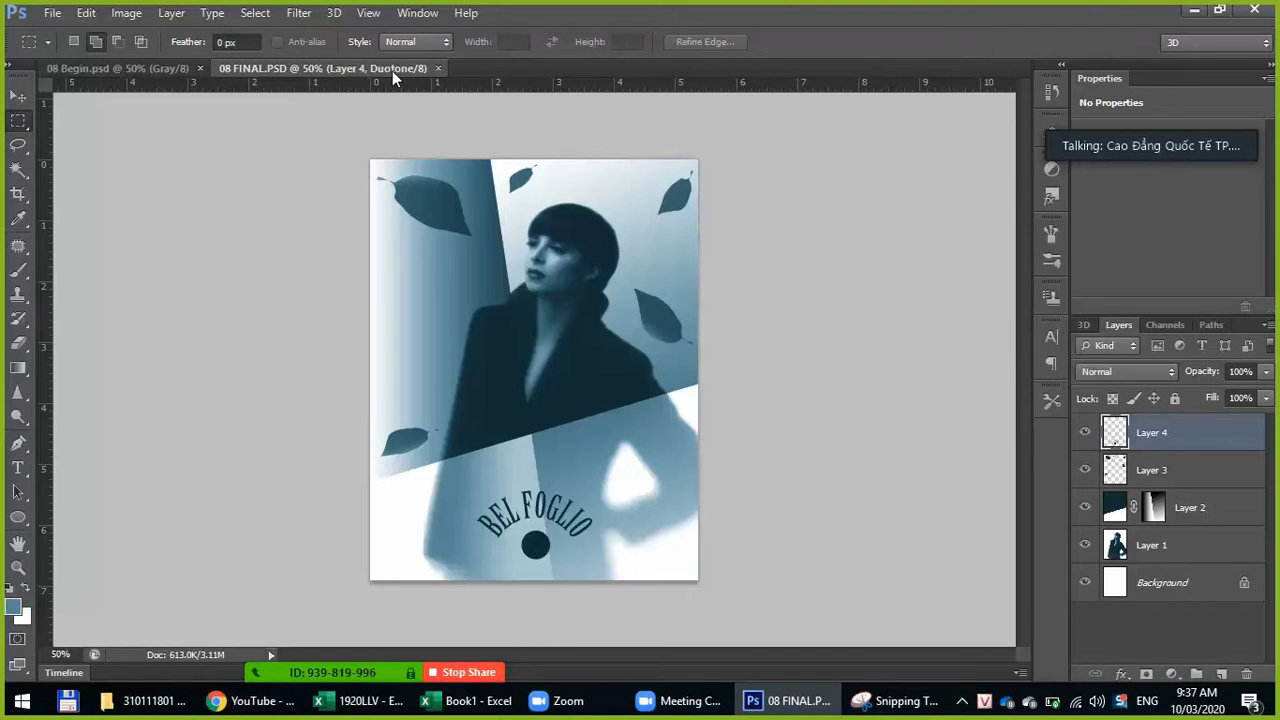
Step: Look through the Image > Mode options without changing anything, then bring 08 Begin.psd forward
{"action": "left_click", "coordinate": [129, 15]}
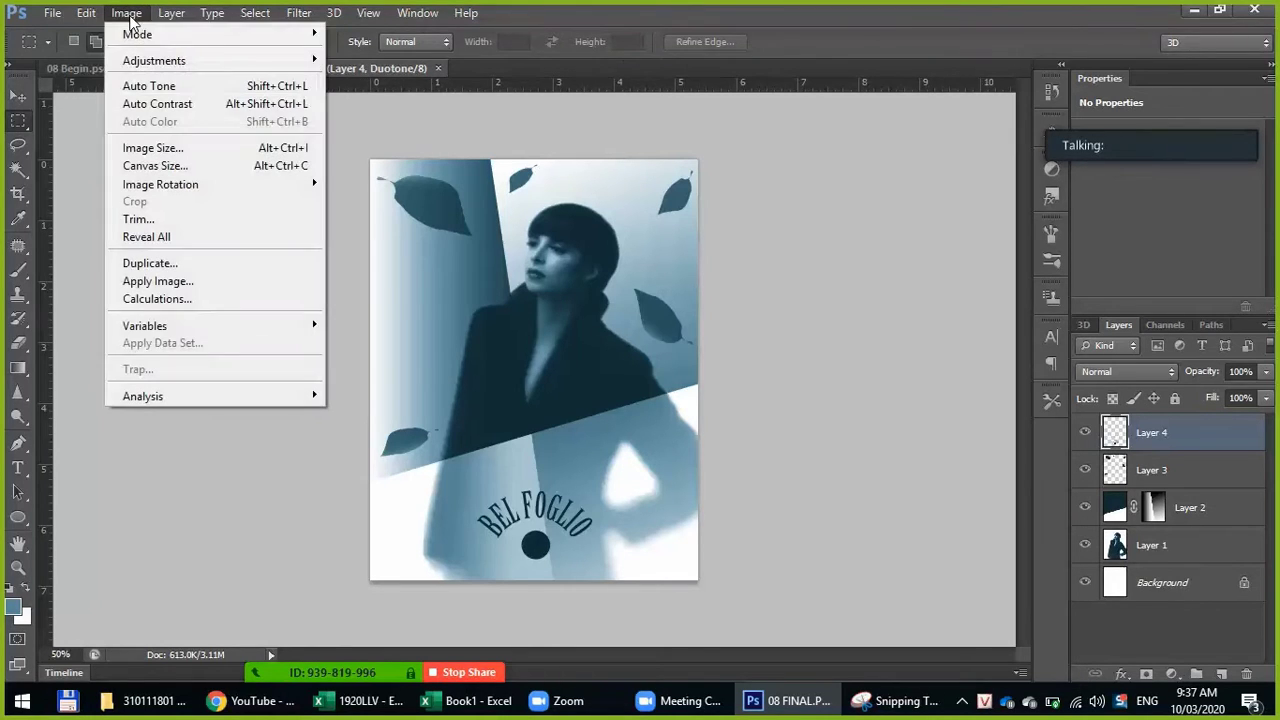
{"action": "mouse_move", "coordinate": [137, 34]}
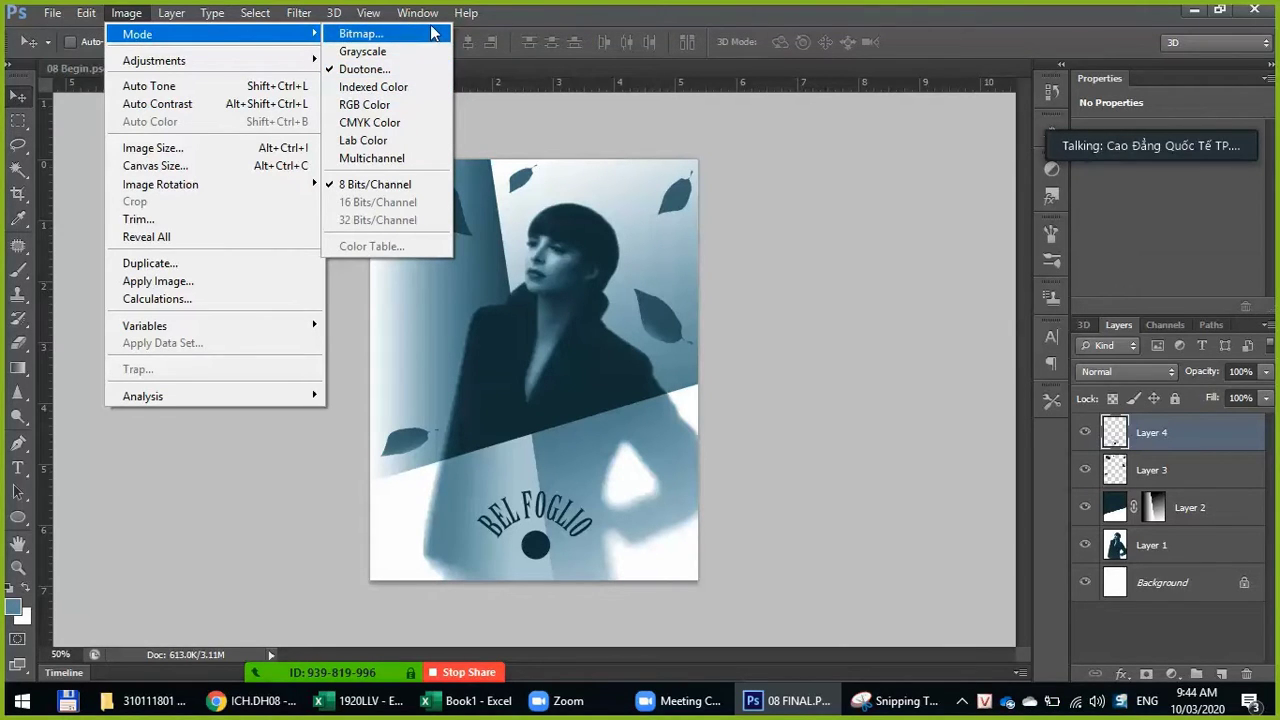
{"action": "left_click", "coordinate": [717, 8]}
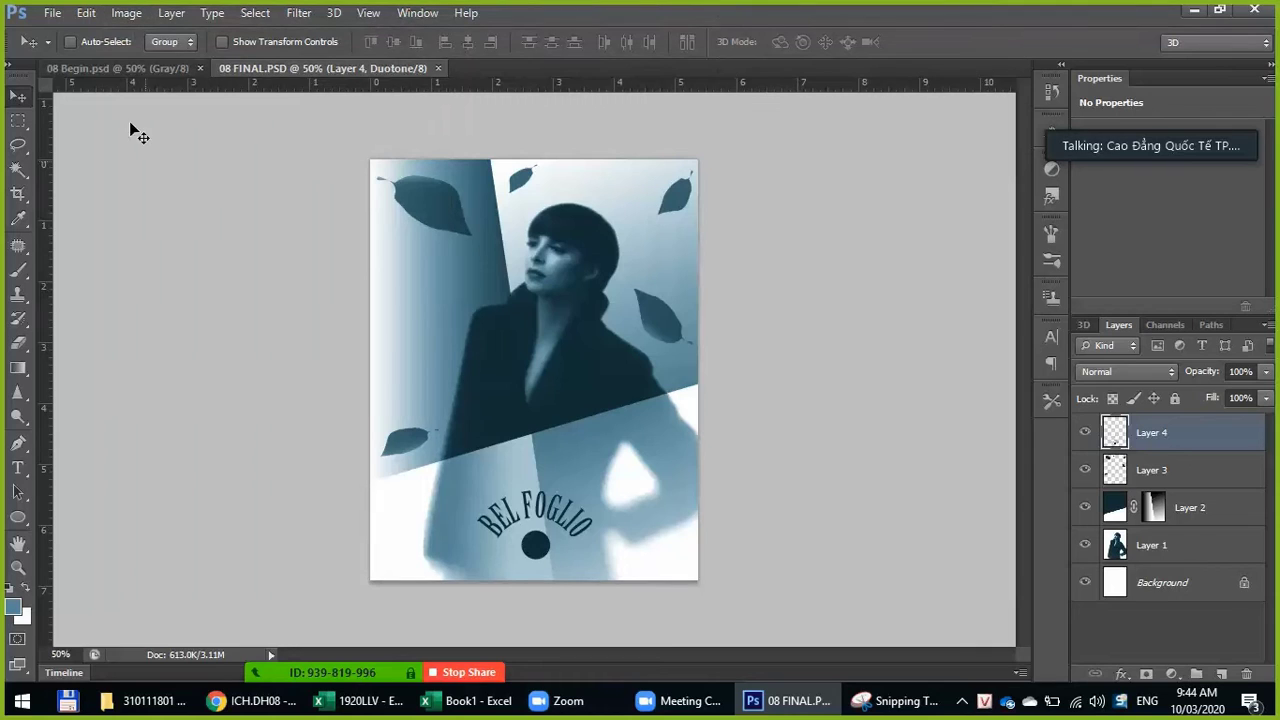
{"action": "left_click", "coordinate": [130, 71]}
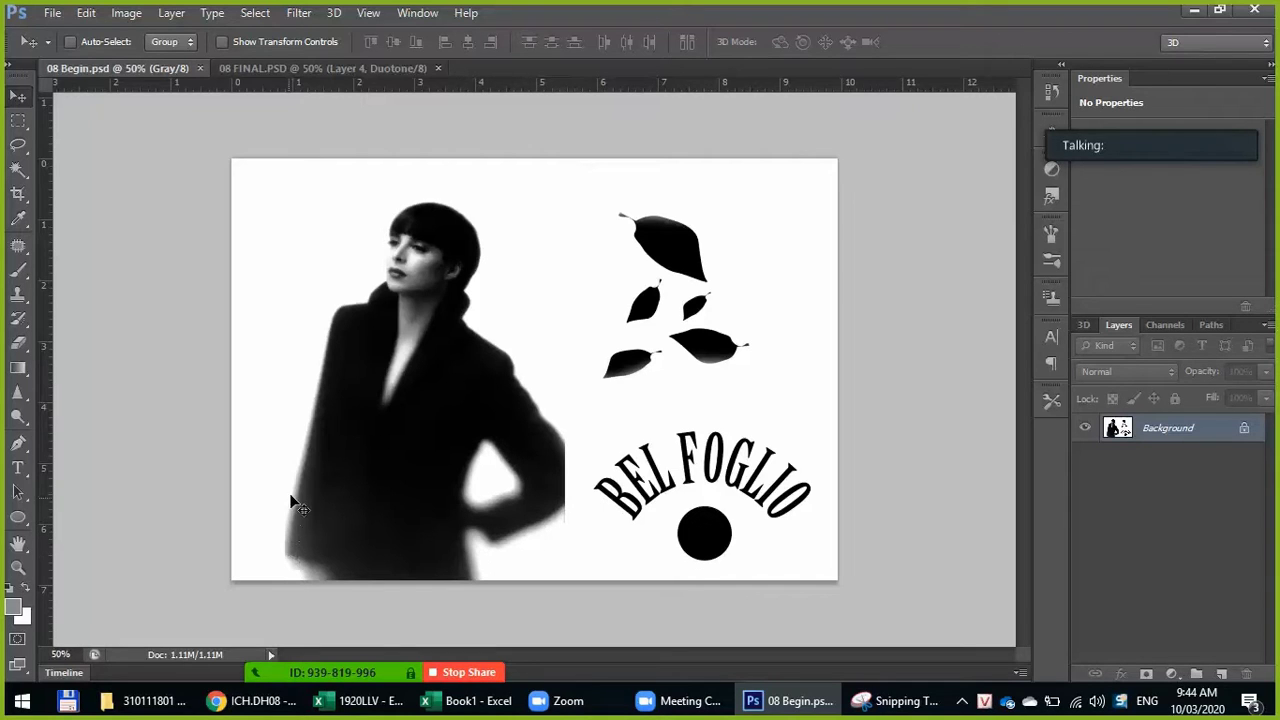
Step: Convert 08 Begin.psd to Bitmap mode at 130 pixels/inch output with Diffusion Dither
{"action": "left_click", "coordinate": [166, 14]}
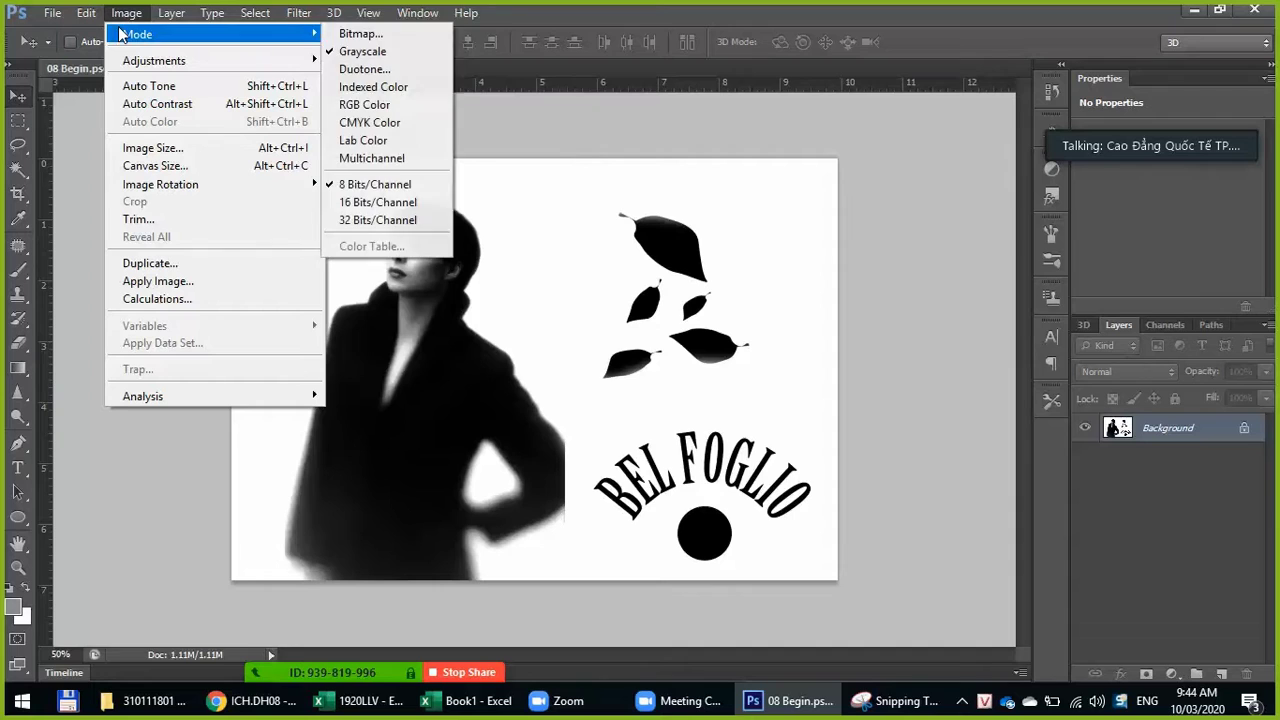
{"action": "left_click", "coordinate": [380, 38]}
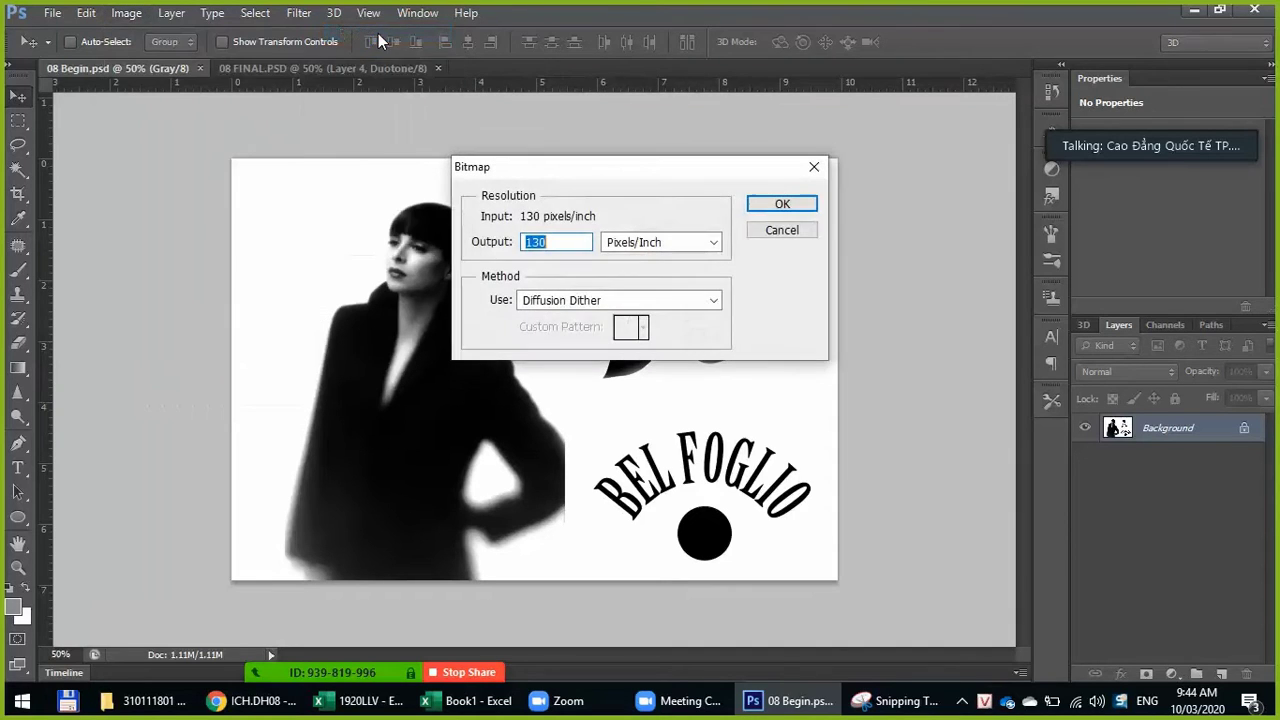
{"action": "left_click", "coordinate": [781, 205]}
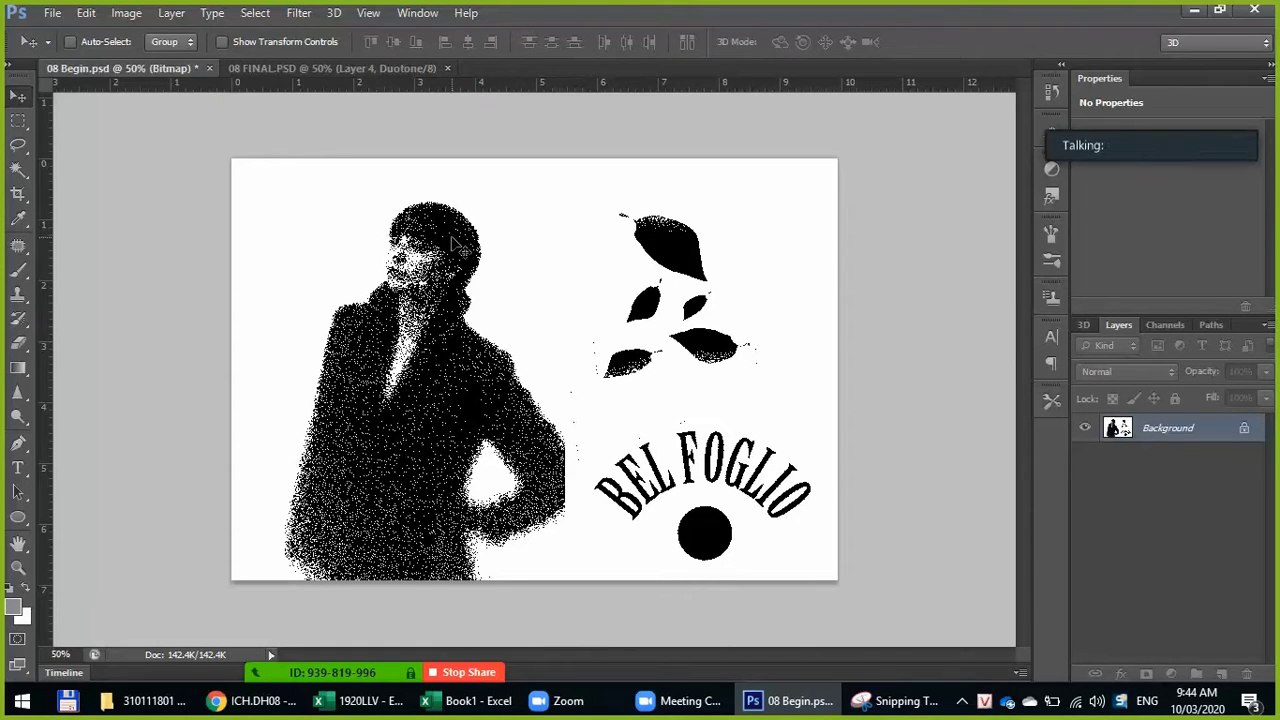
{"action": "scroll", "coordinate": [450, 244], "scroll_direction": "up", "scroll_amount": 2}
{"action": "scroll", "coordinate": [440, 244], "scroll_direction": "up", "scroll_amount": 1}
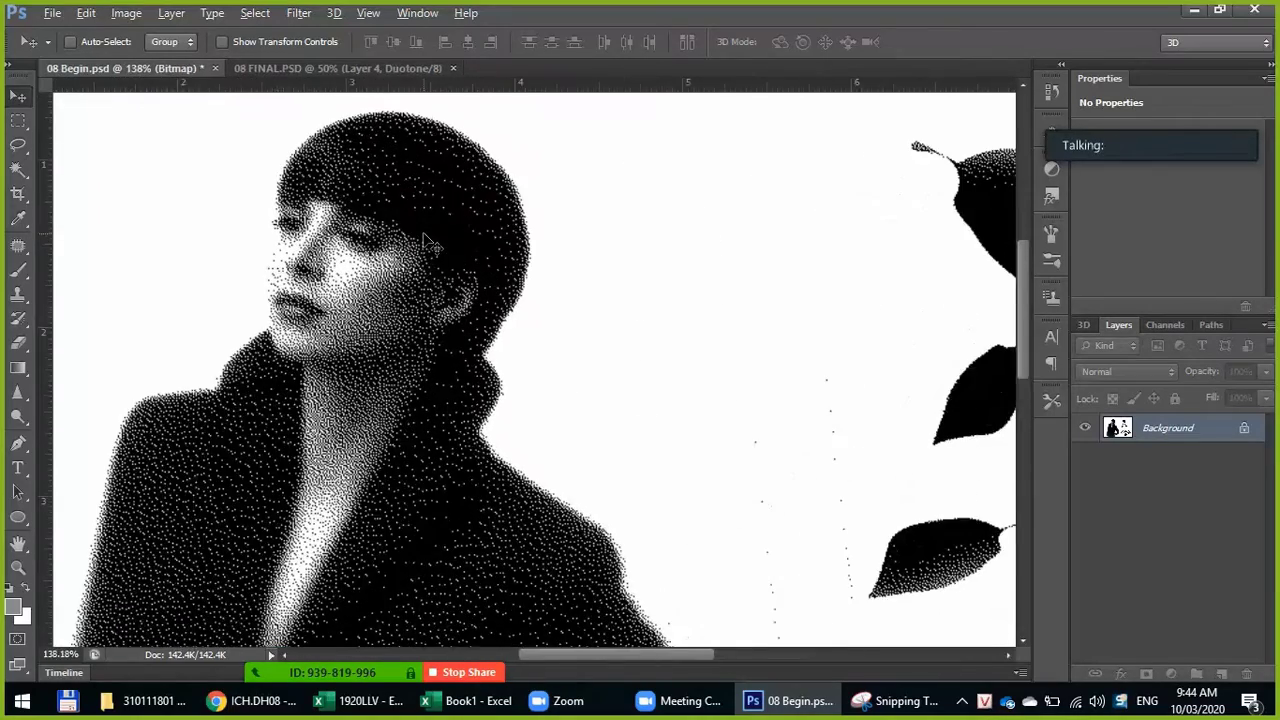
{"action": "scroll", "coordinate": [425, 243], "scroll_direction": "up", "scroll_amount": 2}
{"action": "scroll", "coordinate": [425, 243], "scroll_direction": "up", "scroll_amount": 2}
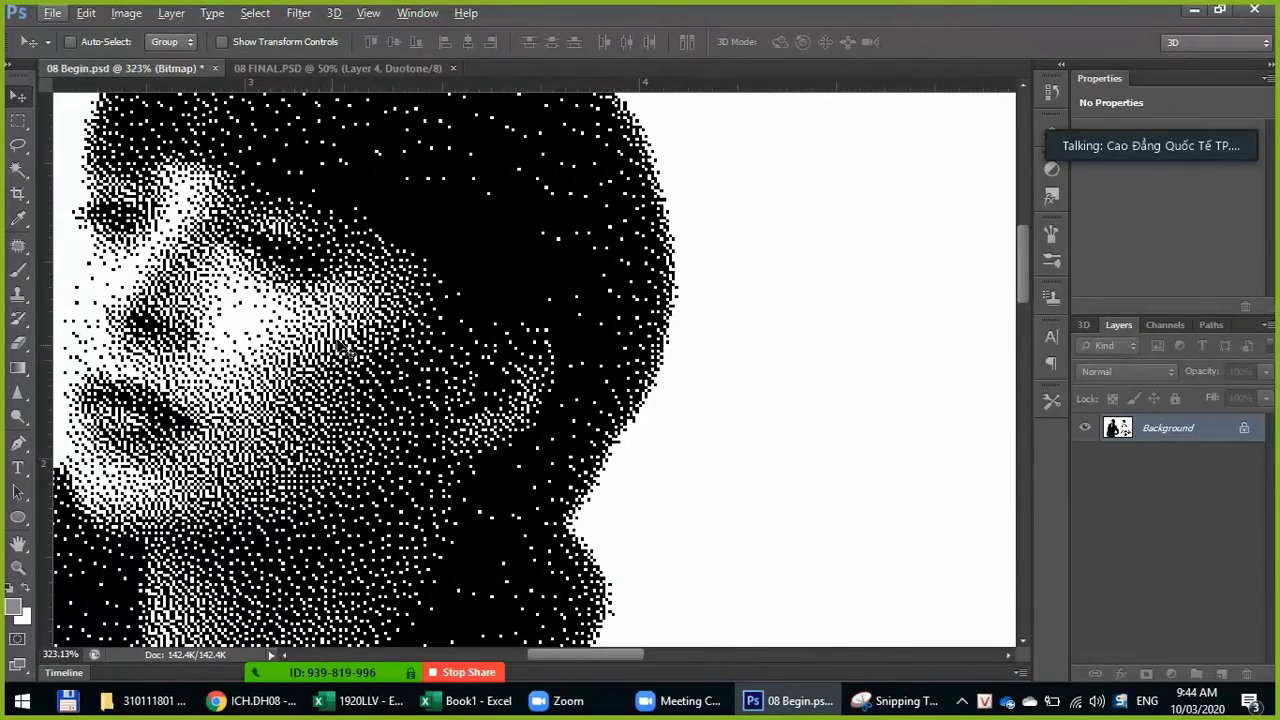
{"action": "scroll", "coordinate": [315, 338], "scroll_direction": "up", "scroll_amount": 1}
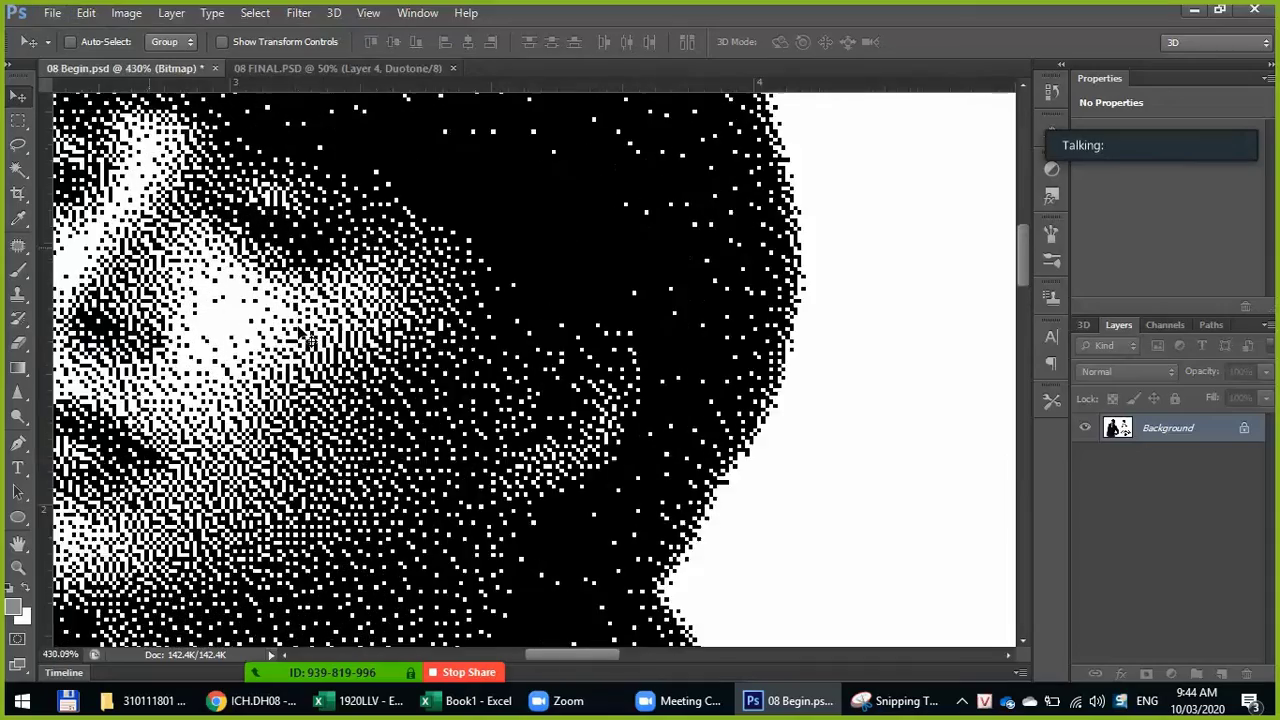
{"action": "scroll", "coordinate": [310, 340], "scroll_direction": "up", "scroll_amount": 1}
{"action": "scroll", "coordinate": [312, 340], "scroll_direction": "up", "scroll_amount": 1}
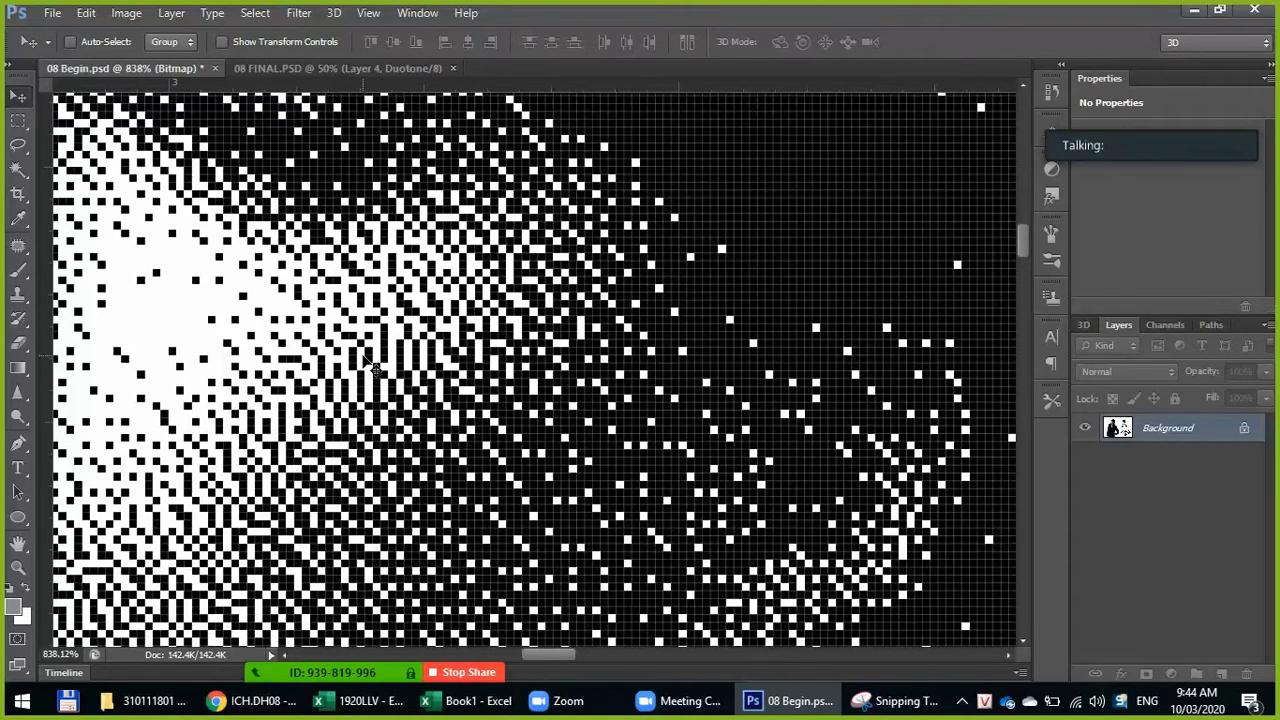
{"action": "scroll", "coordinate": [373, 368], "scroll_direction": "down", "scroll_amount": 3}
{"action": "scroll", "coordinate": [360, 380], "scroll_direction": "down", "scroll_amount": 3}
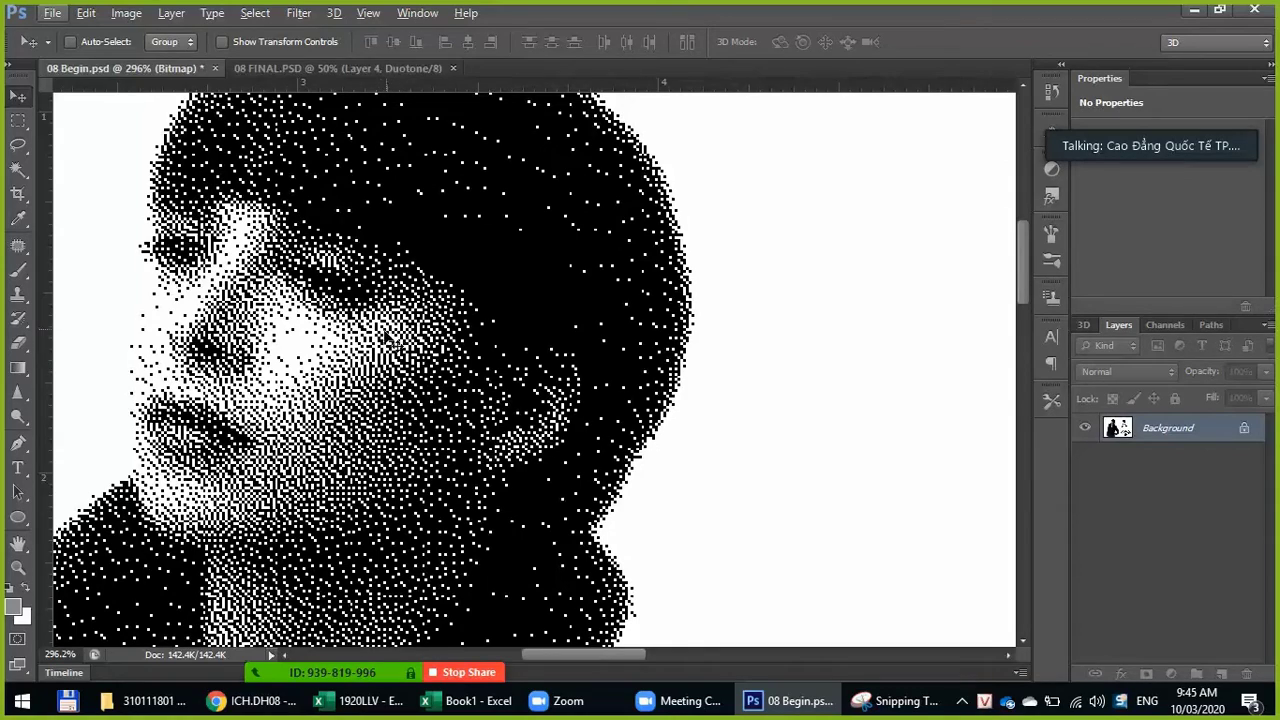
{"action": "scroll", "coordinate": [412, 298], "scroll_direction": "up", "scroll_amount": 3}
{"action": "scroll", "coordinate": [405, 310], "scroll_direction": "up", "scroll_amount": 3}
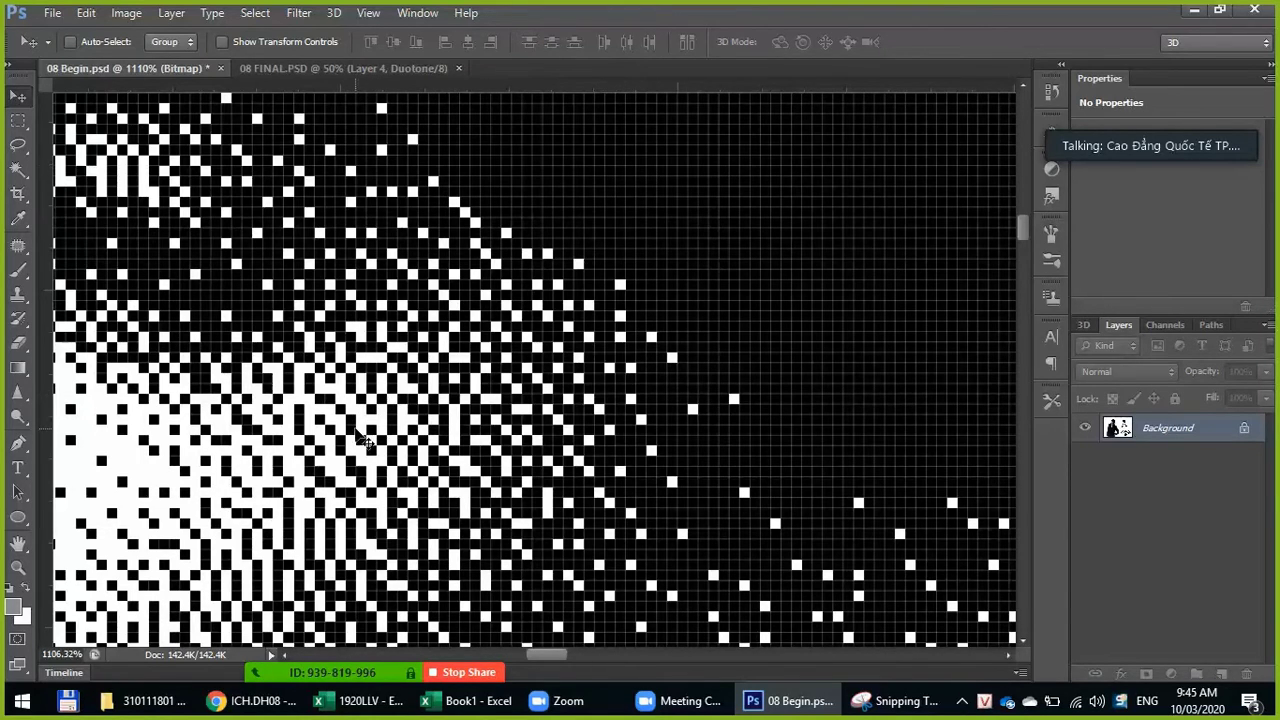
{"action": "scroll", "coordinate": [391, 509], "scroll_direction": "down", "scroll_amount": 3}
{"action": "scroll", "coordinate": [386, 510], "scroll_direction": "down", "scroll_amount": 2}
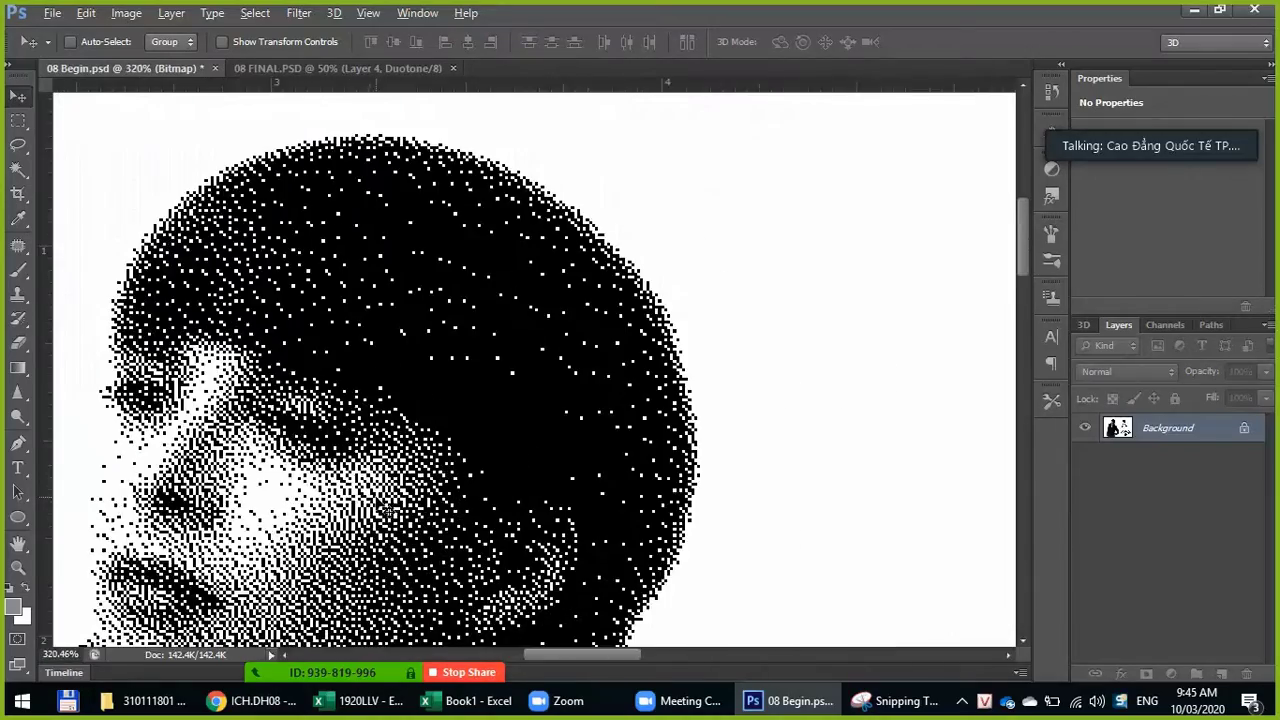
{"action": "scroll", "coordinate": [388, 510], "scroll_direction": "down", "scroll_amount": 2}
{"action": "scroll", "coordinate": [386, 508], "scroll_direction": "down", "scroll_amount": 2}
{"action": "scroll", "coordinate": [385, 507], "scroll_direction": "down", "scroll_amount": 2}
{"action": "scroll", "coordinate": [383, 506], "scroll_direction": "down", "scroll_amount": 1}
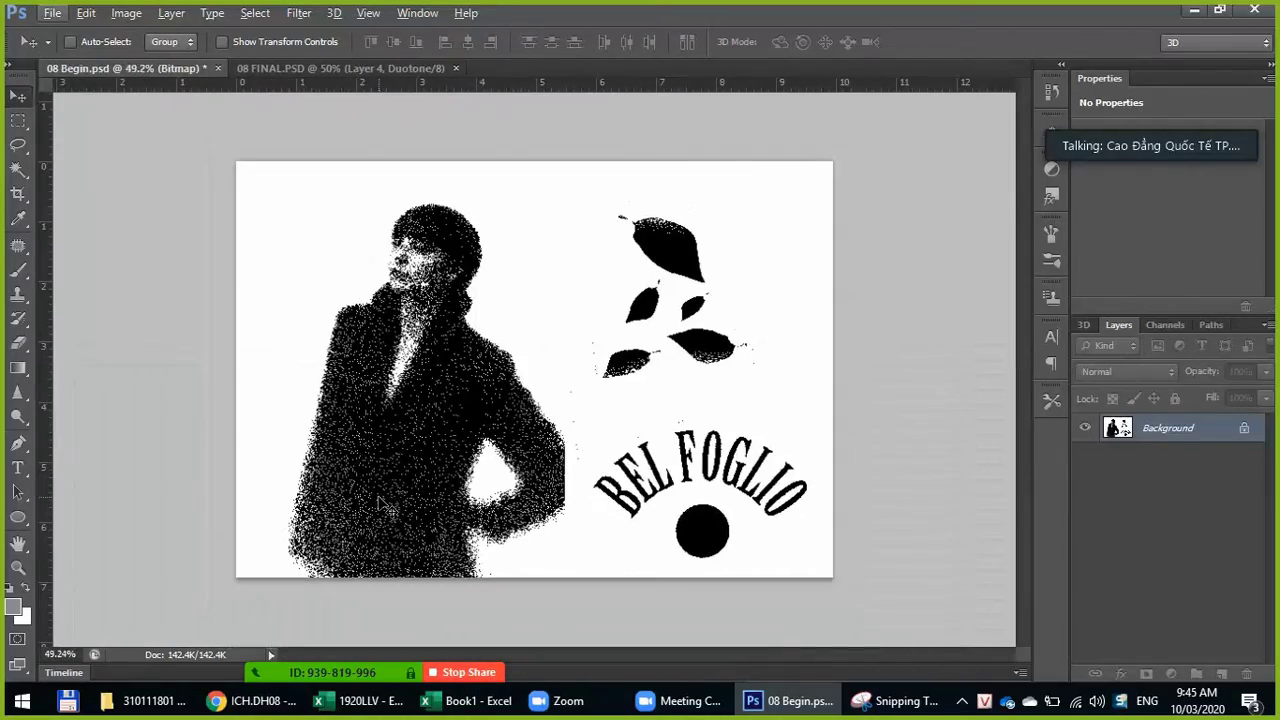
Step: Undo the Bitmap conversion, then zoom in and back out to compare the grayscale pixels
{"action": "key", "text": "ctrl+z"}
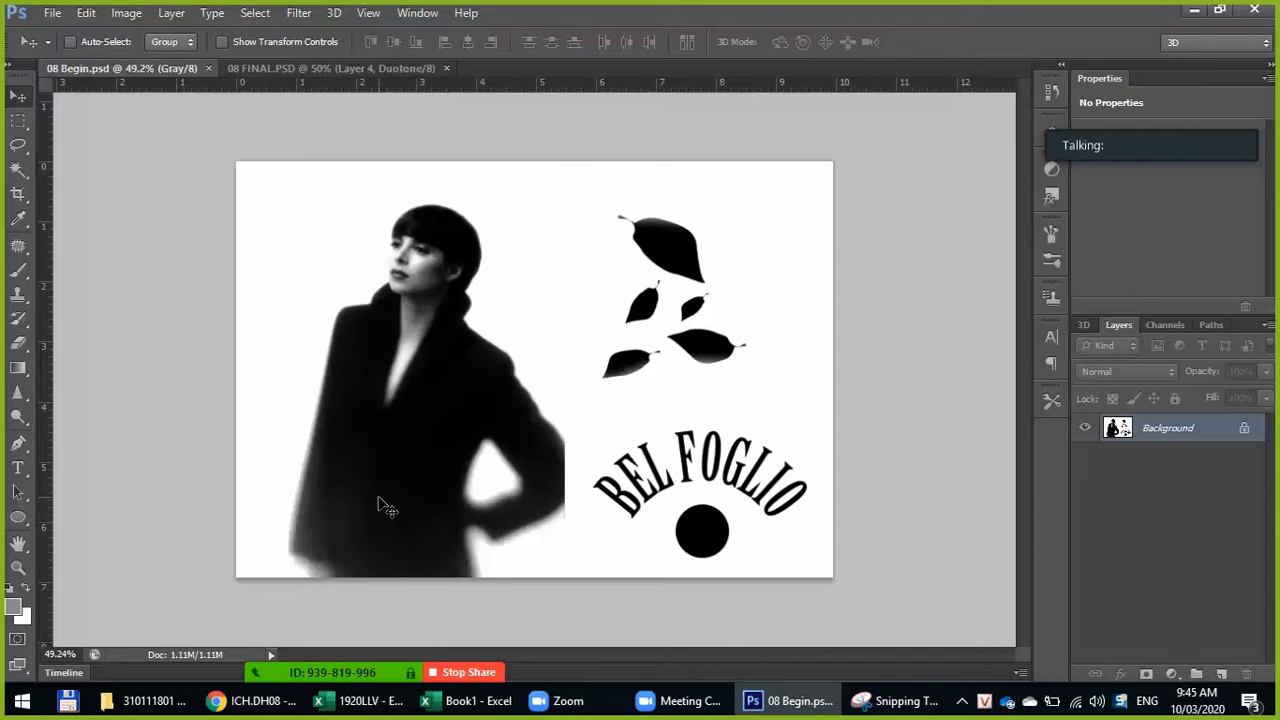
{"action": "scroll", "coordinate": [428, 266], "scroll_direction": "up", "scroll_amount": 1}
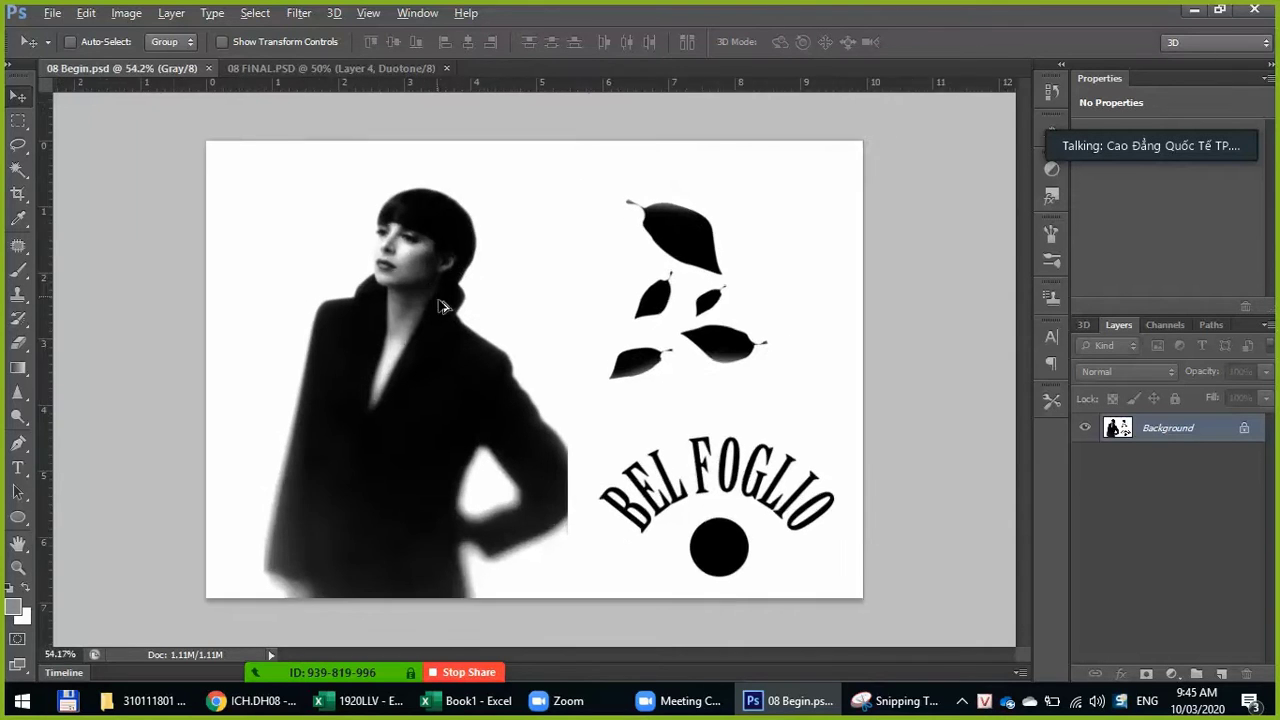
{"action": "scroll", "coordinate": [400, 215], "scroll_direction": "up", "scroll_amount": 2}
{"action": "scroll", "coordinate": [400, 215], "scroll_direction": "up", "scroll_amount": 2}
{"action": "scroll", "coordinate": [386, 214], "scroll_direction": "up", "scroll_amount": 2}
{"action": "scroll", "coordinate": [395, 220], "scroll_direction": "up", "scroll_amount": 3}
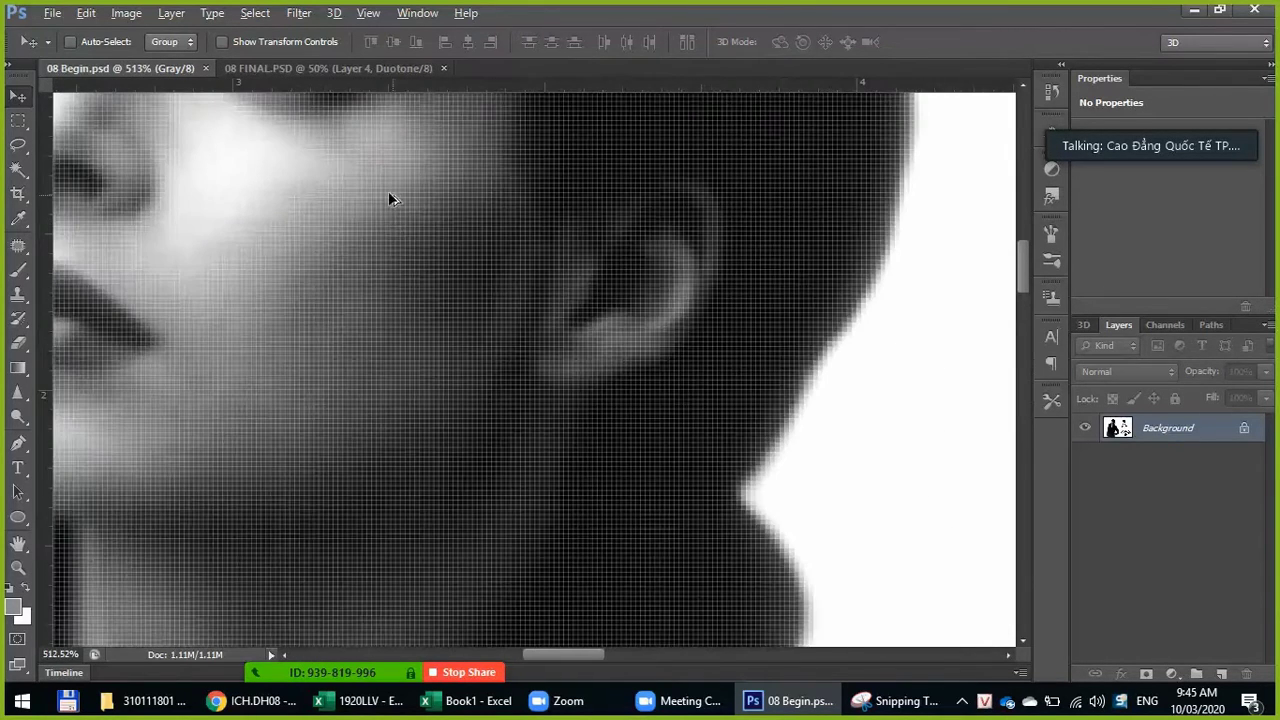
{"action": "left_click_drag", "start_coordinate": [357, 185], "coordinate": [445, 315]}
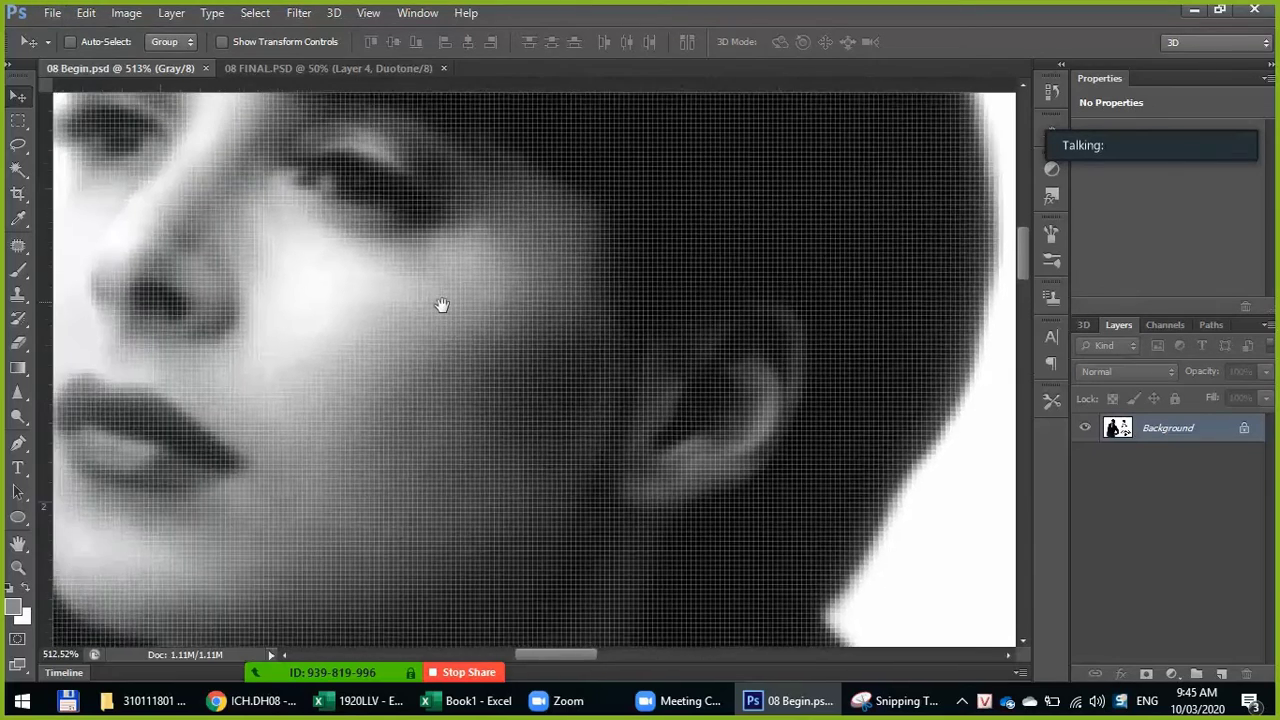
{"action": "scroll", "coordinate": [443, 312], "scroll_direction": "up", "scroll_amount": 2}
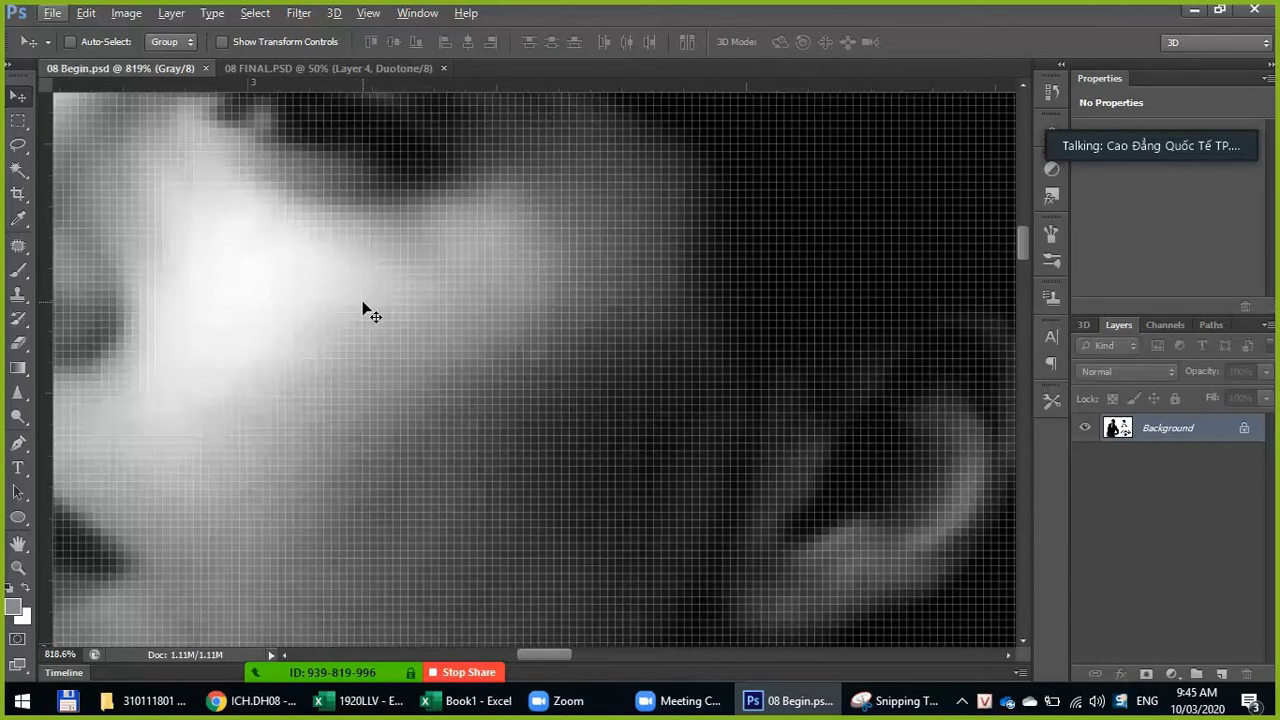
{"action": "scroll", "coordinate": [370, 312], "scroll_direction": "down", "scroll_amount": 3, "text": "alt"}
{"action": "scroll", "coordinate": [385, 316], "scroll_direction": "down", "scroll_amount": 3, "text": "alt"}
{"action": "scroll", "coordinate": [392, 318], "scroll_direction": "down", "scroll_amount": 3, "text": "alt"}
{"action": "scroll", "coordinate": [394, 324], "scroll_direction": "down", "scroll_amount": 2, "text": "alt"}
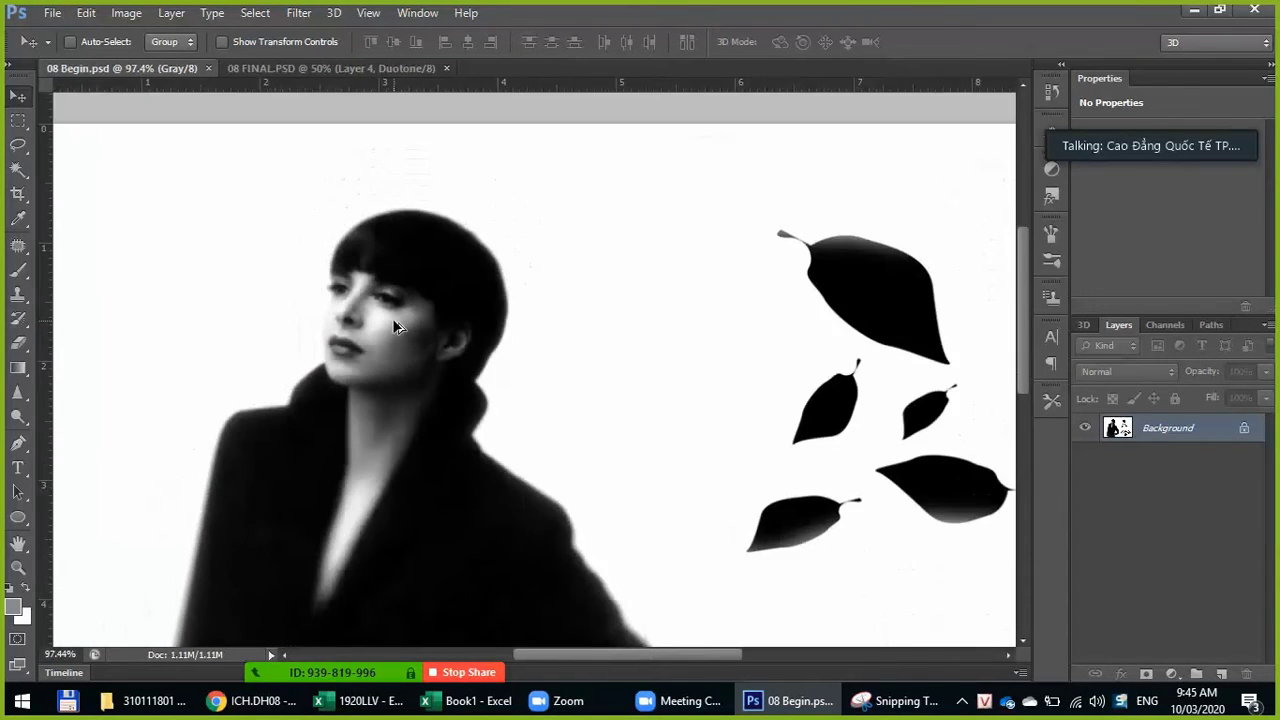
{"action": "scroll", "coordinate": [394, 324], "scroll_direction": "down", "scroll_amount": 2, "text": "alt"}
{"action": "scroll", "coordinate": [395, 325], "scroll_direction": "down", "scroll_amount": 1, "text": "alt"}
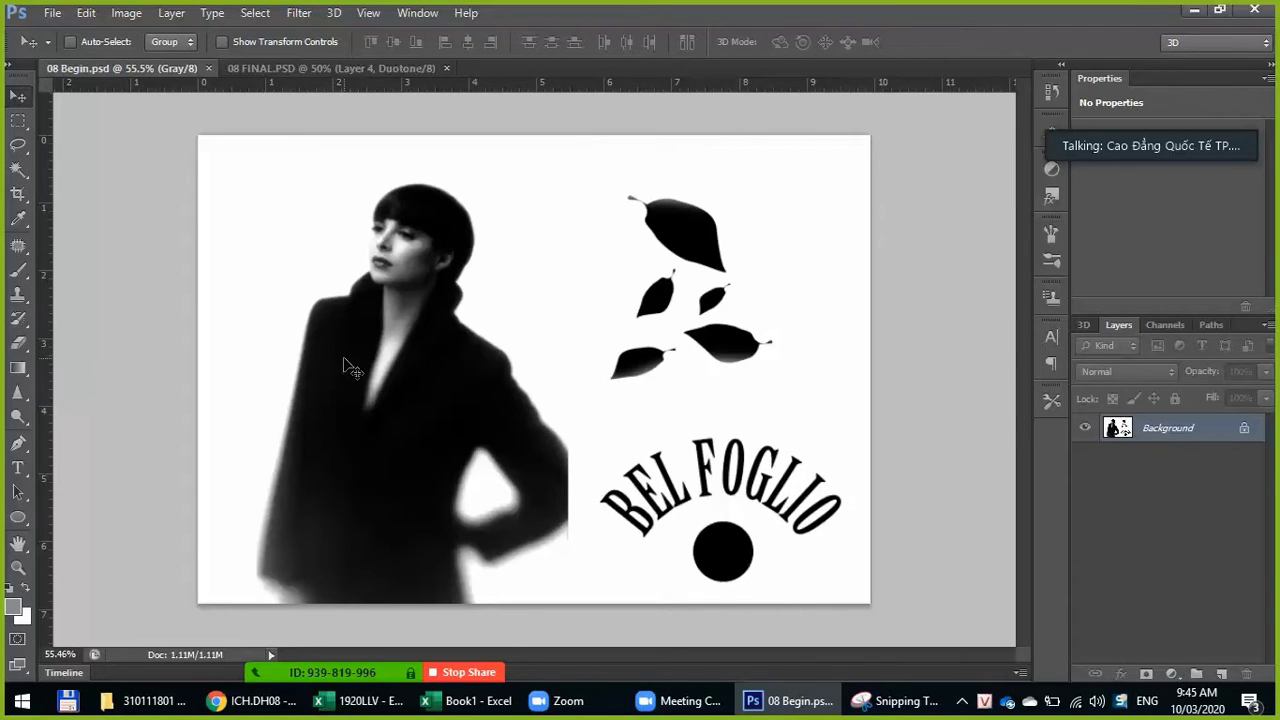
Step: Try green, pink, white and black foreground colours, then cancel the Color Picker unchanged
{"action": "left_click", "coordinate": [12, 606]}
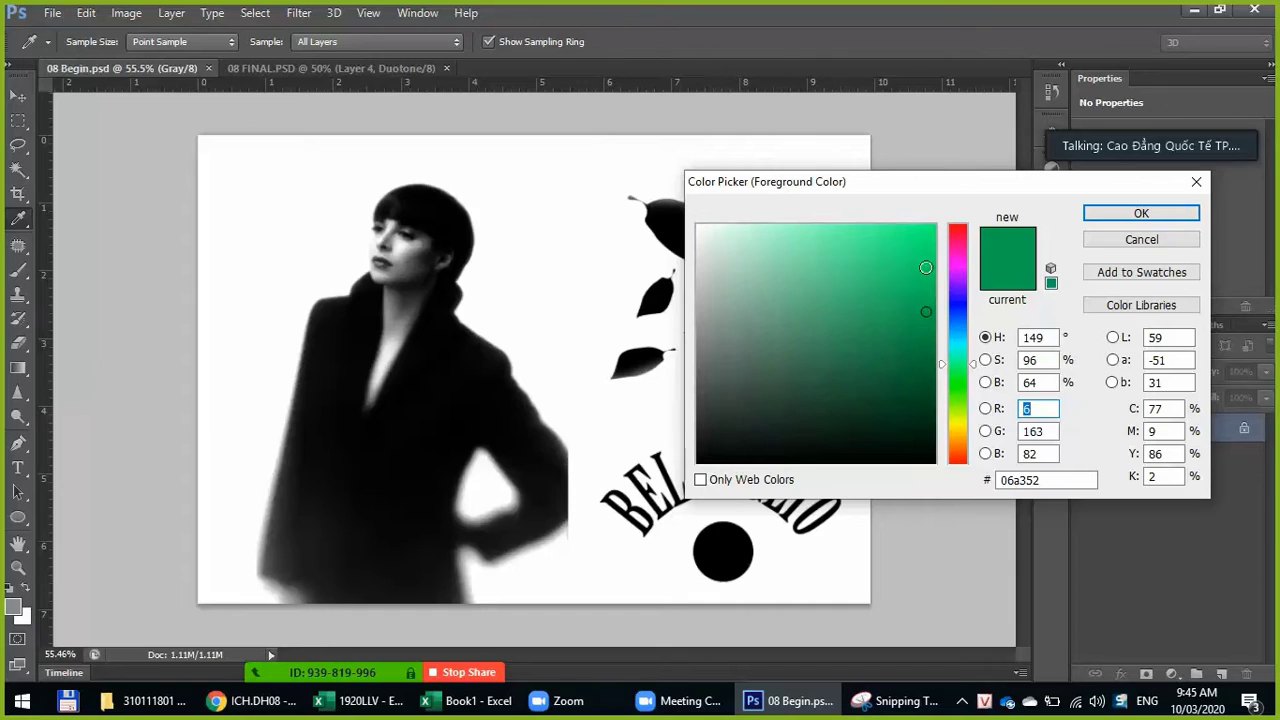
{"action": "left_click", "coordinate": [926, 230]}
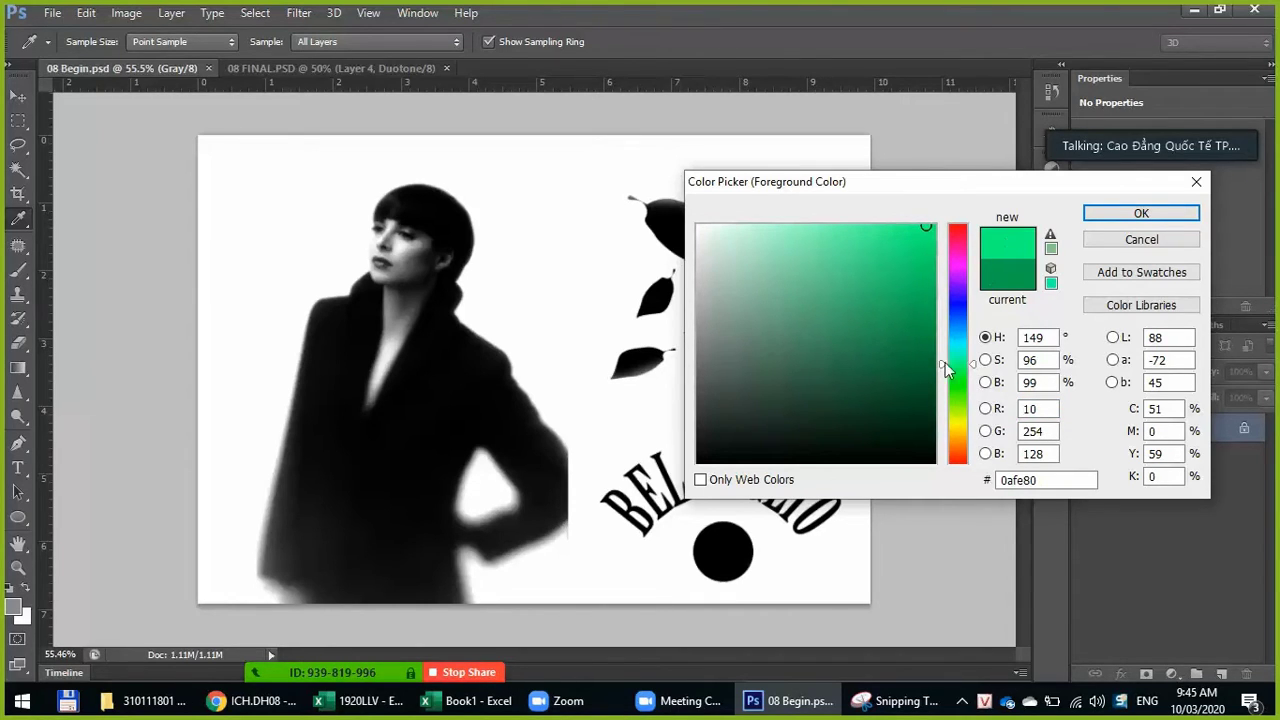
{"action": "left_click", "coordinate": [923, 439]}
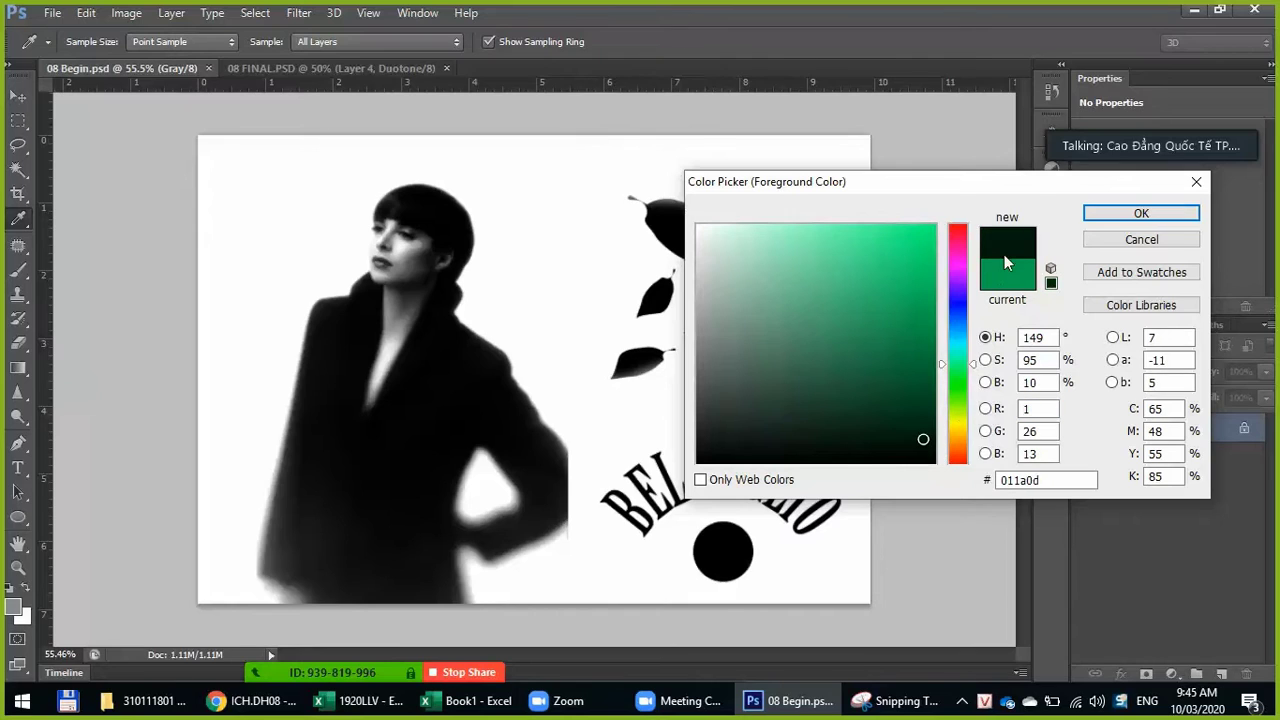
{"action": "left_click", "coordinate": [921, 307]}
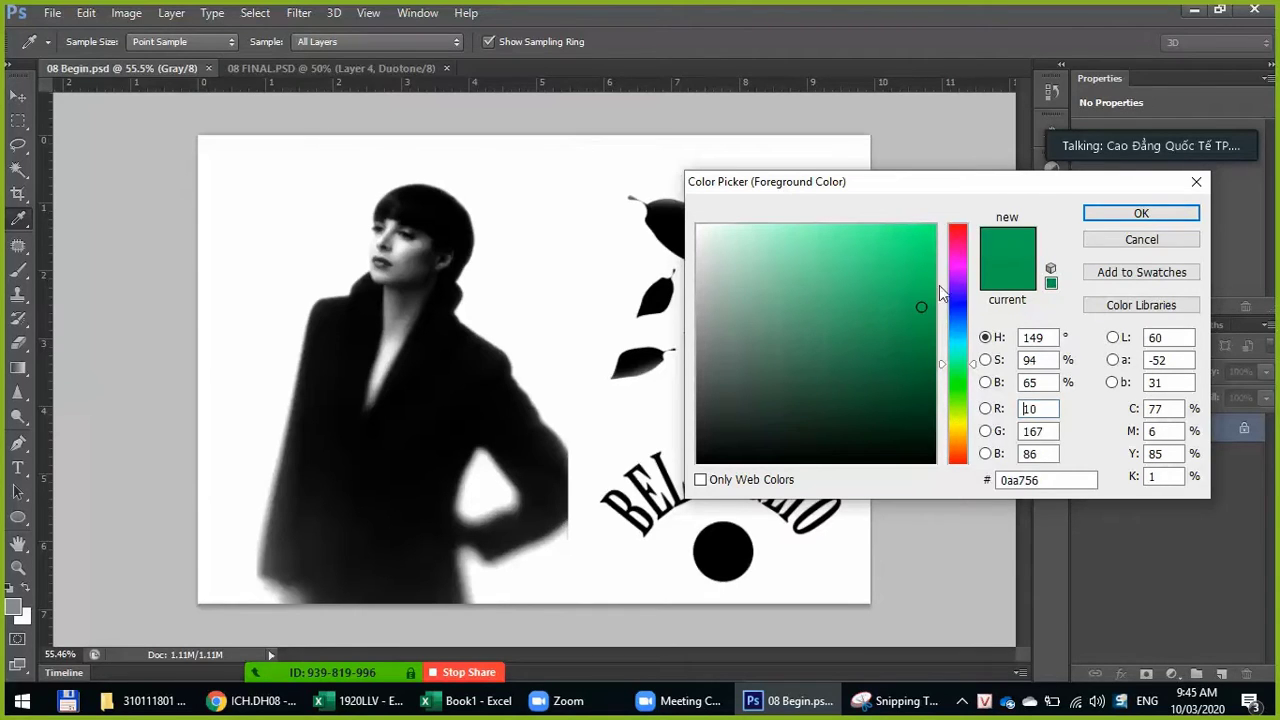
{"action": "left_click", "coordinate": [956, 257]}
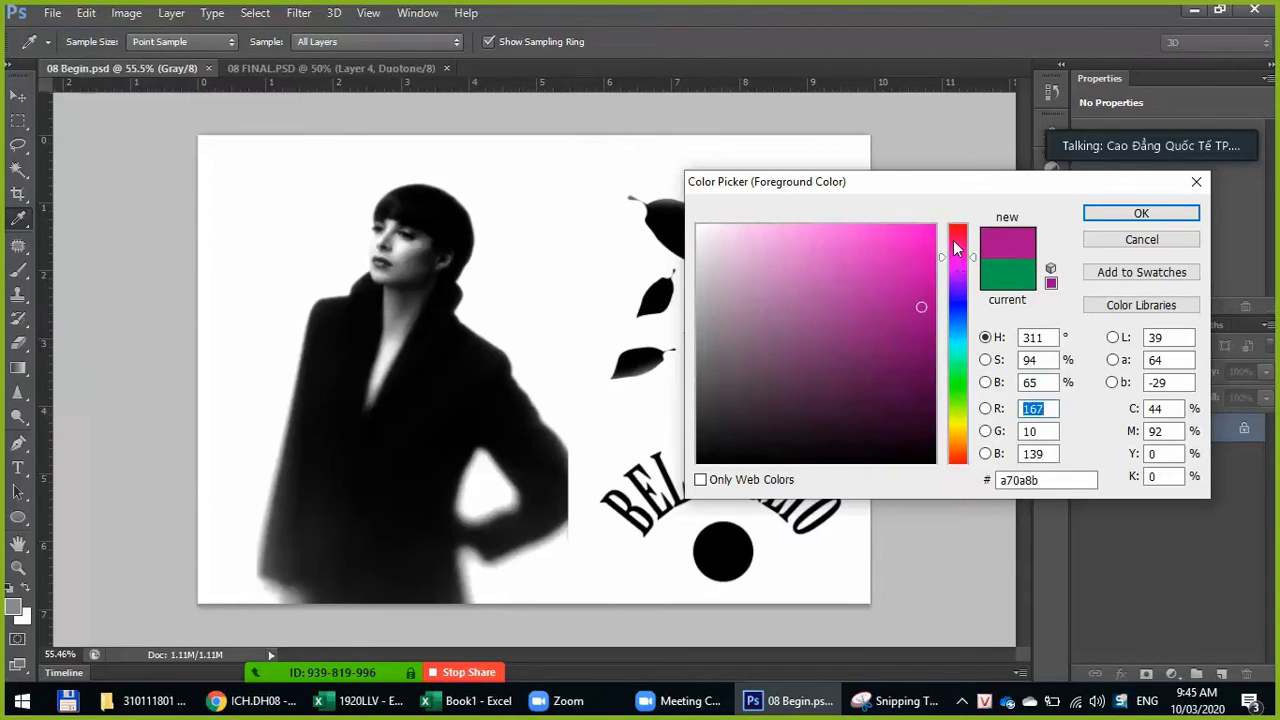
{"action": "left_click", "coordinate": [953, 240]}
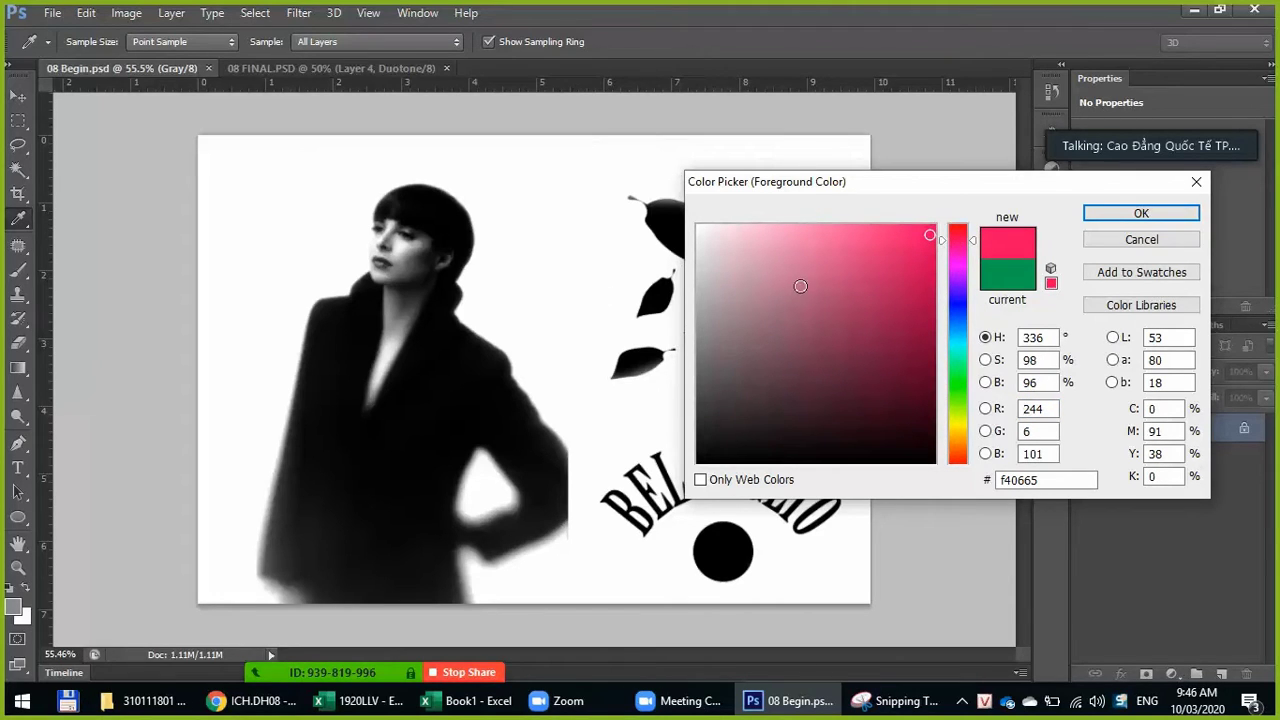
{"action": "left_click", "coordinate": [700, 219]}
{"action": "left_click_drag", "start_coordinate": [700, 219], "coordinate": [690, 205]}
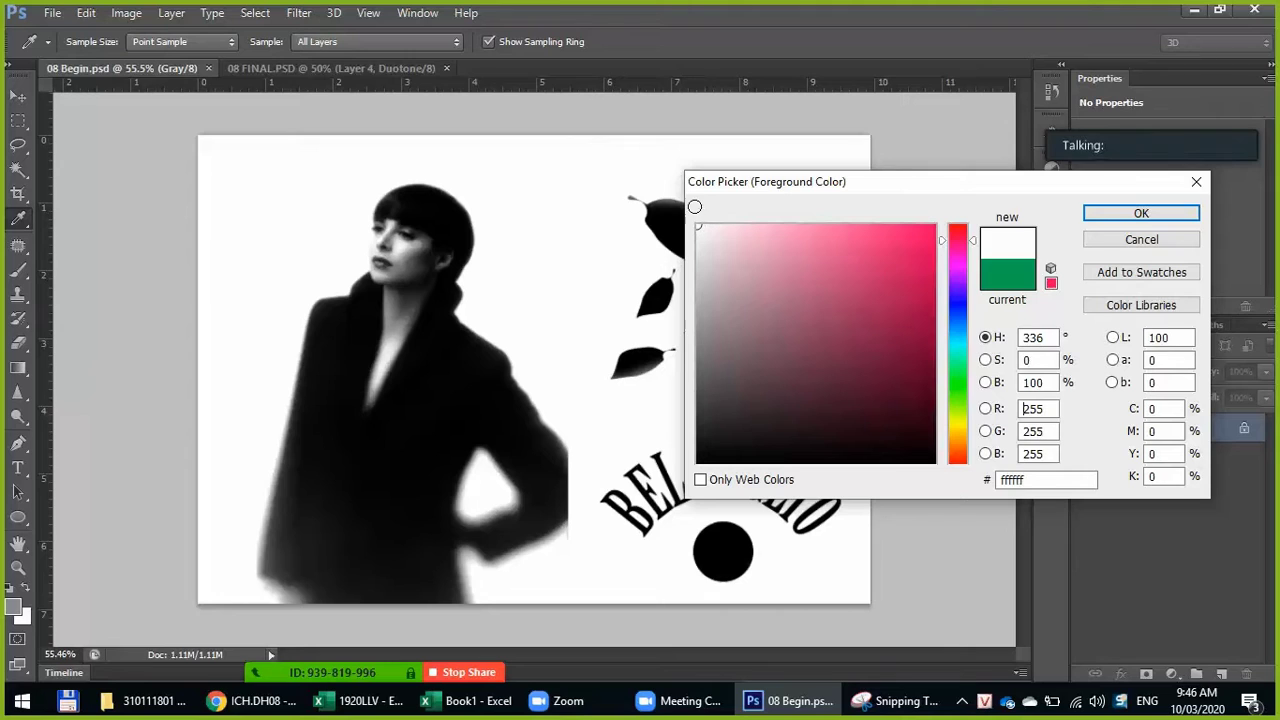
{"action": "left_click_drag", "start_coordinate": [694, 258], "coordinate": [620, 472]}
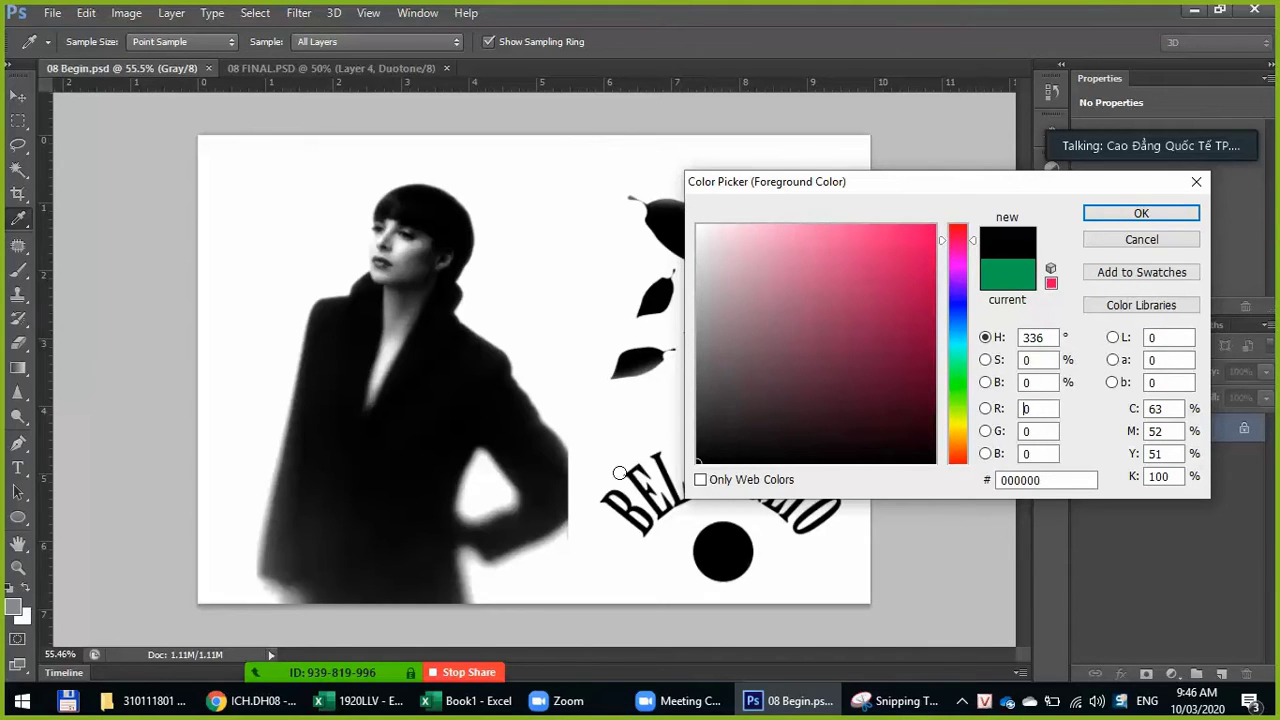
{"action": "left_click", "coordinate": [1141, 239]}
Step: Switch to the Move tool, bring up 08 FINAL.PSD, and open its Duotone Options
{"action": "key", "text": "v"}
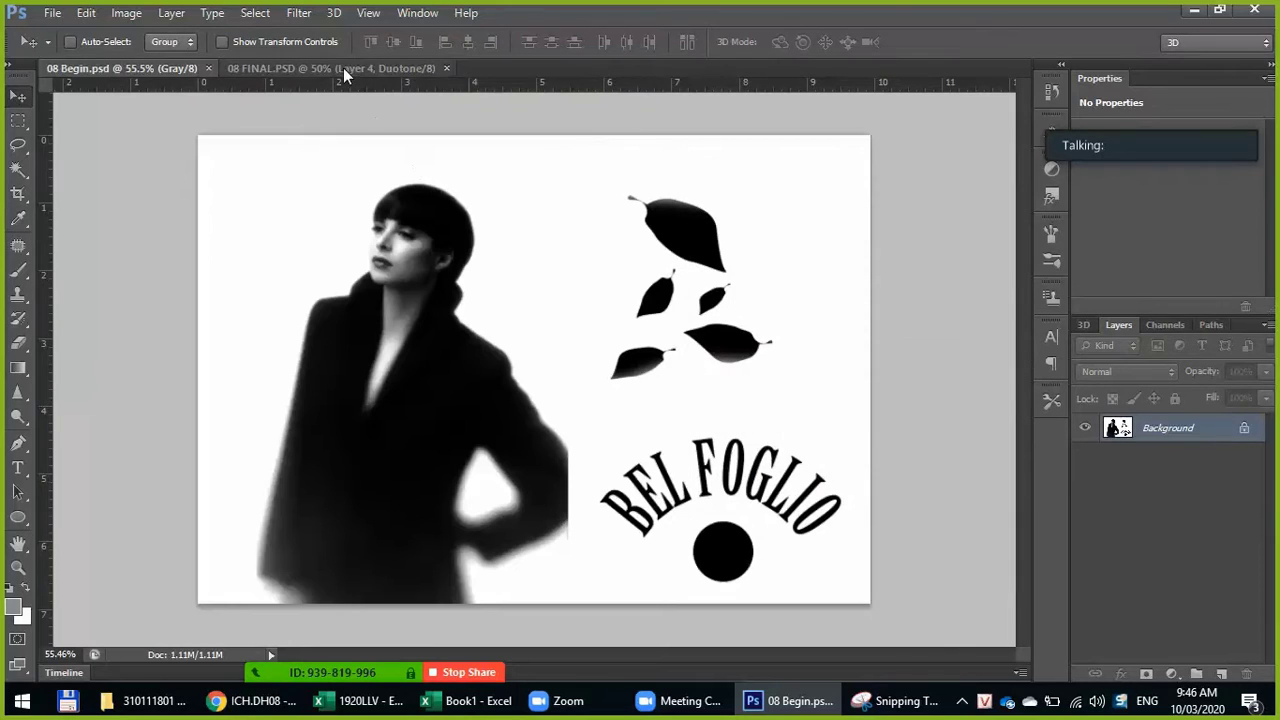
{"action": "left_click", "coordinate": [280, 68]}
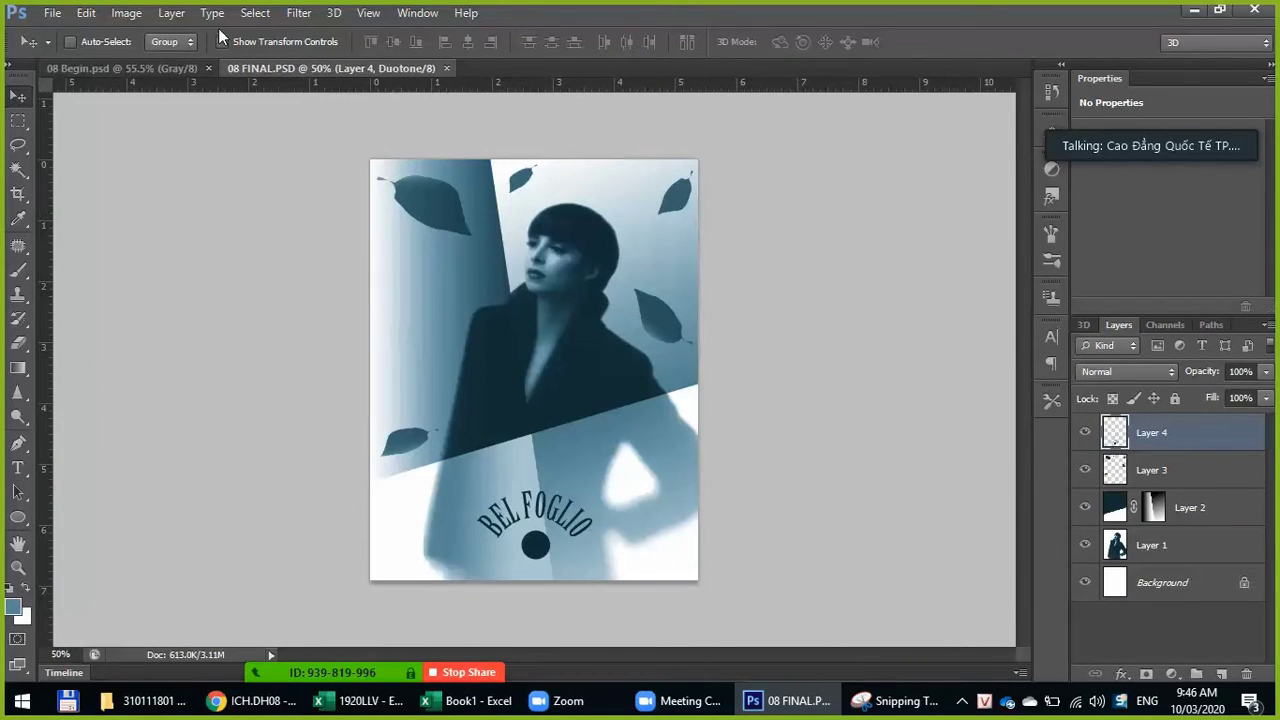
{"action": "left_click", "coordinate": [172, 13]}
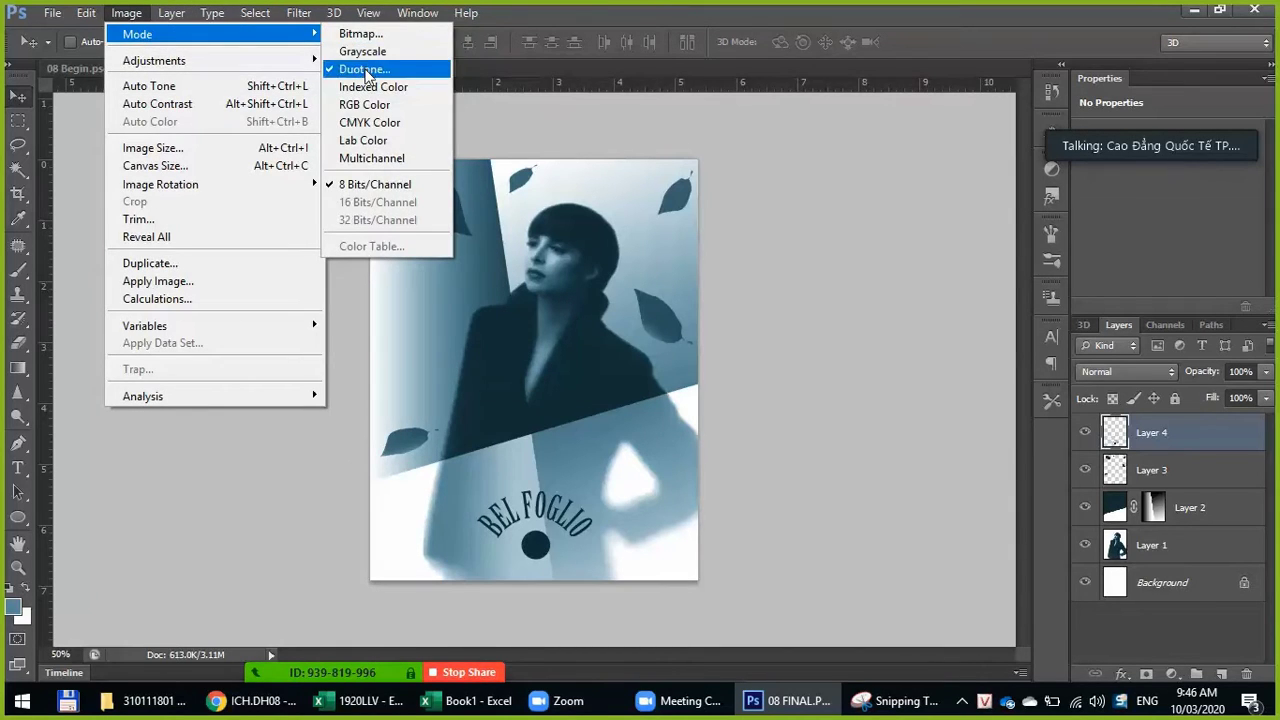
{"action": "left_click", "coordinate": [367, 71]}
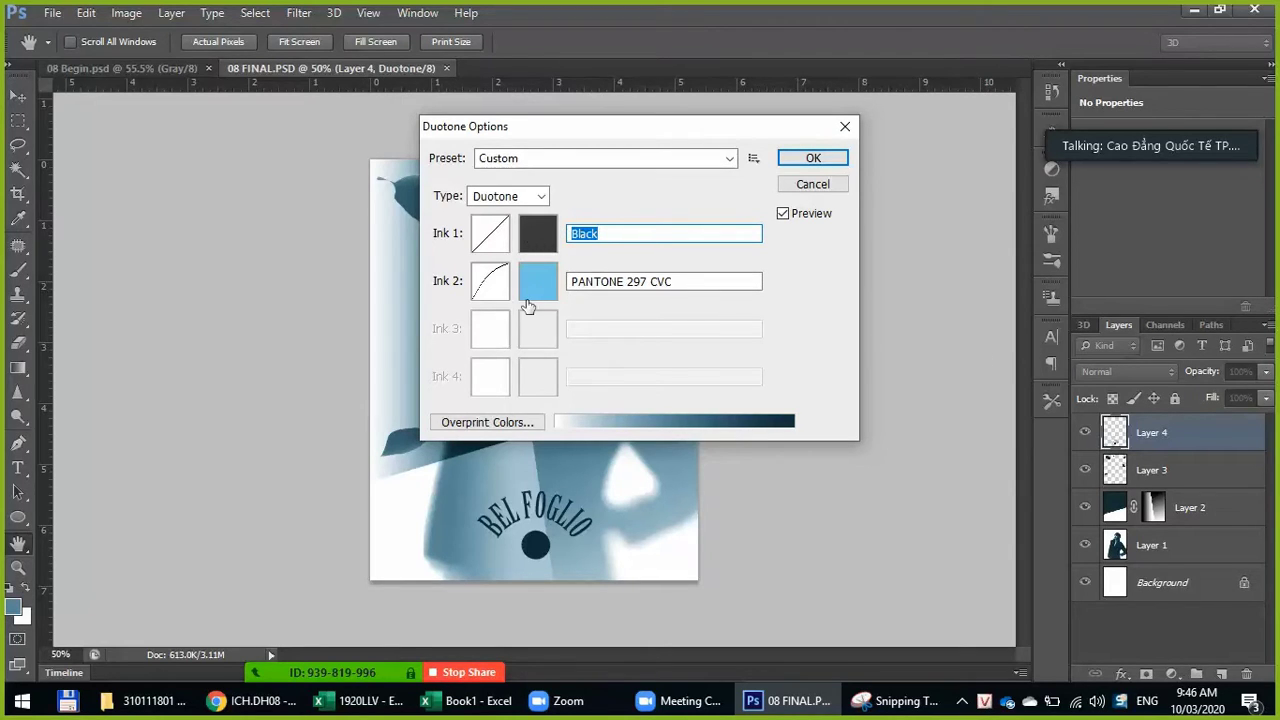
Step: Preview Tritone and Quadtone, then settle on Monotone with only Black ink
{"action": "left_click", "coordinate": [536, 198]}
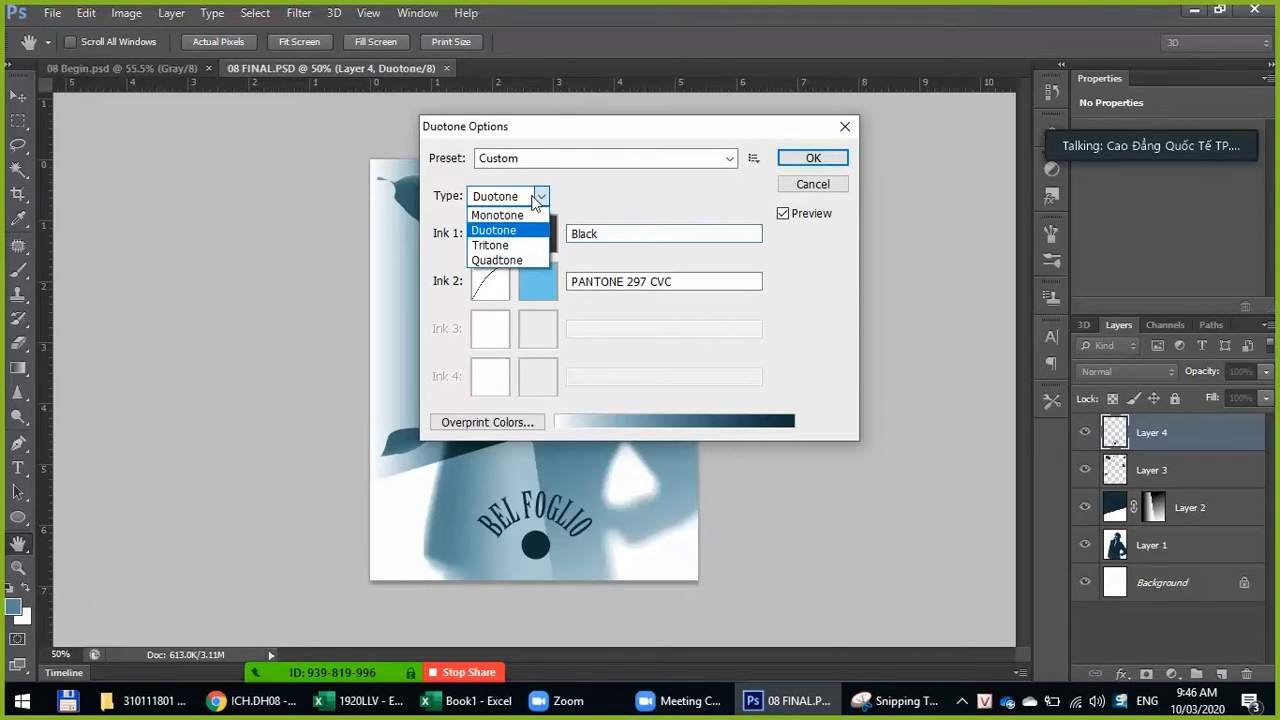
{"action": "left_click", "coordinate": [488, 245]}
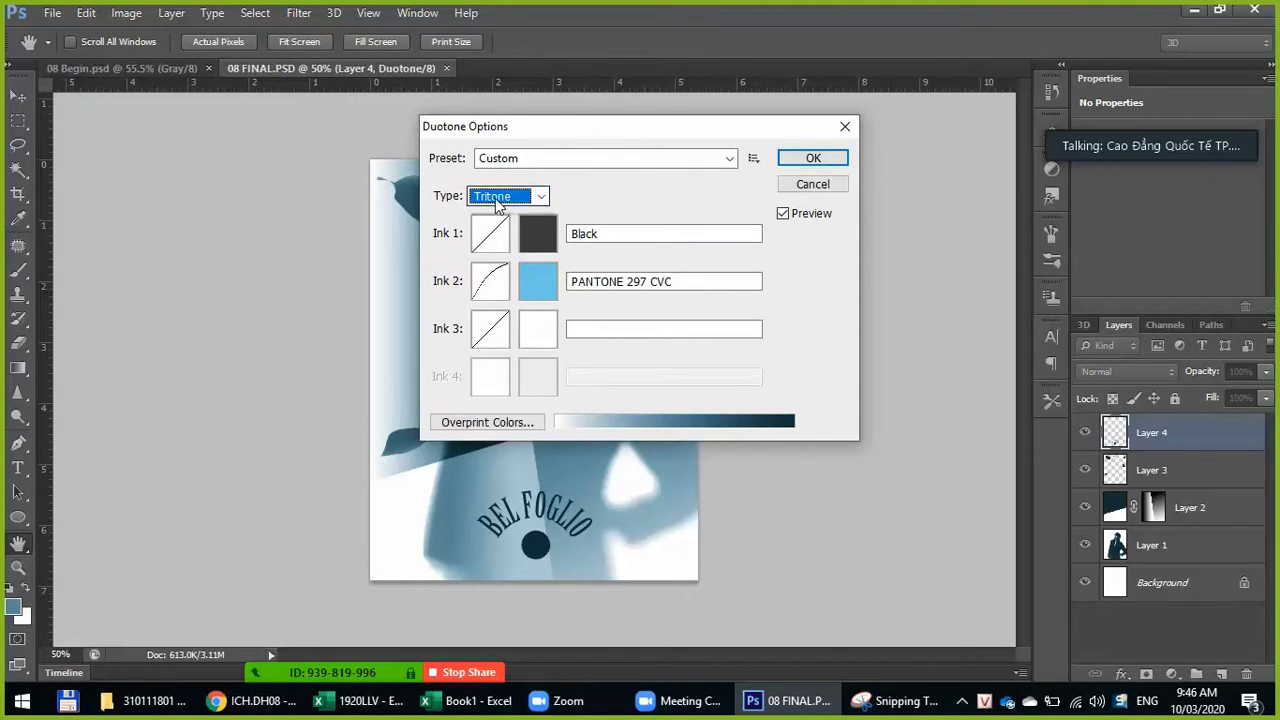
{"action": "left_click", "coordinate": [496, 200]}
{"action": "left_click", "coordinate": [490, 260]}
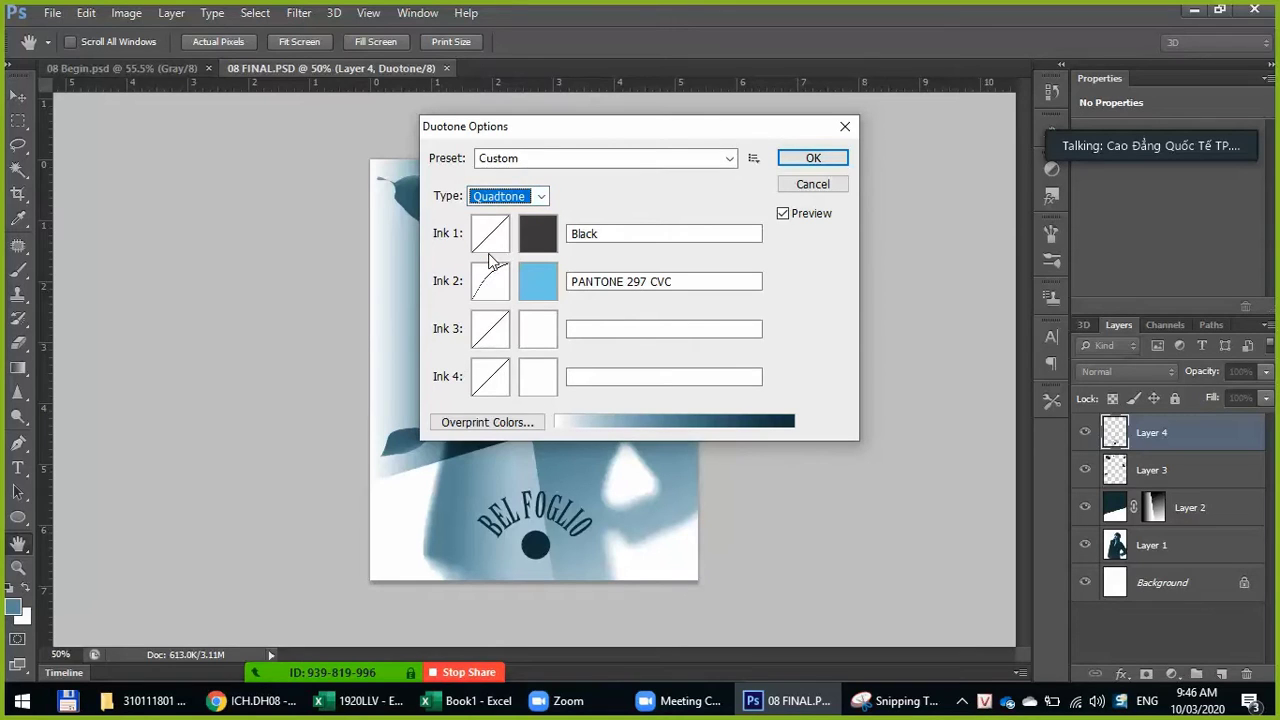
{"action": "left_click", "coordinate": [537, 199]}
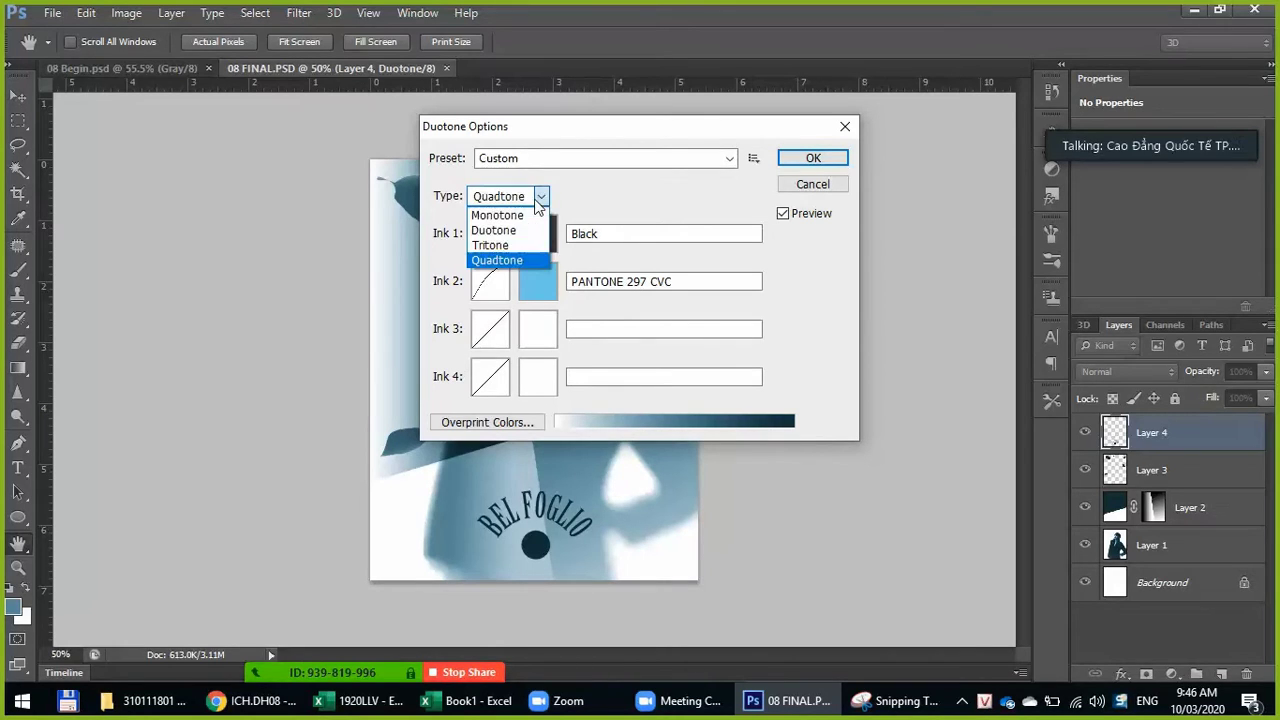
{"action": "left_click", "coordinate": [505, 215]}
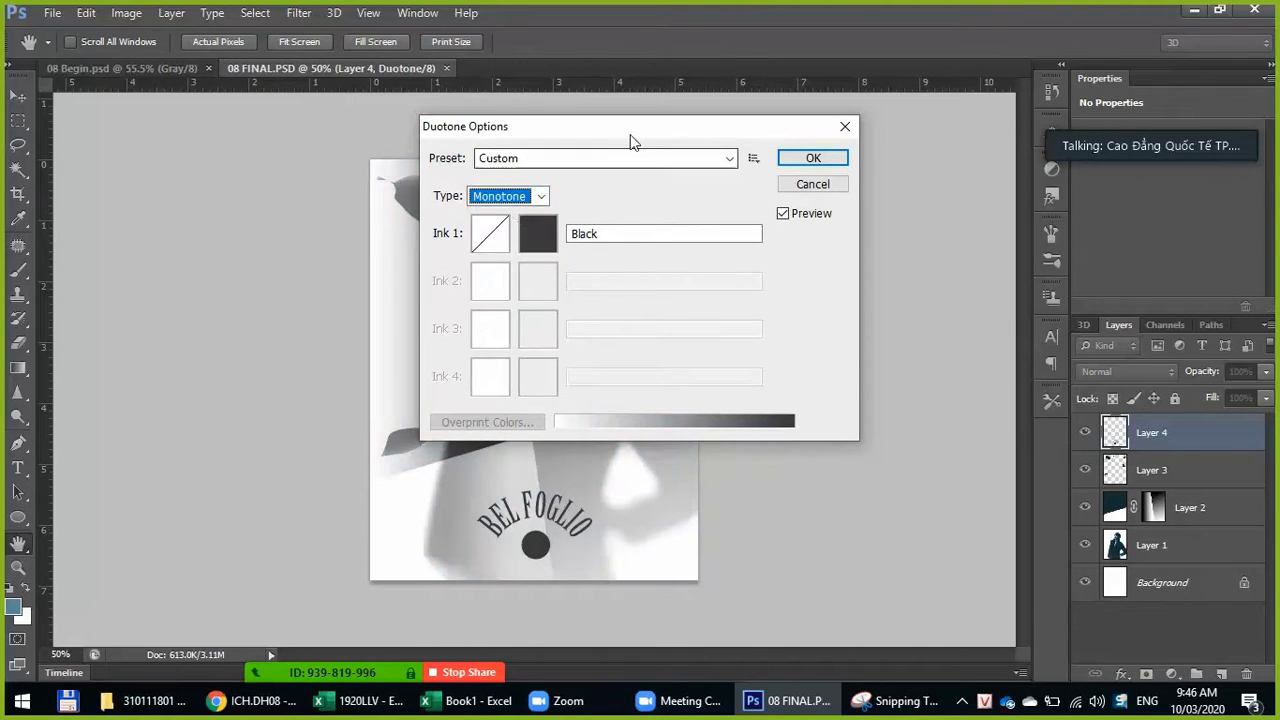
Step: Set the type back to Duotone and make Ink 2 pure red
{"action": "left_click_drag", "start_coordinate": [634, 135], "coordinate": [1010, 176]}
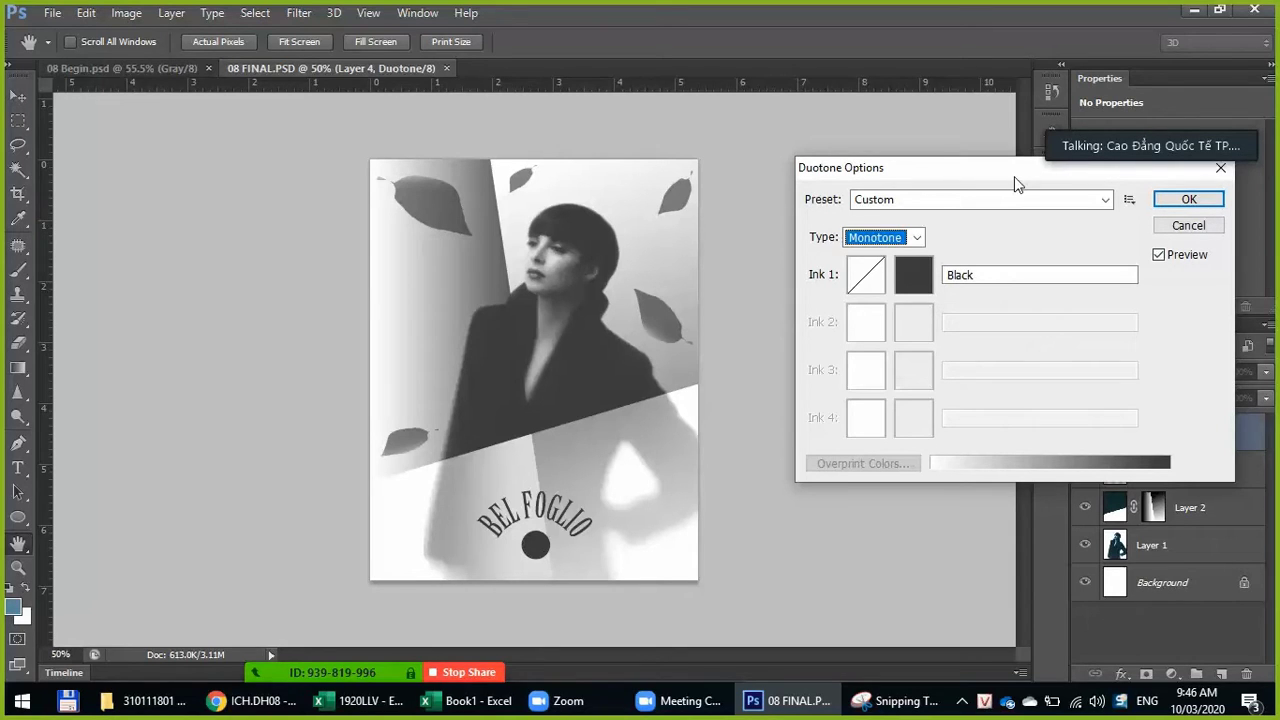
{"action": "left_click", "coordinate": [900, 238]}
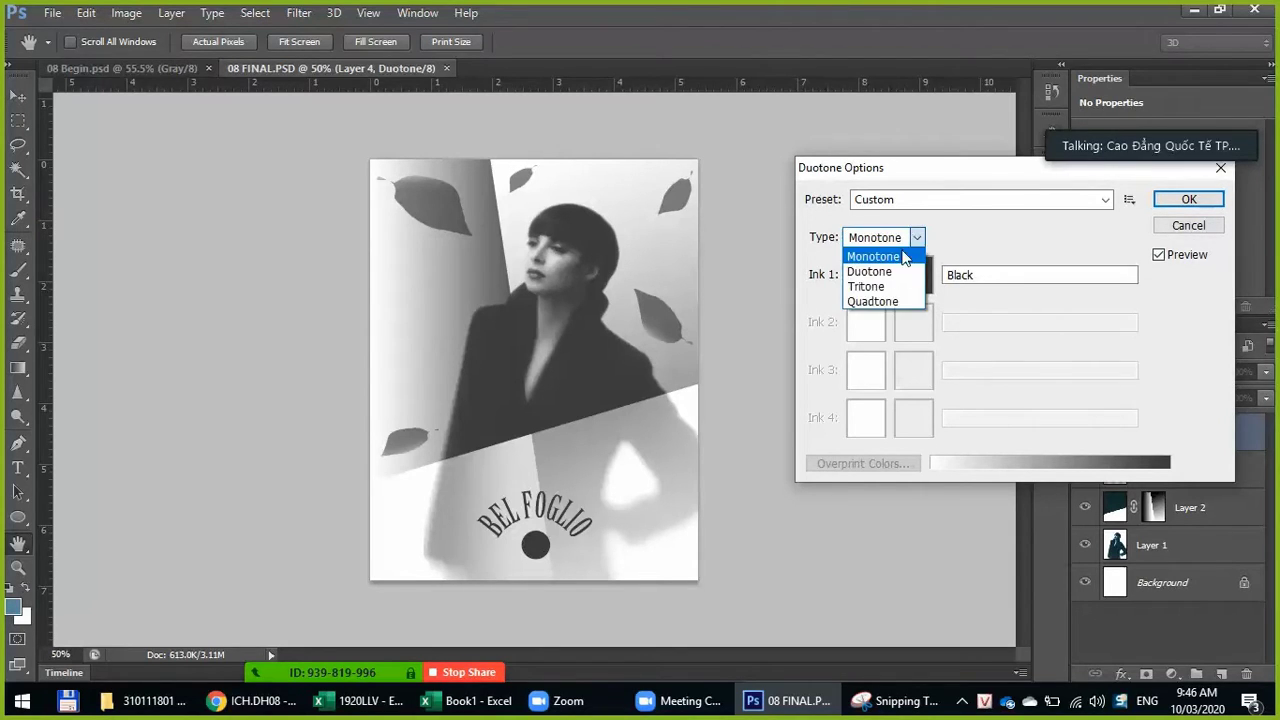
{"action": "left_click", "coordinate": [890, 271]}
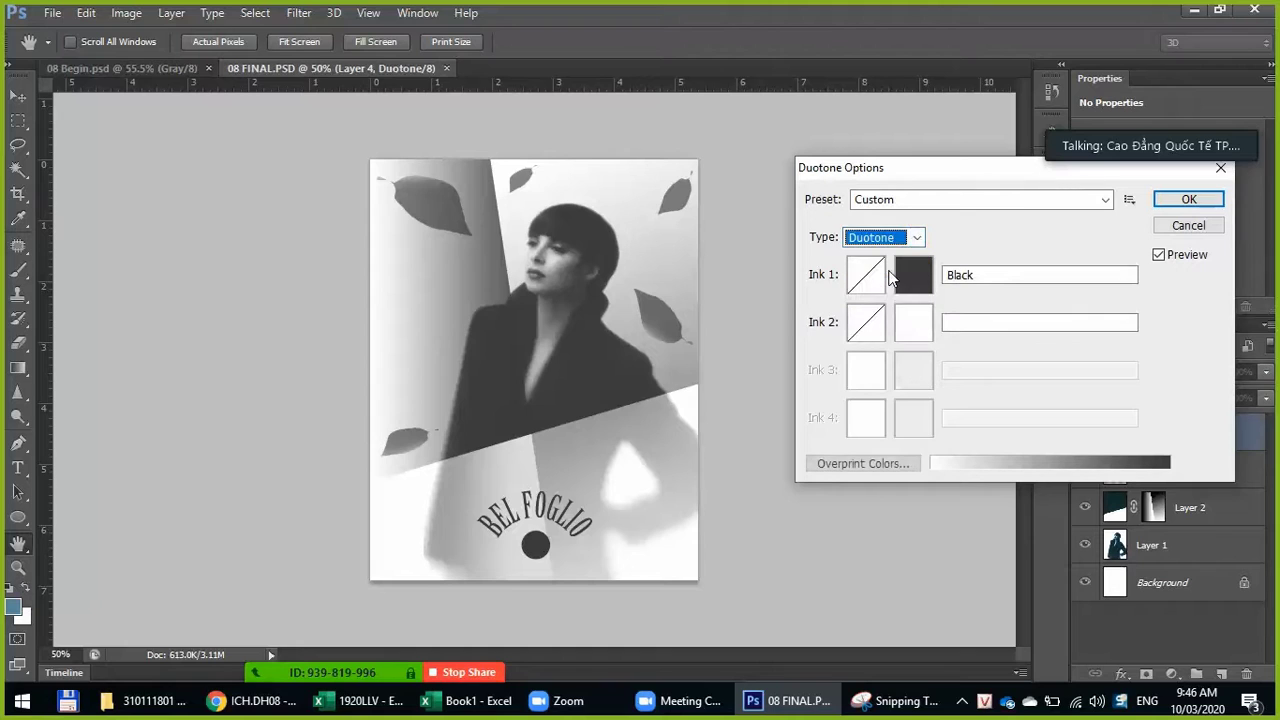
{"action": "left_click", "coordinate": [912, 322]}
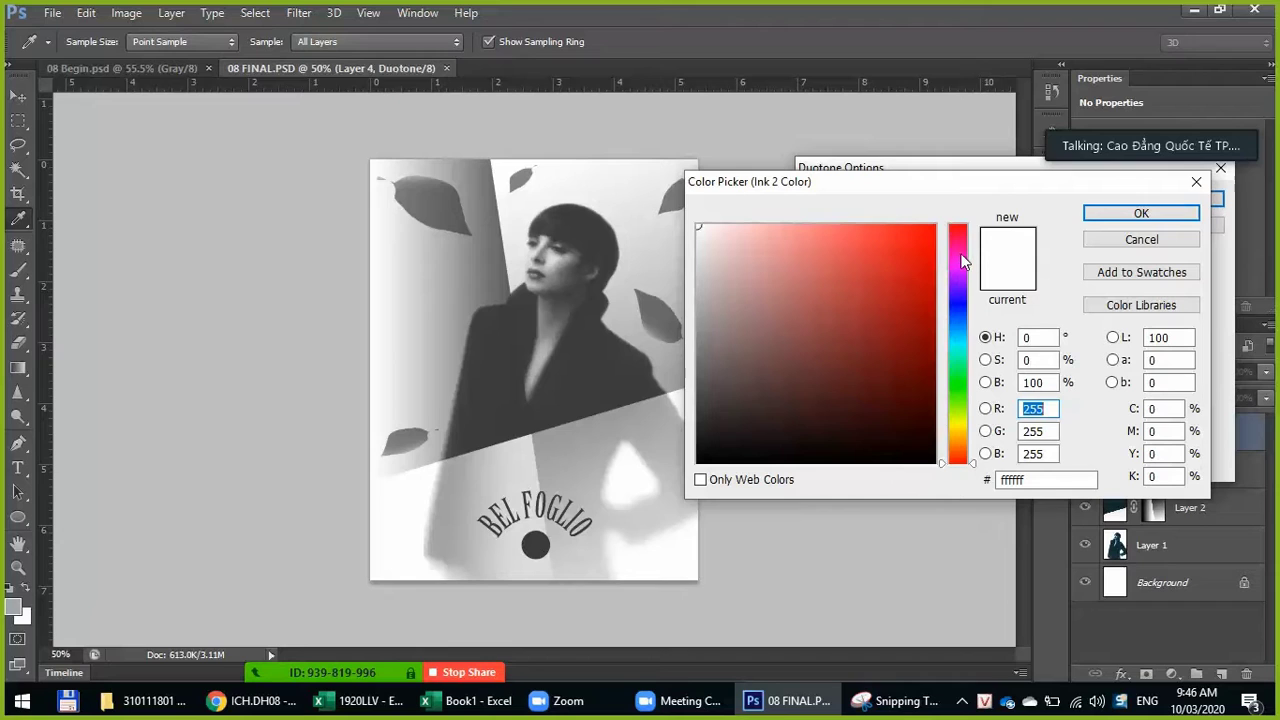
{"action": "left_click", "coordinate": [959, 255]}
{"action": "left_click", "coordinate": [932, 231]}
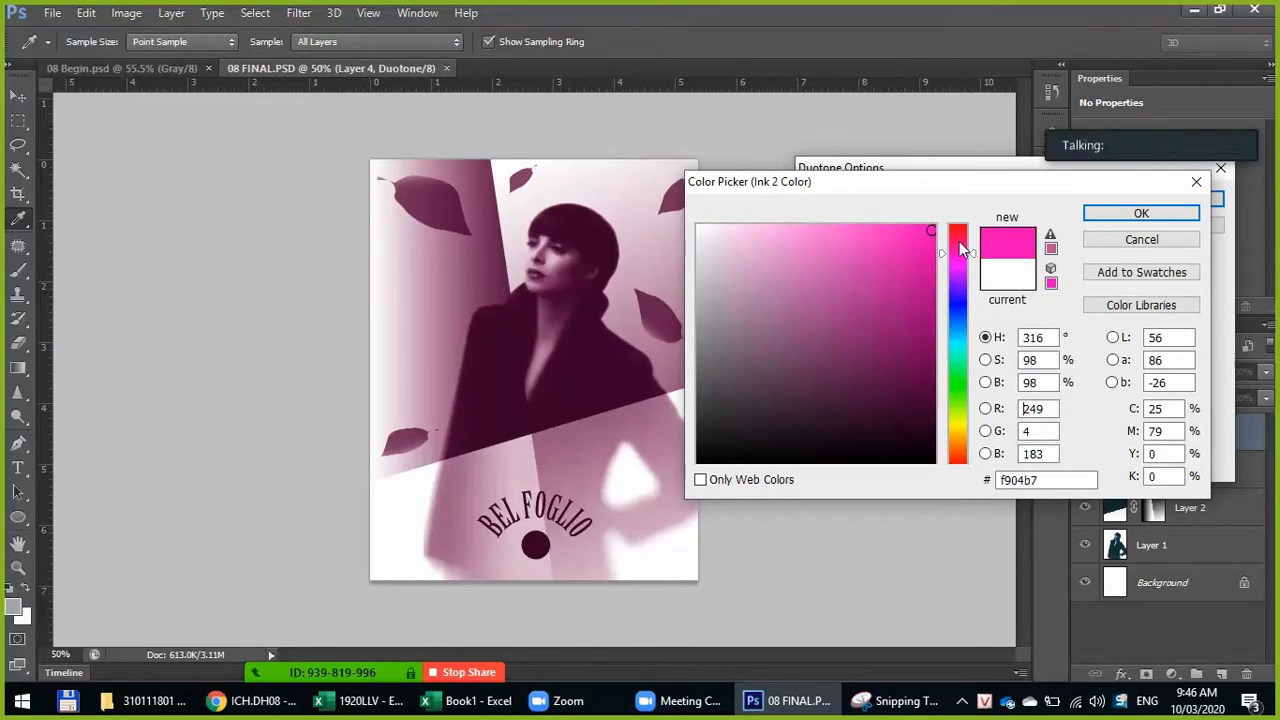
{"action": "left_click", "coordinate": [959, 241]}
{"action": "left_click", "coordinate": [960, 233]}
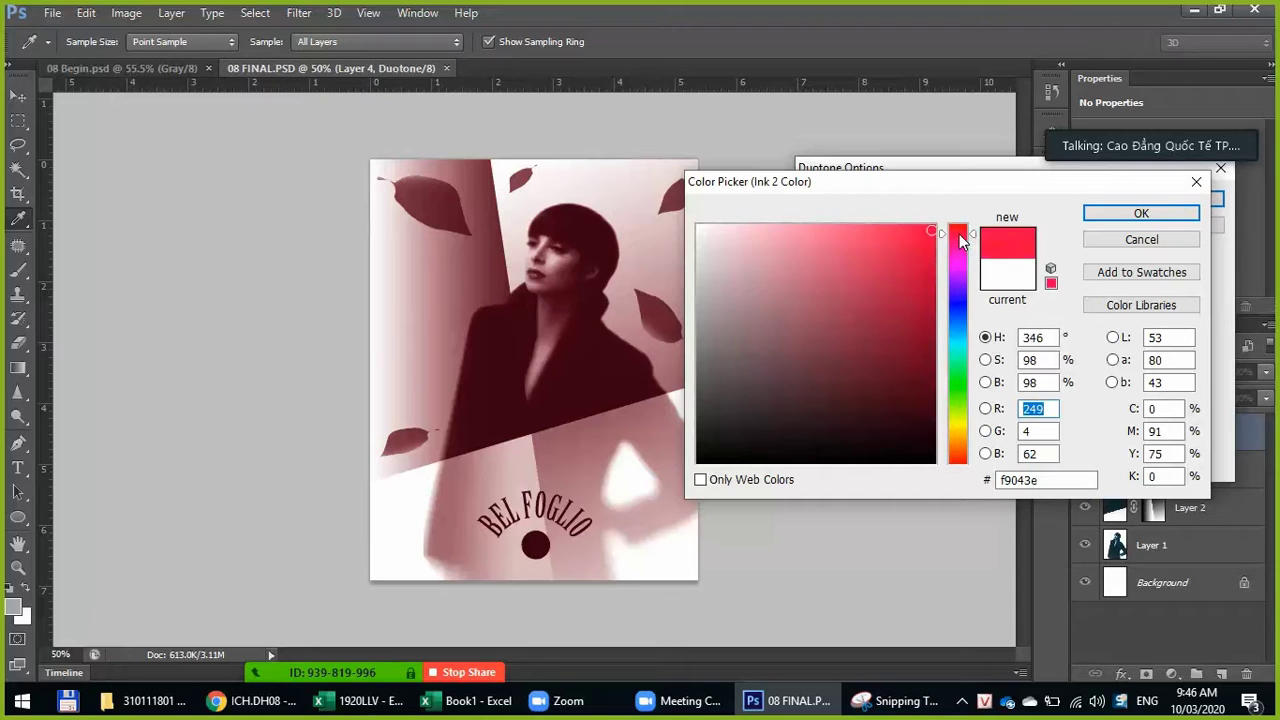
{"action": "left_click_drag", "start_coordinate": [966, 247], "coordinate": [981, 200]}
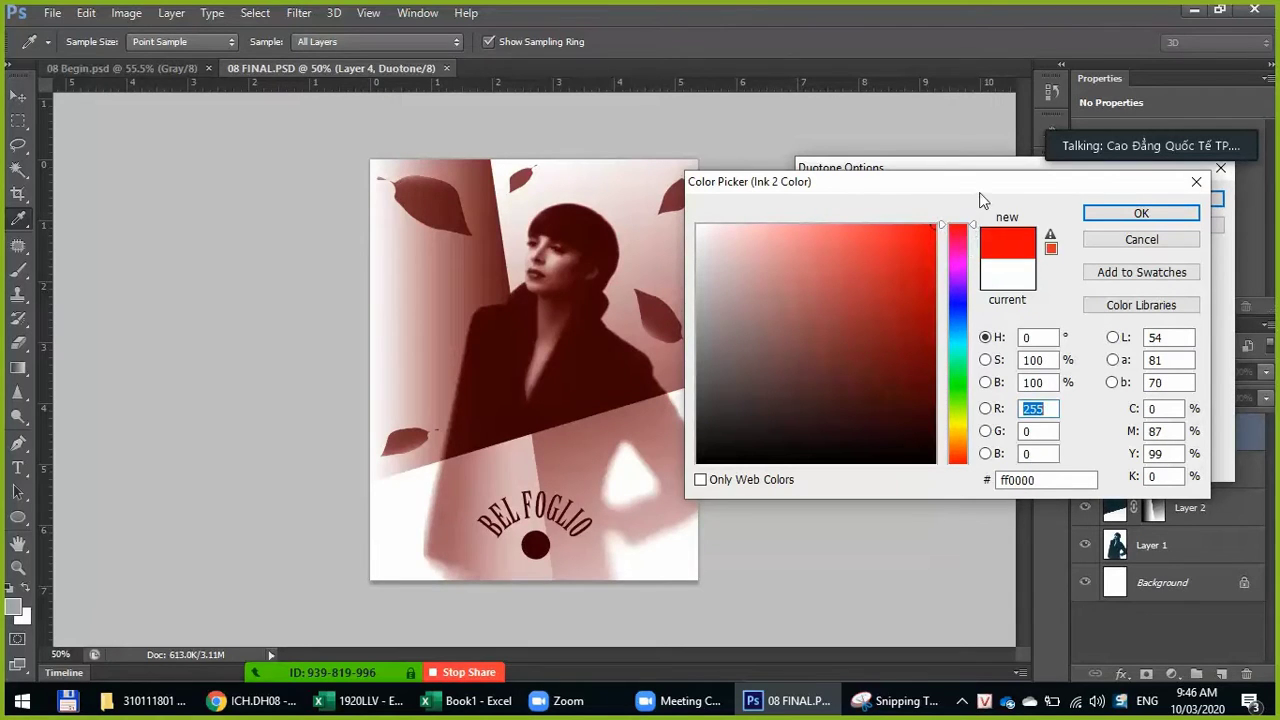
{"action": "left_click", "coordinate": [1107, 212]}
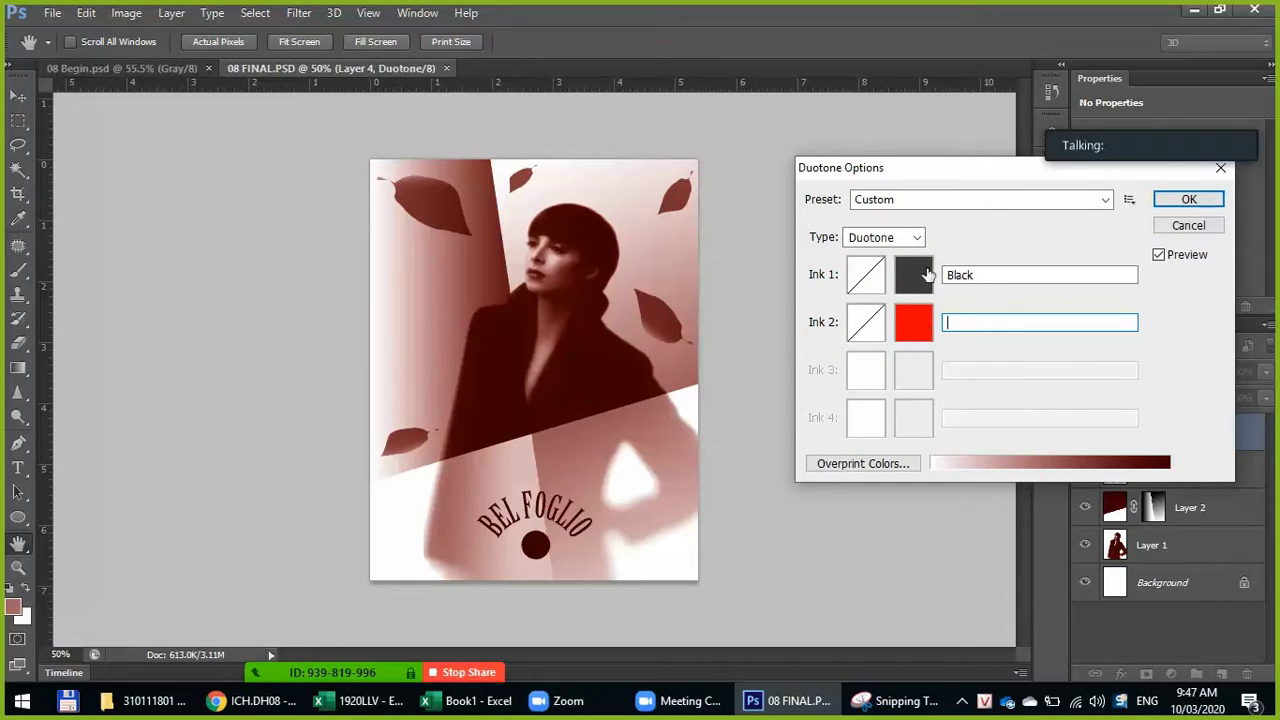
Step: Change Ink 2 to yellow and set Ink 1 to saturated blue (0006ff)
{"action": "left_click", "coordinate": [911, 335]}
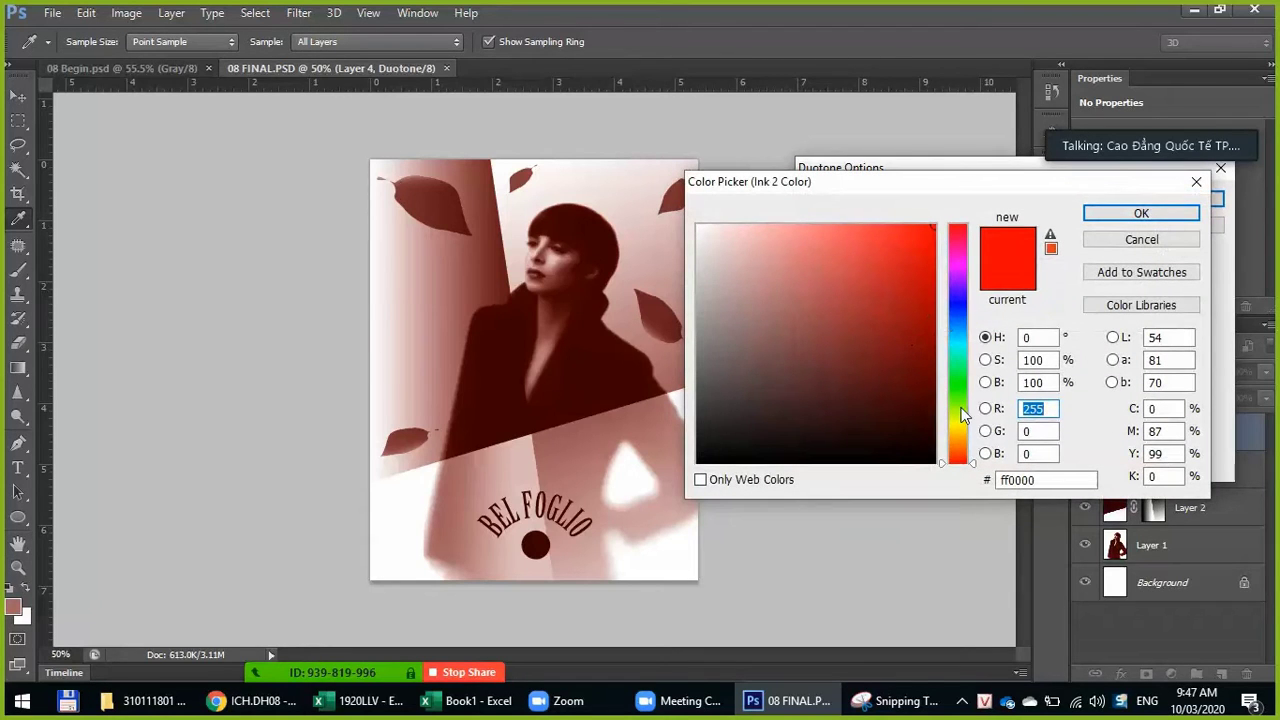
{"action": "left_click", "coordinate": [960, 423]}
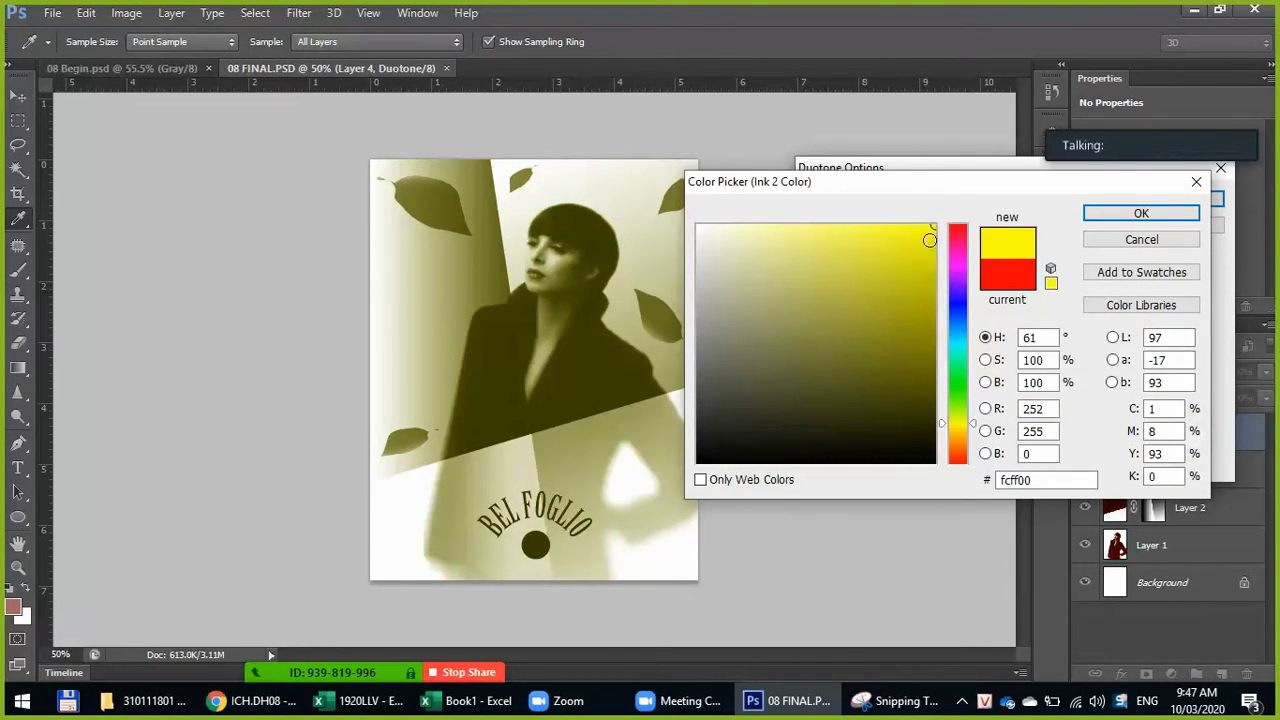
{"action": "left_click", "coordinate": [1090, 214]}
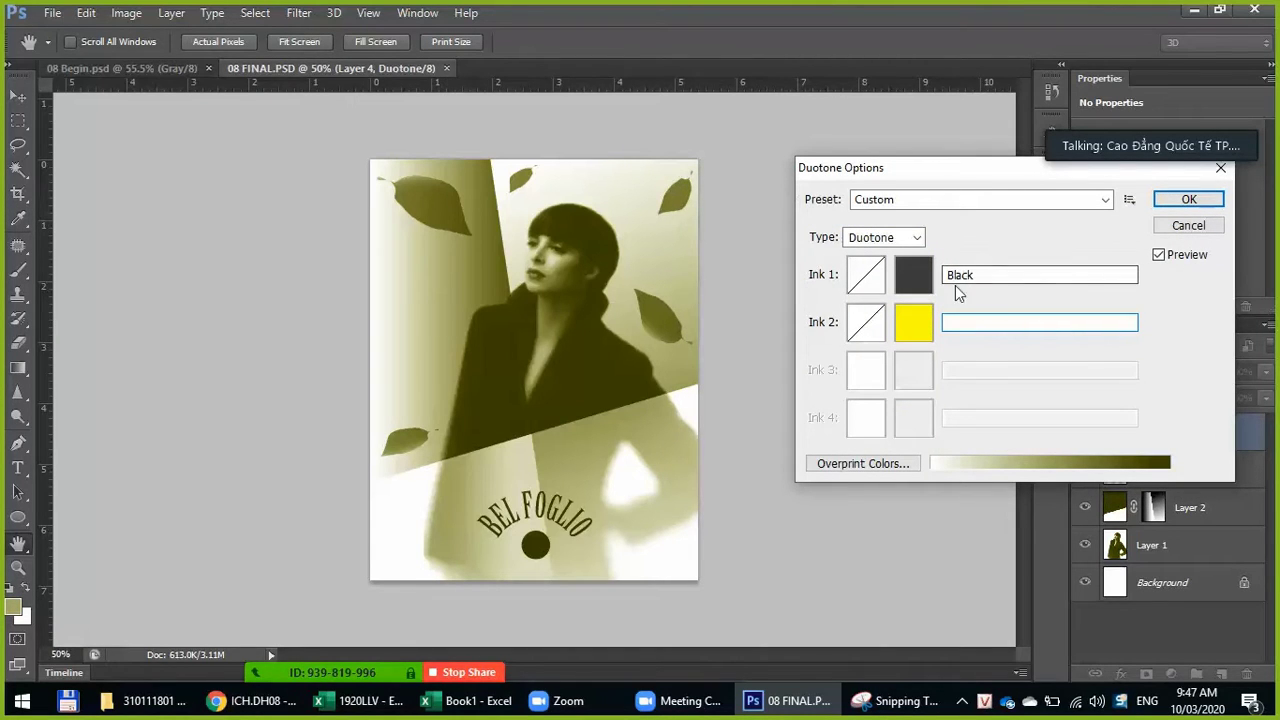
{"action": "left_click", "coordinate": [921, 277]}
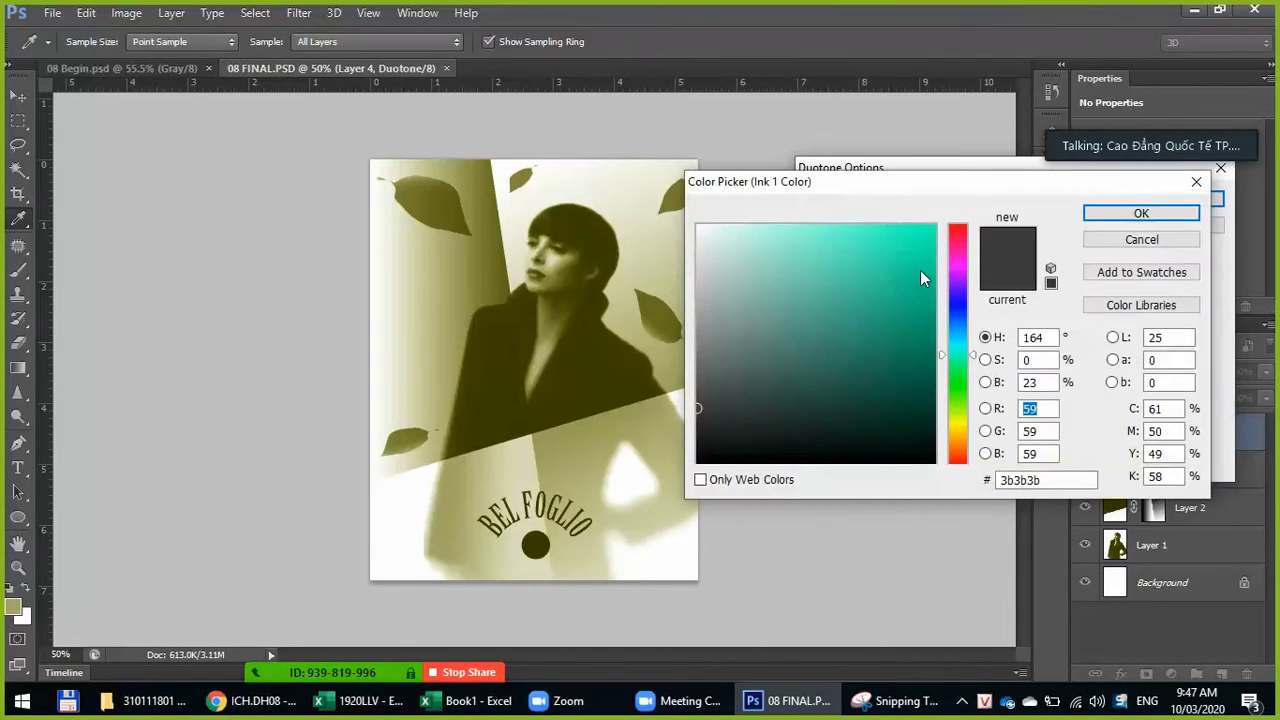
{"action": "left_click", "coordinate": [957, 305]}
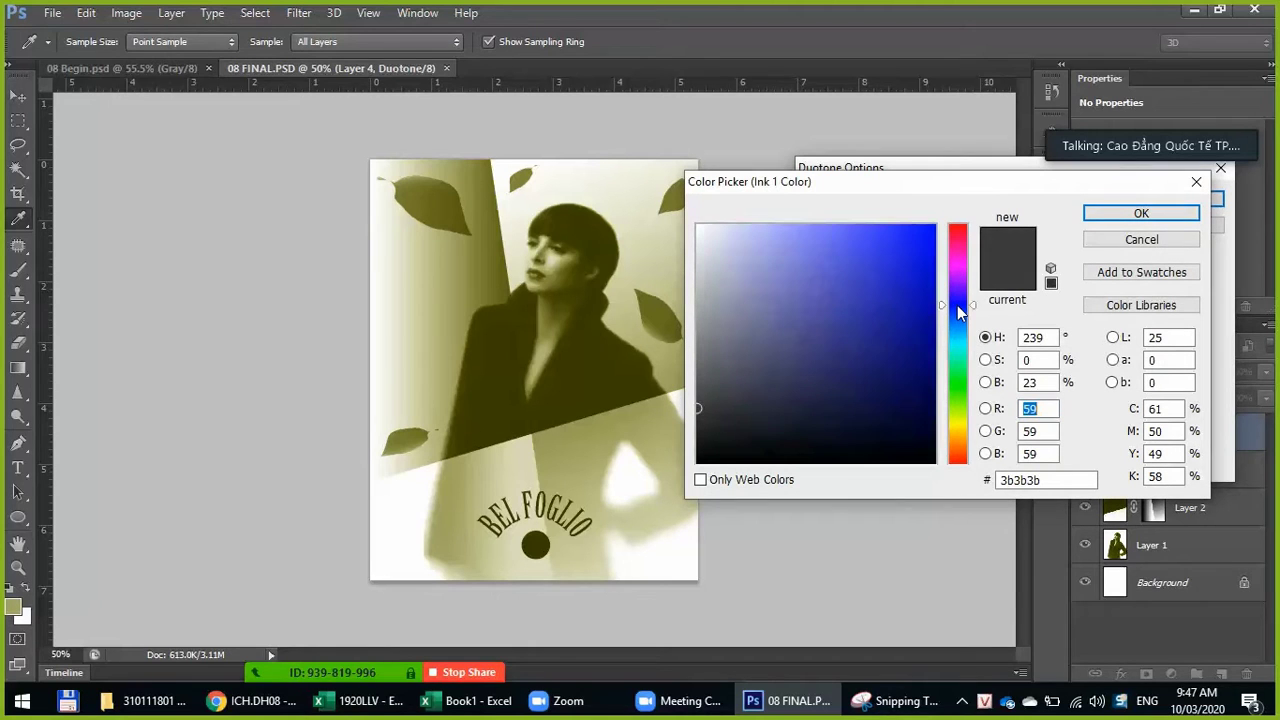
{"action": "left_click_drag", "start_coordinate": [926, 254], "coordinate": [951, 204]}
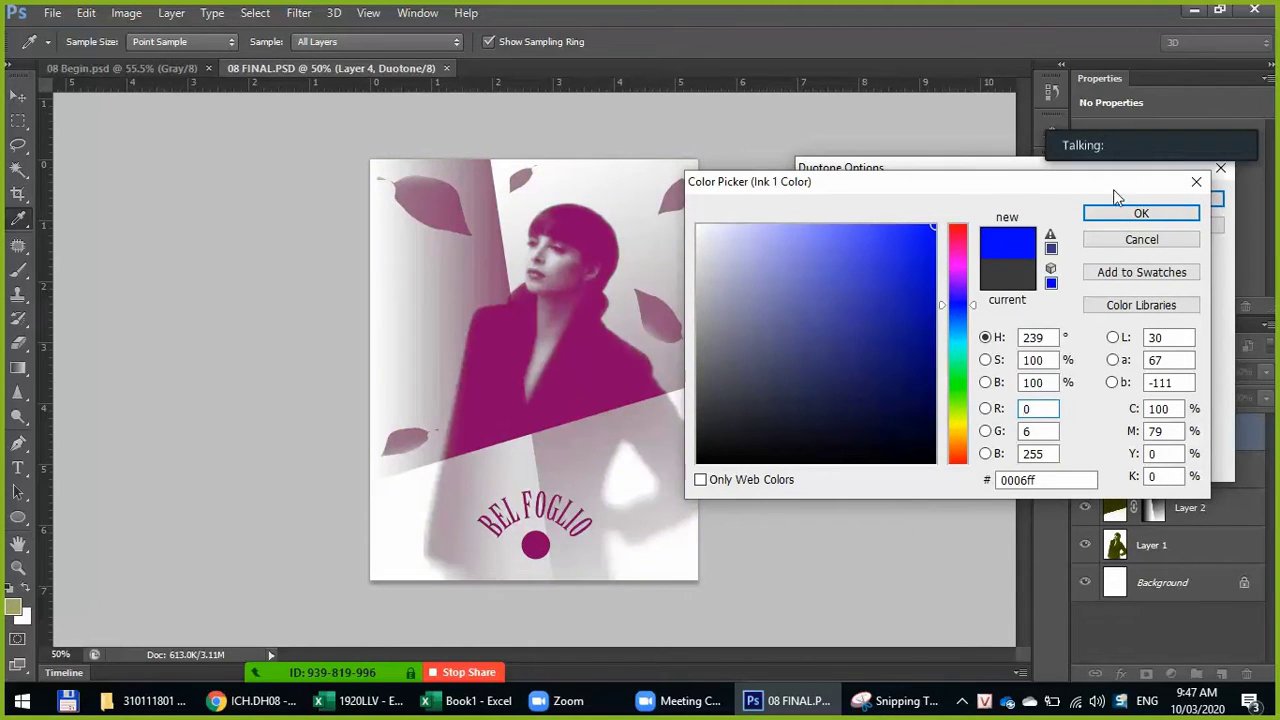
{"action": "left_click", "coordinate": [1138, 213]}
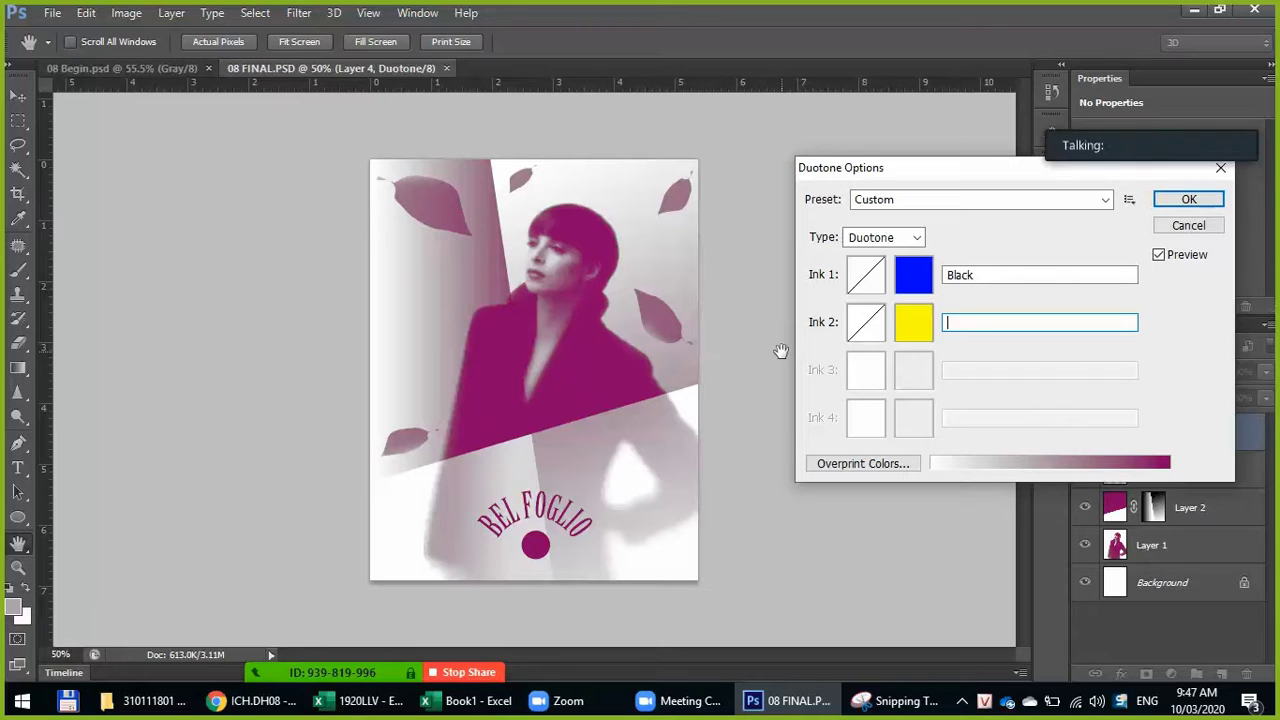
{"action": "left_click", "coordinate": [917, 238]}
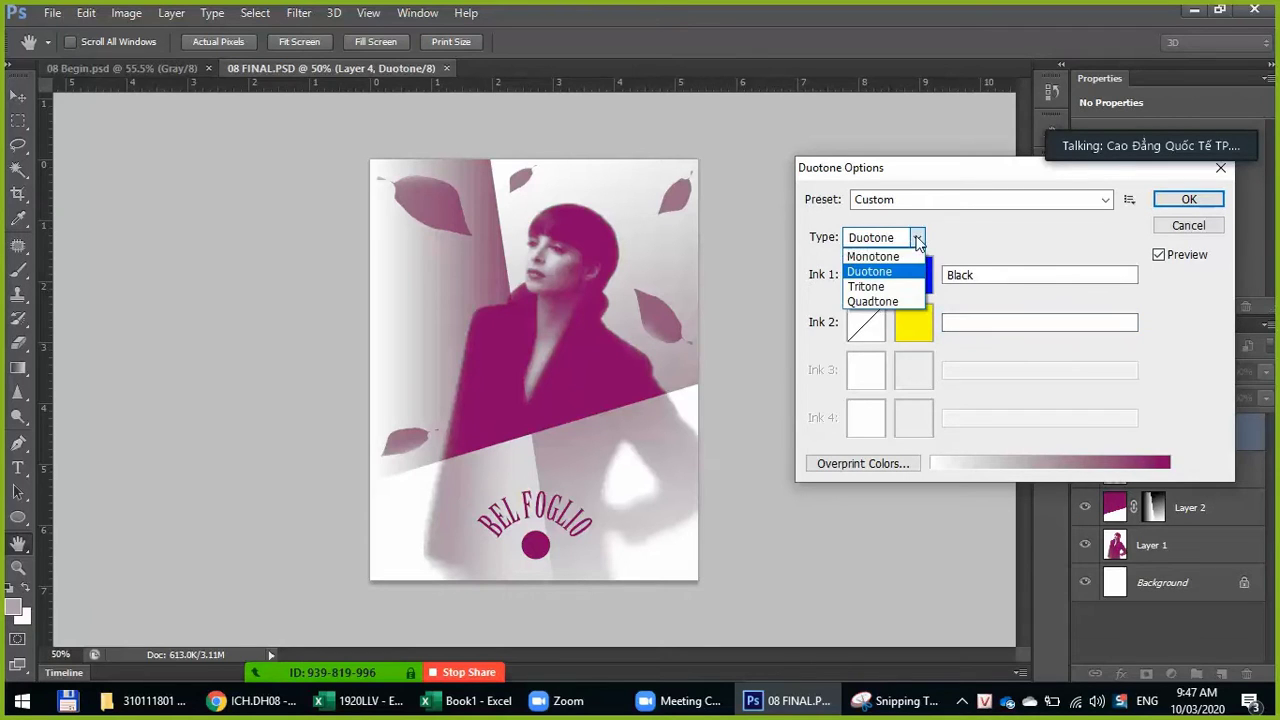
Step: Switch to Tritone, with Ink 1 red and Ink 2 pure green
{"action": "left_click", "coordinate": [868, 286]}
{"action": "left_click", "coordinate": [905, 285]}
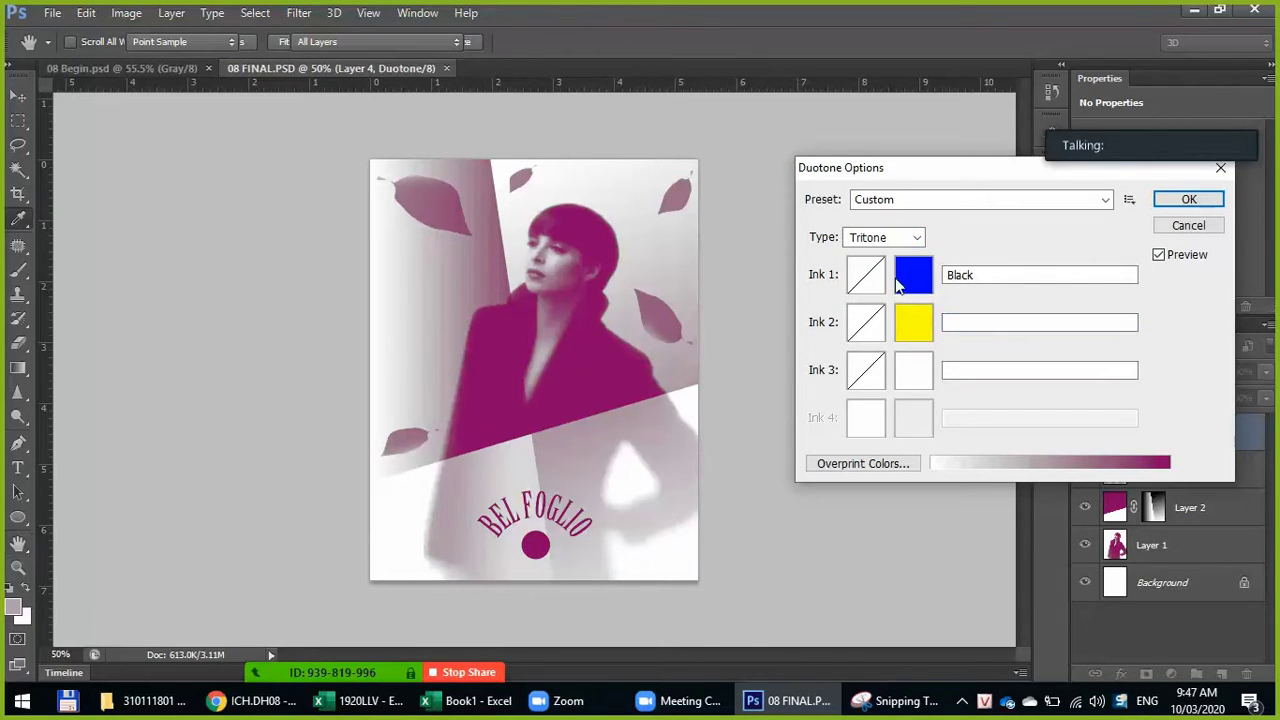
{"action": "left_click_drag", "start_coordinate": [959, 245], "coordinate": [957, 215]}
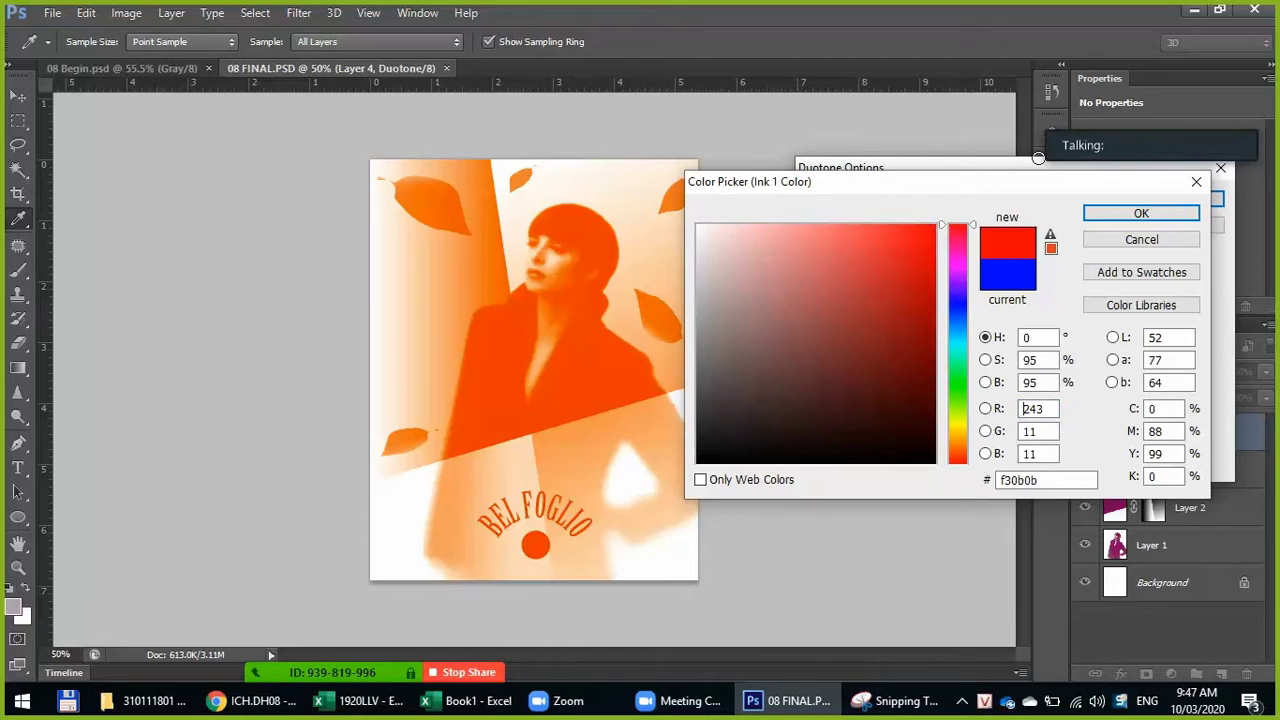
{"action": "left_click", "coordinate": [1115, 215]}
{"action": "left_click", "coordinate": [915, 330]}
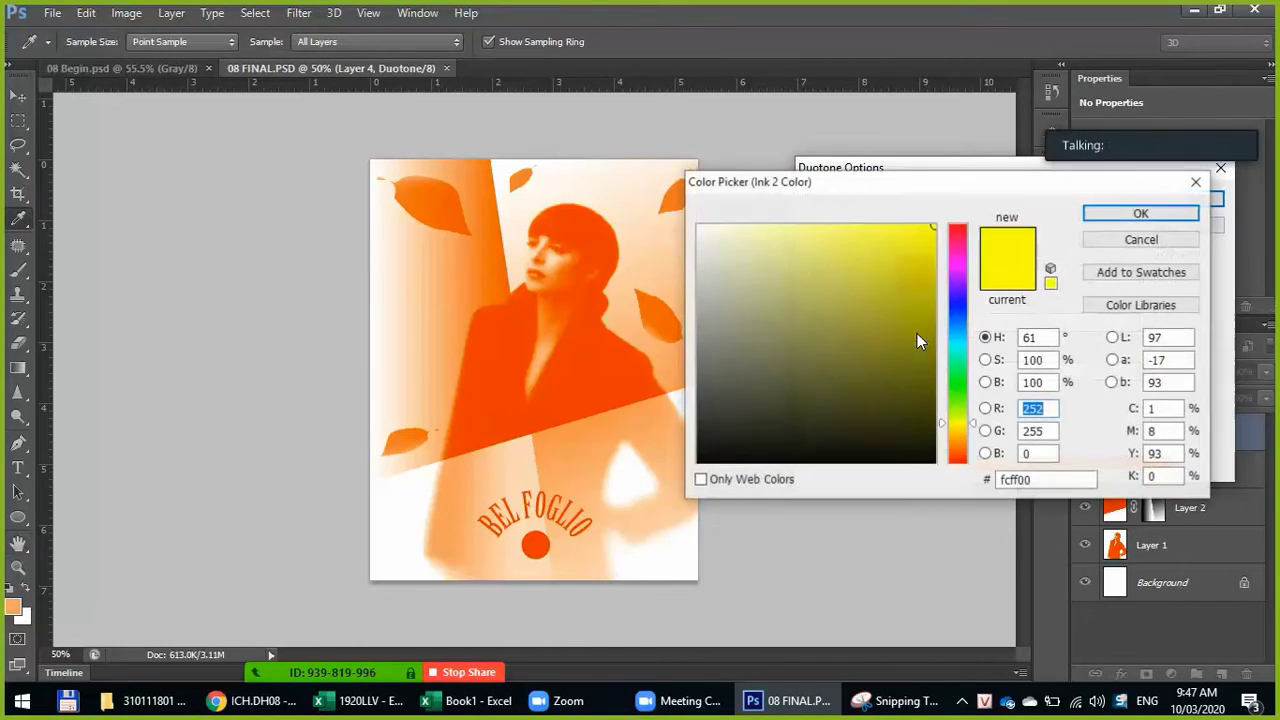
{"action": "left_click", "coordinate": [956, 388]}
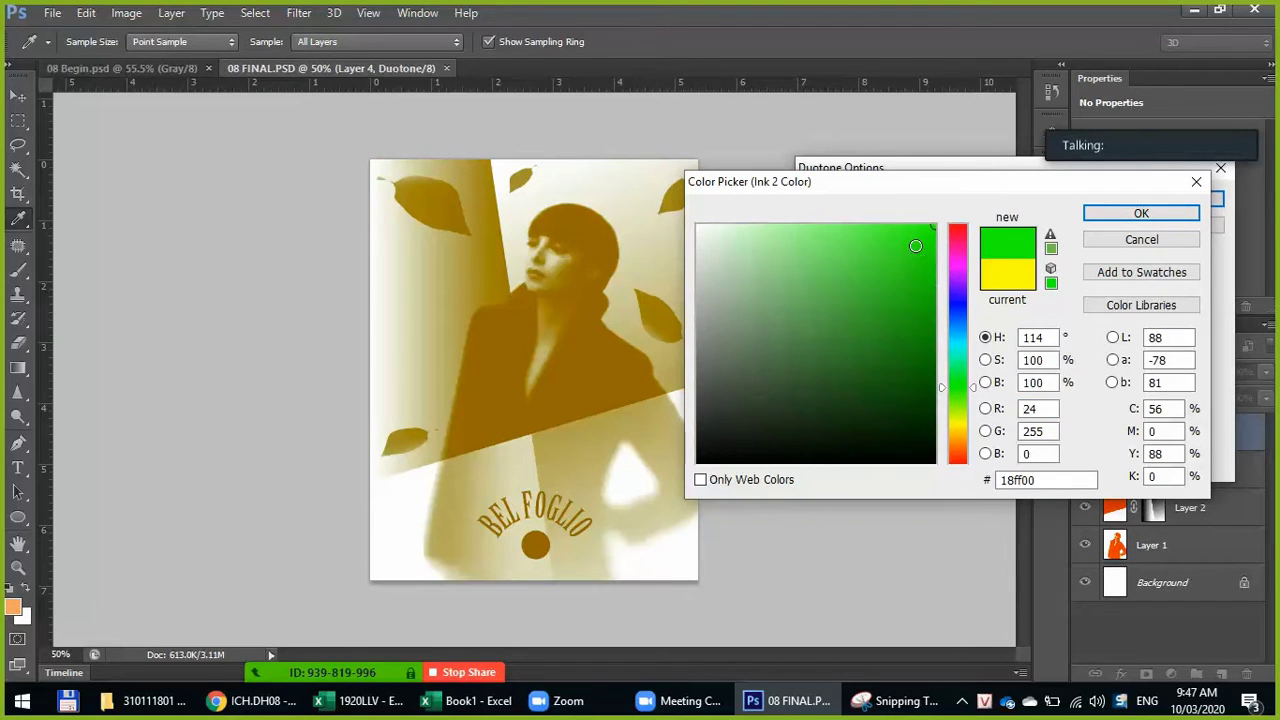
{"action": "double_click", "coordinate": [1030, 408]}
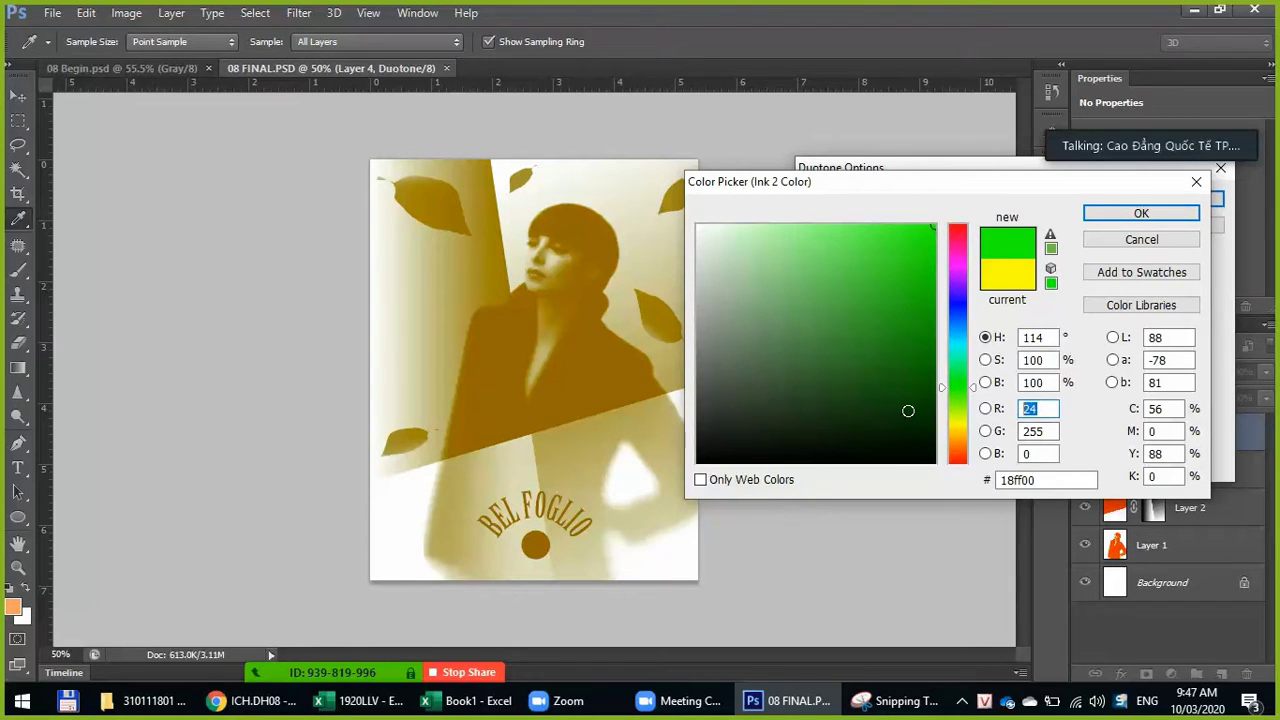
{"action": "type", "text": "0"}
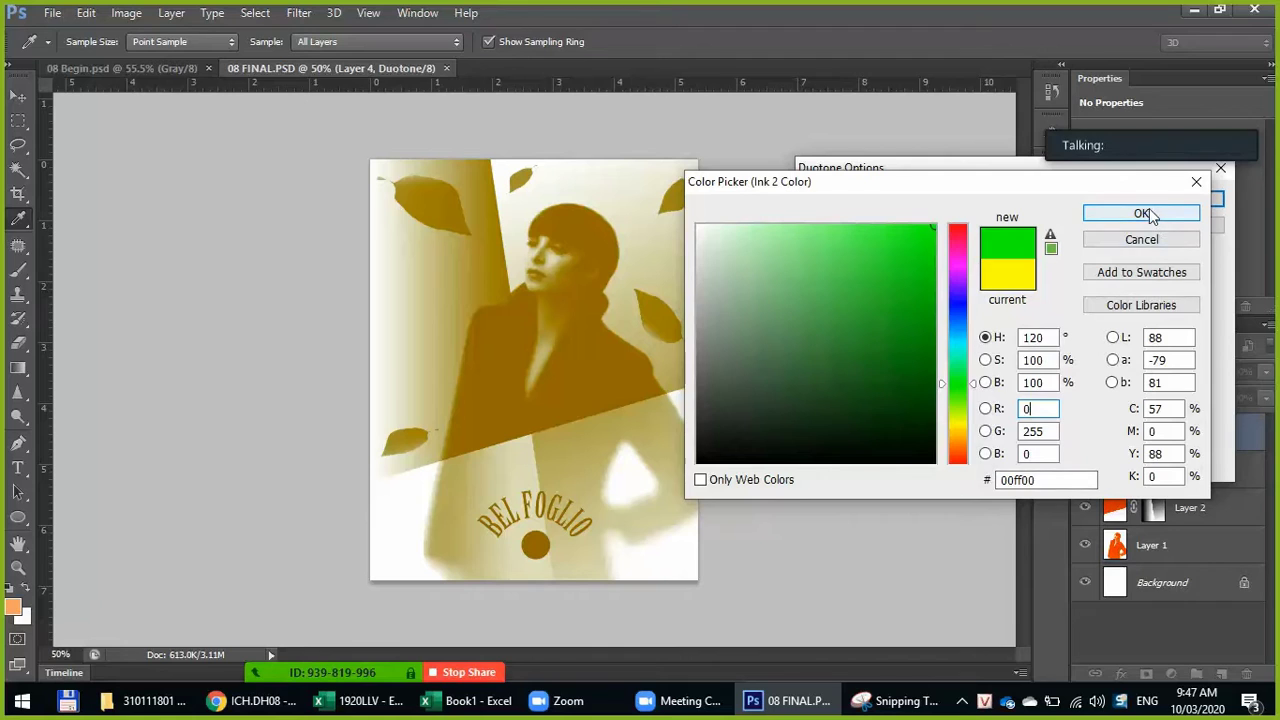
{"action": "left_click", "coordinate": [1148, 212]}
Step: Set Ink 3 to blue, then magenta, and change Ink 2 to blue
{"action": "left_click", "coordinate": [910, 369]}
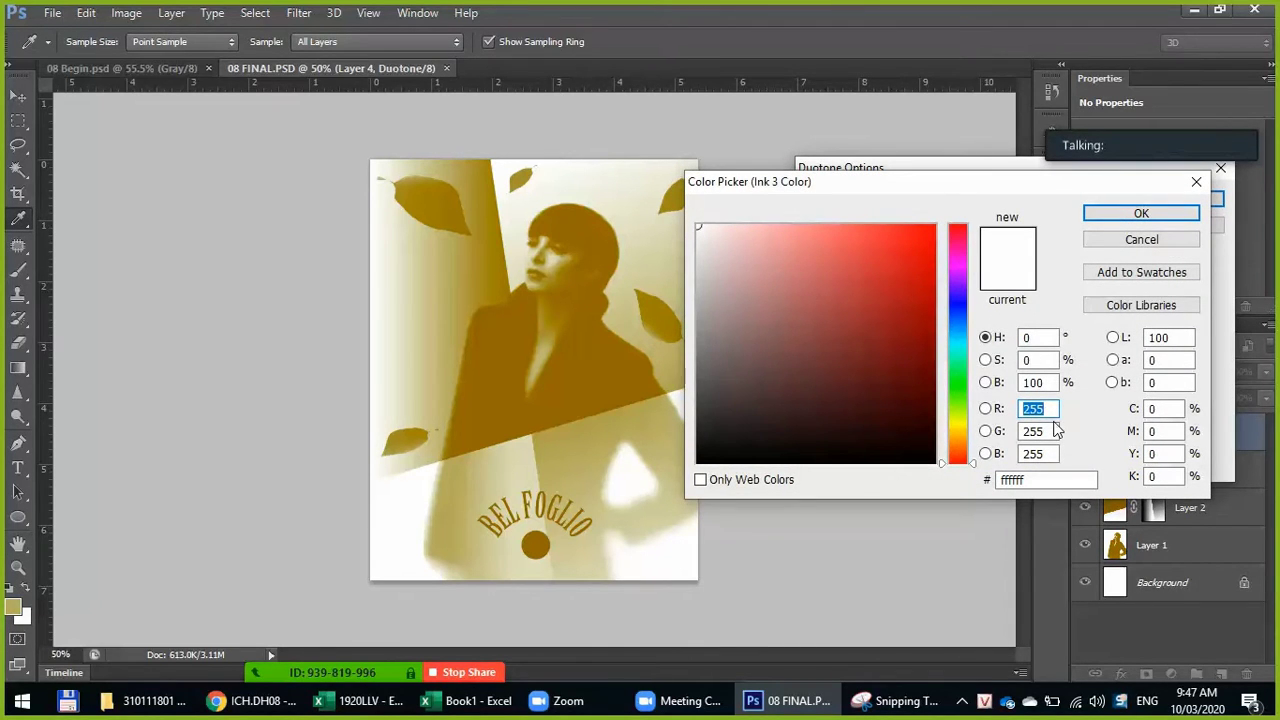
{"action": "type", "text": "0"}
{"action": "key", "text": "Tab"}
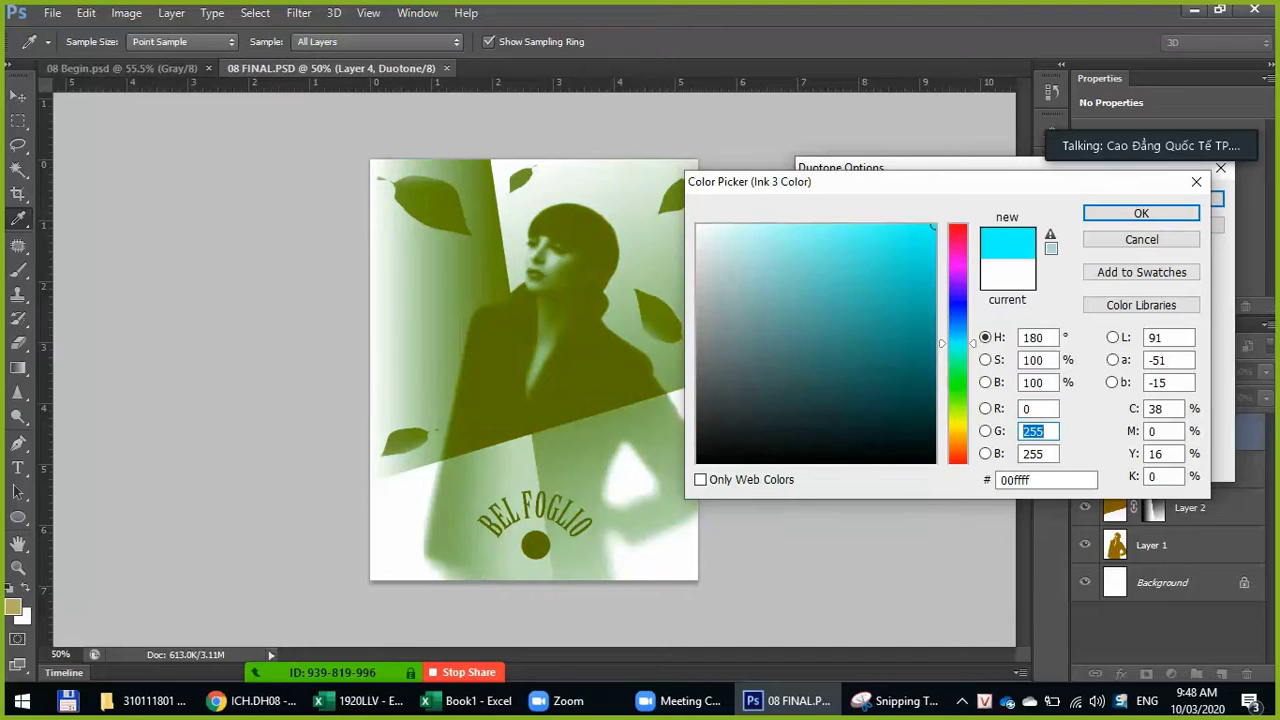
{"action": "type", "text": "0"}
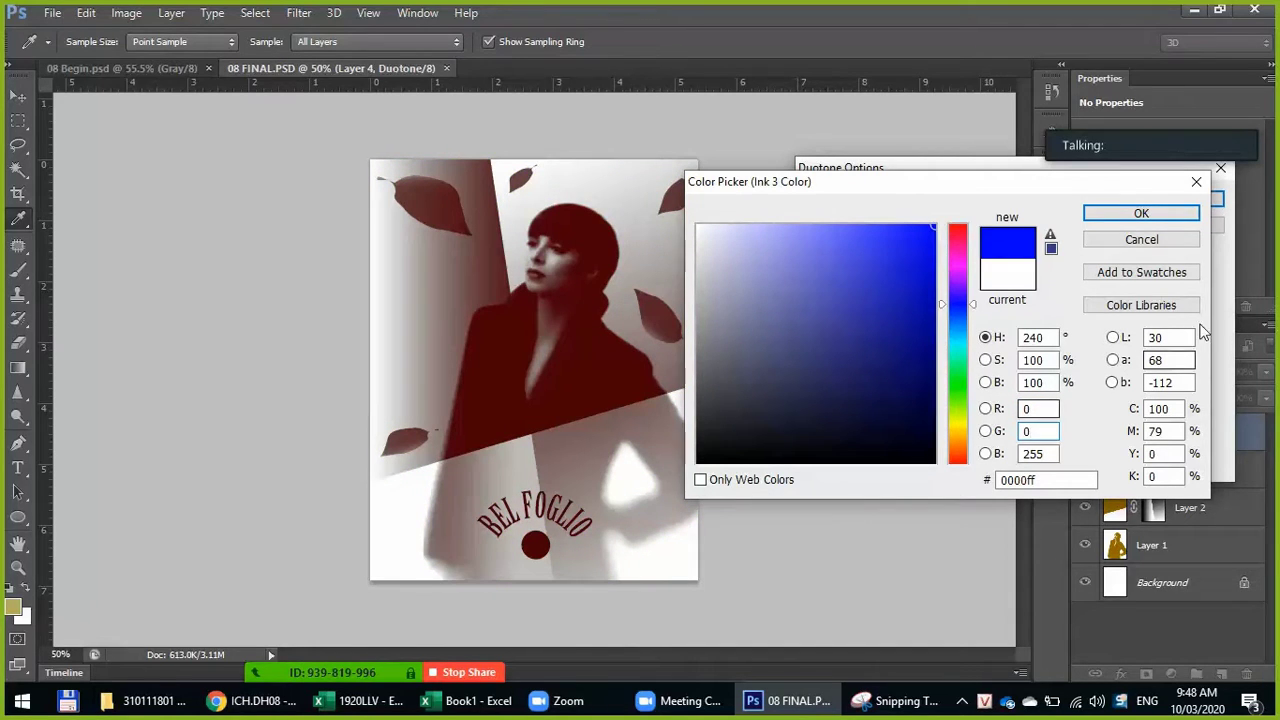
{"action": "left_click", "coordinate": [1140, 213]}
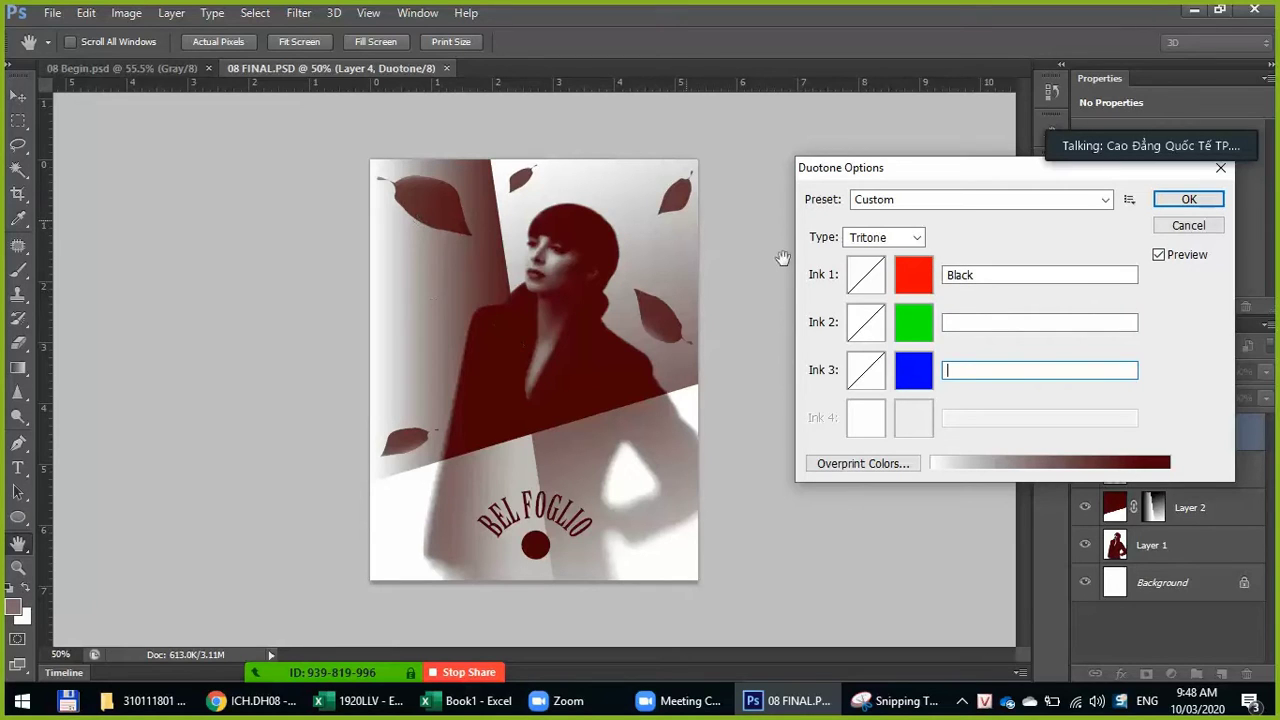
{"action": "left_click", "coordinate": [913, 370]}
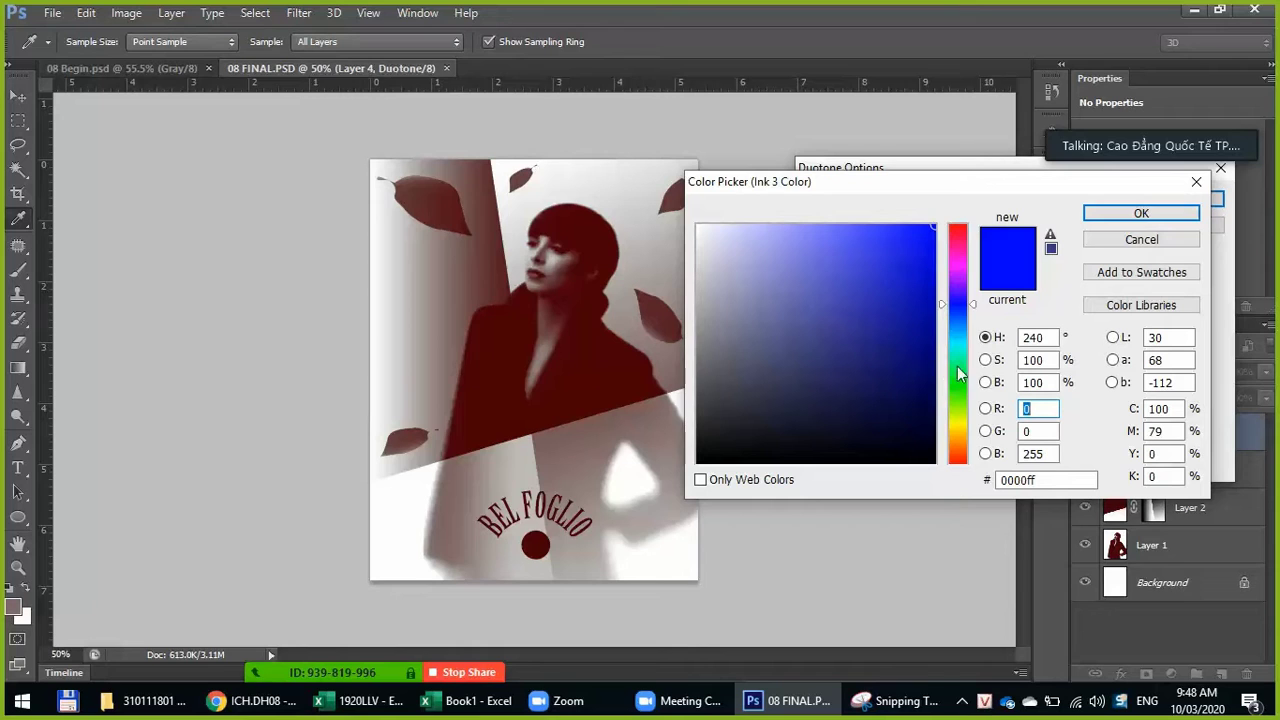
{"action": "left_click", "coordinate": [959, 259]}
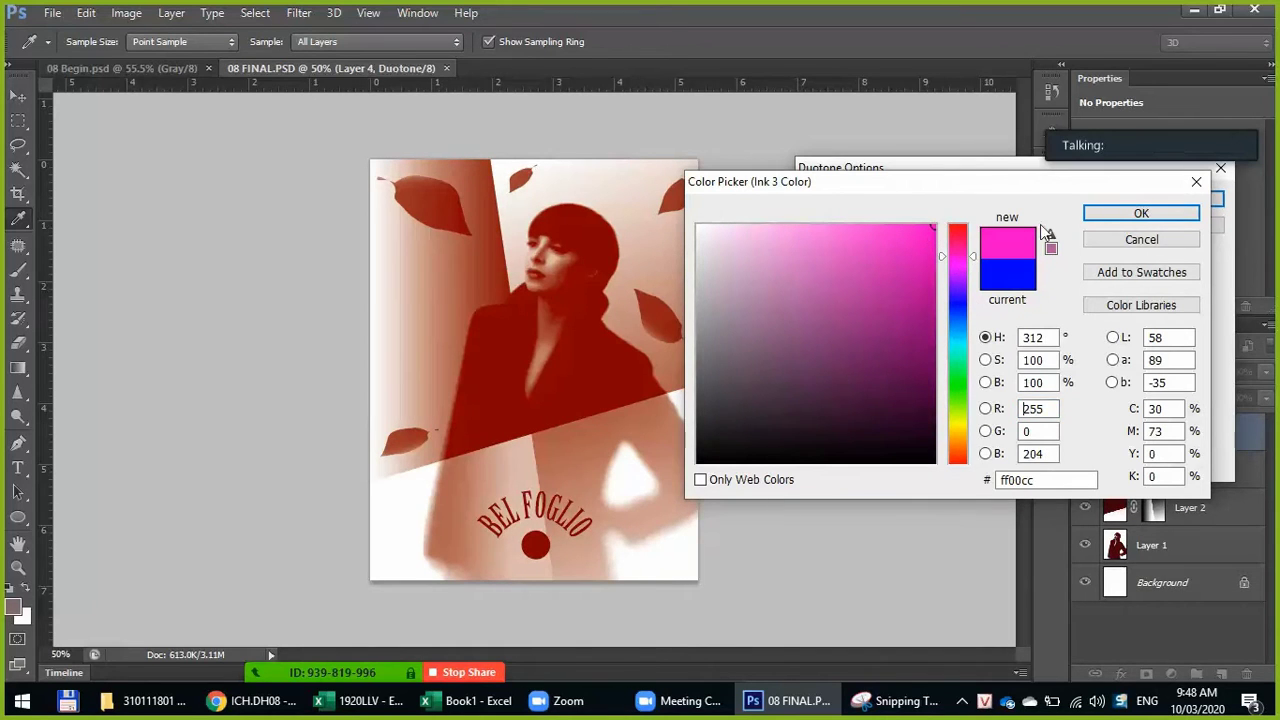
{"action": "left_click", "coordinate": [1092, 214]}
{"action": "left_click", "coordinate": [913, 321]}
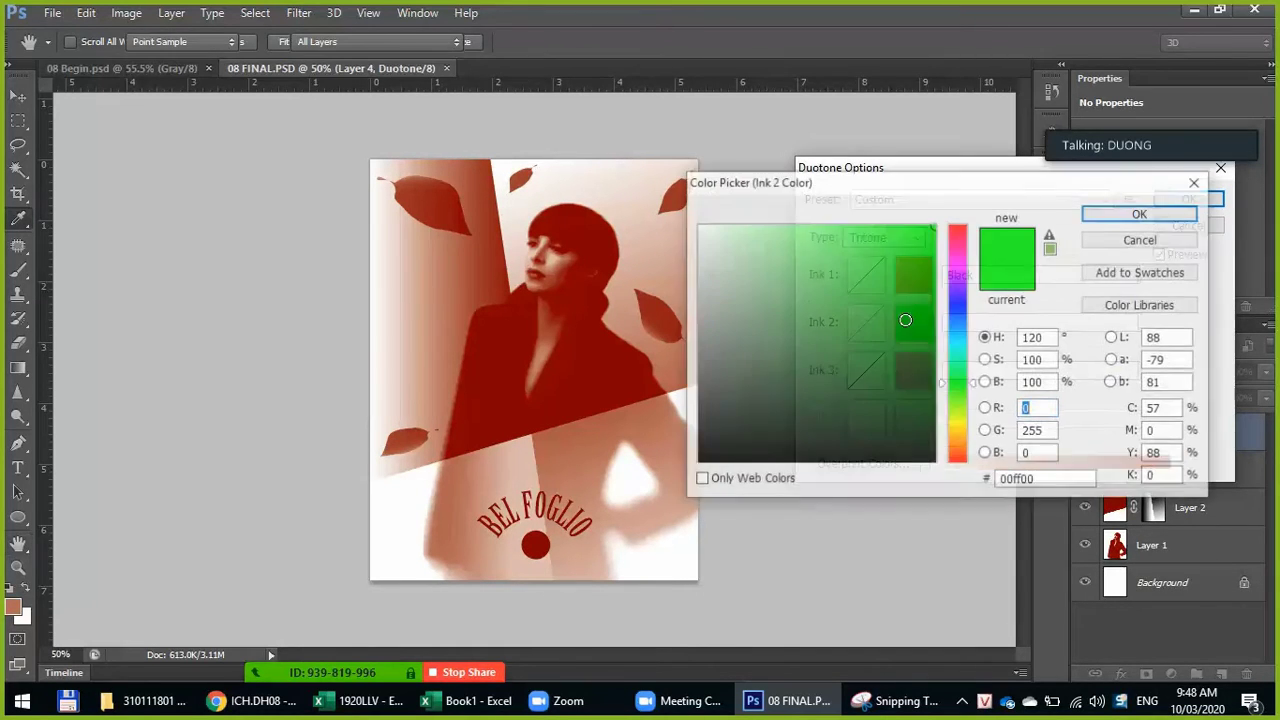
{"action": "left_click", "coordinate": [955, 306]}
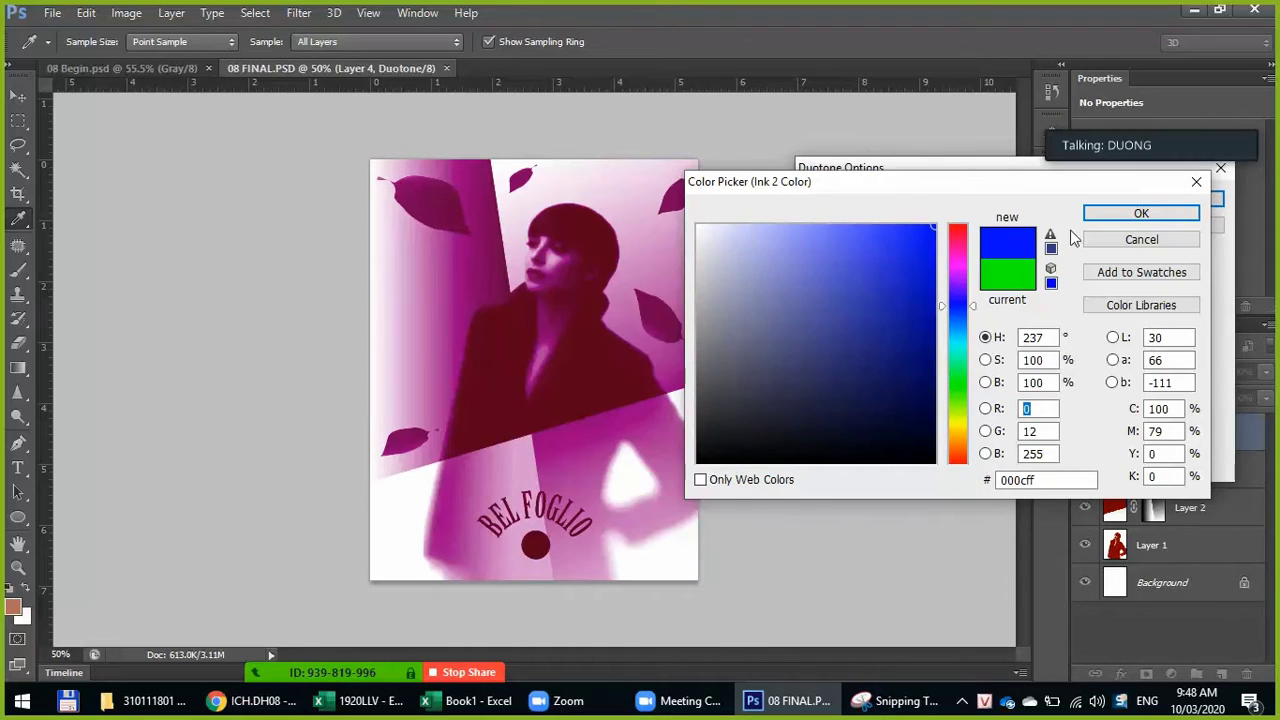
{"action": "left_click", "coordinate": [1108, 213]}
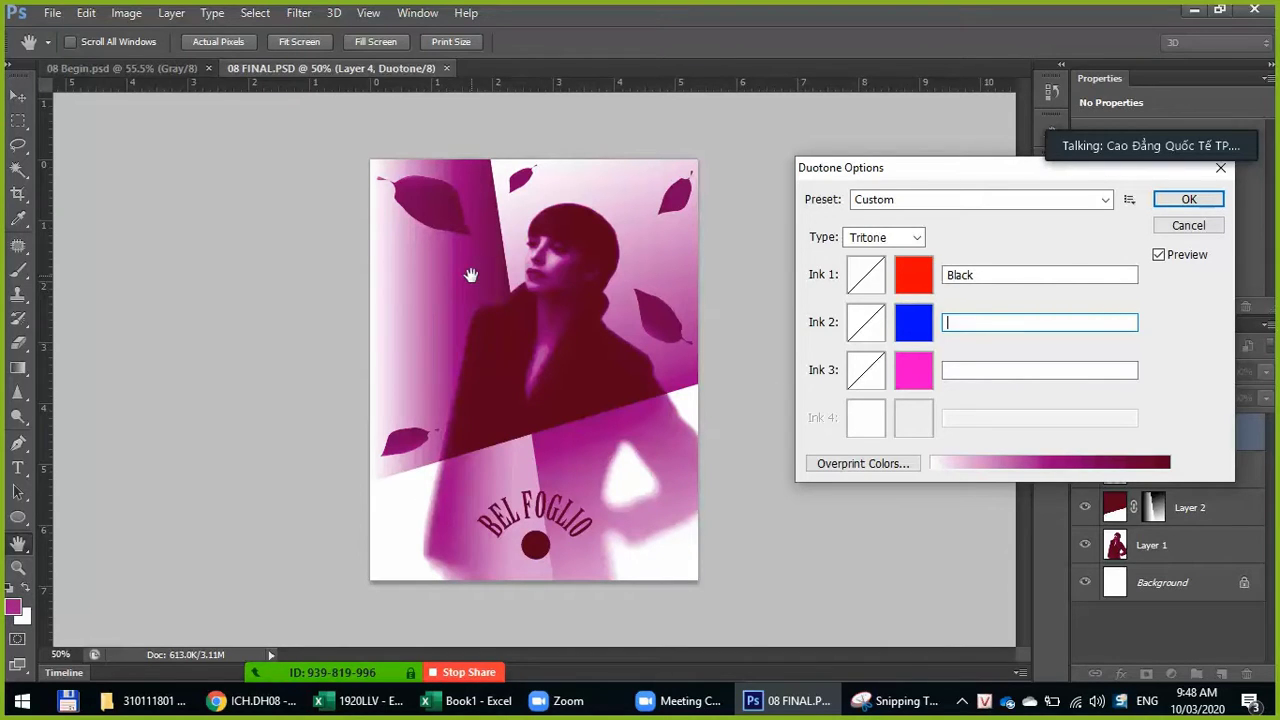
Step: Cancel the Duotone Options, then expand and collapse the History panel
{"action": "left_click", "coordinate": [1190, 226]}
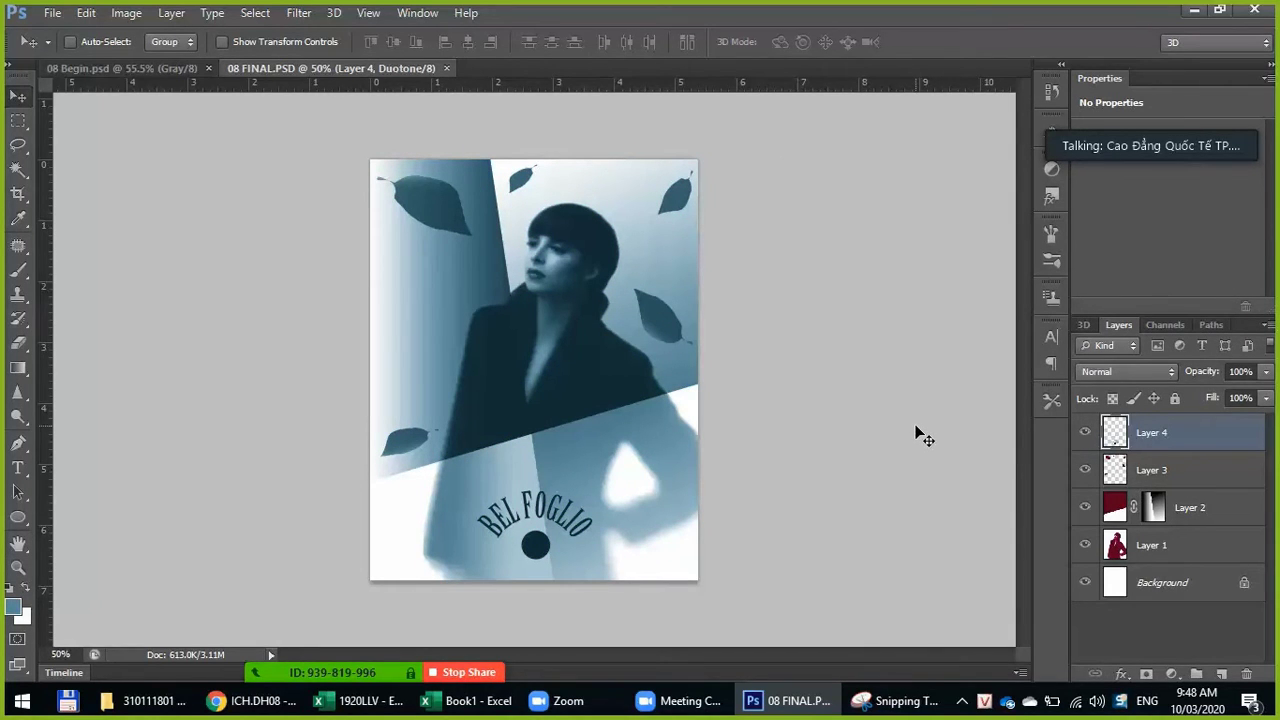
{"action": "left_click", "coordinate": [1051, 91]}
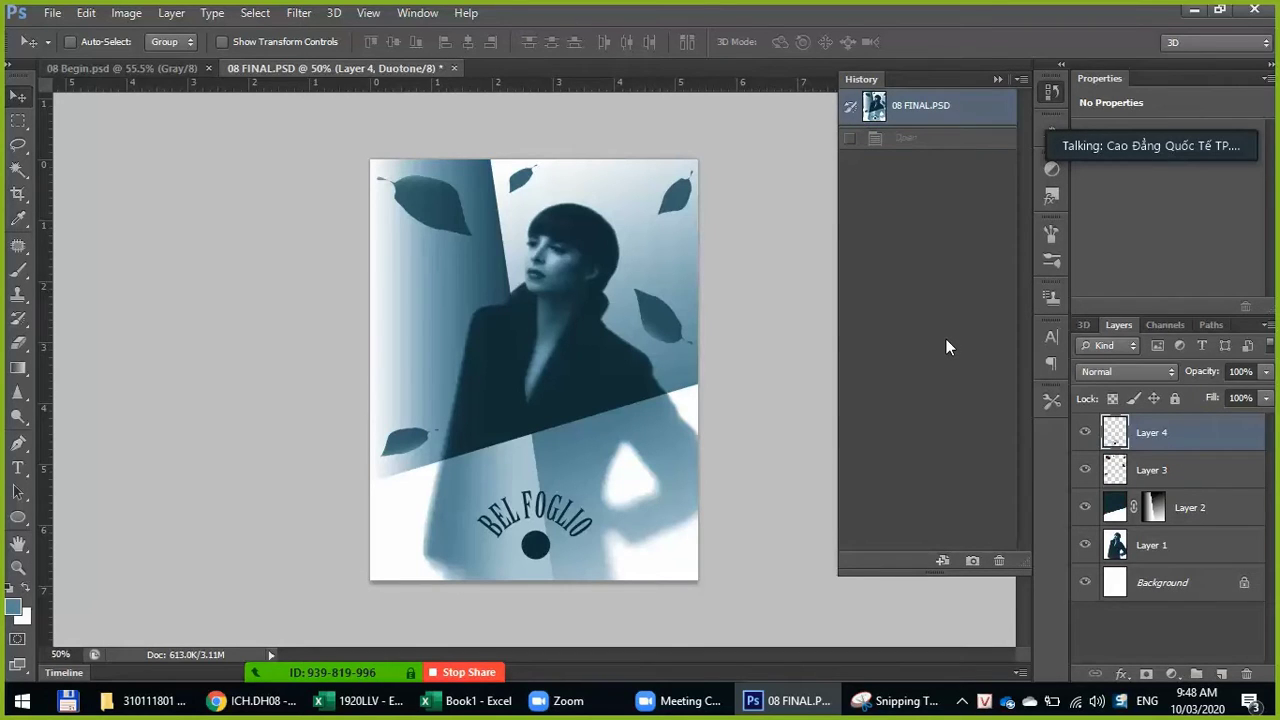
{"action": "left_click", "coordinate": [1054, 91]}
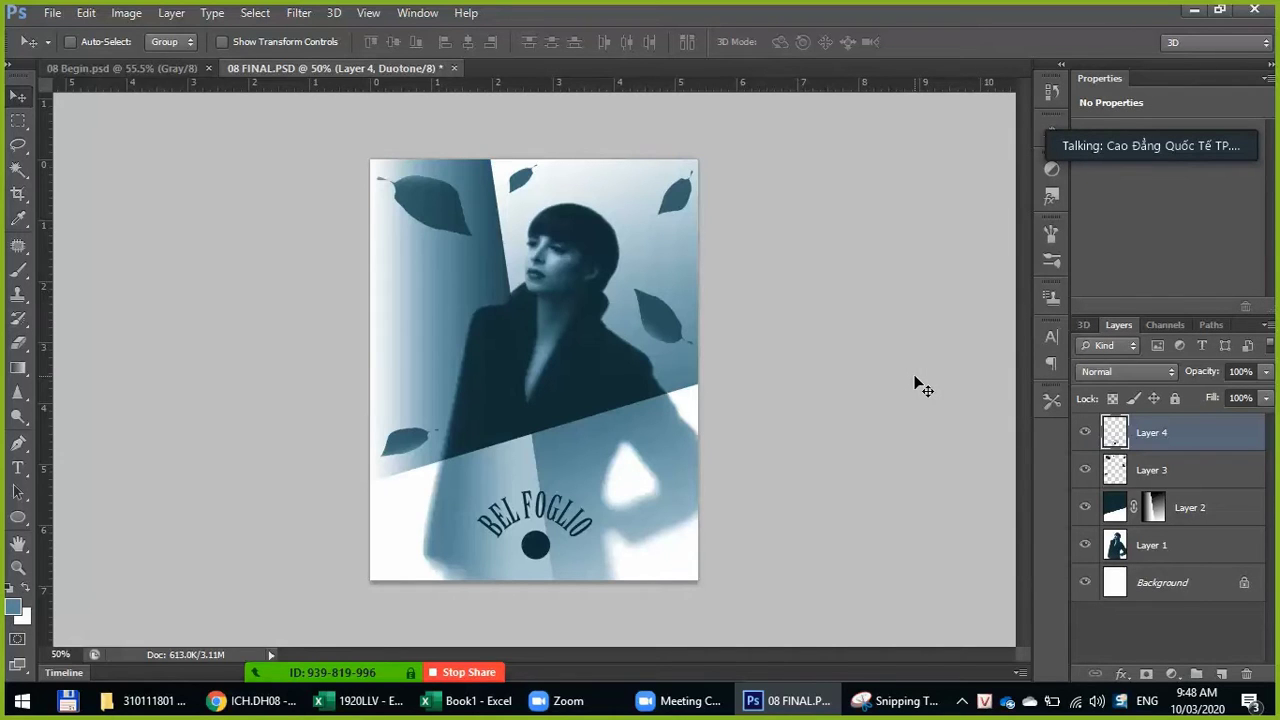
Step: Create a new RGB document using the 08 FINAL.PSD preset size (5.377 × 6.908 in, 130 ppi)
{"action": "key", "text": "ctrl+n"}
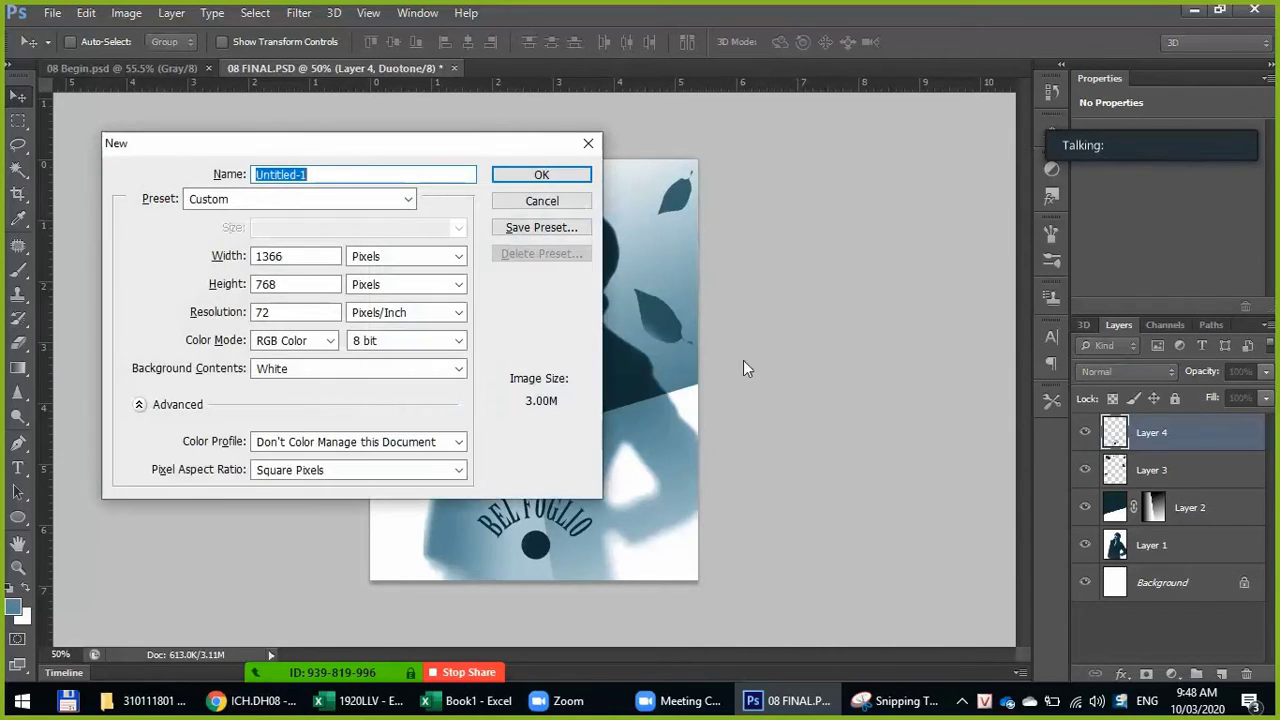
{"action": "left_click", "coordinate": [370, 205]}
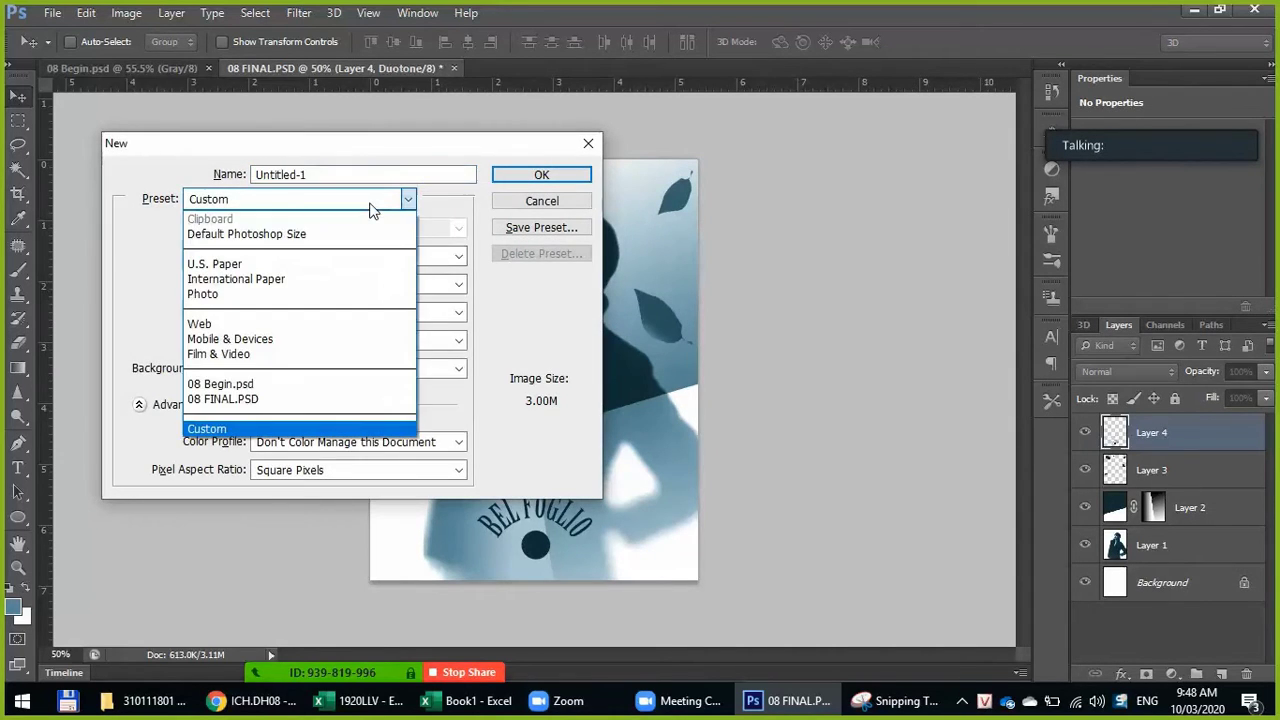
{"action": "left_click", "coordinate": [265, 390]}
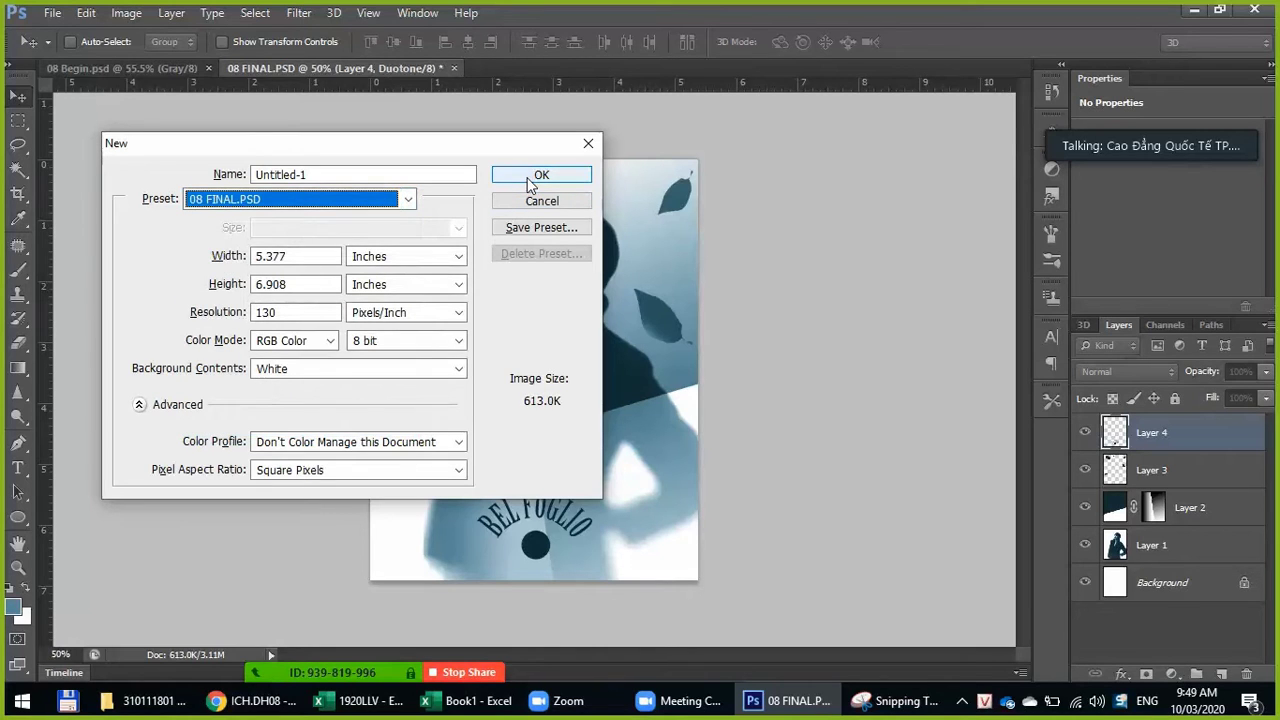
{"action": "left_click_drag", "start_coordinate": [598, 150], "coordinate": [1167, 114]}
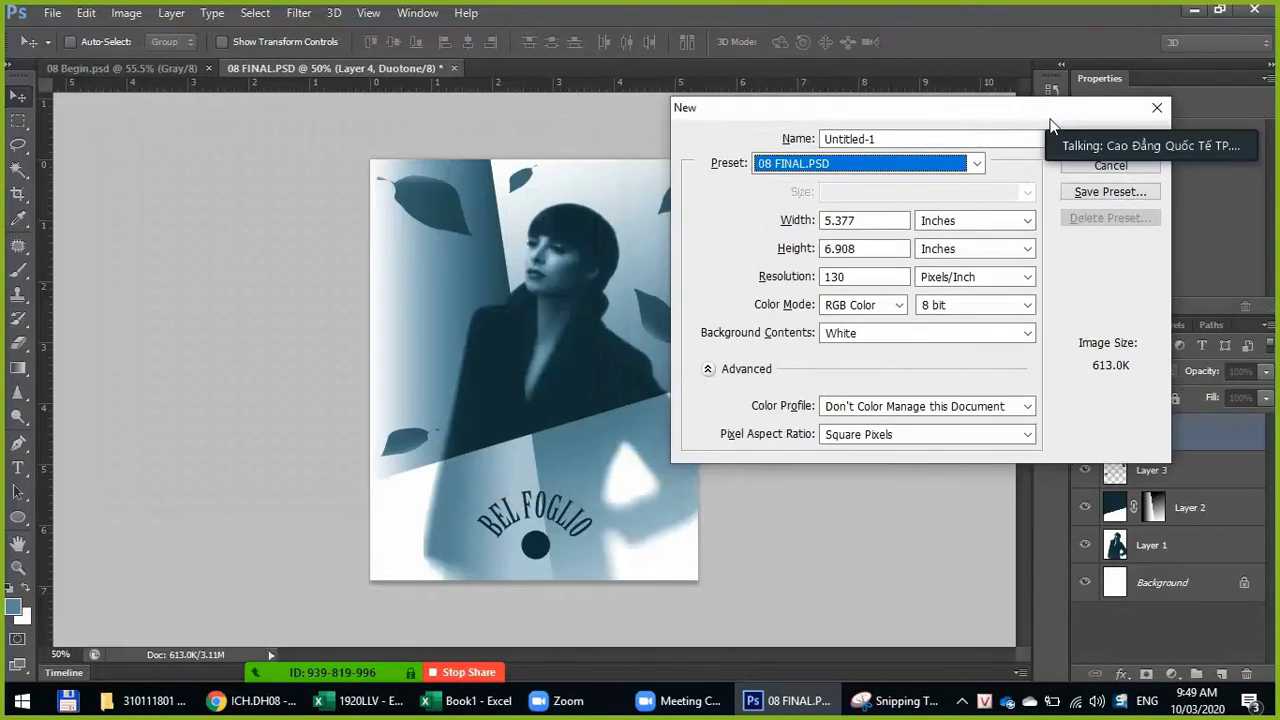
{"action": "left_click", "coordinate": [887, 306]}
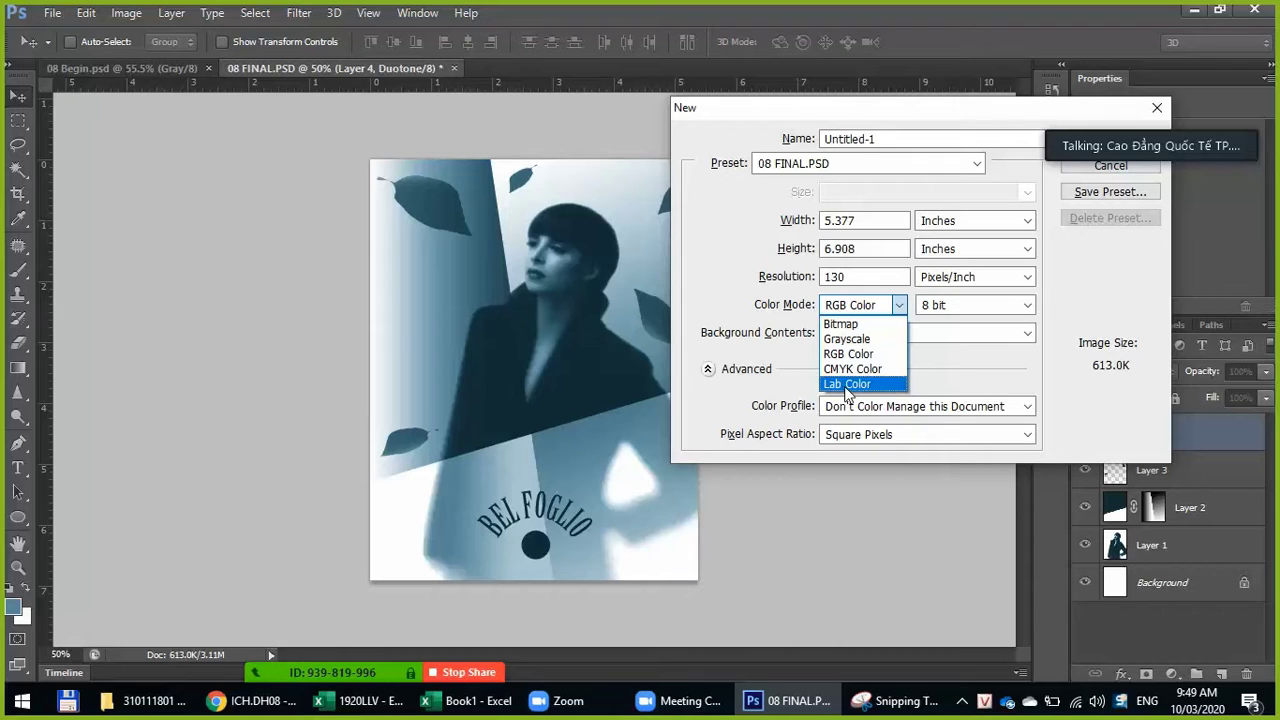
{"action": "left_click", "coordinate": [848, 354]}
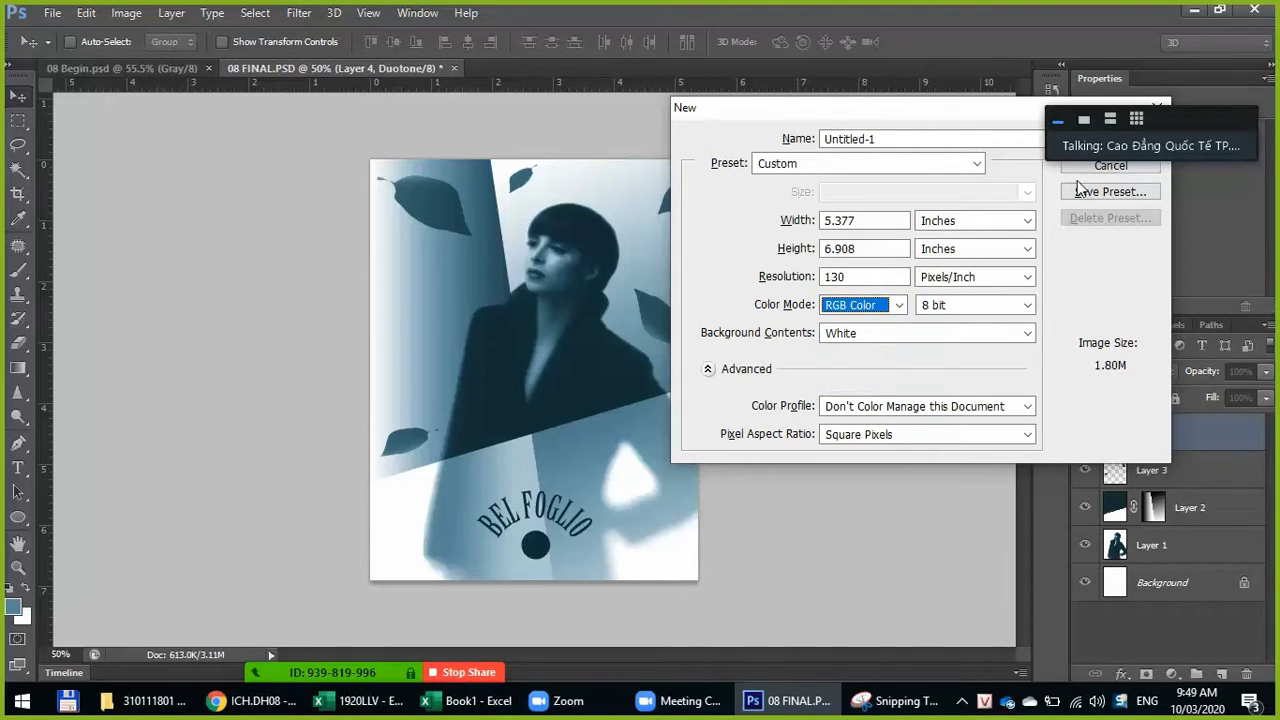
{"action": "left_click_drag", "start_coordinate": [1009, 107], "coordinate": [951, 229]}
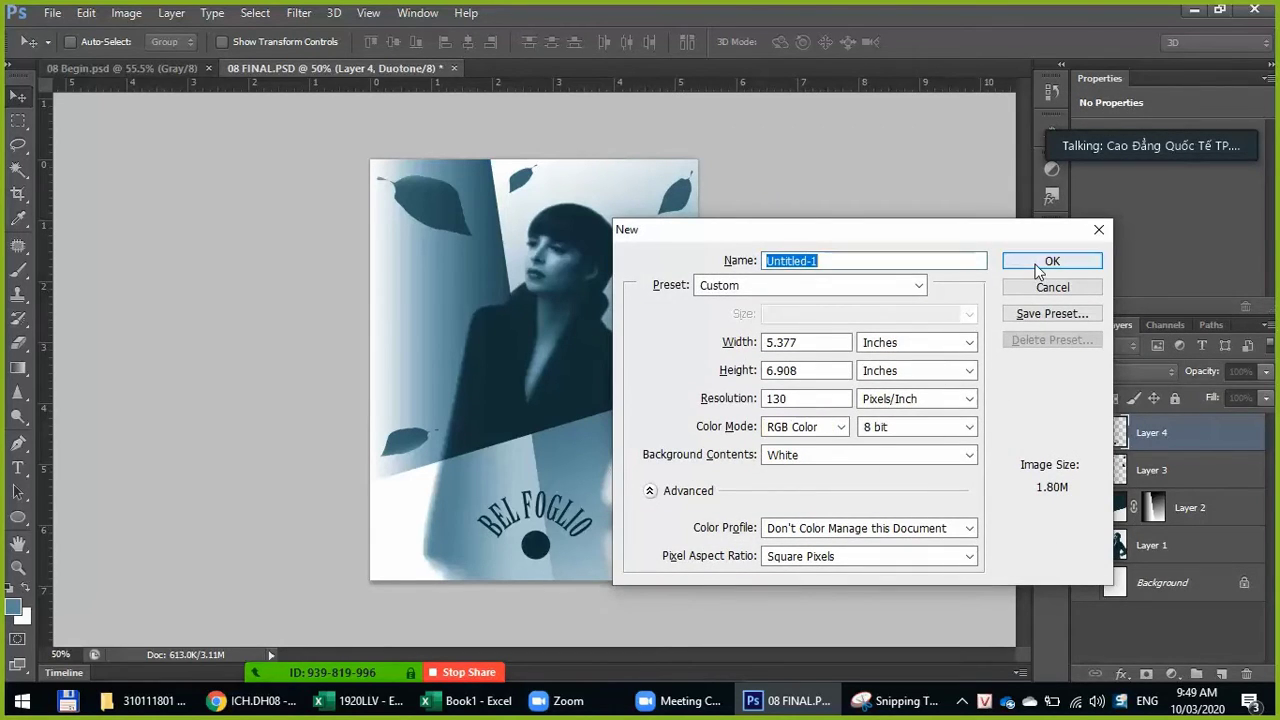
{"action": "left_click", "coordinate": [1037, 266]}
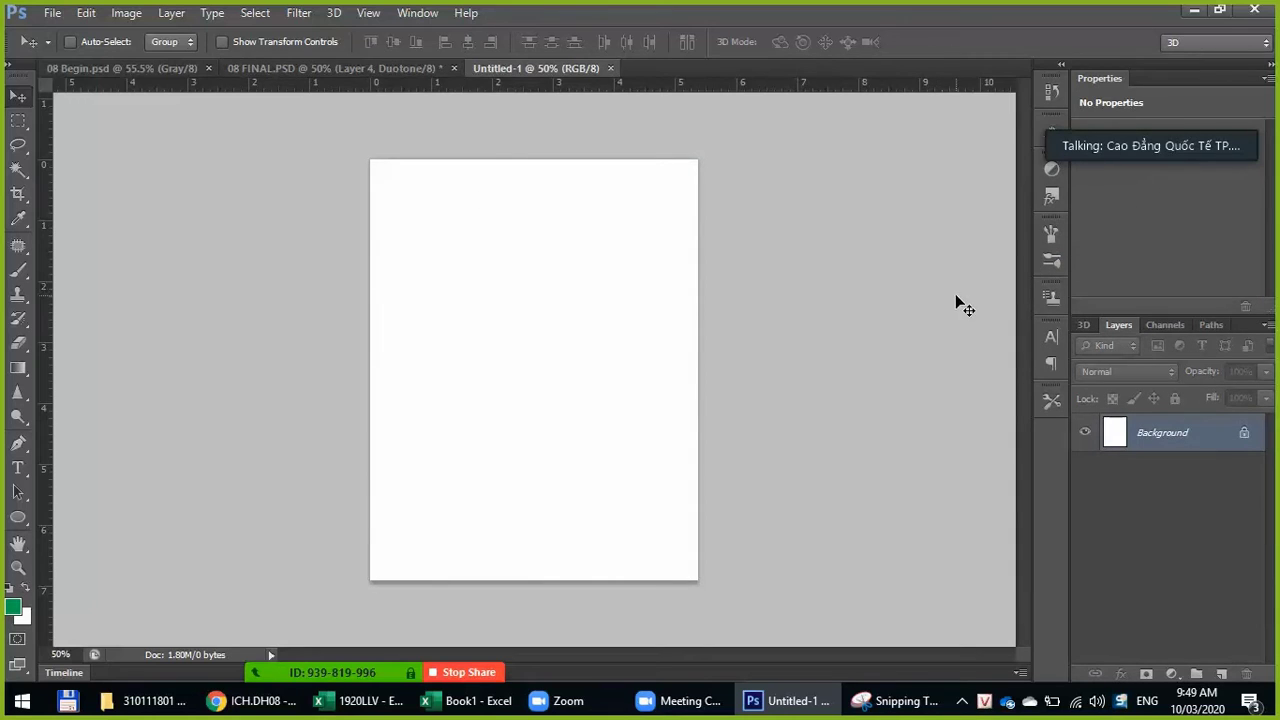
Step: Convert the blank Untitled-1 document to Grayscale, discarding its colour information
{"action": "left_click", "coordinate": [174, 20]}
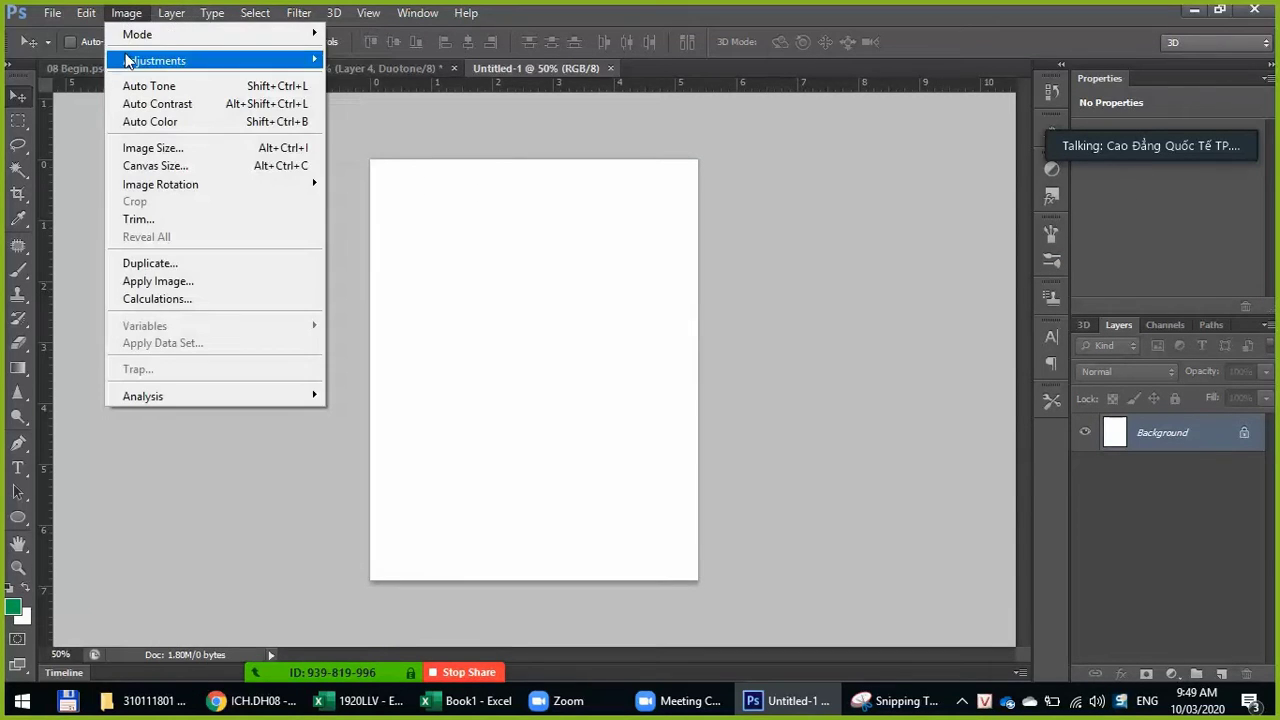
{"action": "mouse_move", "coordinate": [137, 34]}
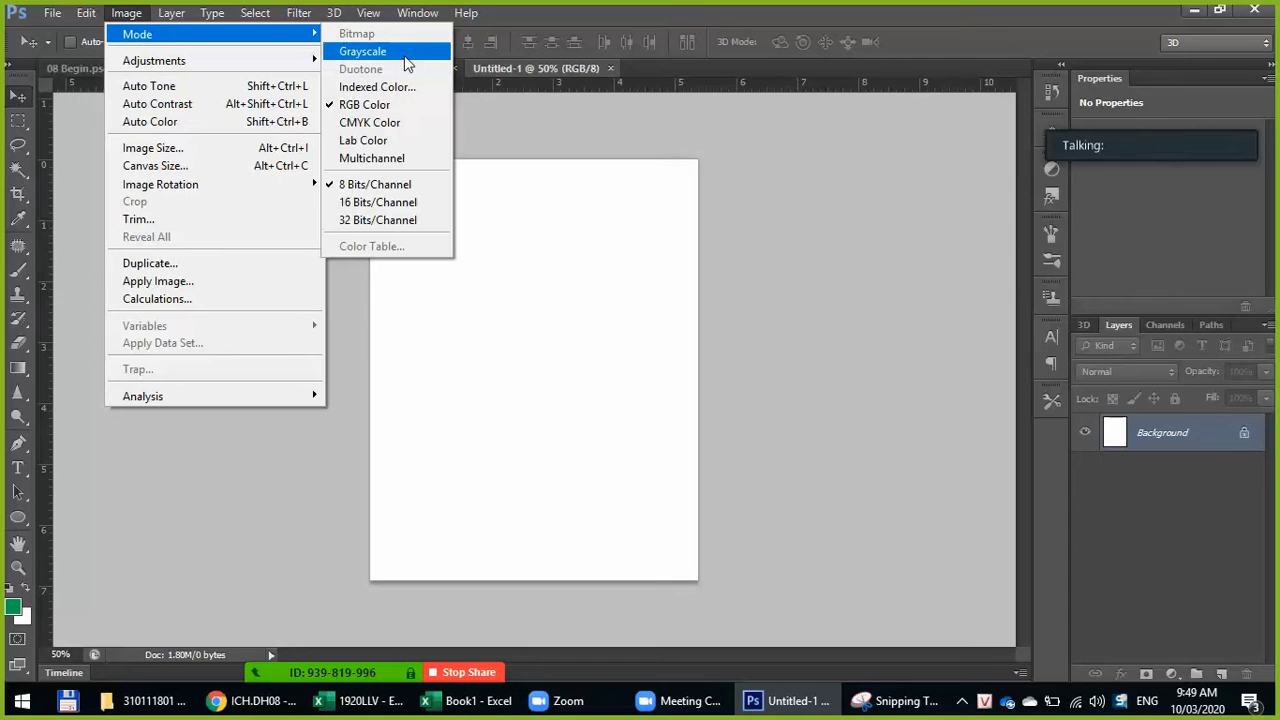
{"action": "left_click", "coordinate": [405, 55]}
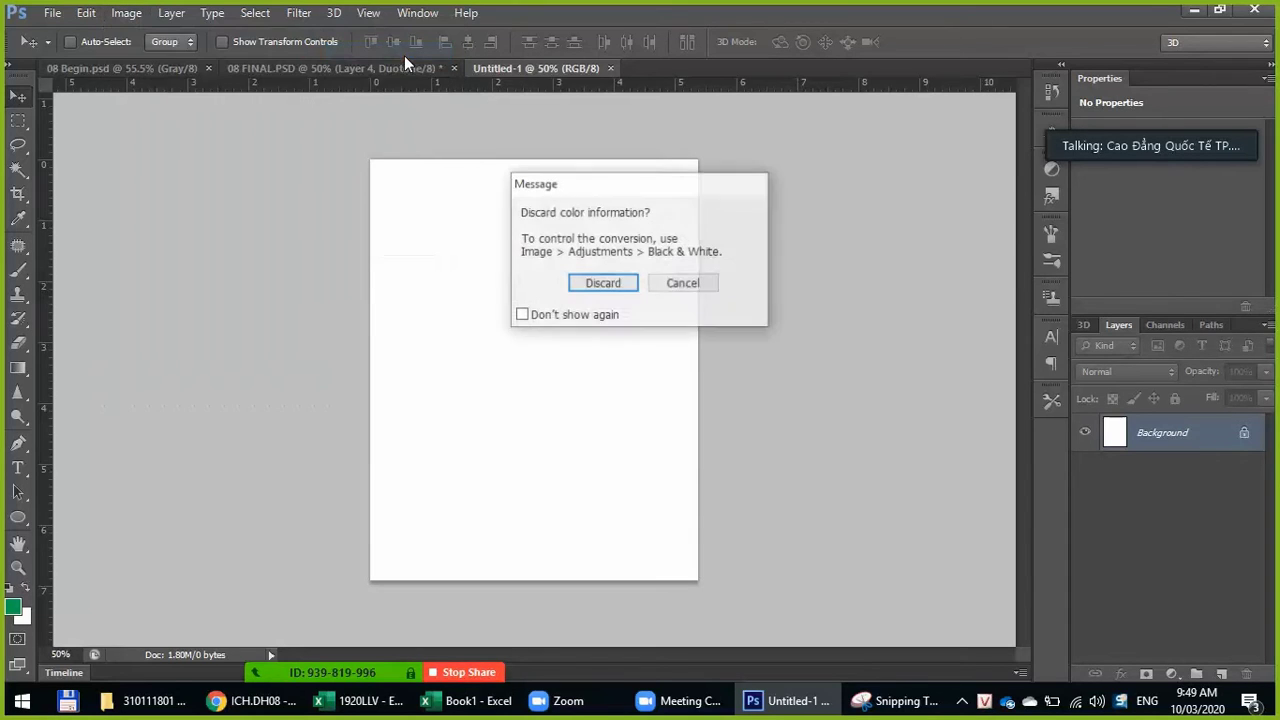
{"action": "left_click", "coordinate": [598, 284]}
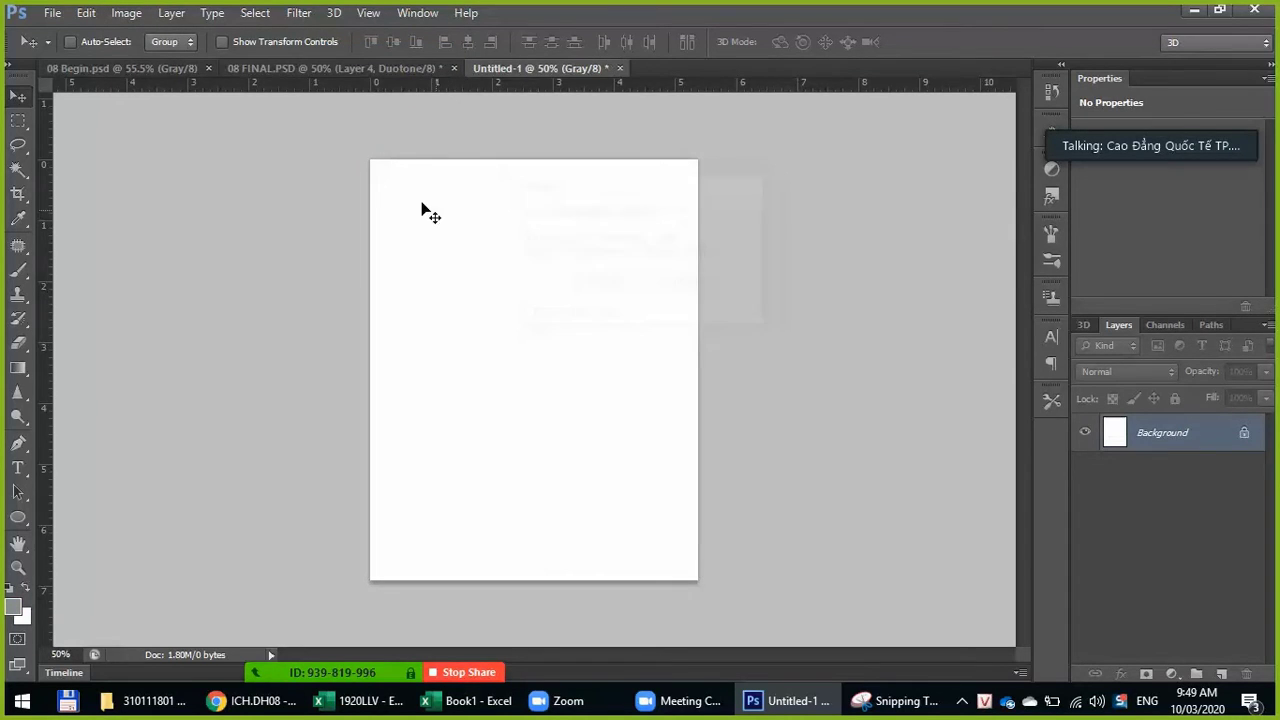
Step: Try Duotone mode on it, then close Untitled-1 without saving
{"action": "left_click", "coordinate": [120, 13]}
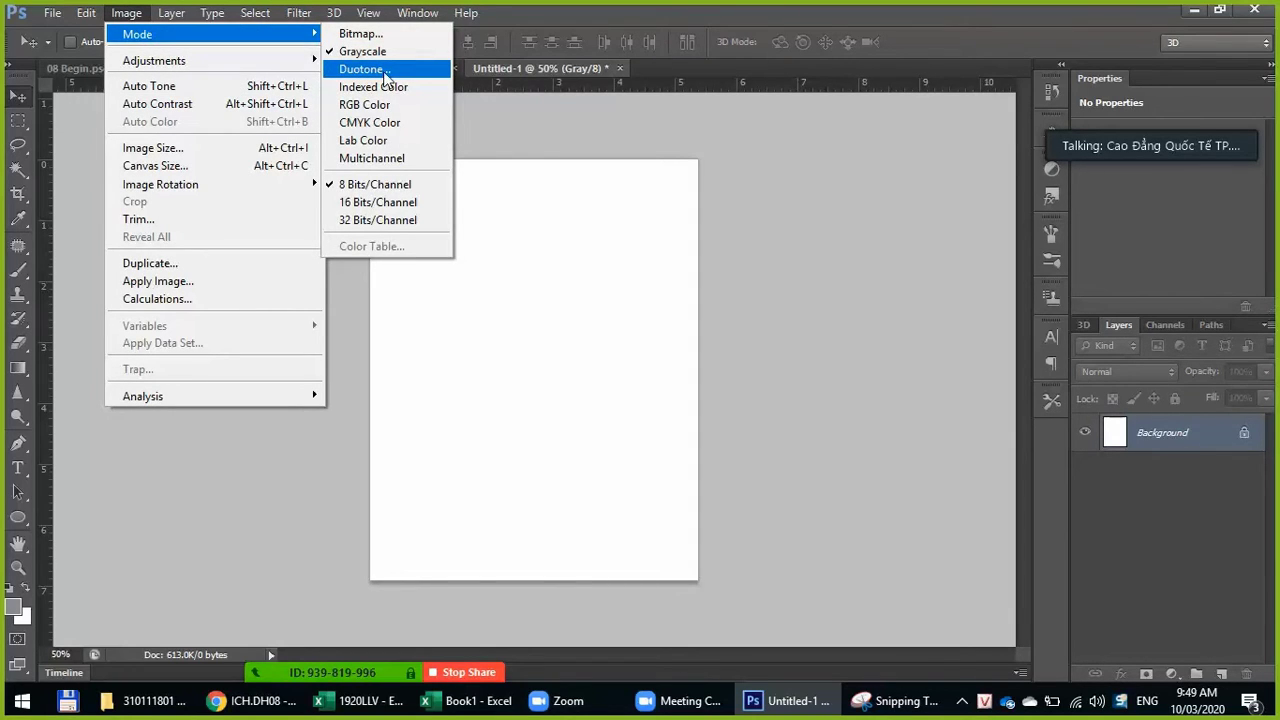
{"action": "left_click", "coordinate": [826, 155]}
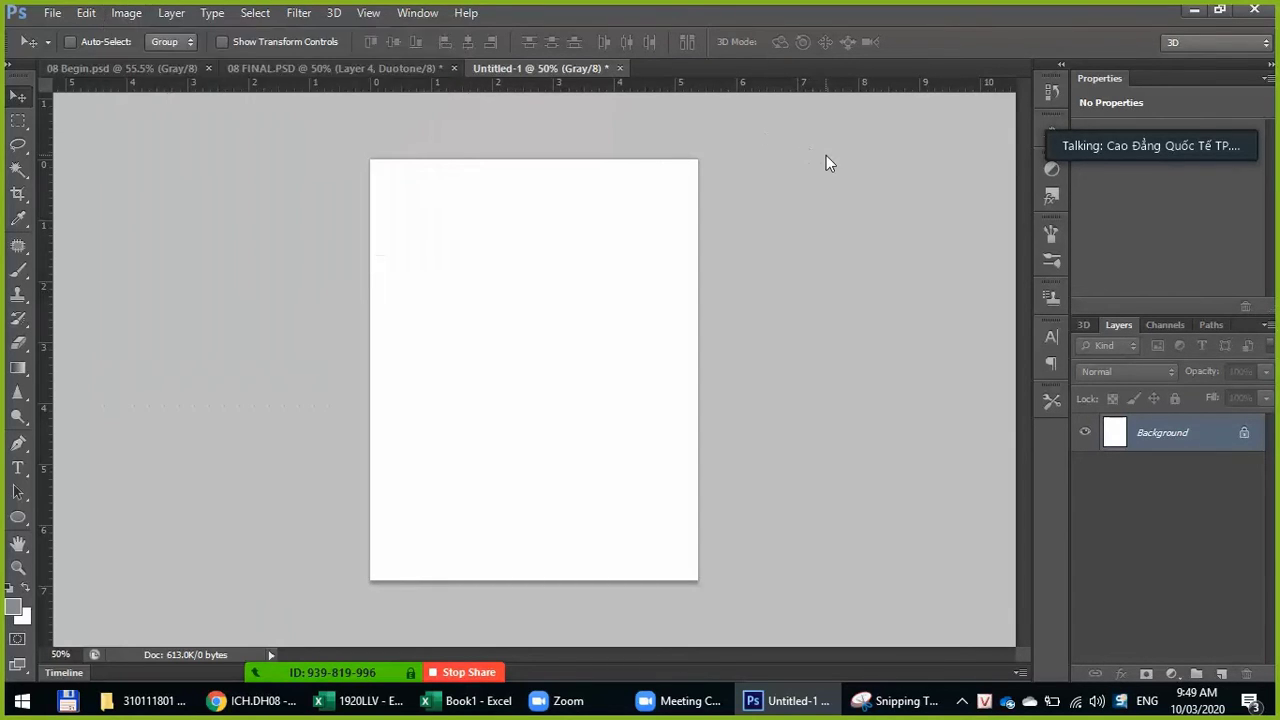
{"action": "left_click", "coordinate": [619, 68]}
{"action": "left_click", "coordinate": [690, 262]}
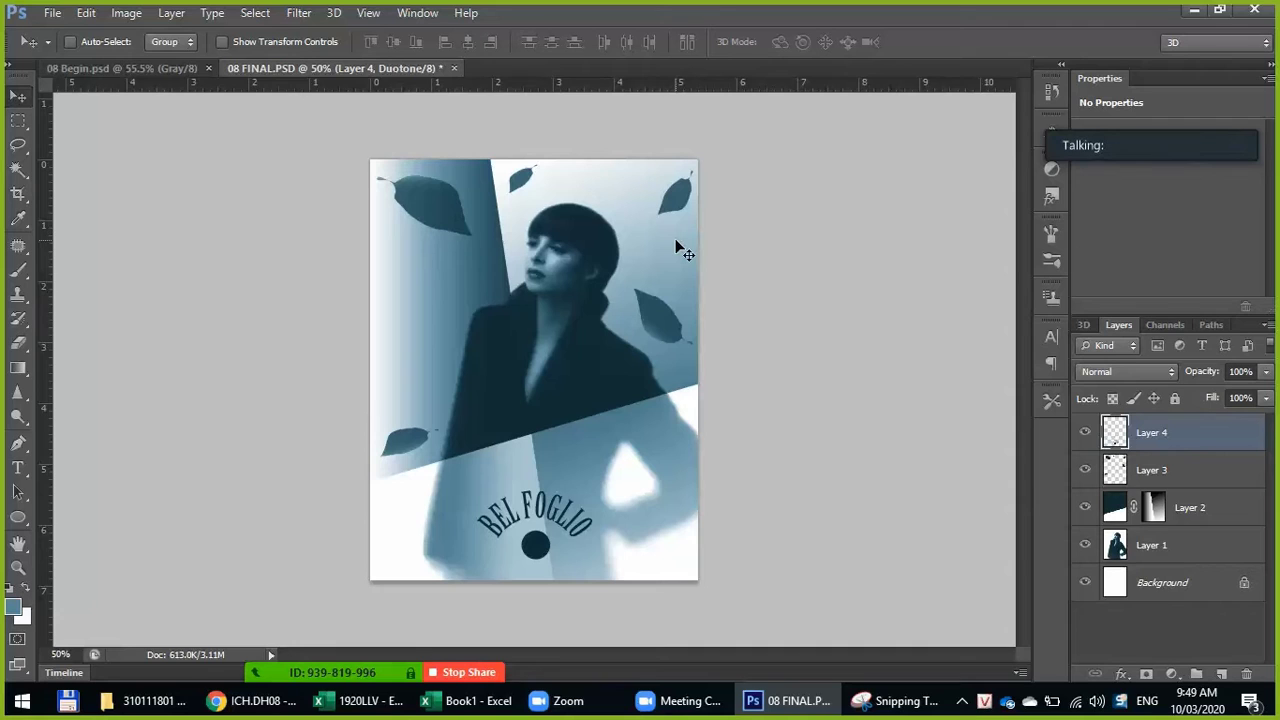
Step: Create a new Grayscale document from the 08 FINAL.PSD preset (5.377 × 6.908 in, 130 ppi)
{"action": "key", "text": "ctrl+n"}
{"action": "left_click", "coordinate": [868, 287]}
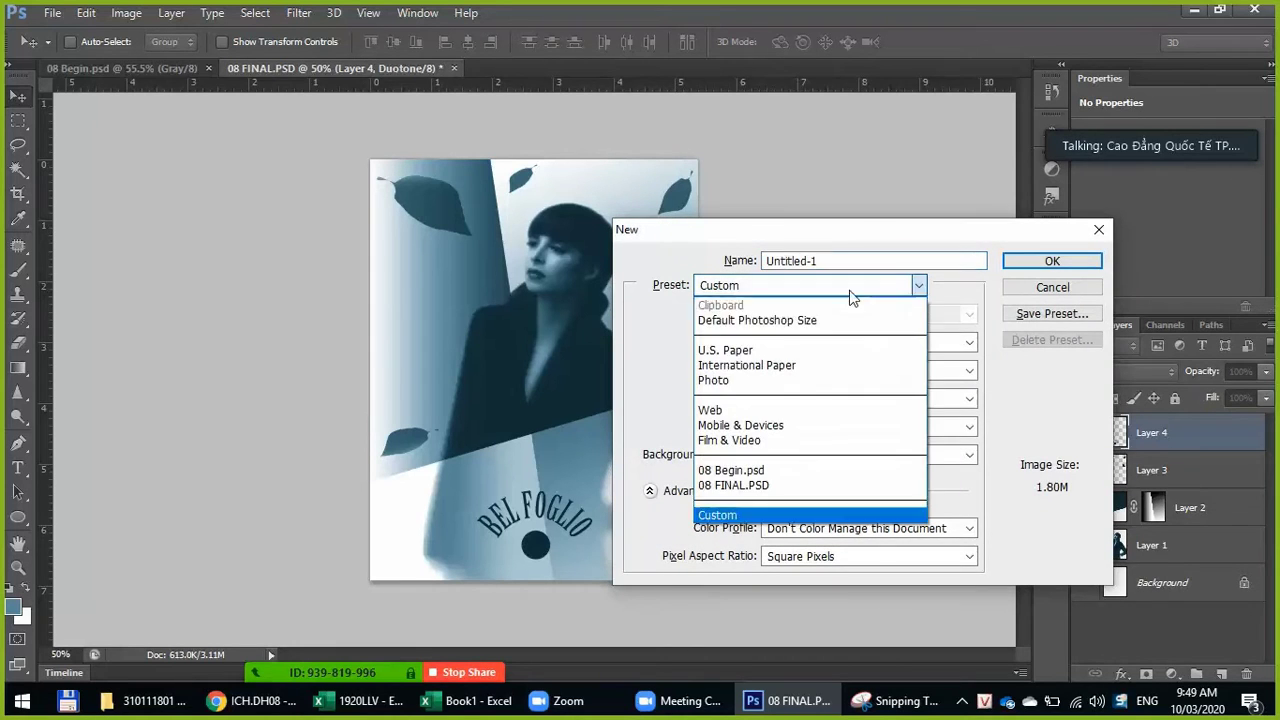
{"action": "left_click", "coordinate": [745, 486]}
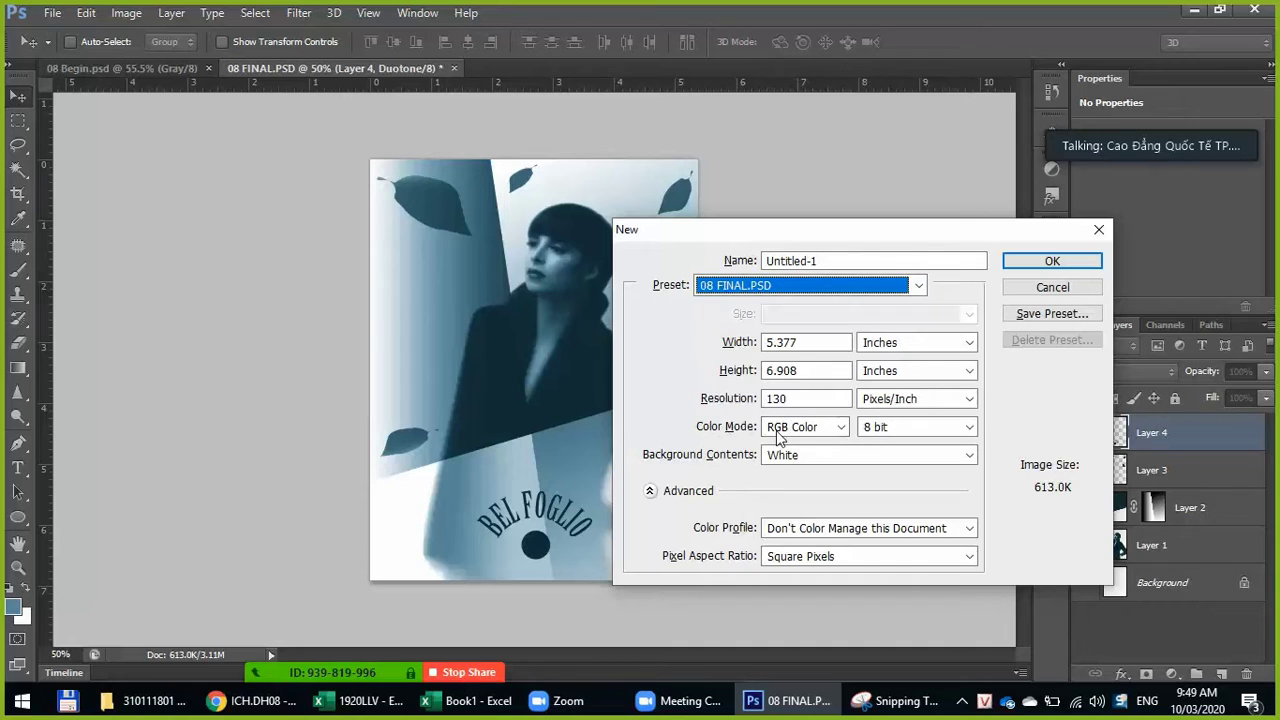
{"action": "left_click", "coordinate": [840, 427]}
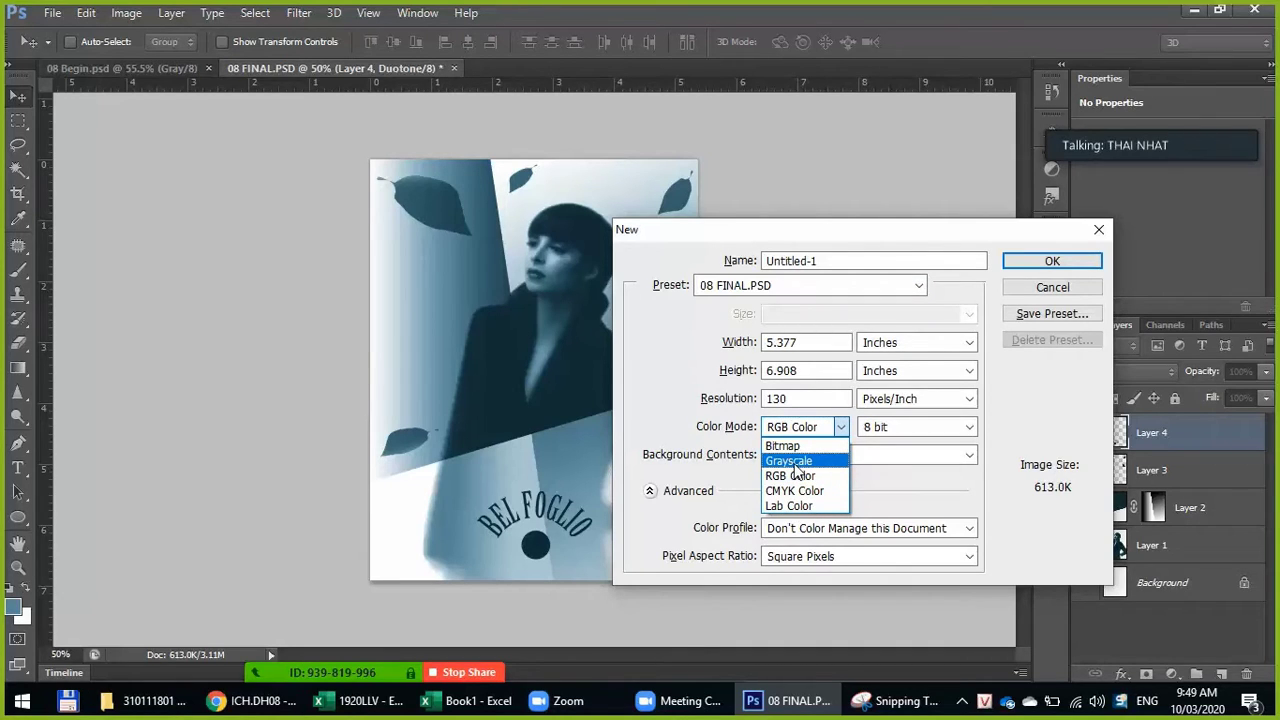
{"action": "left_click", "coordinate": [795, 462]}
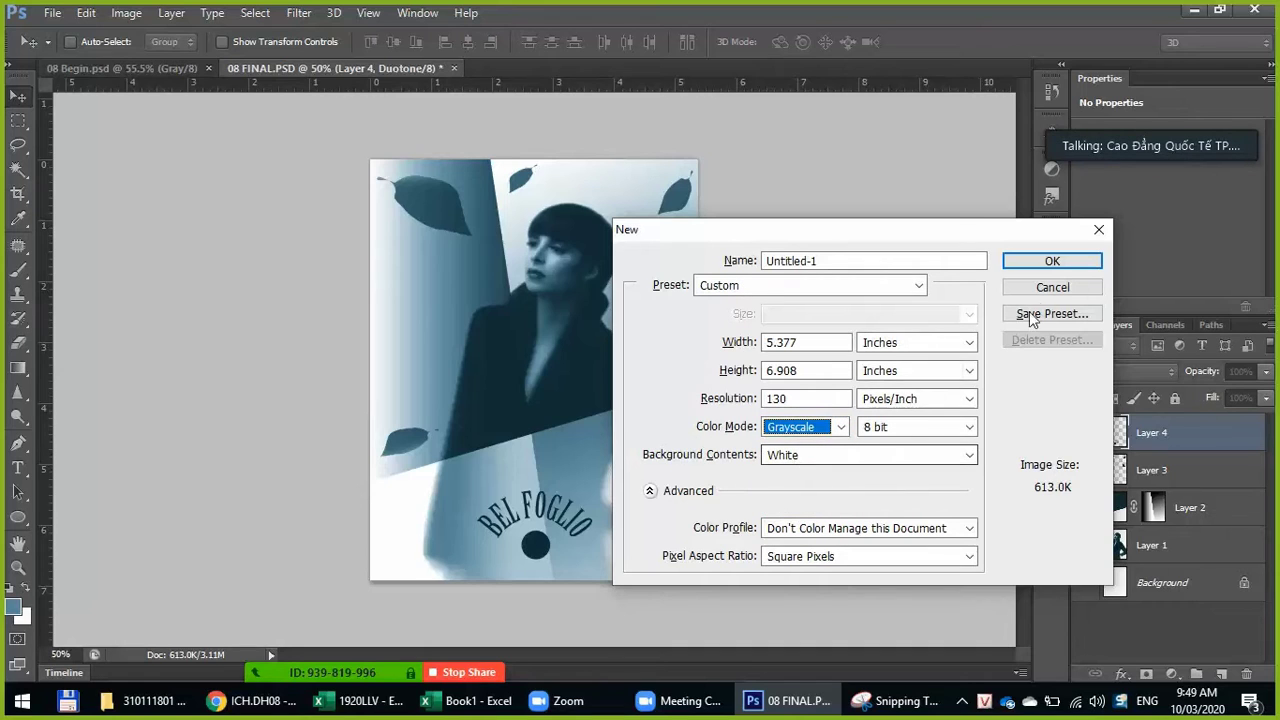
{"action": "left_click", "coordinate": [1046, 261]}
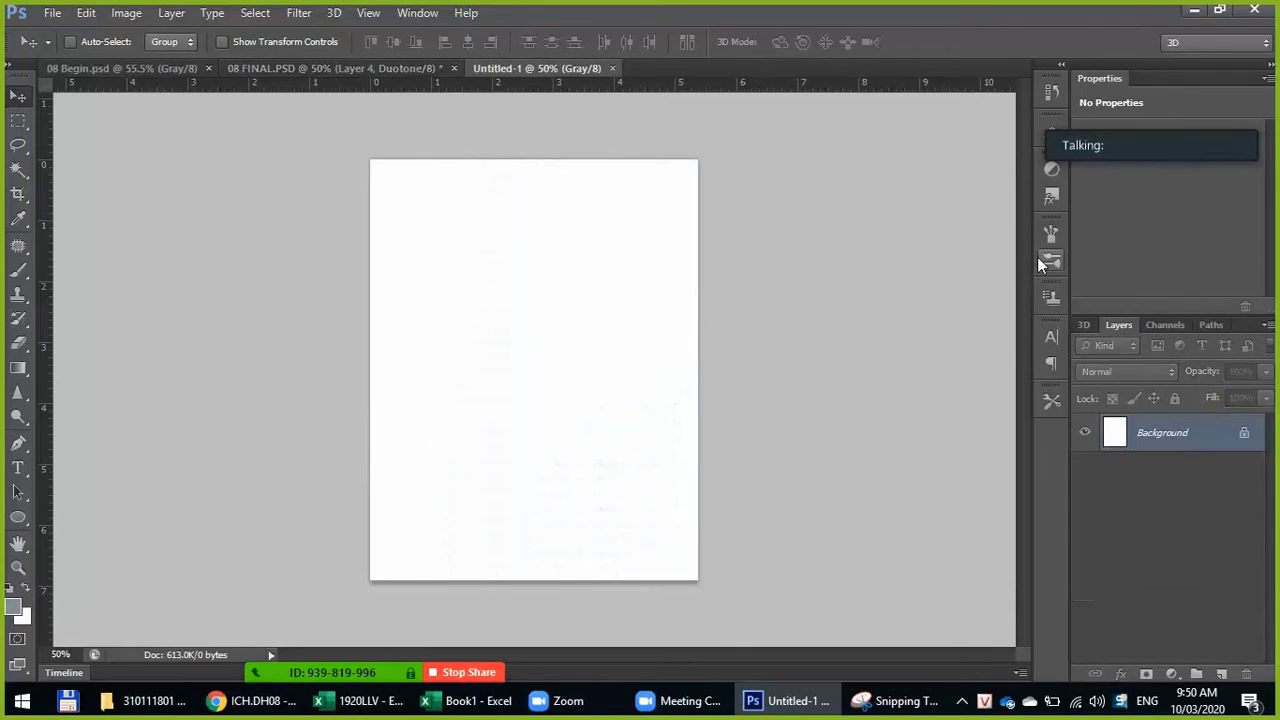
Step: In 08 FINAL.PSD, select Layer 2 and raise its opacity to 100%
{"action": "left_click", "coordinate": [255, 68]}
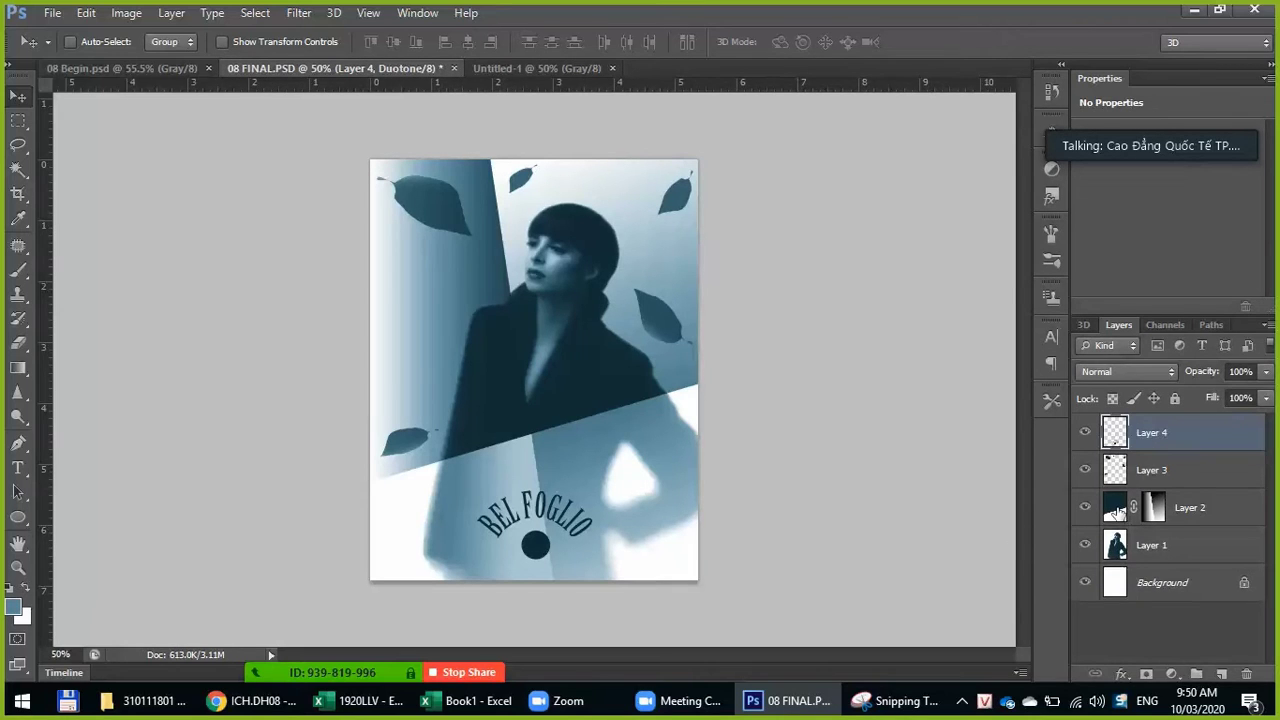
{"action": "left_click", "coordinate": [1116, 510]}
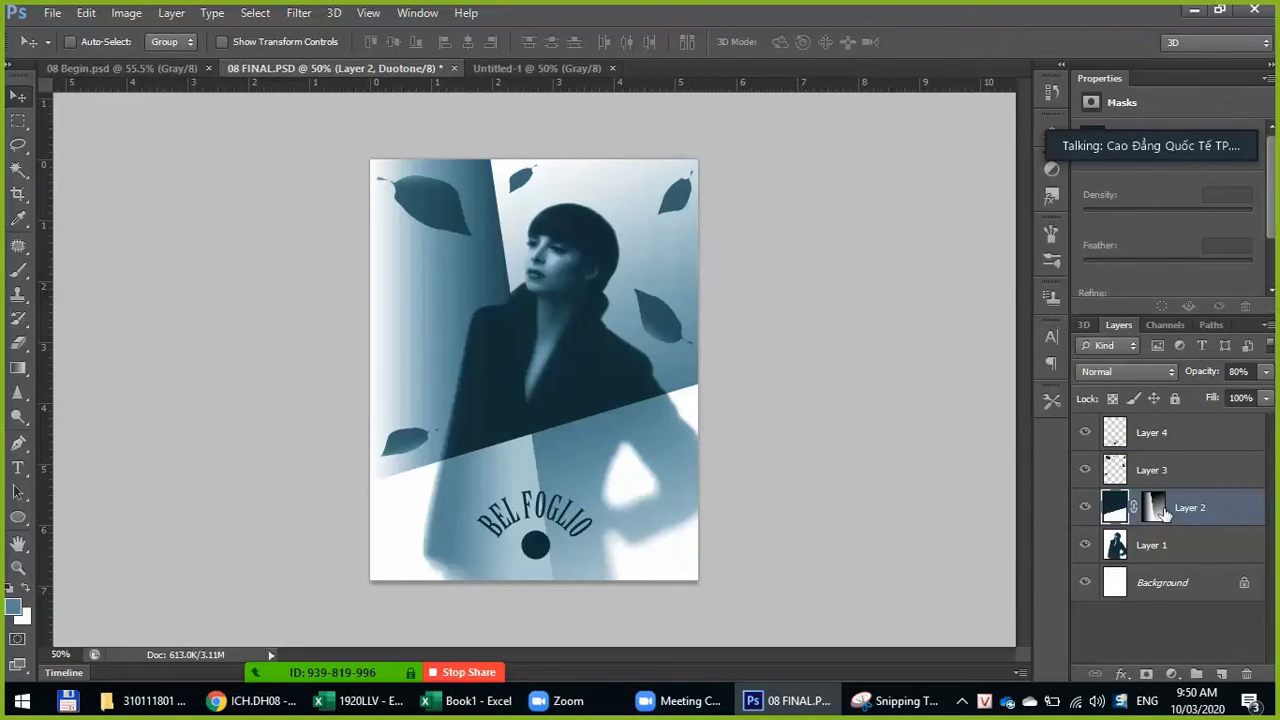
{"action": "left_click", "coordinate": [1265, 371]}
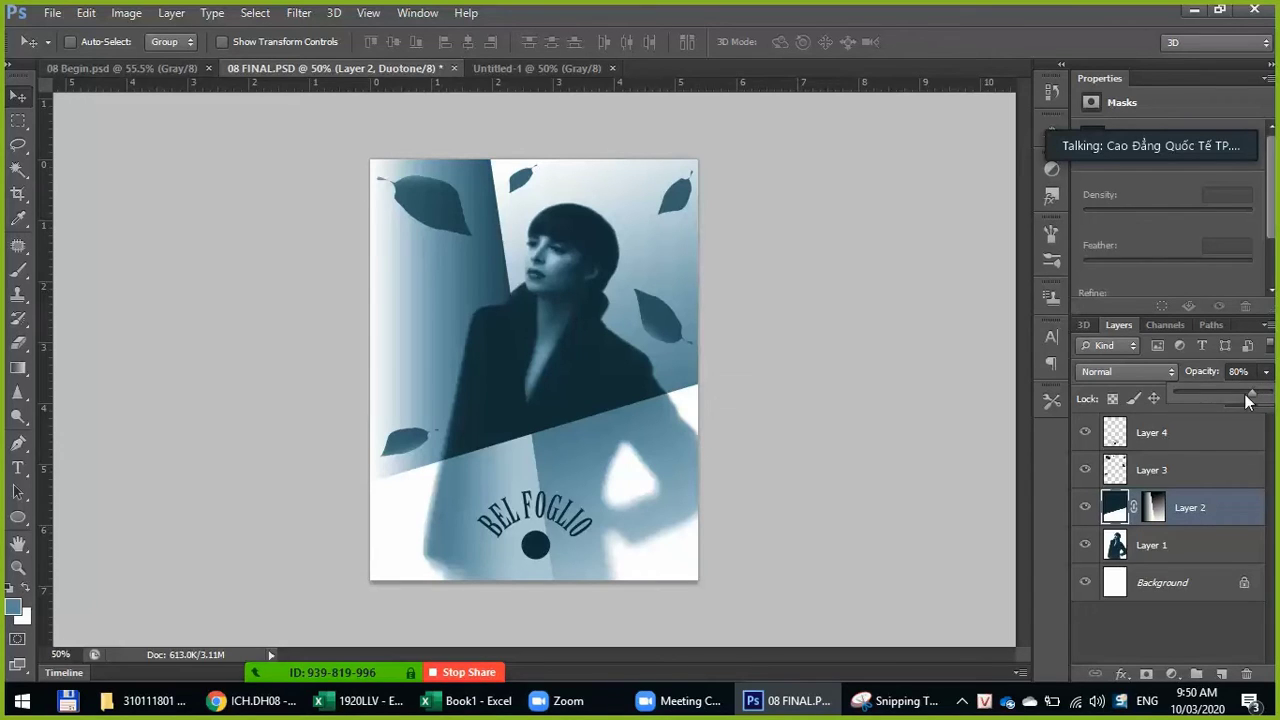
{"action": "left_click_drag", "start_coordinate": [1250, 394], "coordinate": [1268, 394]}
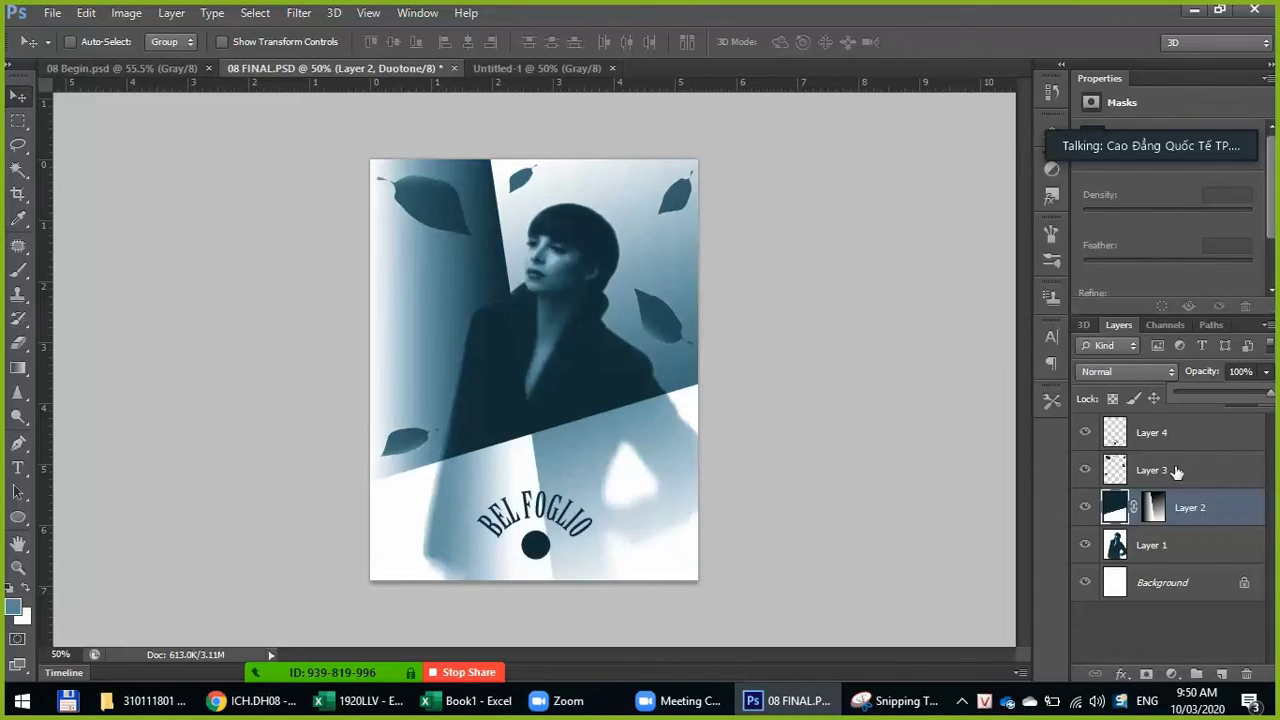
Step: Hide the leaves, logo, woman and background layers, and disable Layer 2's mask
{"action": "left_click", "coordinate": [1176, 472]}
{"action": "left_click", "coordinate": [1085, 469]}
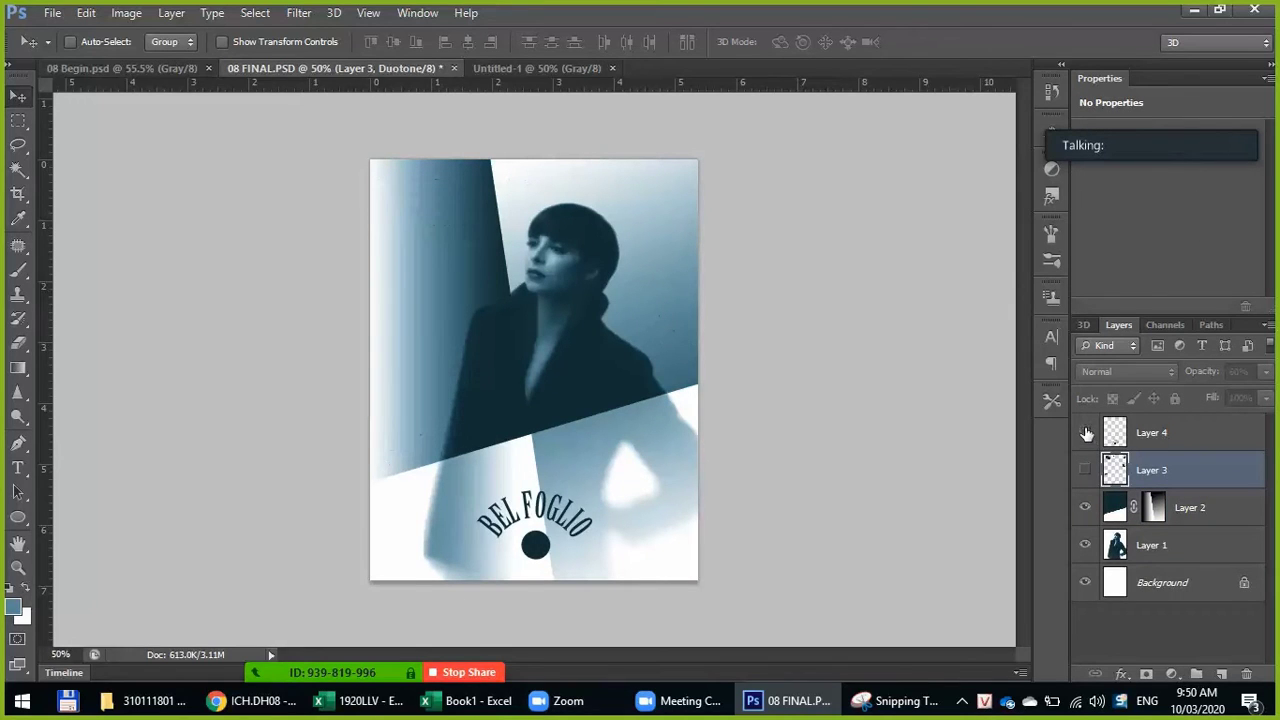
{"action": "left_click", "coordinate": [1085, 432]}
{"action": "left_click", "coordinate": [1085, 545]}
{"action": "left_click", "coordinate": [1085, 582]}
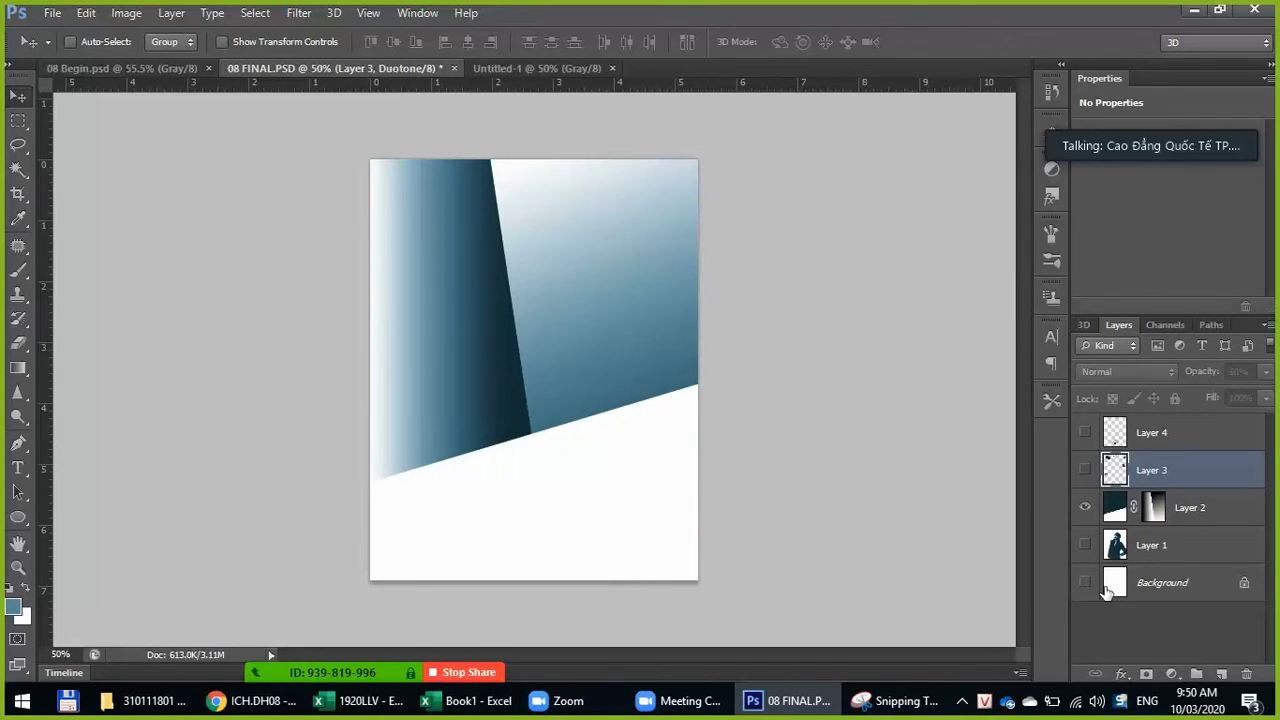
{"action": "left_click", "coordinate": [1158, 509]}
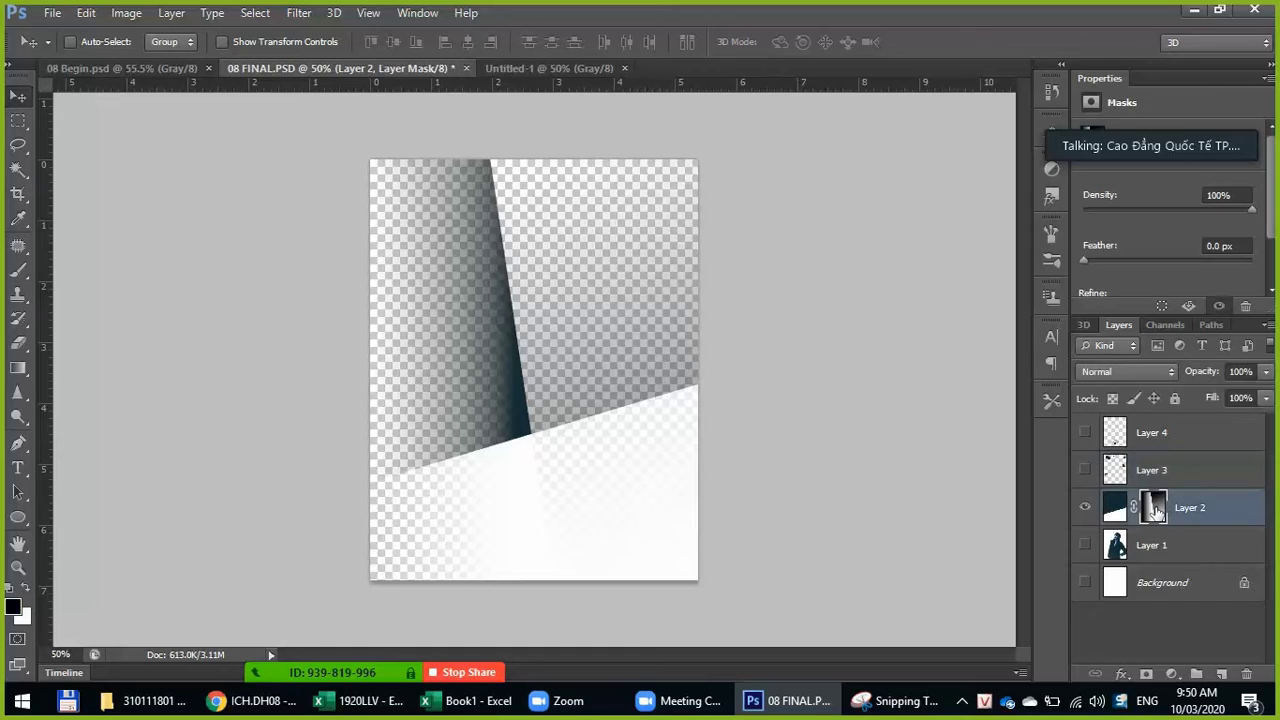
{"action": "left_click", "coordinate": [1156, 510], "text": "shift"}
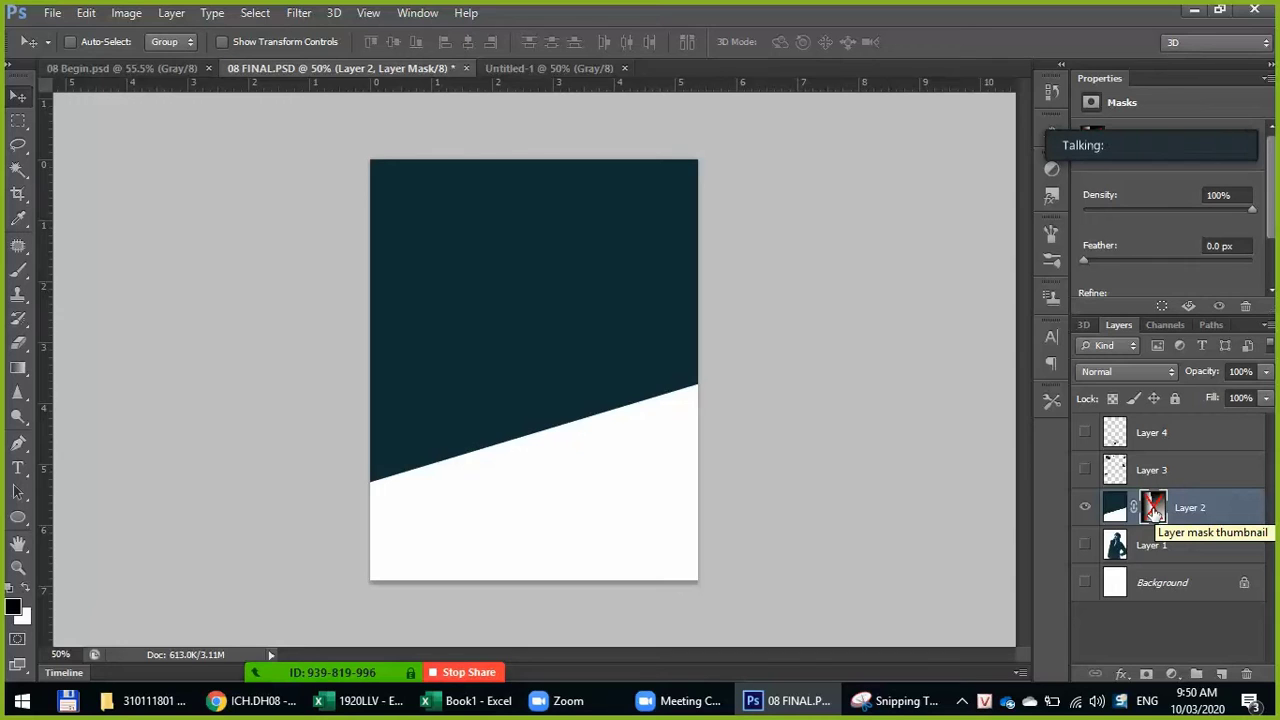
Step: Sample dark grey #5f5f5f from the canvas as foreground colour and return to Untitled-1
{"action": "left_click", "coordinate": [13, 607]}
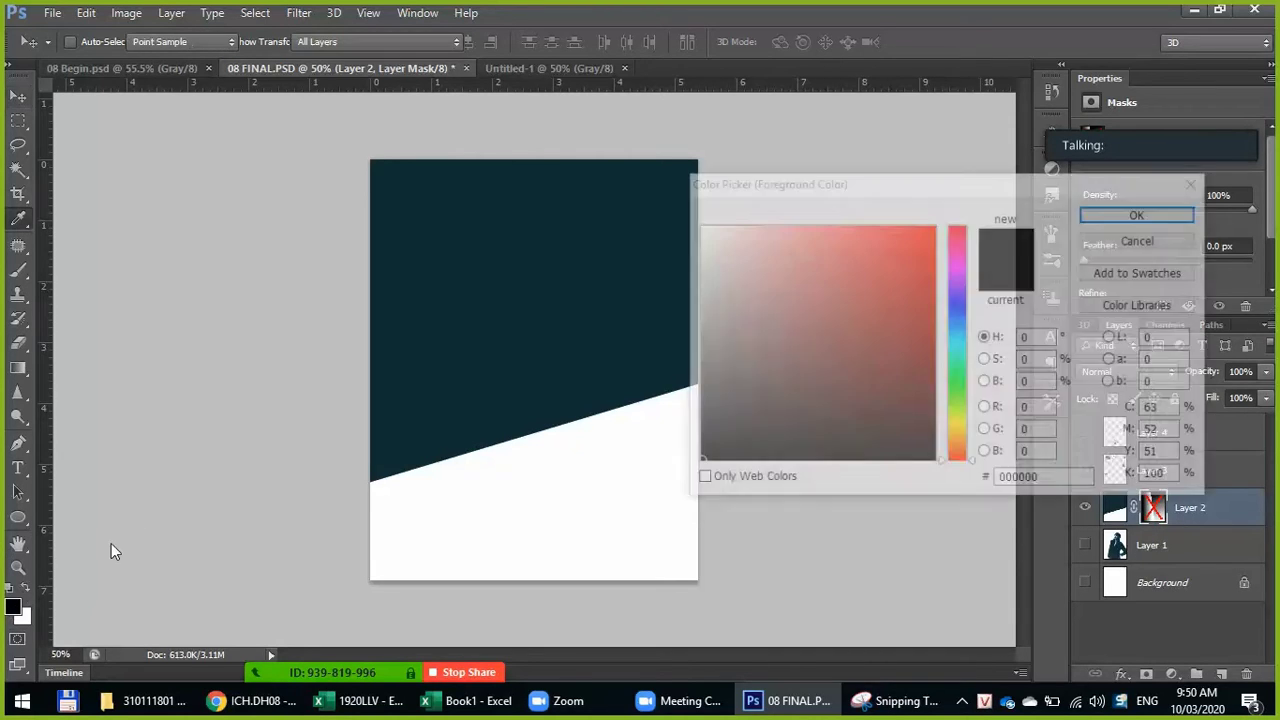
{"action": "left_click", "coordinate": [556, 330]}
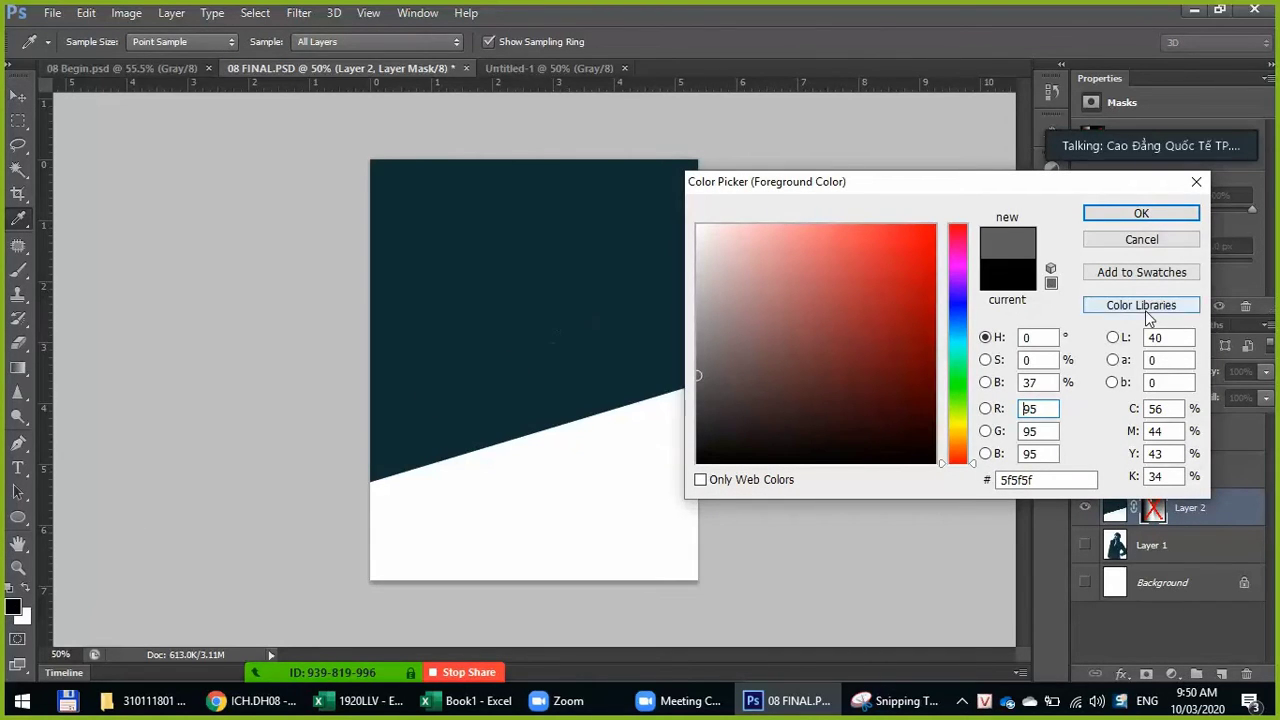
{"action": "left_click", "coordinate": [1110, 213]}
{"action": "key", "text": "v"}
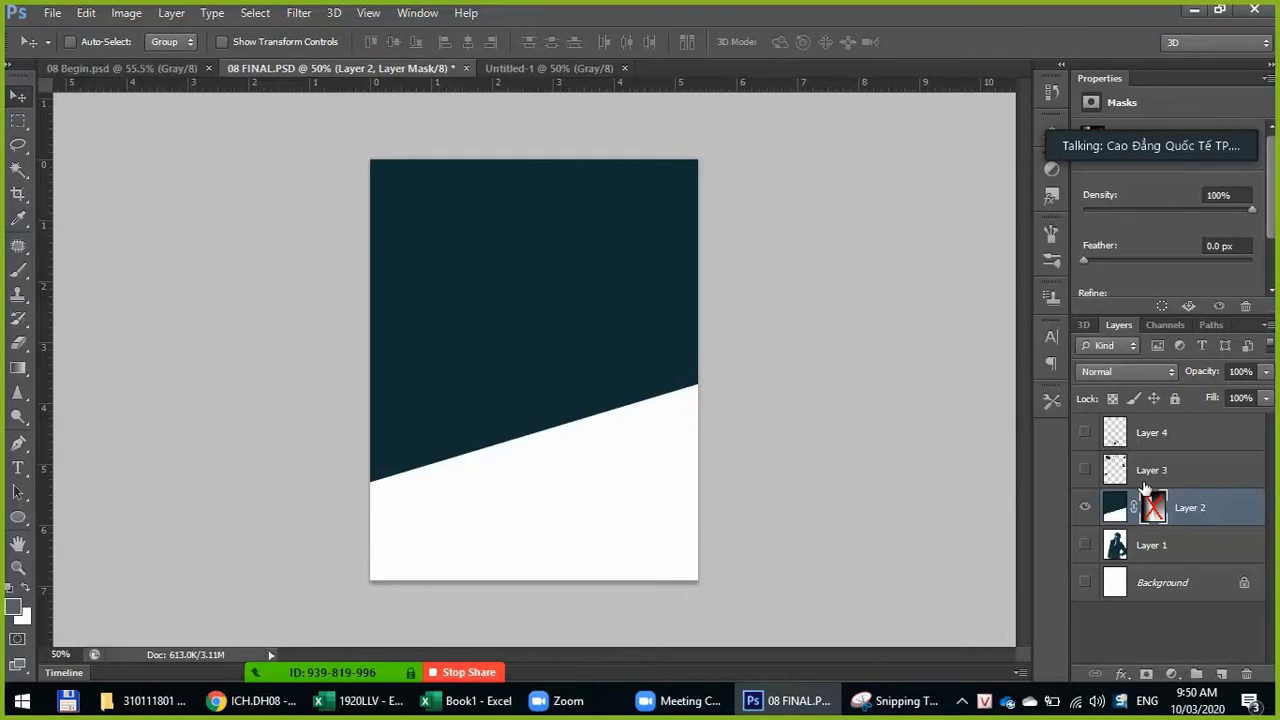
{"action": "left_click", "coordinate": [537, 66]}
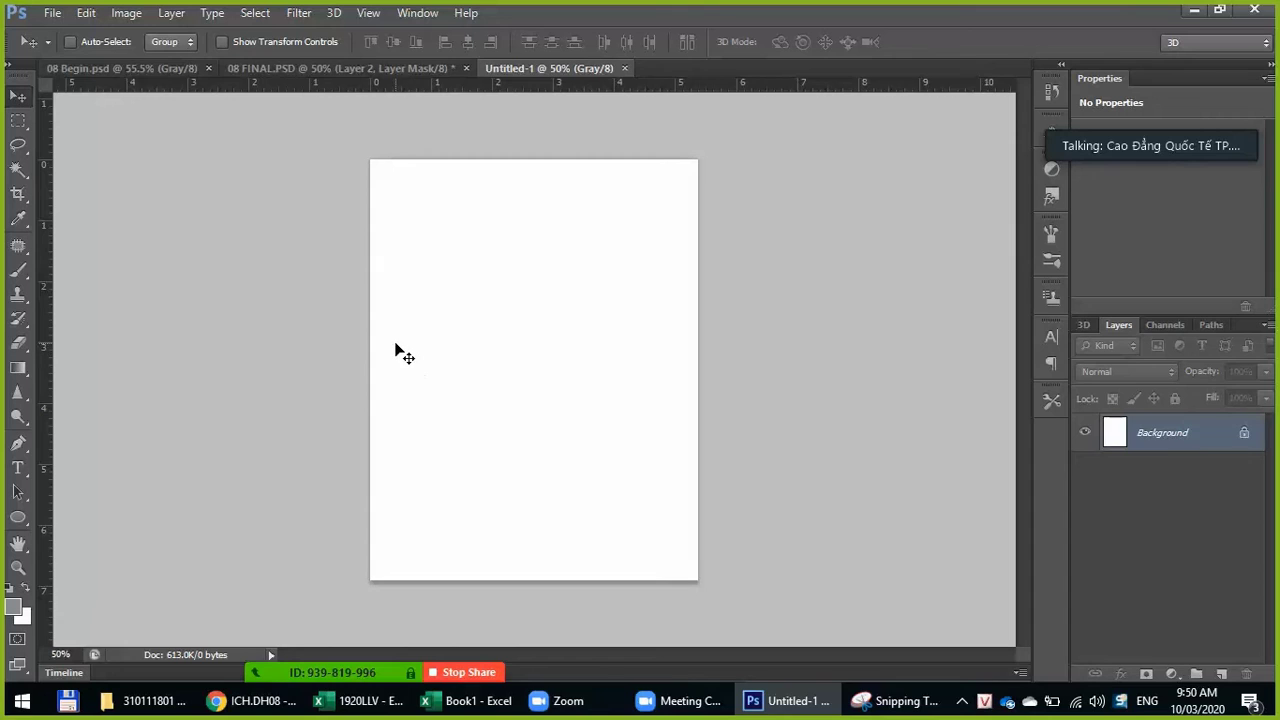
Step: Open Untitled-1's Duotone options, check the Ink 2 name PANTONE 297 C, then cancel
{"action": "left_click", "coordinate": [126, 13]}
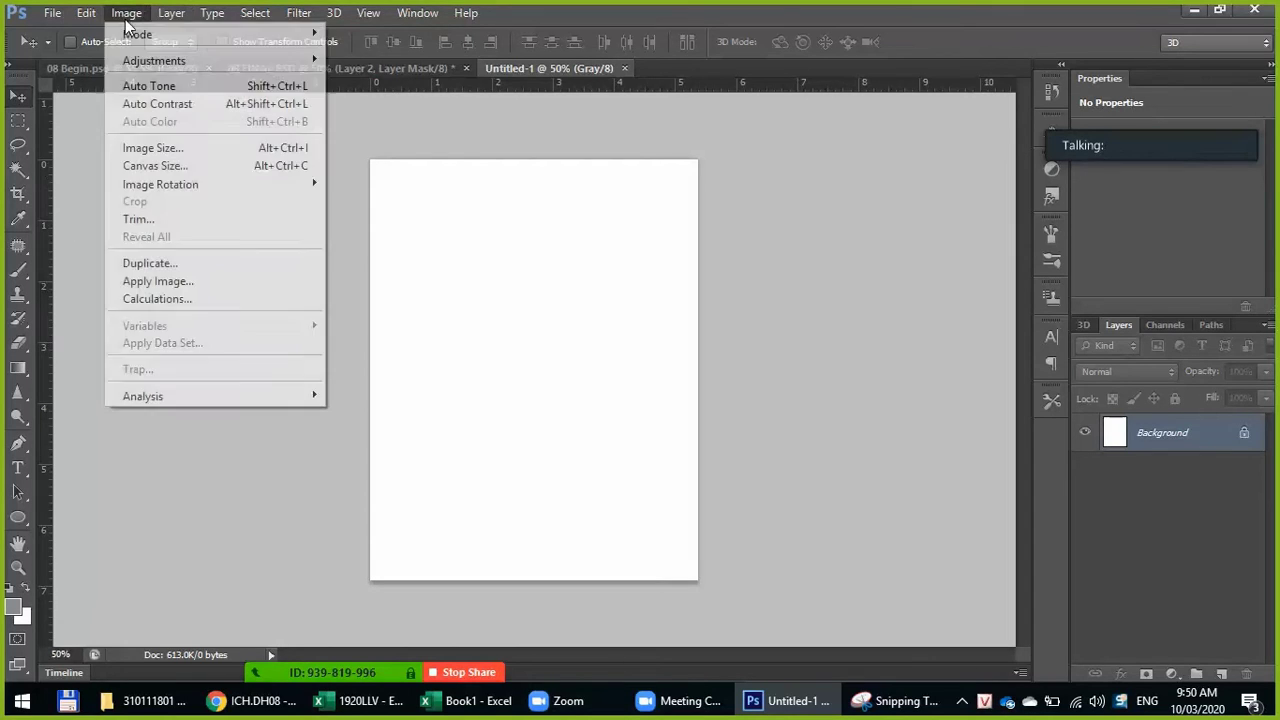
{"action": "mouse_move", "coordinate": [137, 34]}
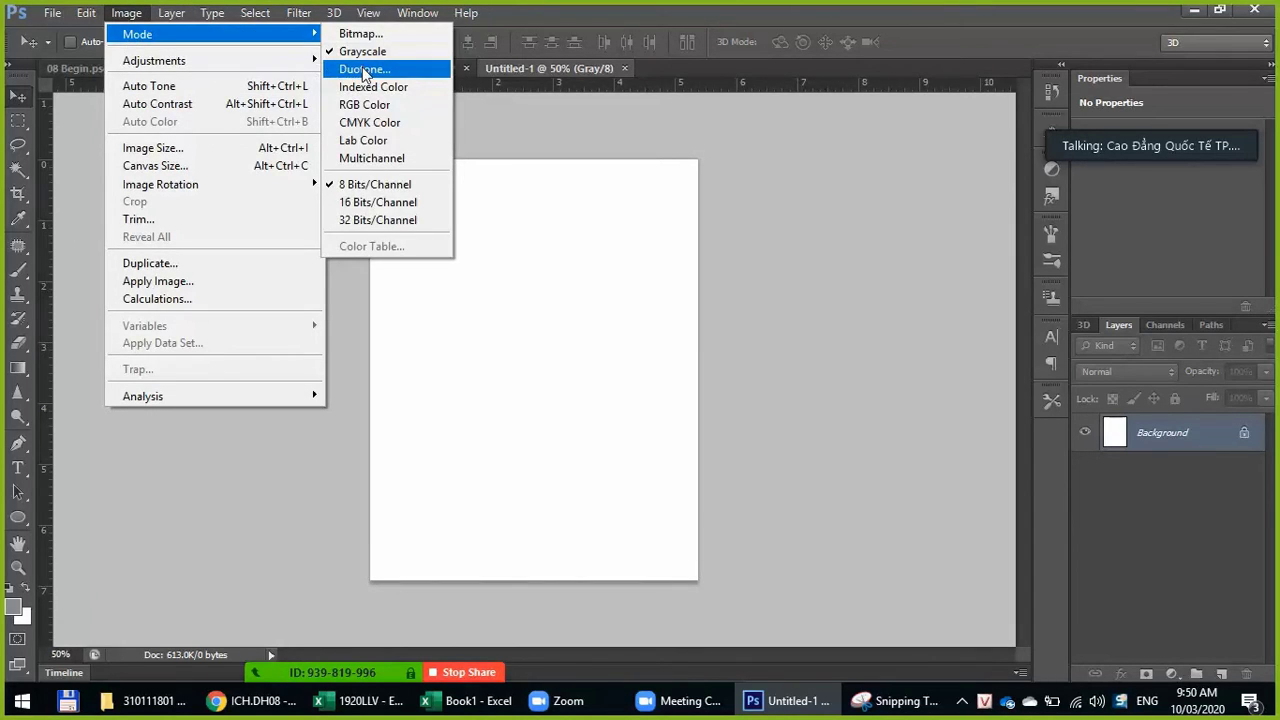
{"action": "left_click", "coordinate": [363, 69]}
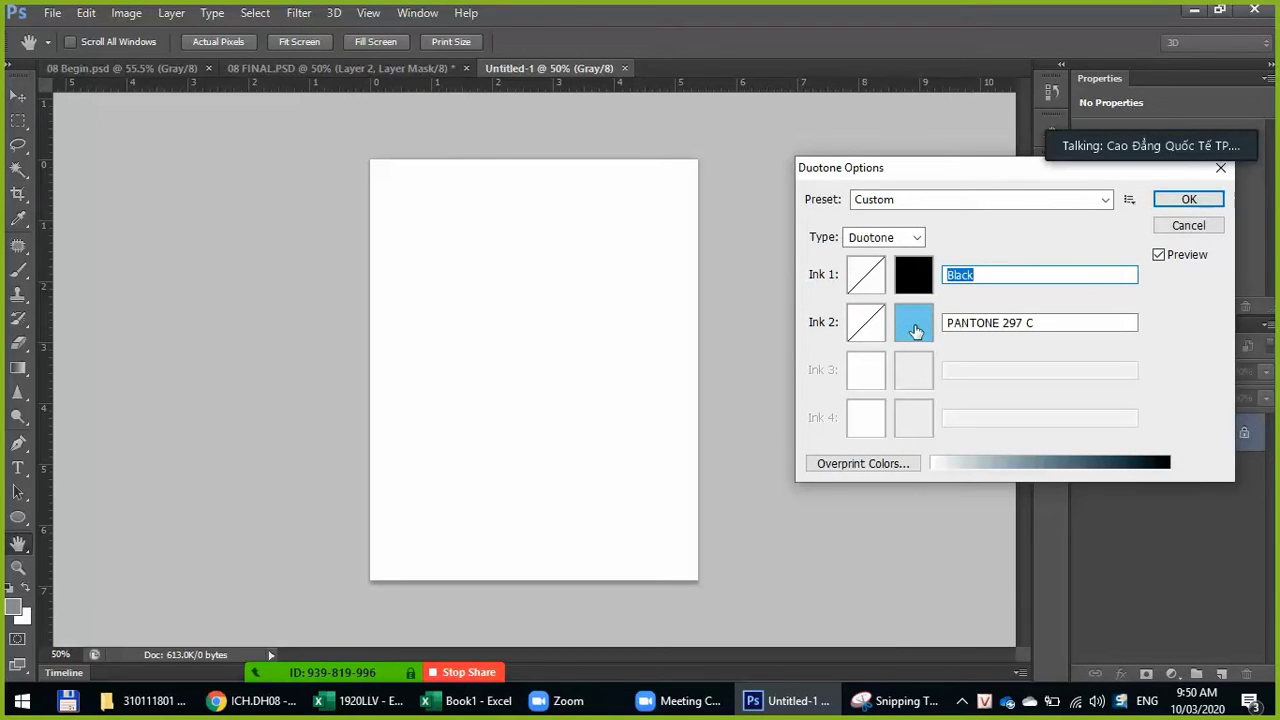
{"action": "left_click", "coordinate": [1051, 320]}
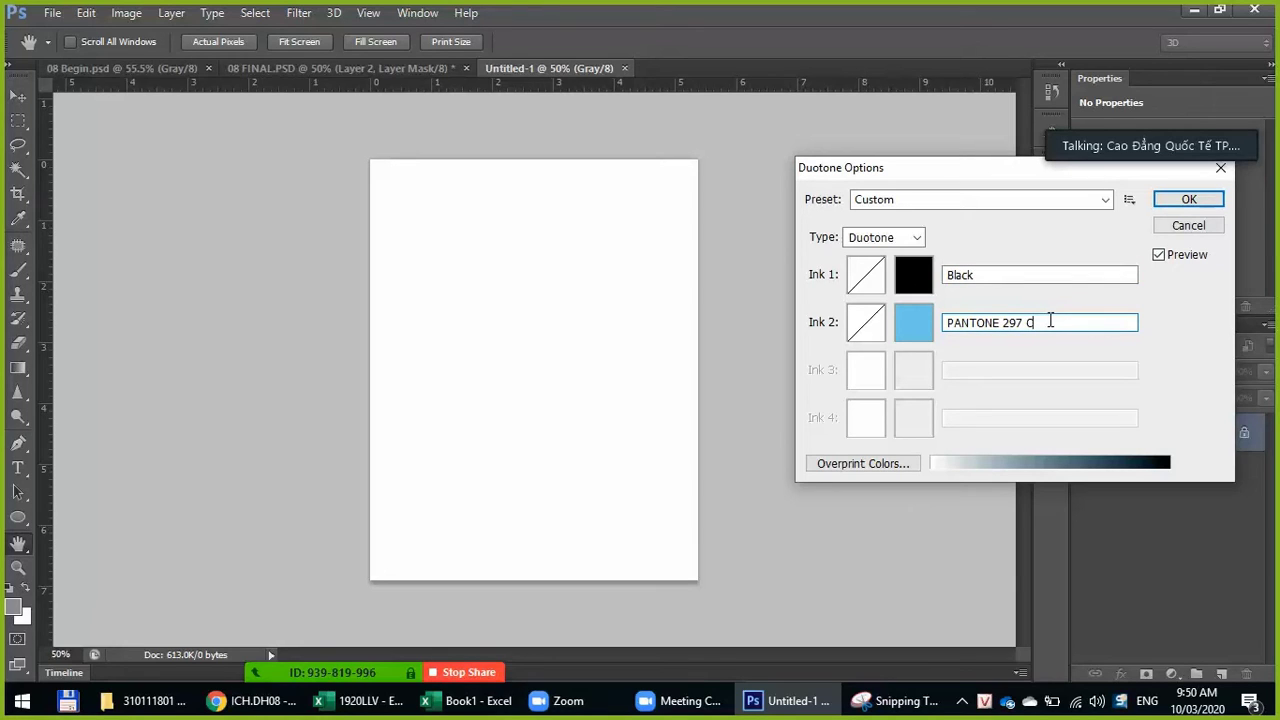
{"action": "left_click_drag", "start_coordinate": [1051, 320], "coordinate": [942, 318]}
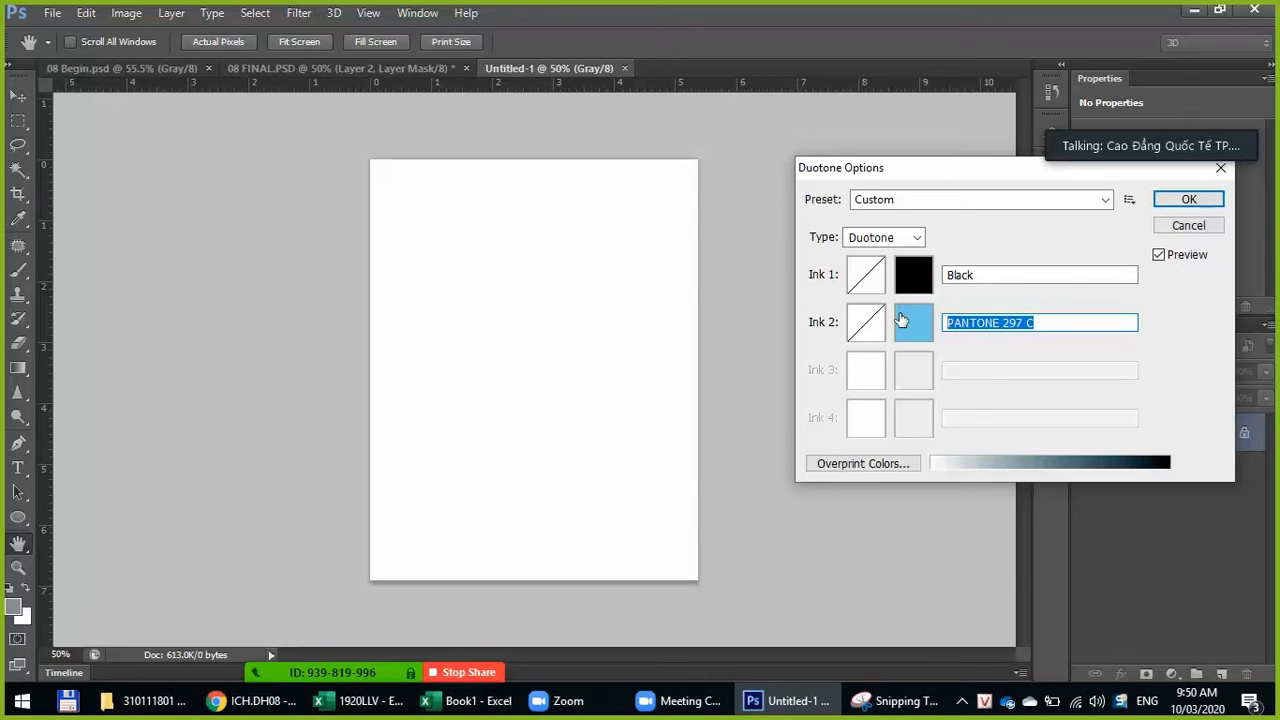
{"action": "key", "text": "Escape"}
Step: Compare 08 Begin.psd with the poster, then inspect the poster's second duotone ink name
{"action": "left_click", "coordinate": [262, 66]}
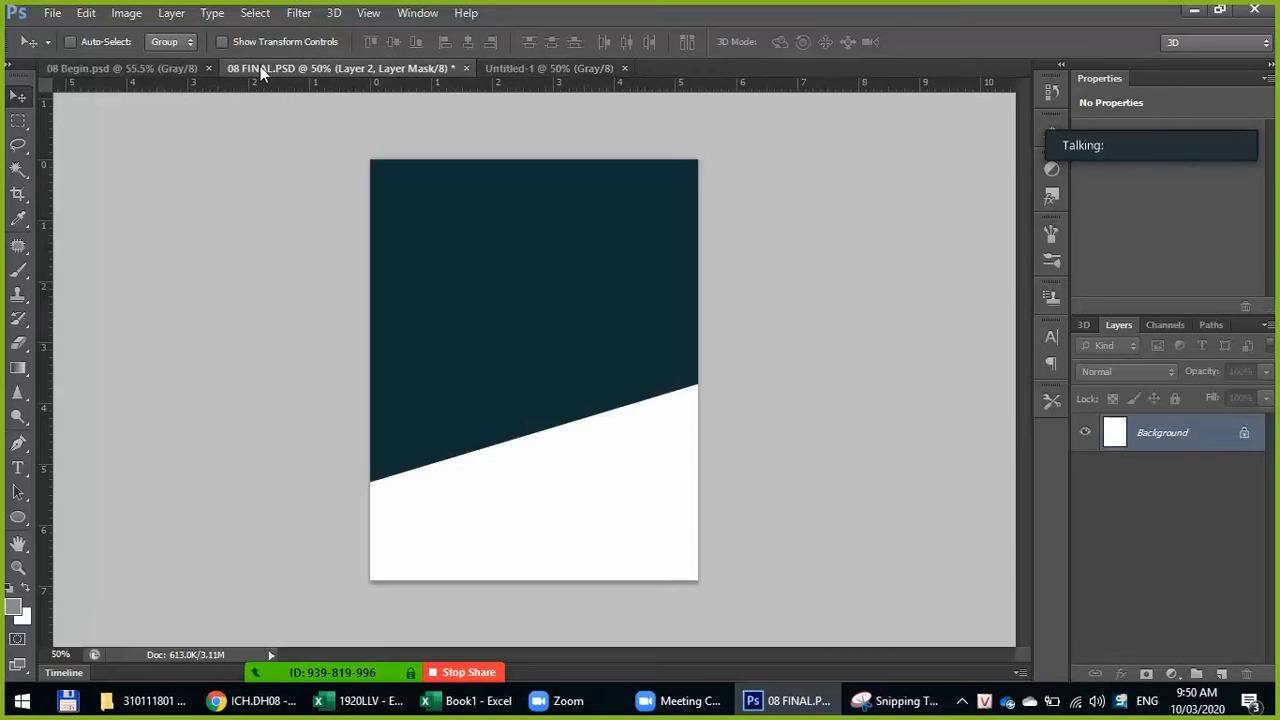
{"action": "left_click", "coordinate": [78, 66]}
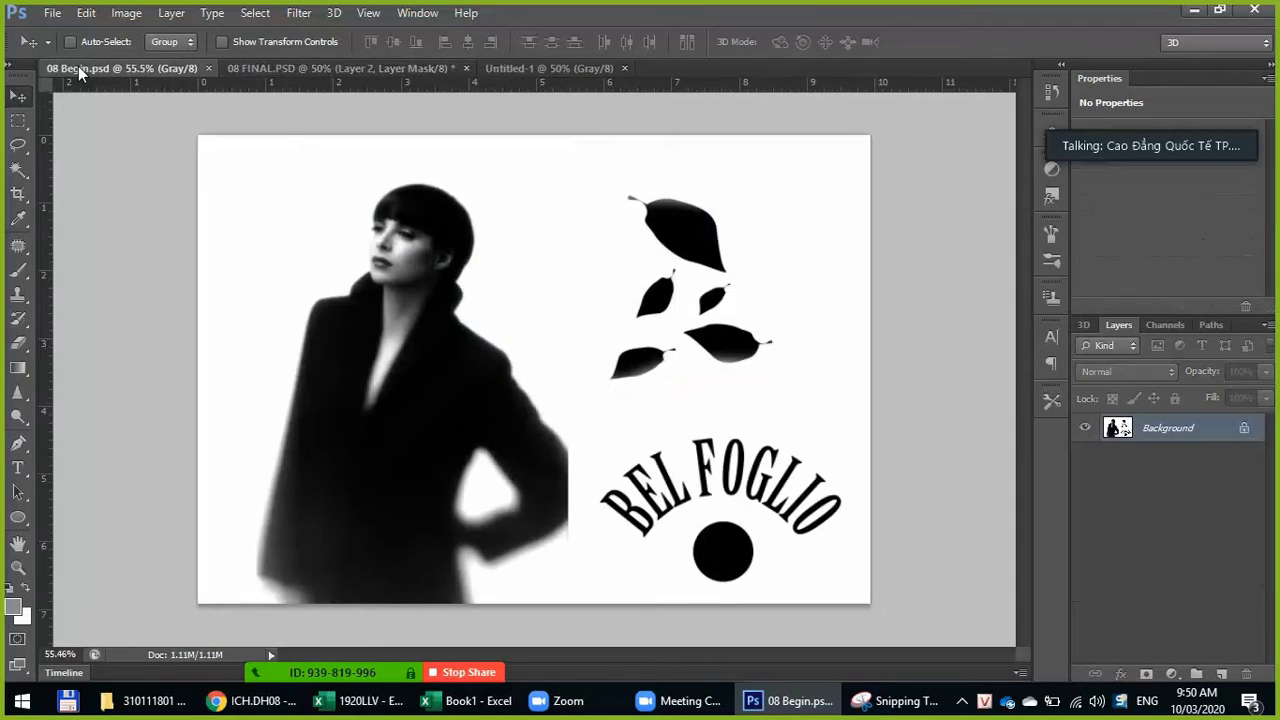
{"action": "left_click", "coordinate": [297, 70]}
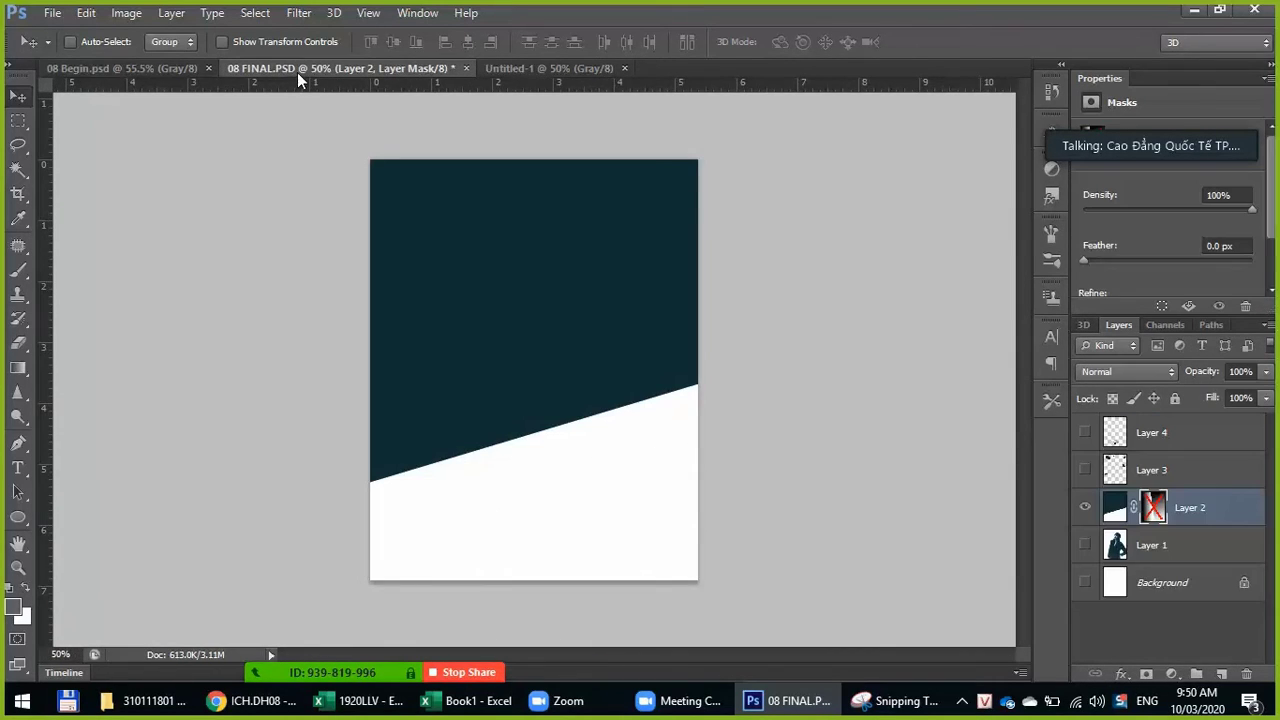
{"action": "left_click", "coordinate": [127, 13]}
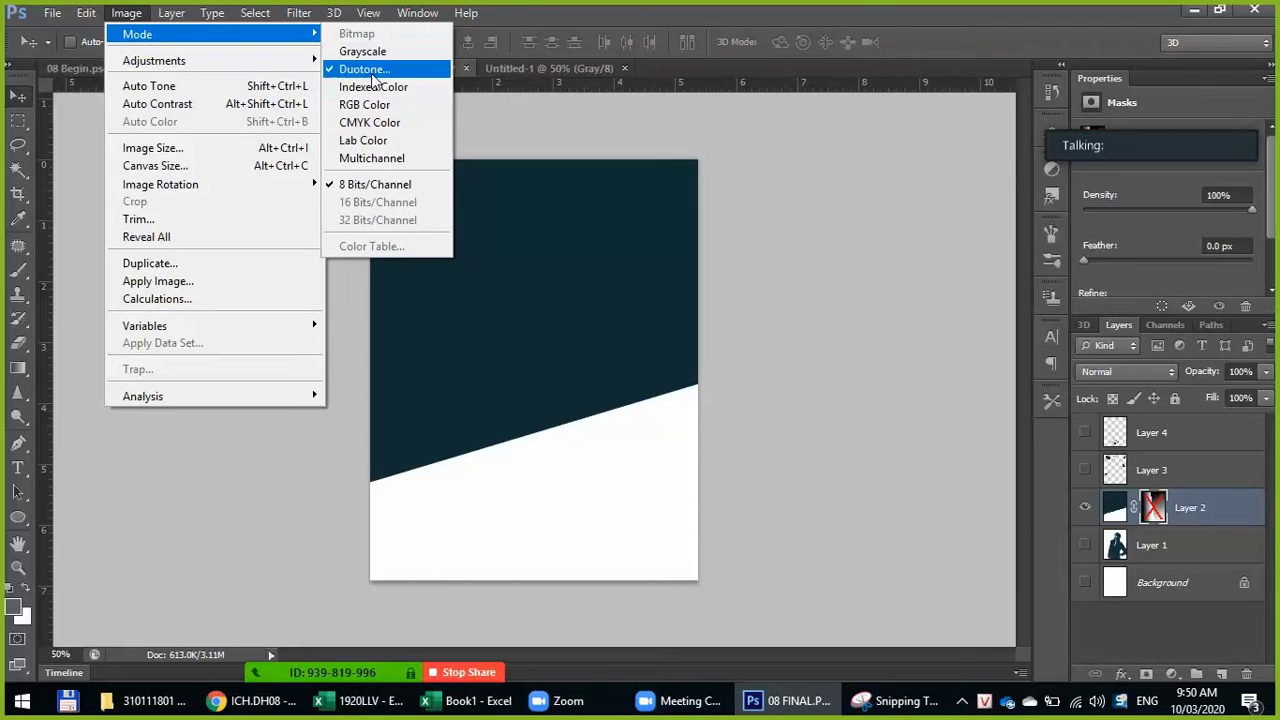
{"action": "left_click", "coordinate": [371, 75]}
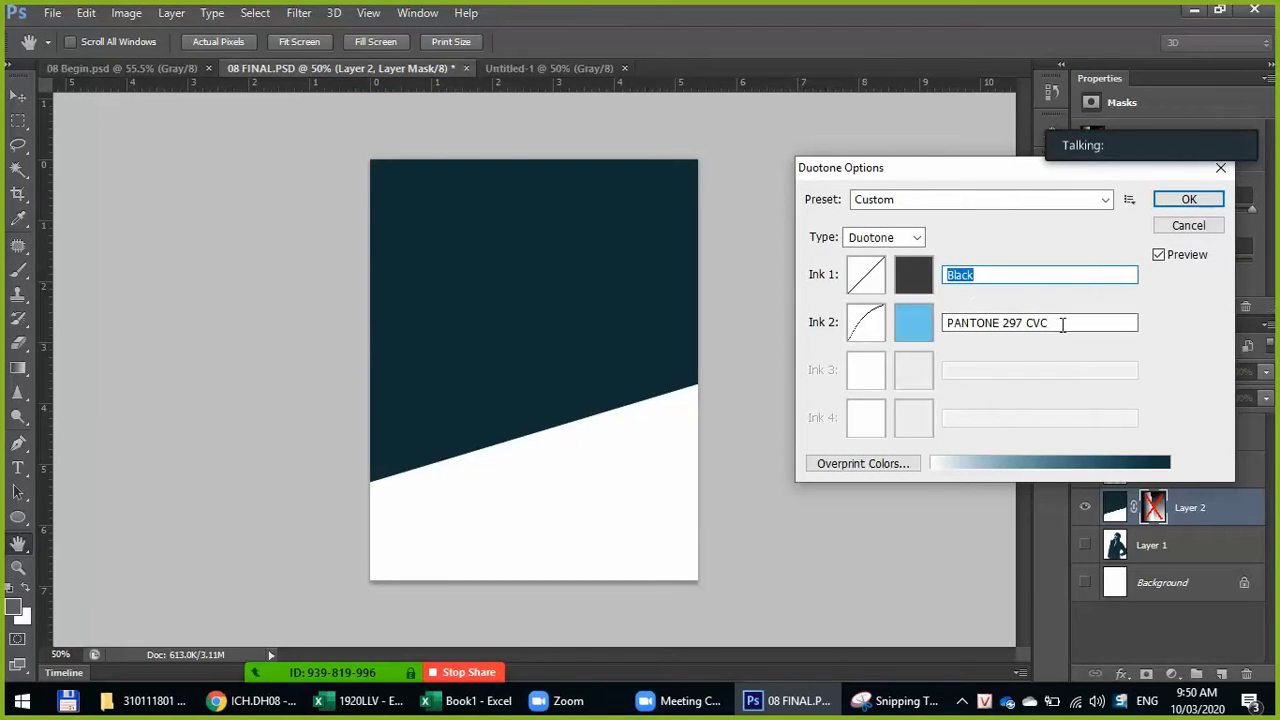
{"action": "left_click", "coordinate": [1035, 320]}
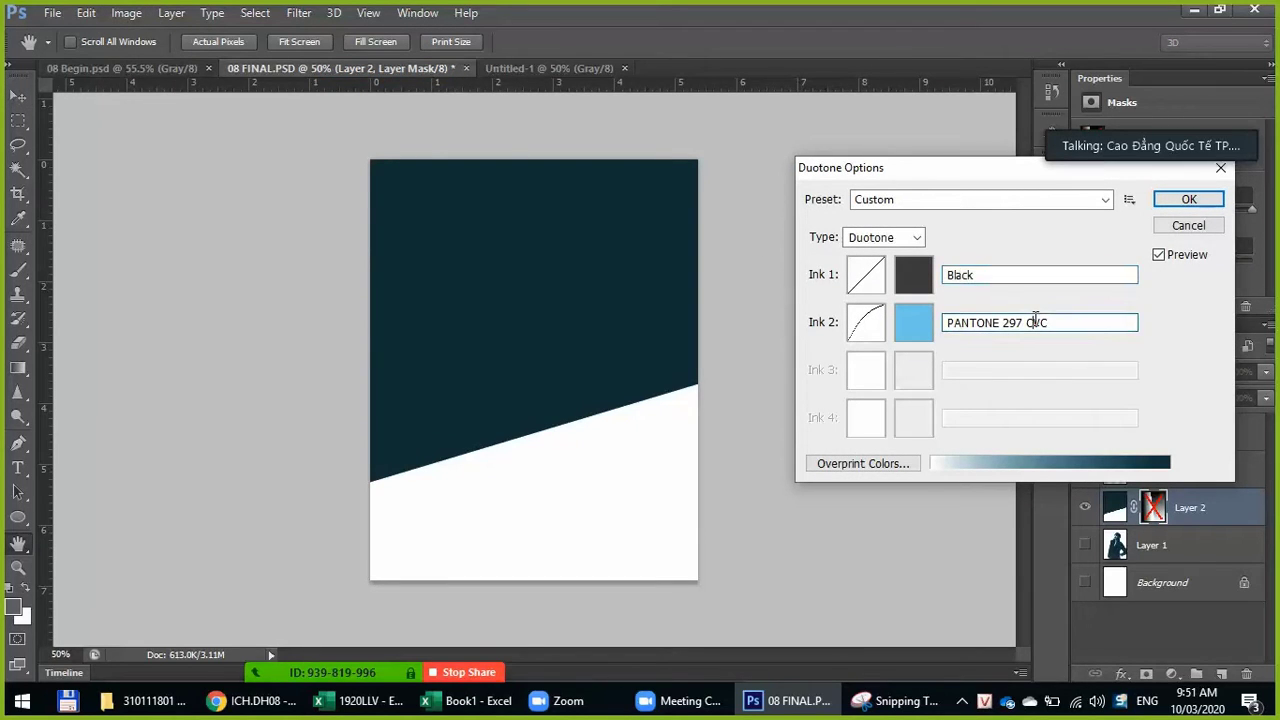
{"action": "left_click_drag", "start_coordinate": [1028, 322], "coordinate": [1068, 320]}
{"action": "left_click", "coordinate": [1068, 319]}
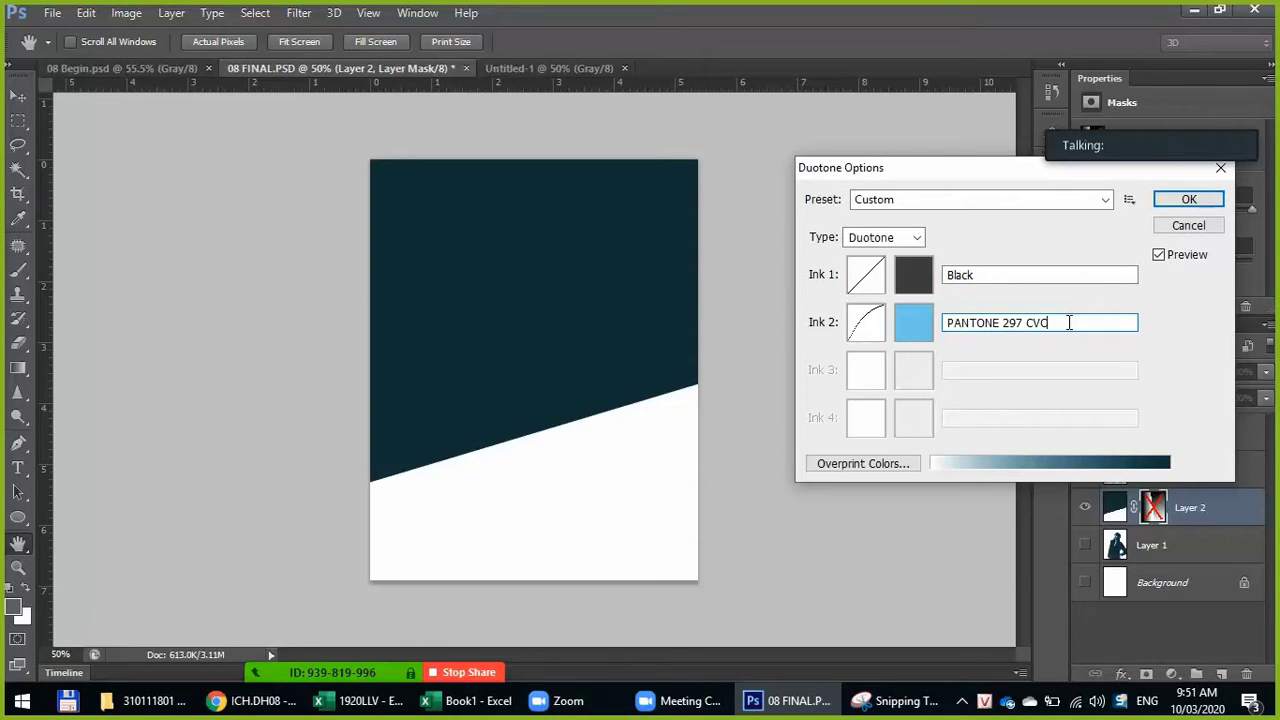
Step: In Ink 2's colour library, keep PANTONE solid coated and browse the 304–309 C blues and teals
{"action": "left_click", "coordinate": [917, 323]}
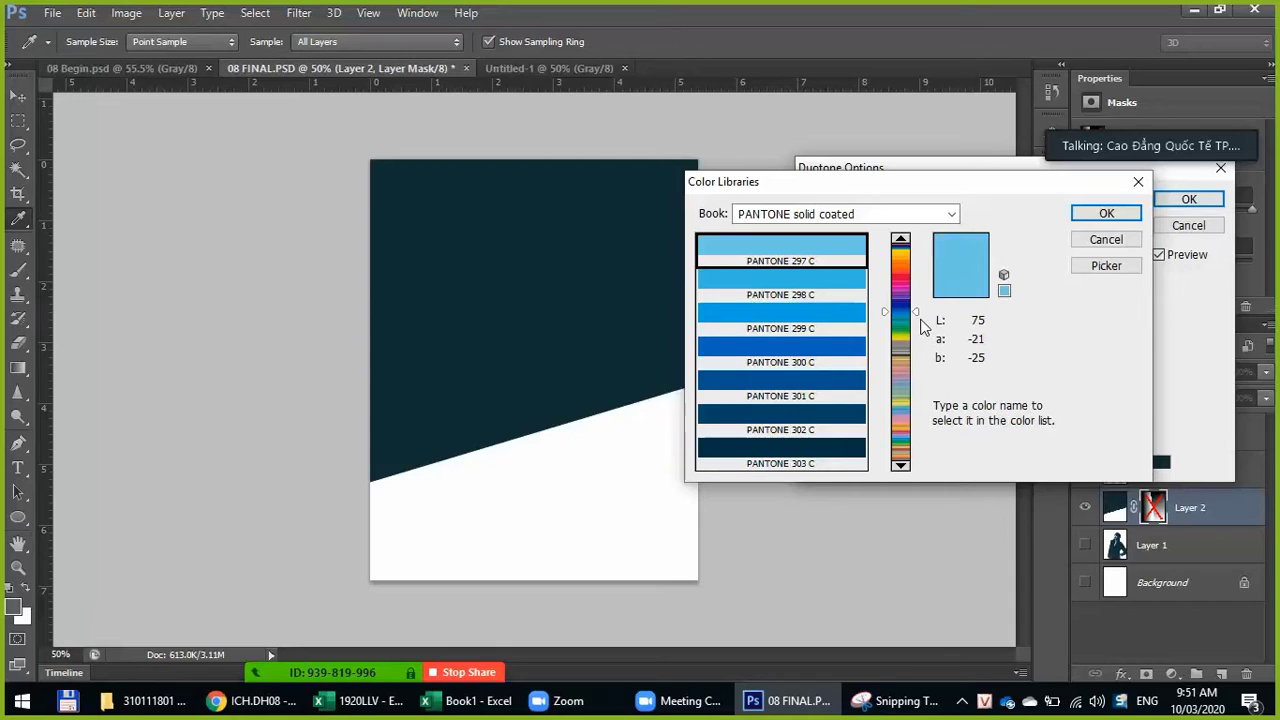
{"action": "left_click", "coordinate": [951, 214]}
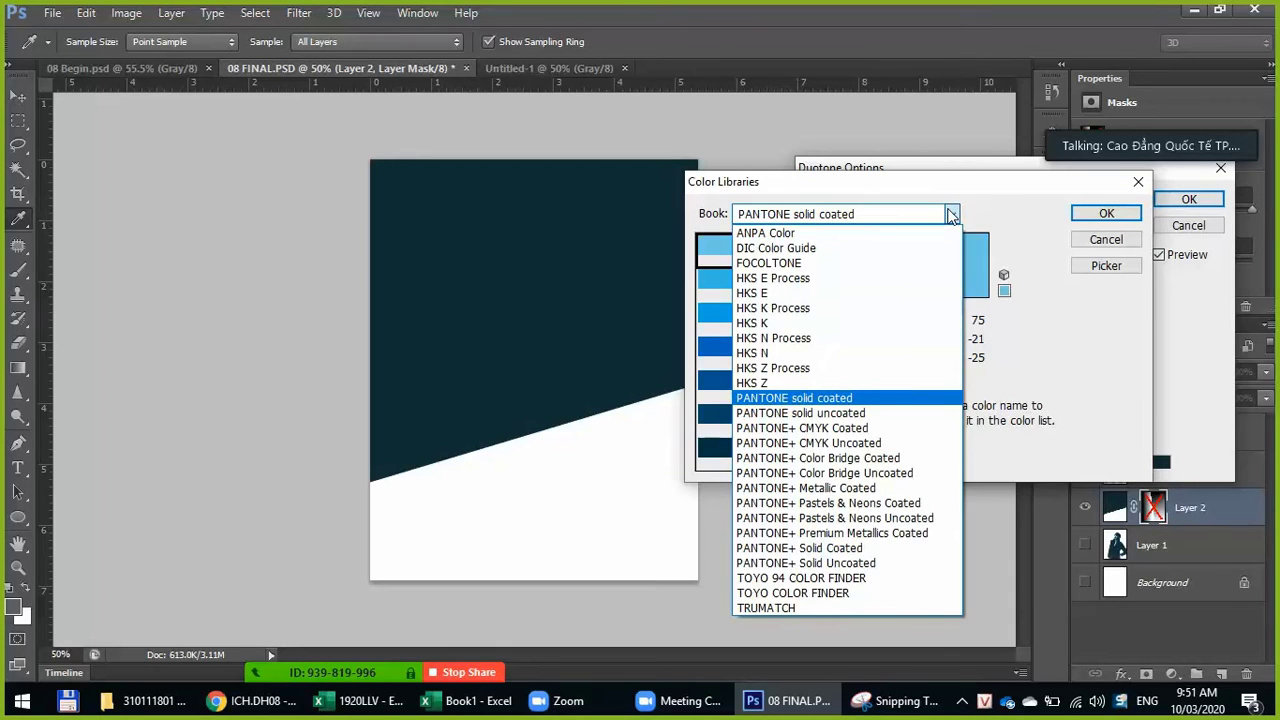
{"action": "left_click", "coordinate": [951, 214]}
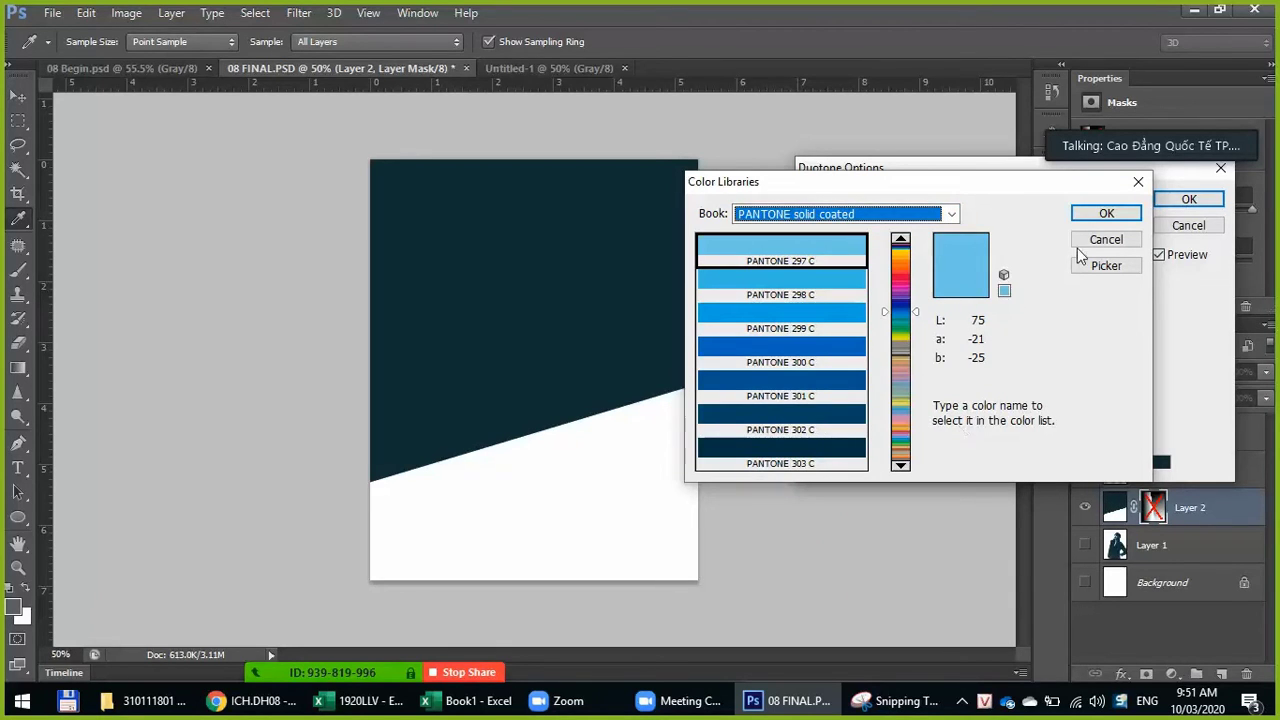
{"action": "left_click", "coordinate": [1104, 266]}
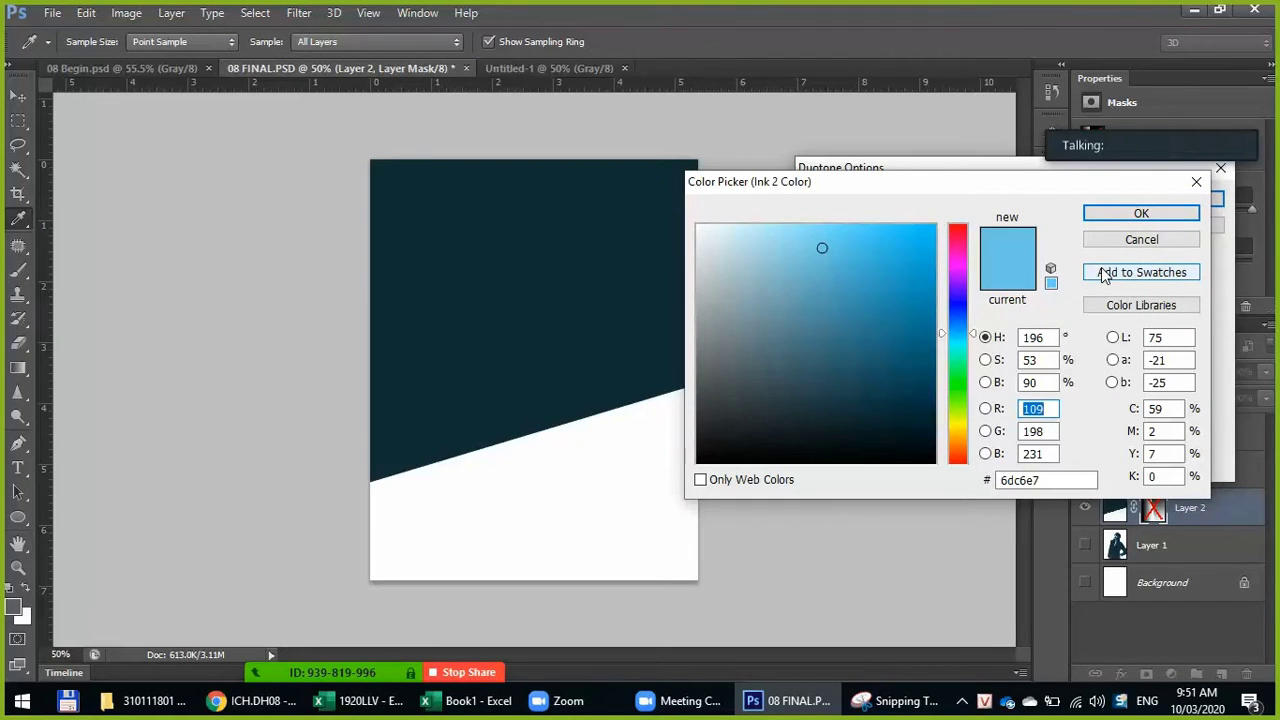
{"action": "left_click", "coordinate": [1121, 305]}
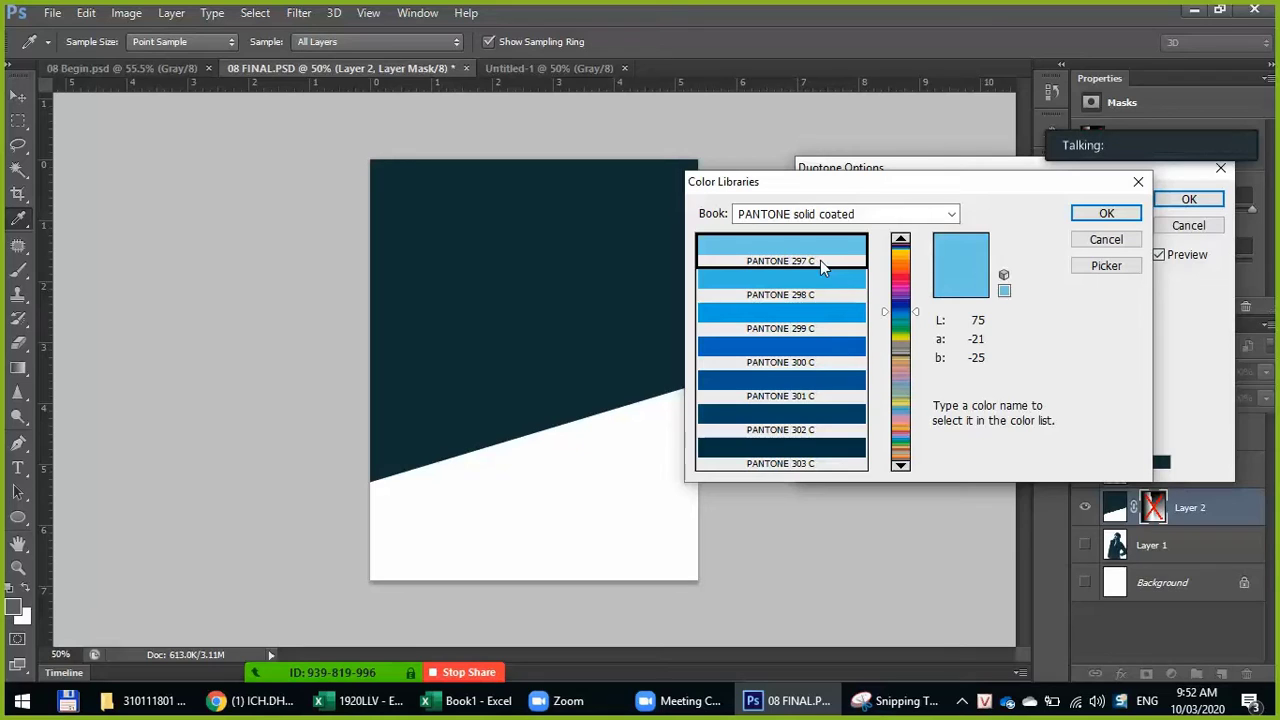
{"action": "left_click", "coordinate": [909, 305]}
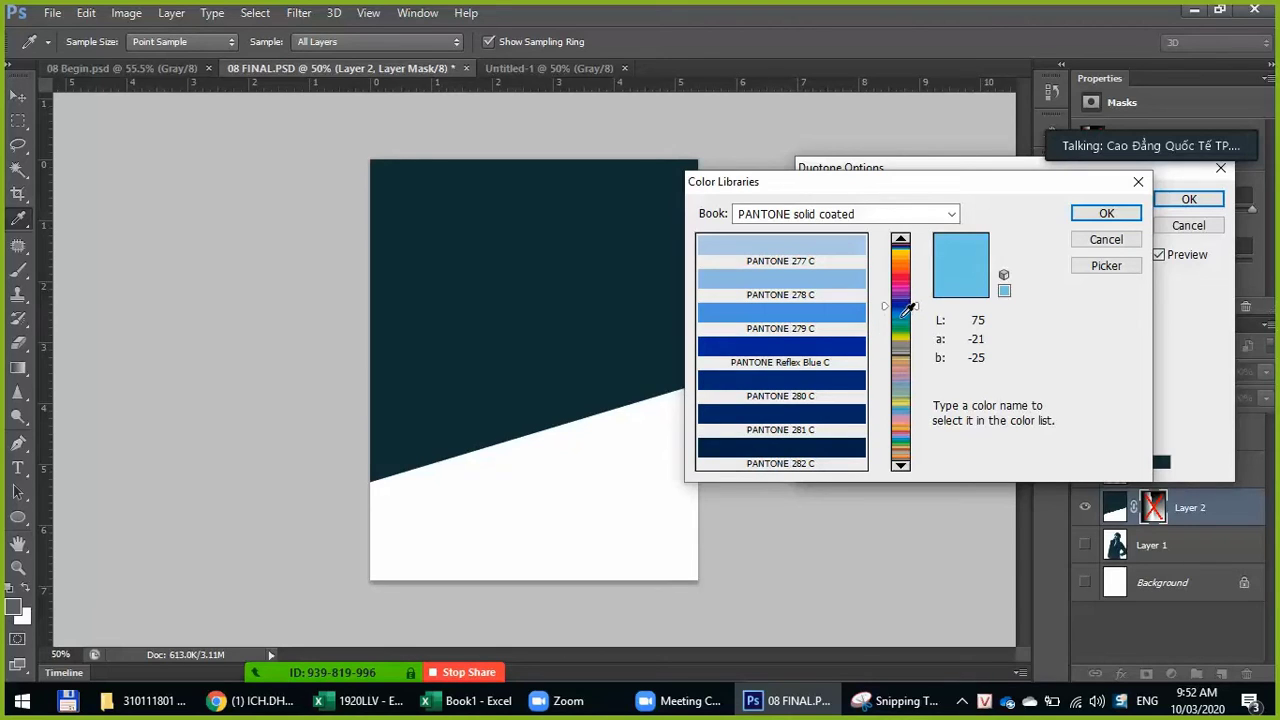
{"action": "left_click", "coordinate": [903, 316]}
{"action": "left_click", "coordinate": [909, 305]}
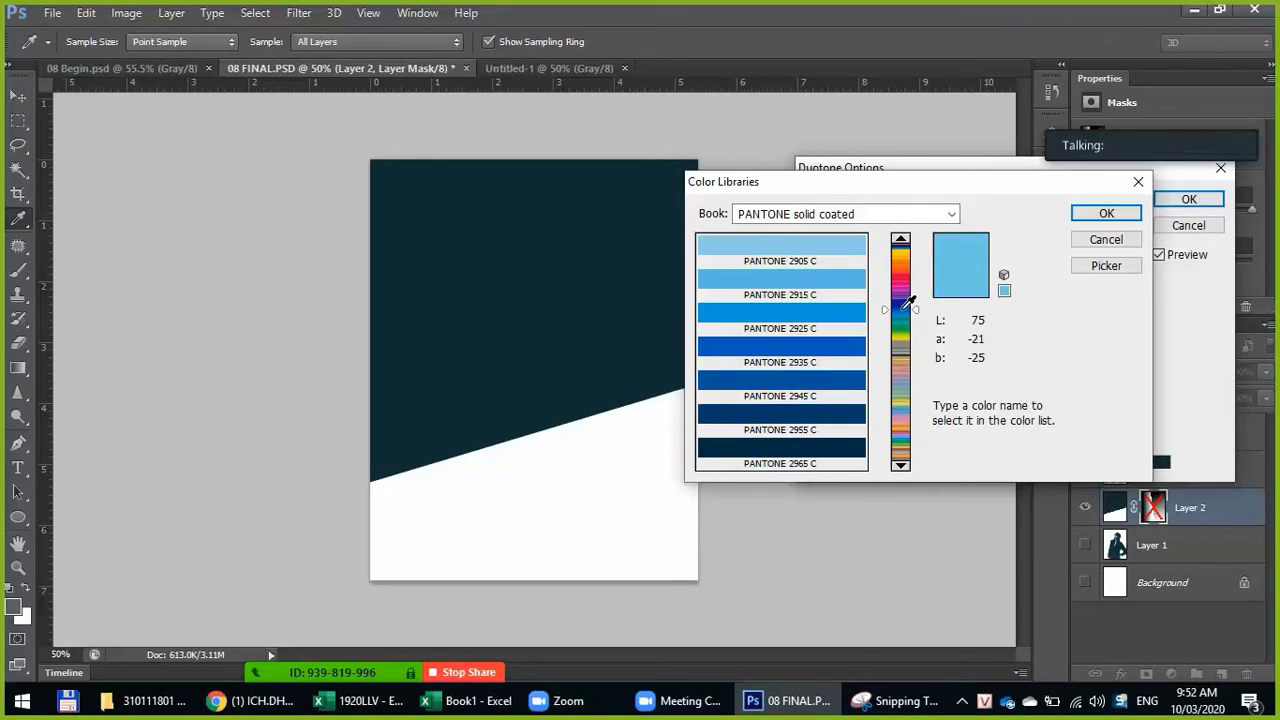
{"action": "mouse_move", "coordinate": [910, 309]}
{"action": "left_mouse_down"}
{"action": "mouse_move", "coordinate": [902, 330]}
{"action": "mouse_move", "coordinate": [908, 292]}
{"action": "left_mouse_up"}
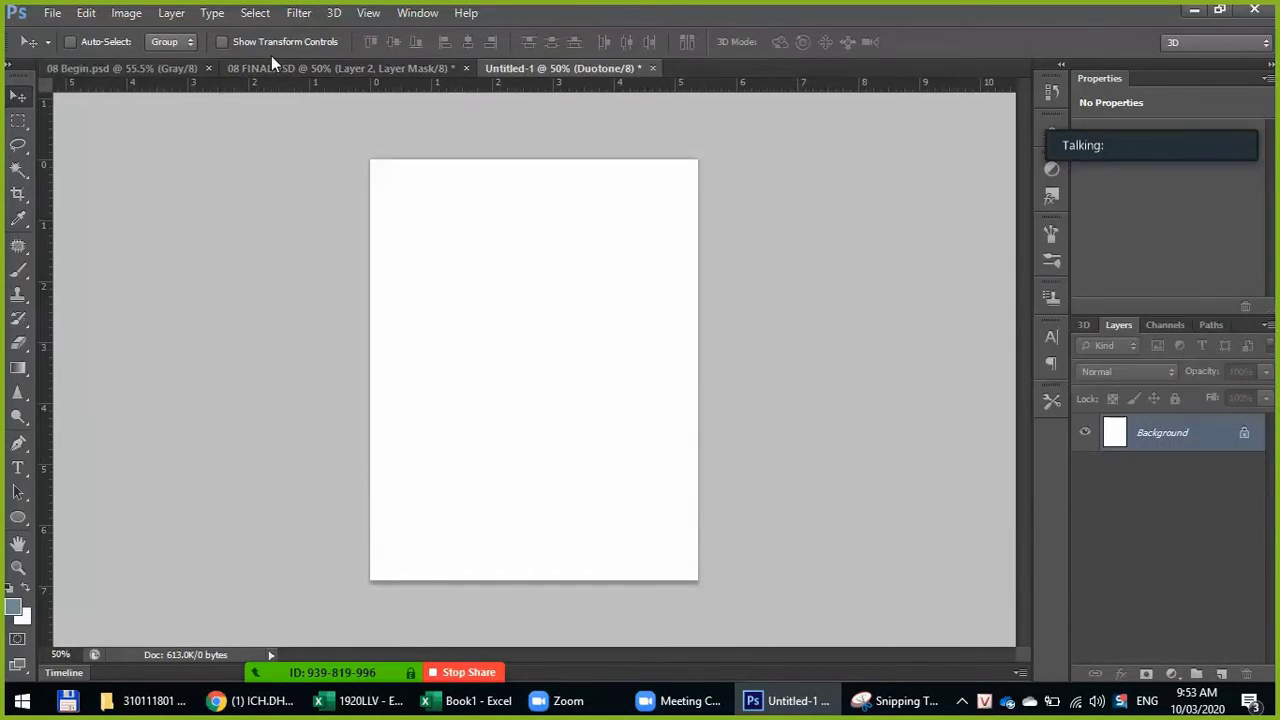
Step: In 08 FINAL.PSD, hide Layer 2's teal diagonal and show Layer 1's teal-toned woman photo
{"action": "left_click", "coordinate": [271, 64]}
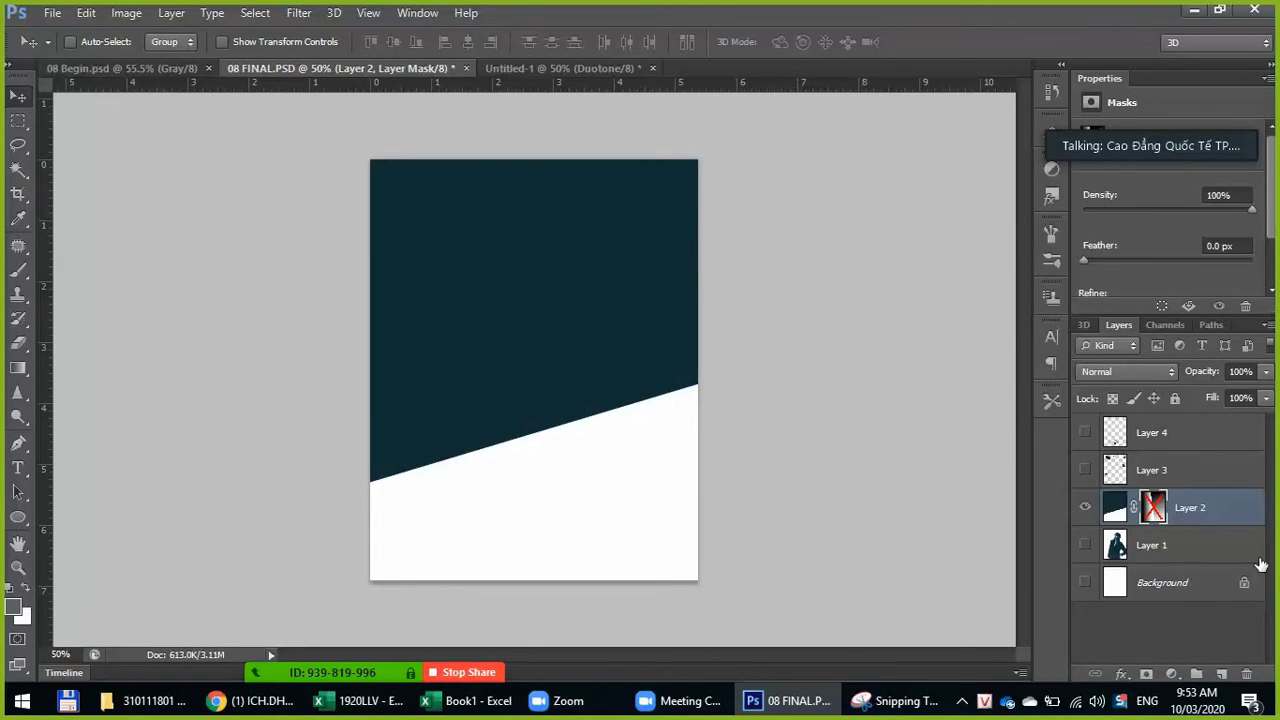
{"action": "left_click", "coordinate": [1170, 583]}
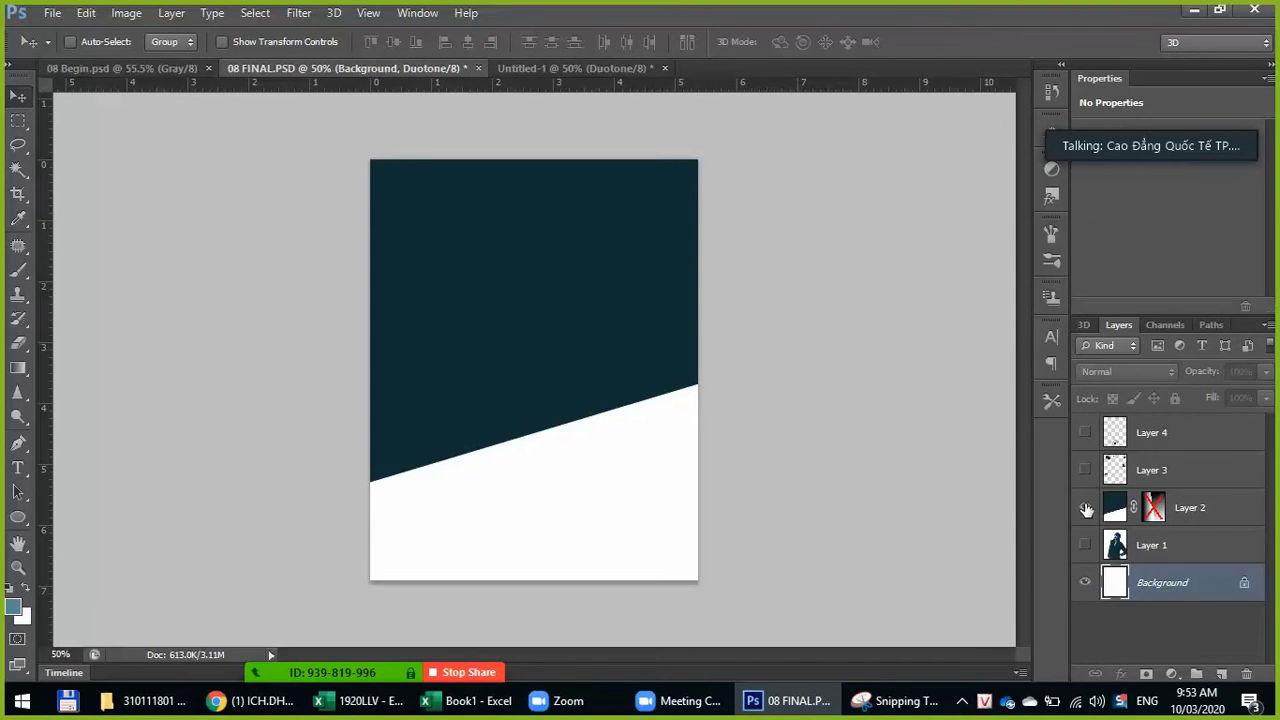
{"action": "left_click", "coordinate": [1085, 507]}
{"action": "left_click", "coordinate": [1085, 545]}
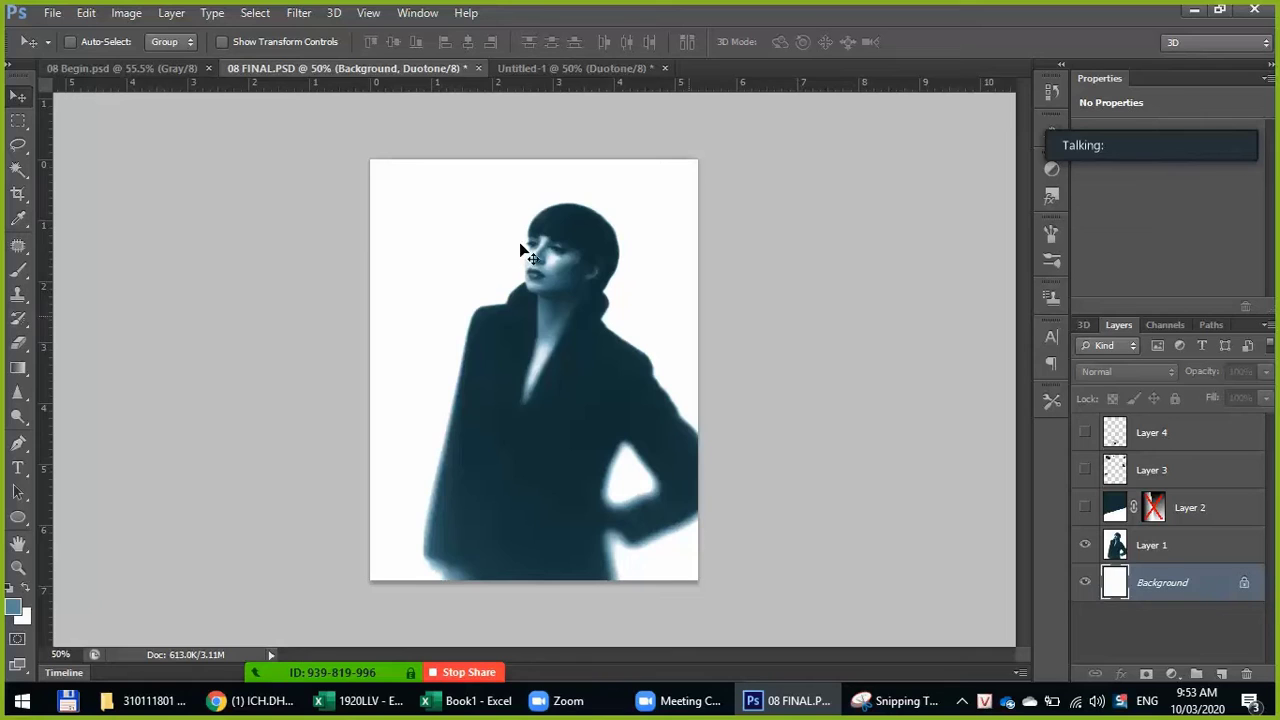
Step: Copy the woman photo from 08 Begin.psd into Untitled-1 as Layer 1, then float that window
{"action": "left_click", "coordinate": [119, 68]}
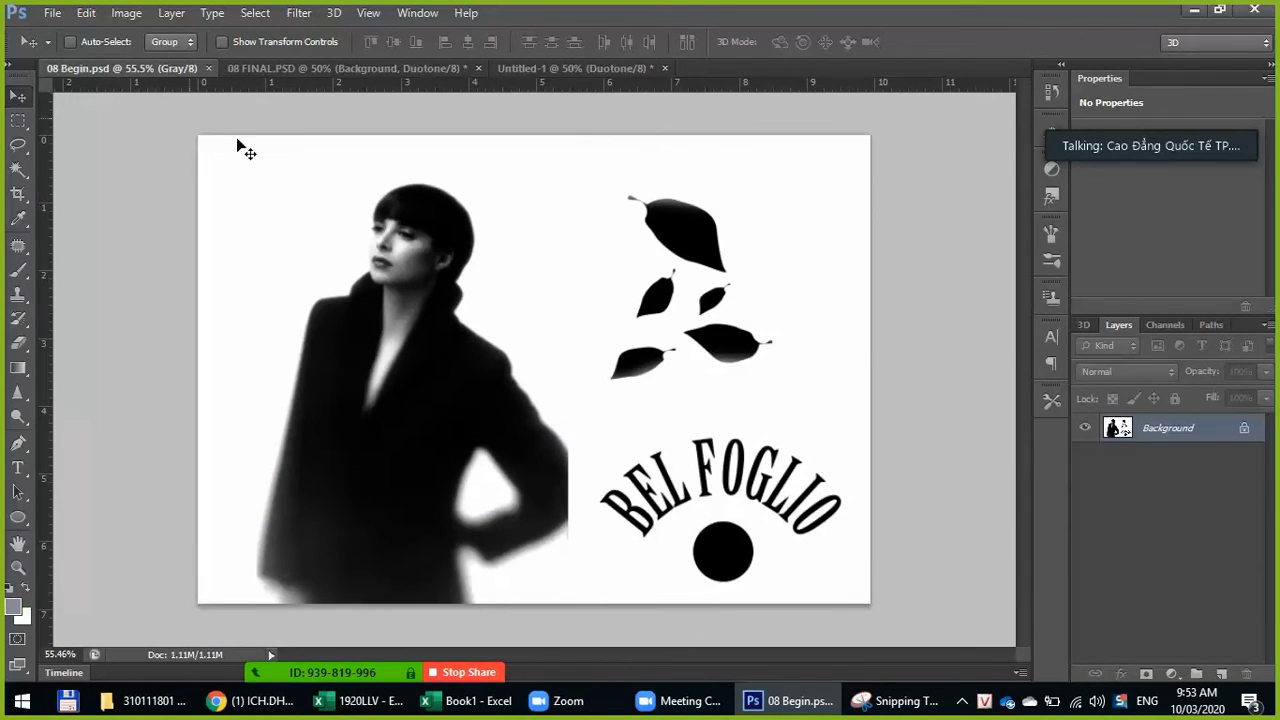
{"action": "left_click", "coordinate": [18, 120]}
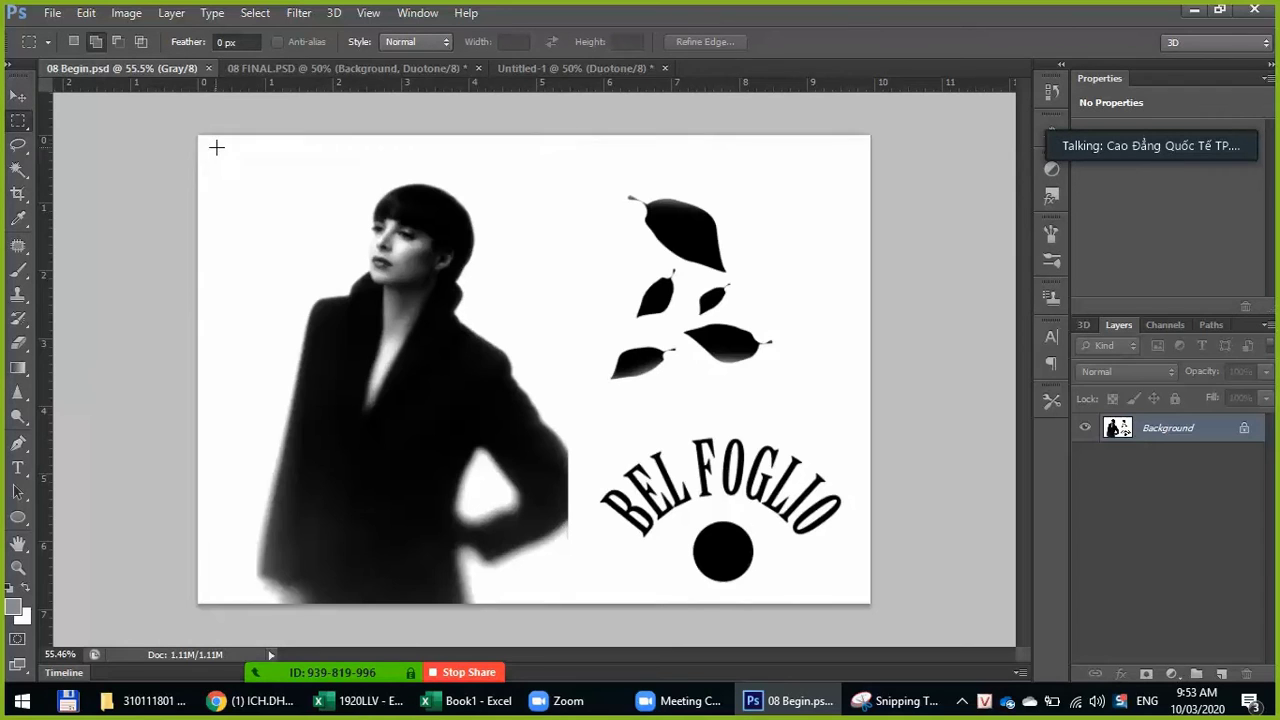
{"action": "left_click_drag", "start_coordinate": [194, 133], "coordinate": [566, 610]}
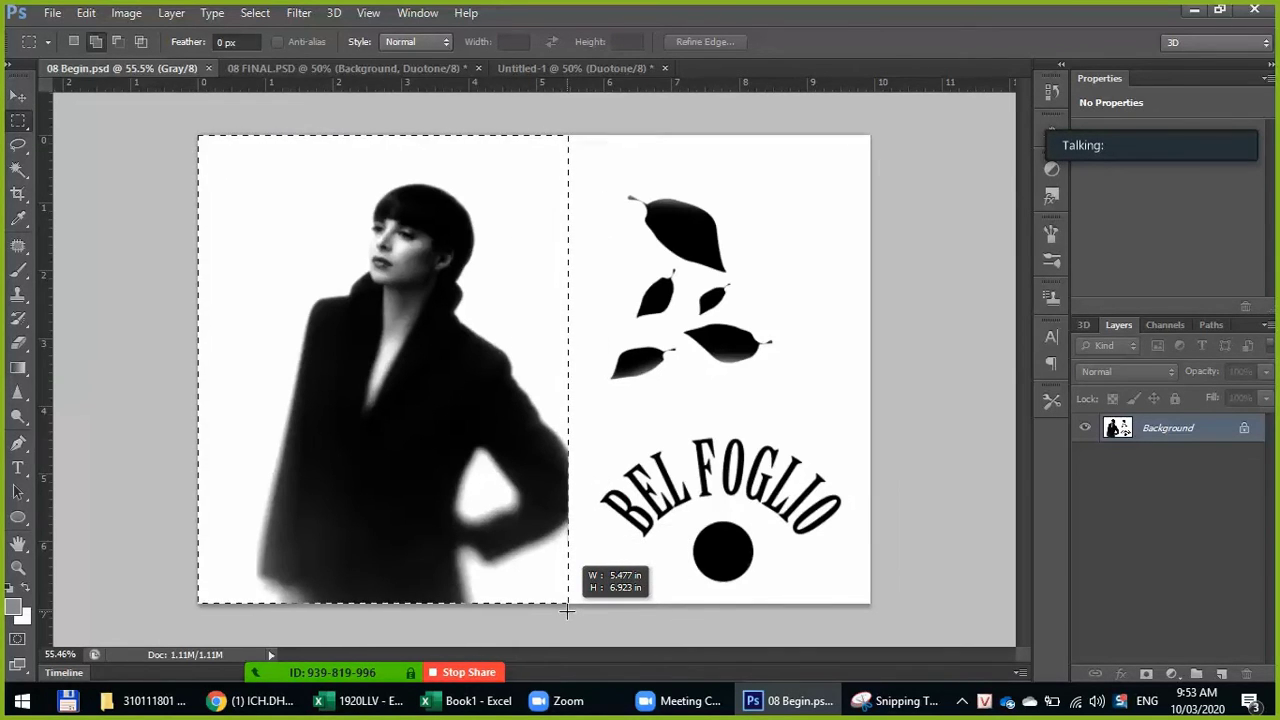
{"action": "left_click", "coordinate": [567, 613]}
{"action": "key", "text": "ctrl+z"}
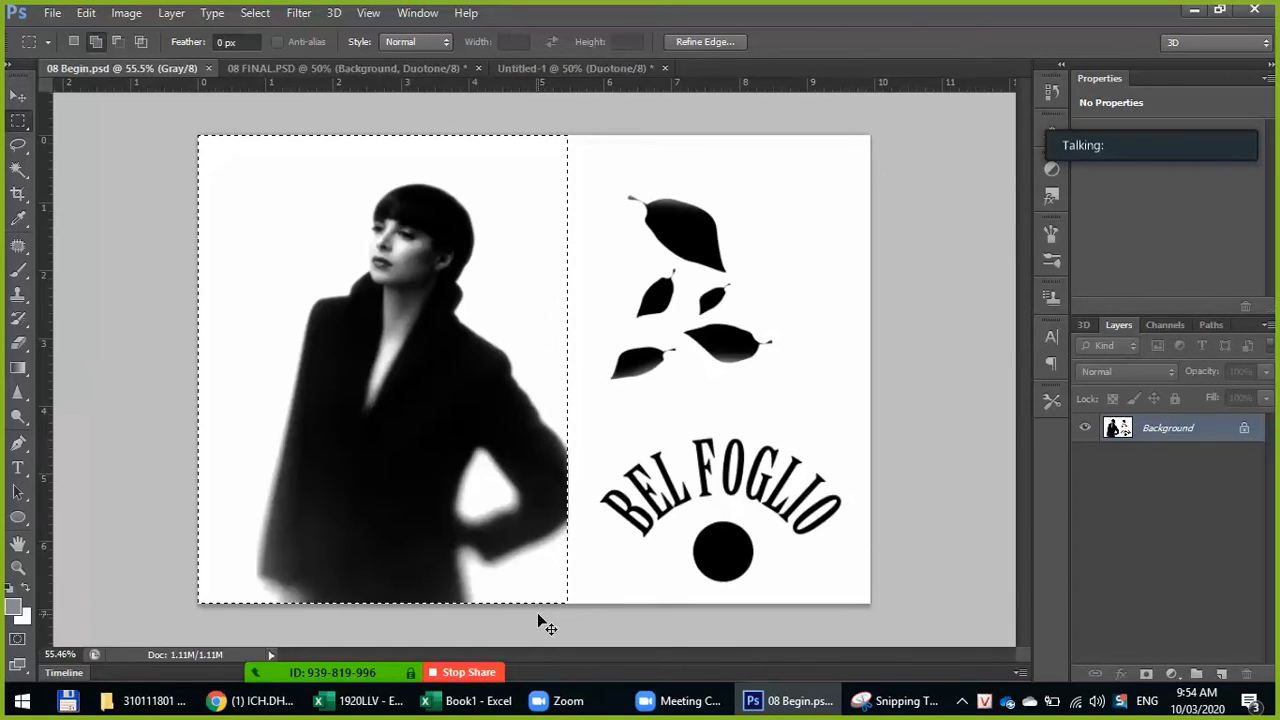
{"action": "left_click", "coordinate": [555, 67]}
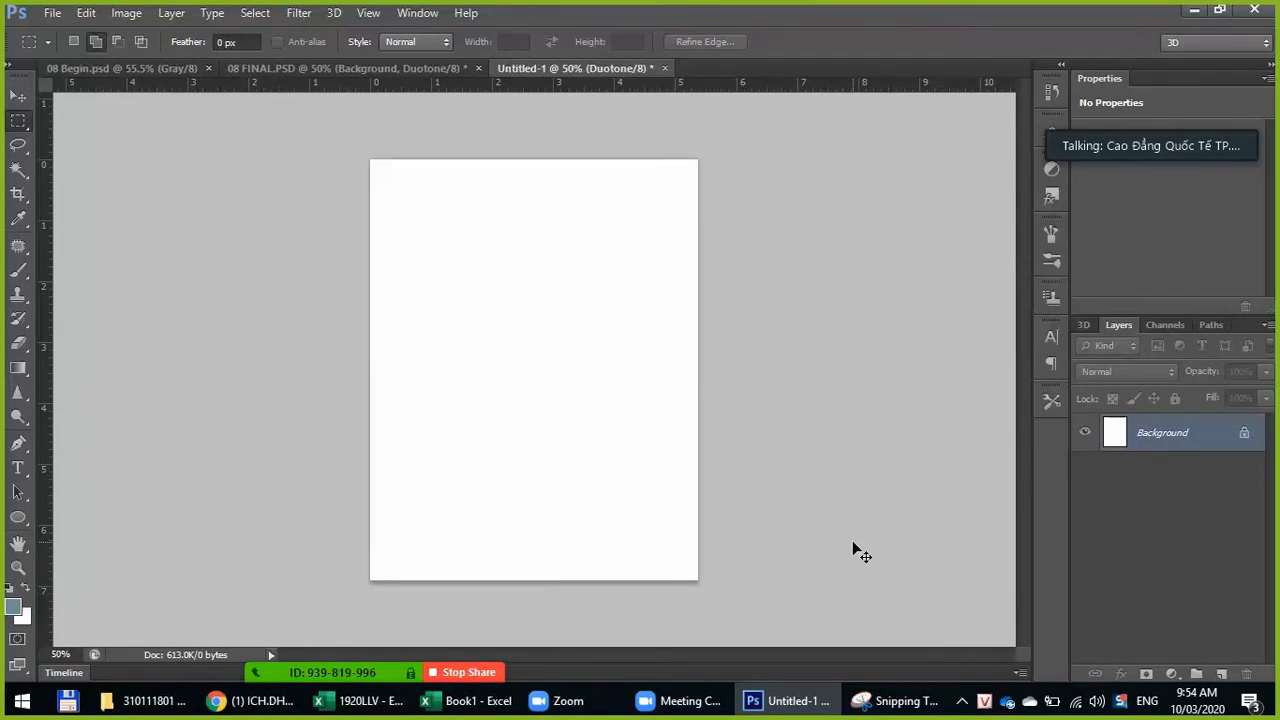
{"action": "key", "text": "ctrl+v"}
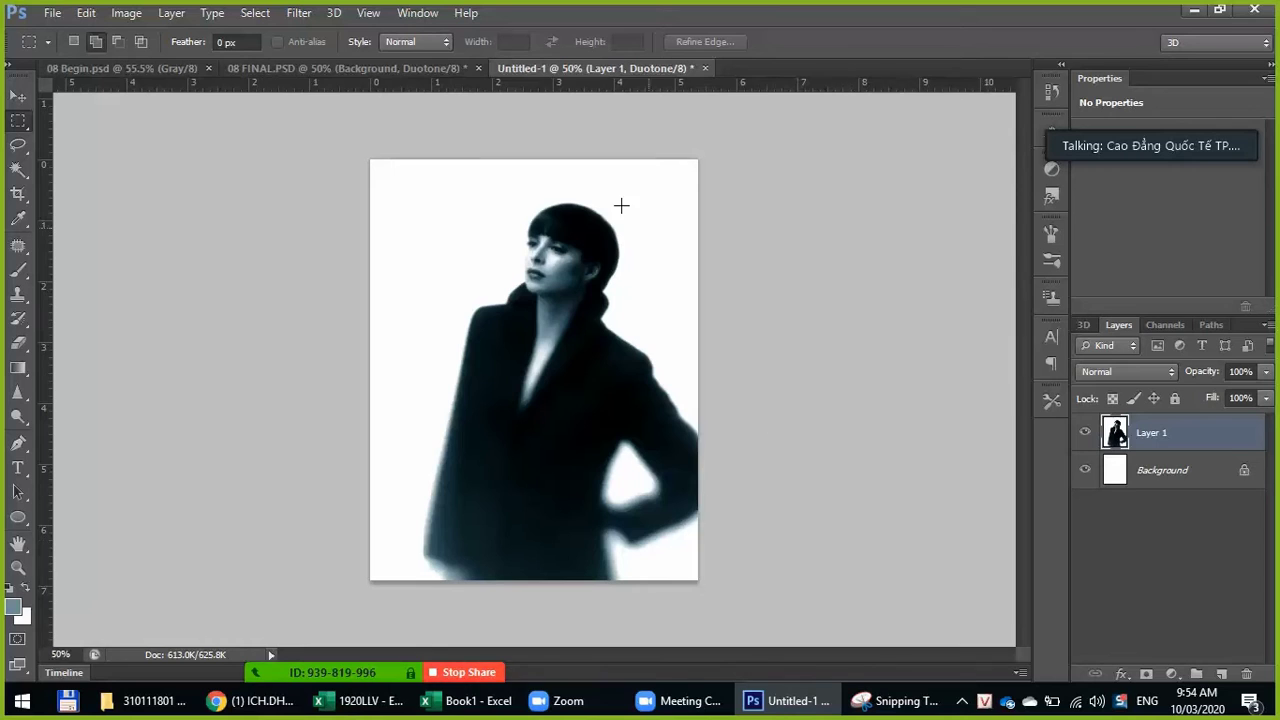
{"action": "mouse_move", "coordinate": [592, 68]}
{"action": "left_mouse_down"}
{"action": "mouse_move", "coordinate": [655, 243]}
{"action": "mouse_move", "coordinate": [648, 134]}
{"action": "left_mouse_up"}
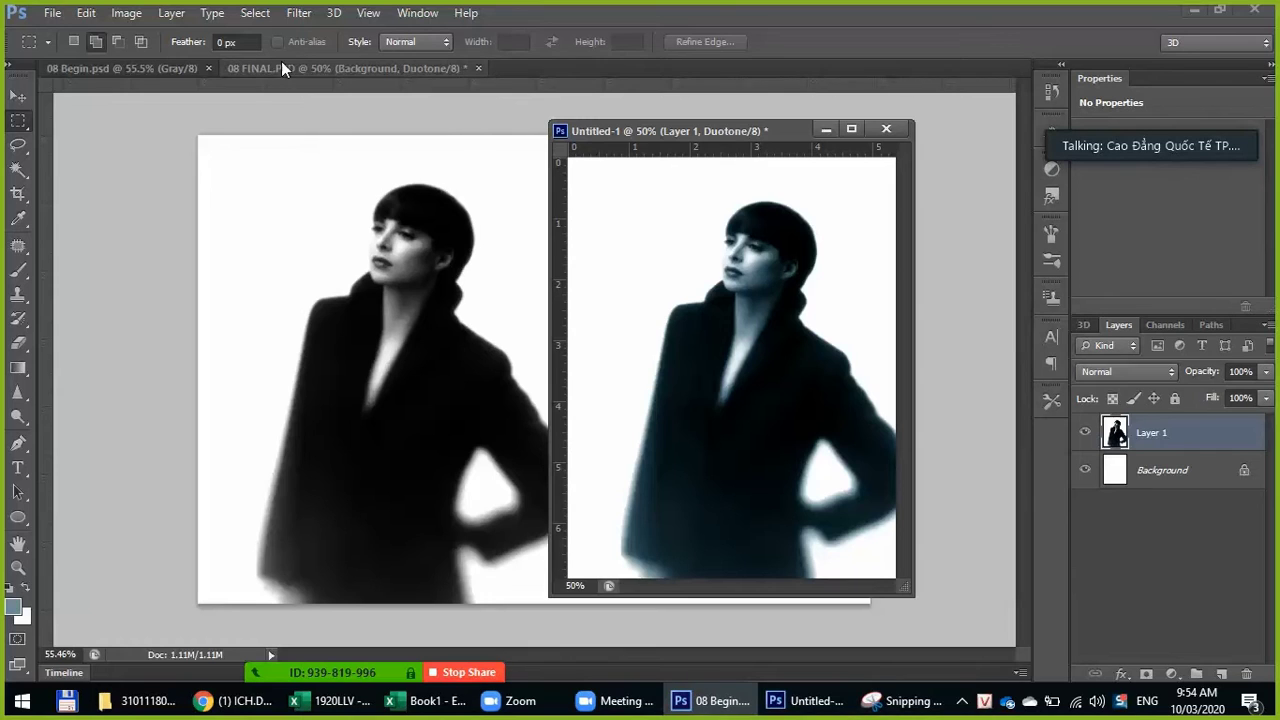
Step: Float 08 FINAL.PSD beside Untitled-1, with Layer 2's teal diagonal shown and selected
{"action": "mouse_move", "coordinate": [283, 66]}
{"action": "left_mouse_down"}
{"action": "mouse_move", "coordinate": [285, 221]}
{"action": "mouse_move", "coordinate": [291, 152]}
{"action": "mouse_move", "coordinate": [322, 139]}
{"action": "left_mouse_up"}
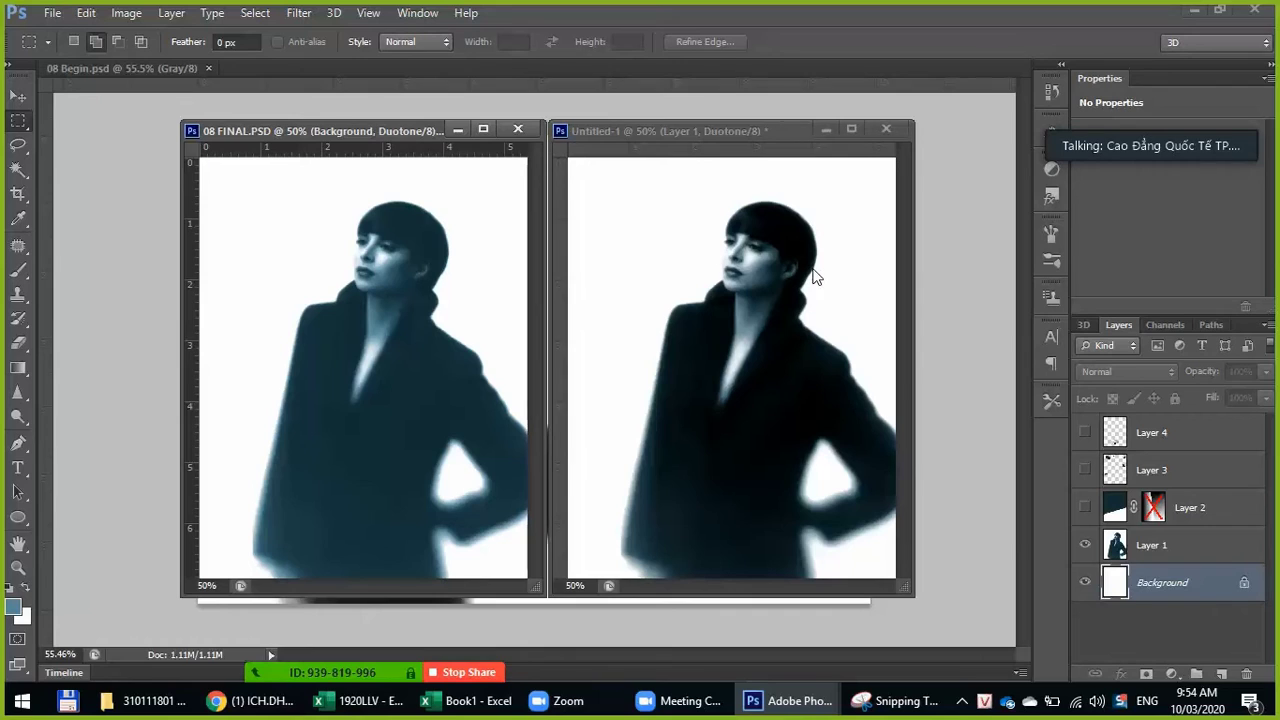
{"action": "left_click", "coordinate": [656, 127]}
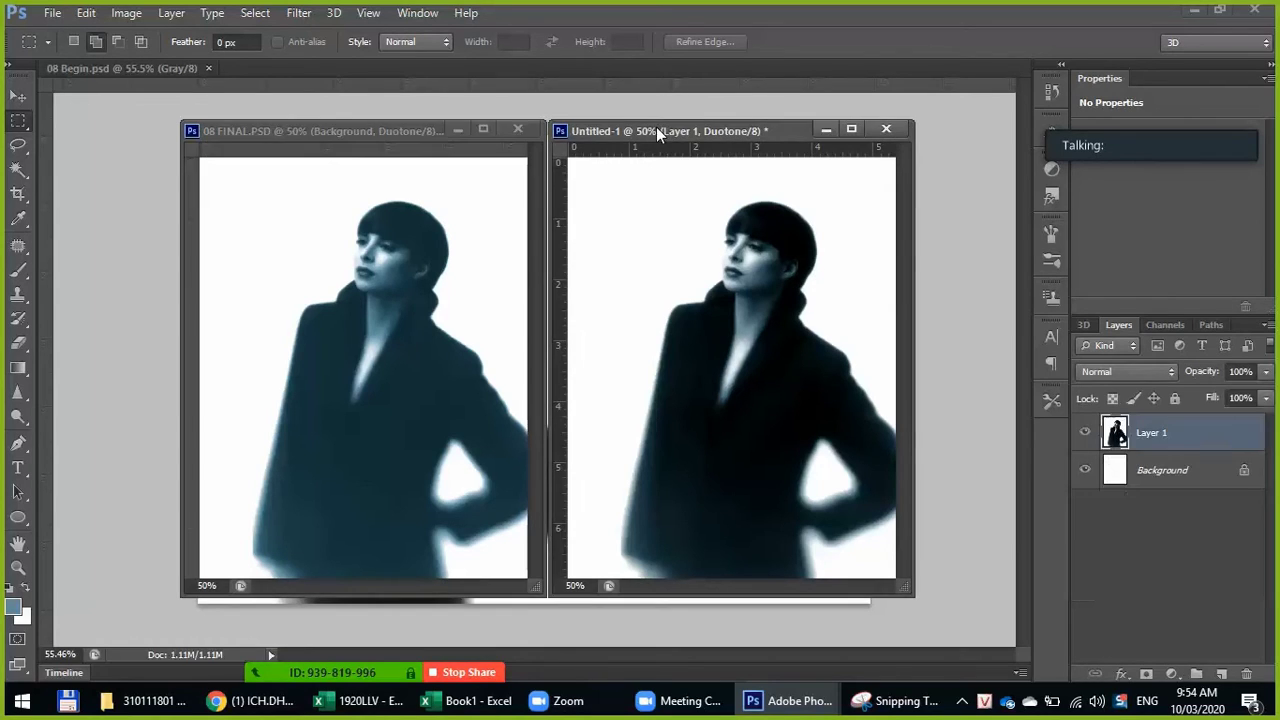
{"action": "left_click", "coordinate": [373, 127]}
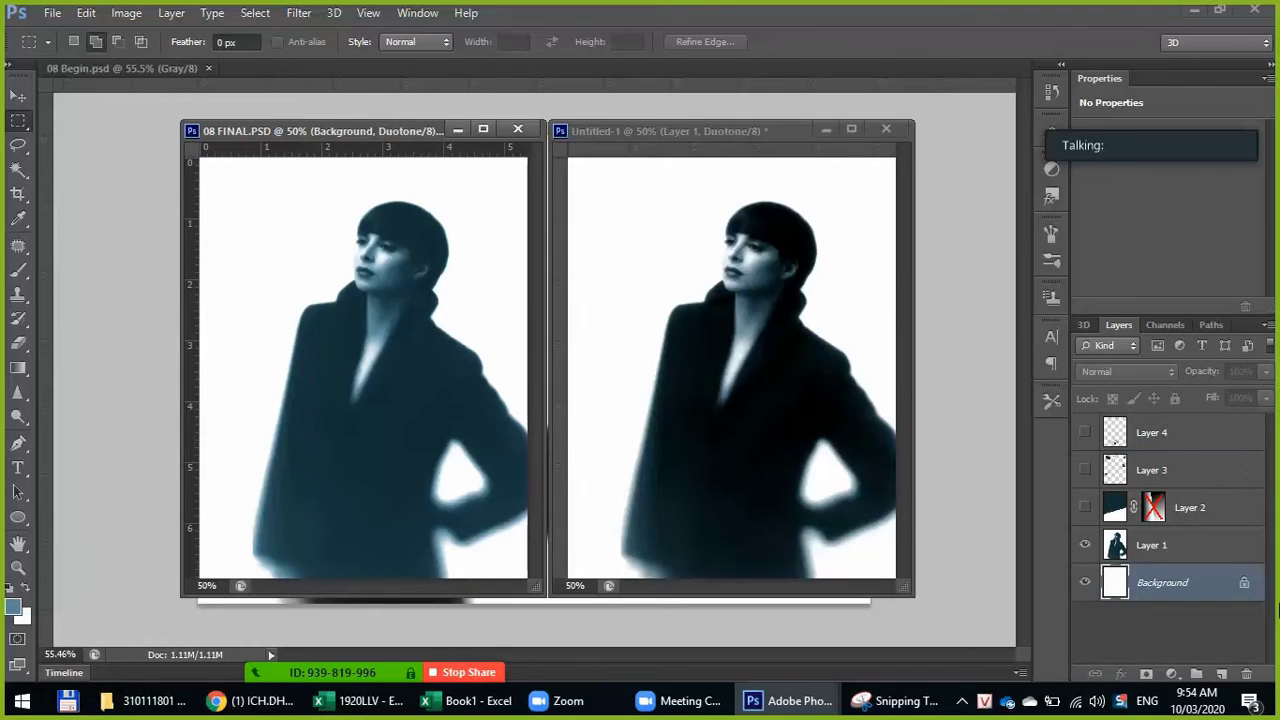
{"action": "left_click", "coordinate": [1152, 548]}
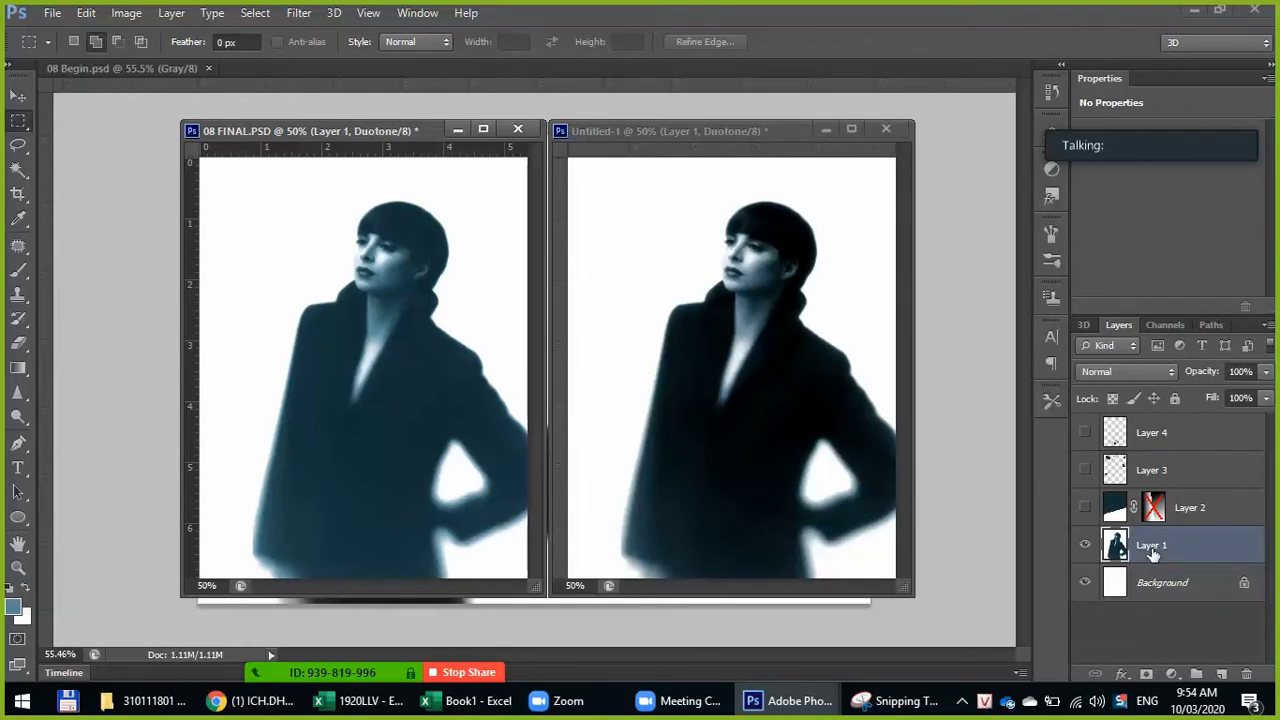
{"action": "left_click", "coordinate": [1208, 512]}
{"action": "left_click", "coordinate": [1085, 507]}
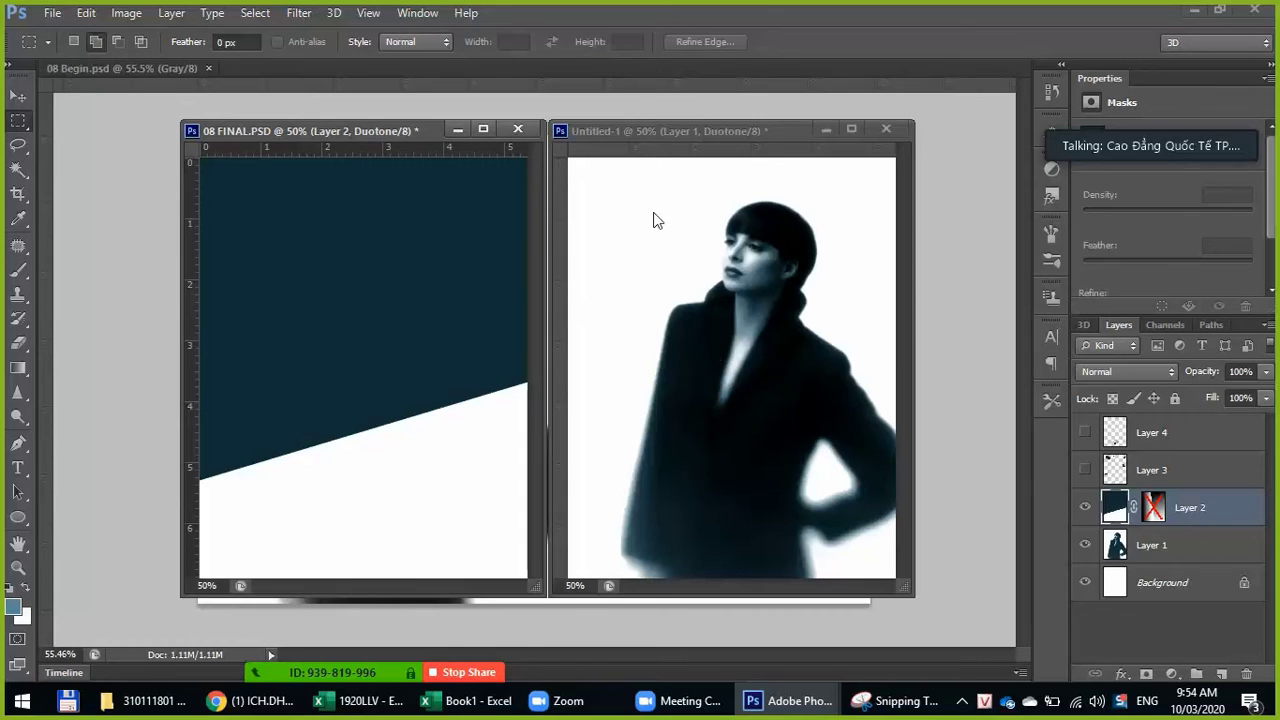
{"action": "left_click_drag", "start_coordinate": [733, 129], "coordinate": [796, 120]}
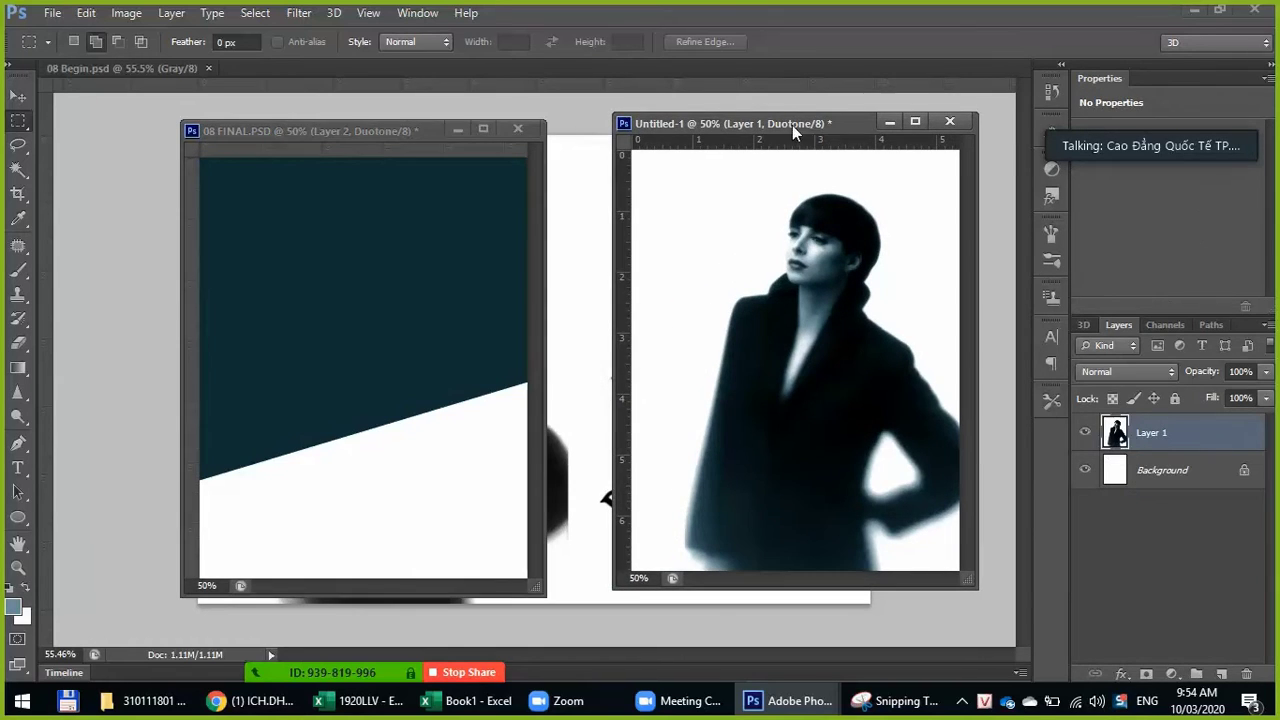
{"action": "left_click_drag", "start_coordinate": [386, 131], "coordinate": [330, 129]}
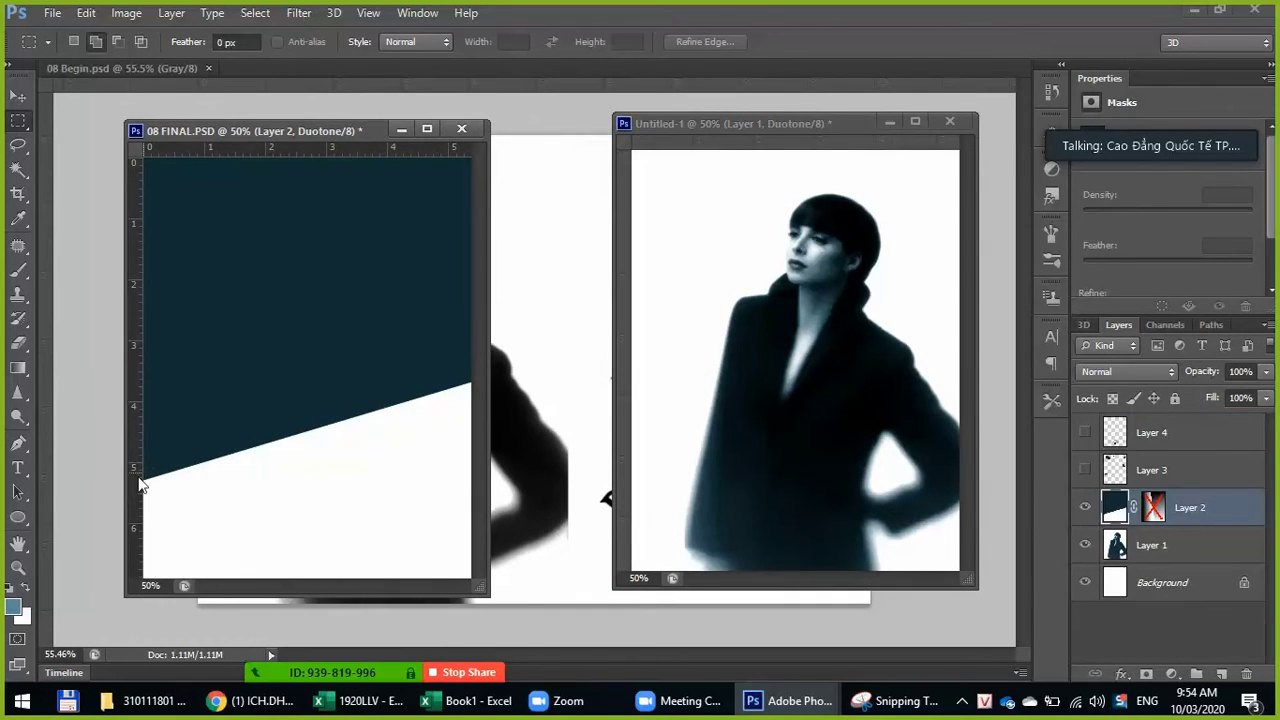
Step: Choose the Polygonal Lasso, enlarge Untitled-1, and add a guide where the diagonal meets 08 FINAL's left edge
{"action": "left_click", "coordinate": [18, 145]}
{"action": "left_click", "coordinate": [64, 163]}
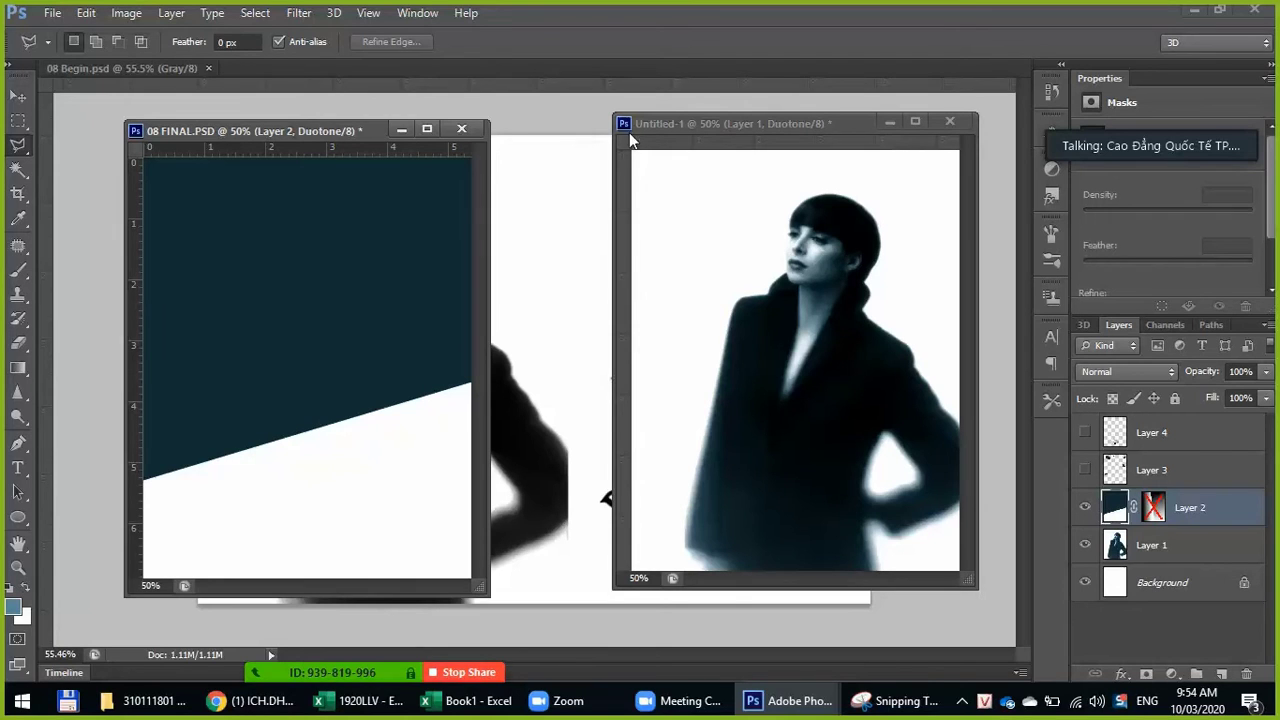
{"action": "left_click_drag", "start_coordinate": [615, 110], "coordinate": [541, 86]}
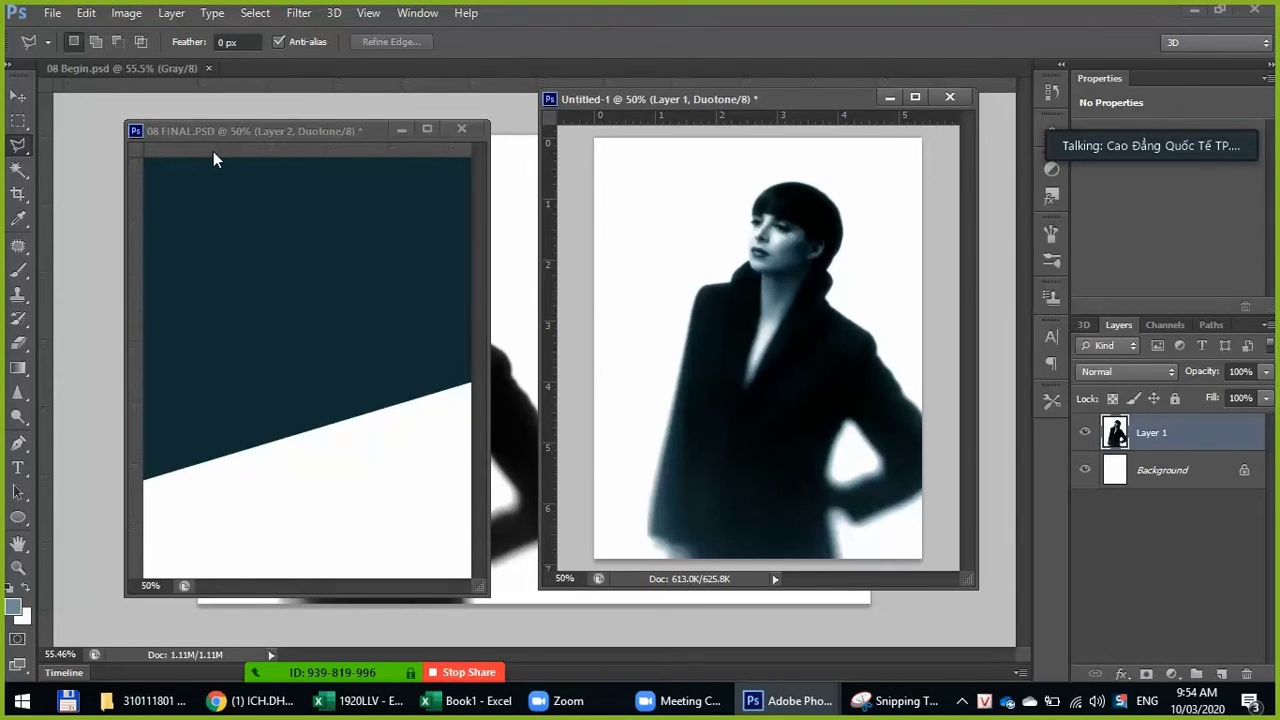
{"action": "left_click_drag", "start_coordinate": [213, 151], "coordinate": [238, 476]}
{"action": "left_click", "coordinate": [575, 490]}
Step: Draw a Polygonal Lasso selection above the diagonal in Untitled-1 and add an empty Layer 2
{"action": "left_click", "coordinate": [593, 483]}
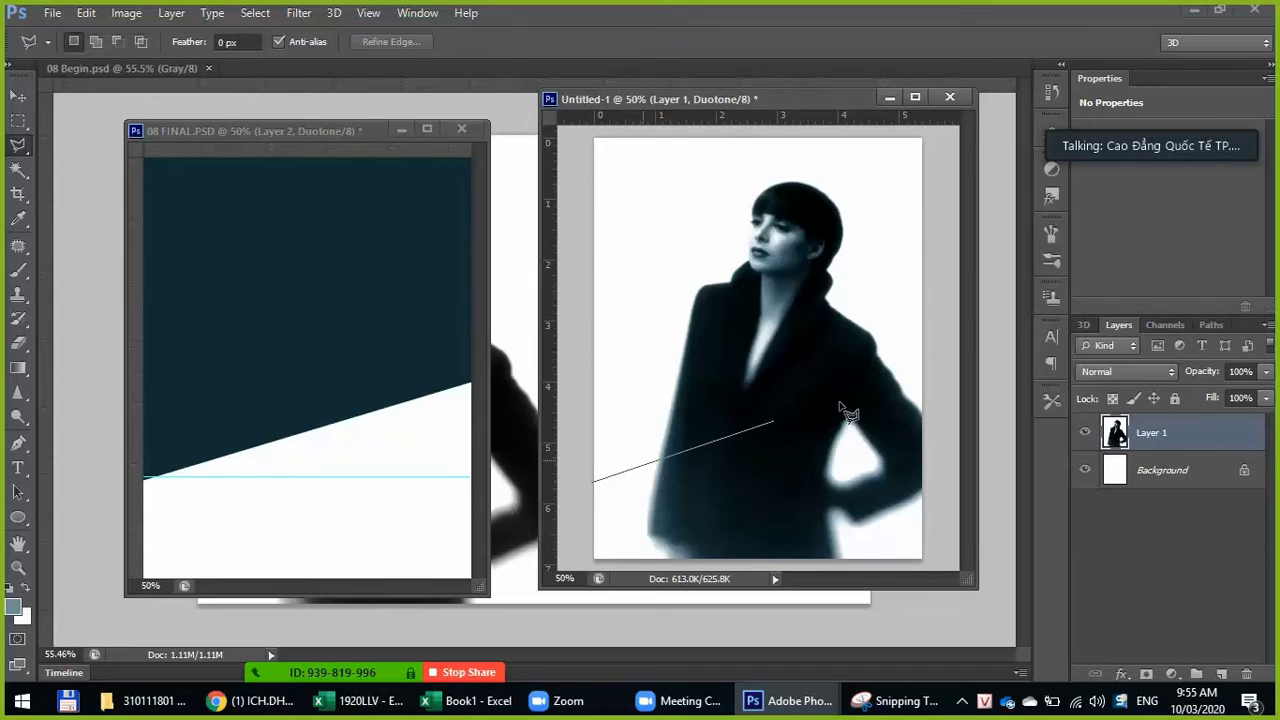
{"action": "left_click", "coordinate": [930, 383]}
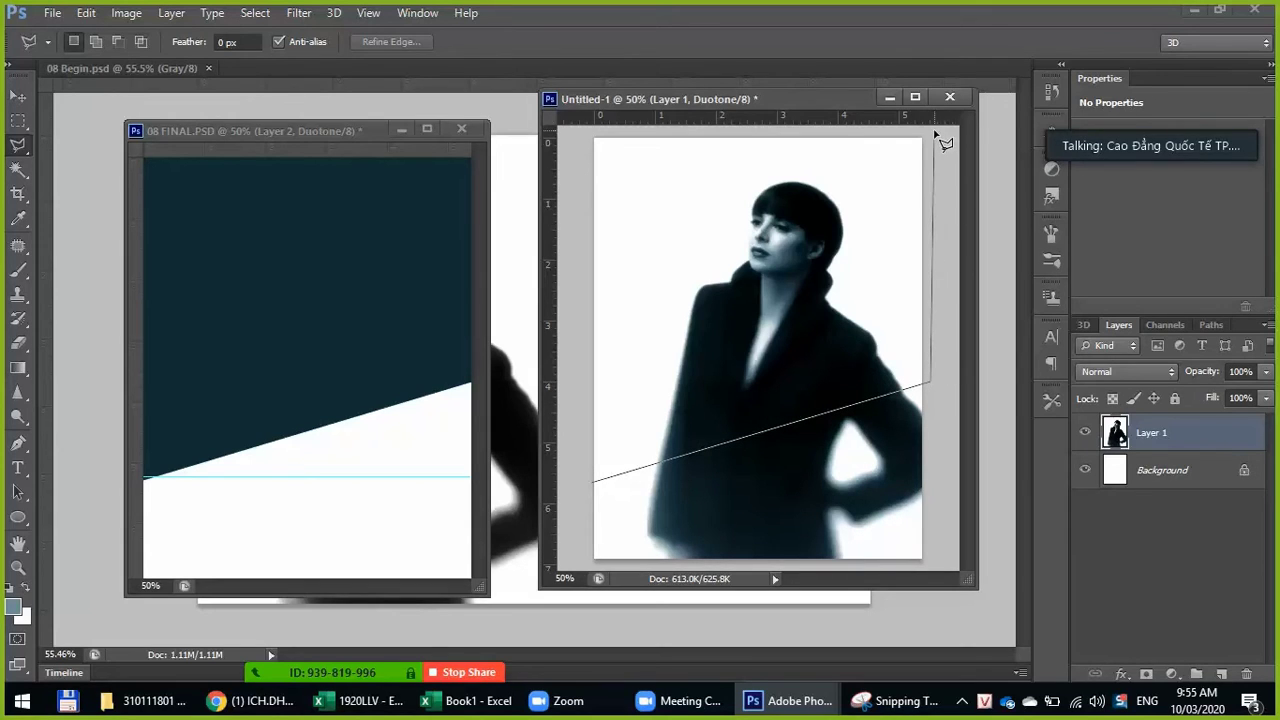
{"action": "double_click", "coordinate": [579, 134]}
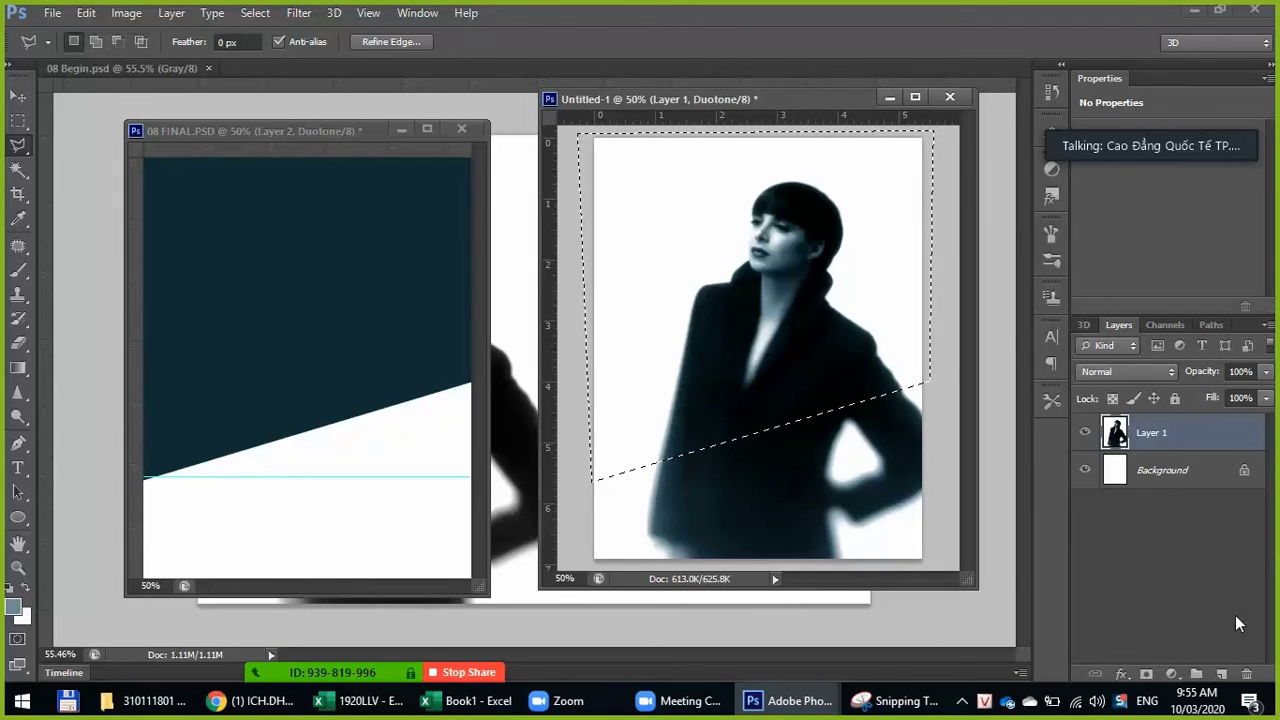
{"action": "left_click", "coordinate": [1221, 674]}
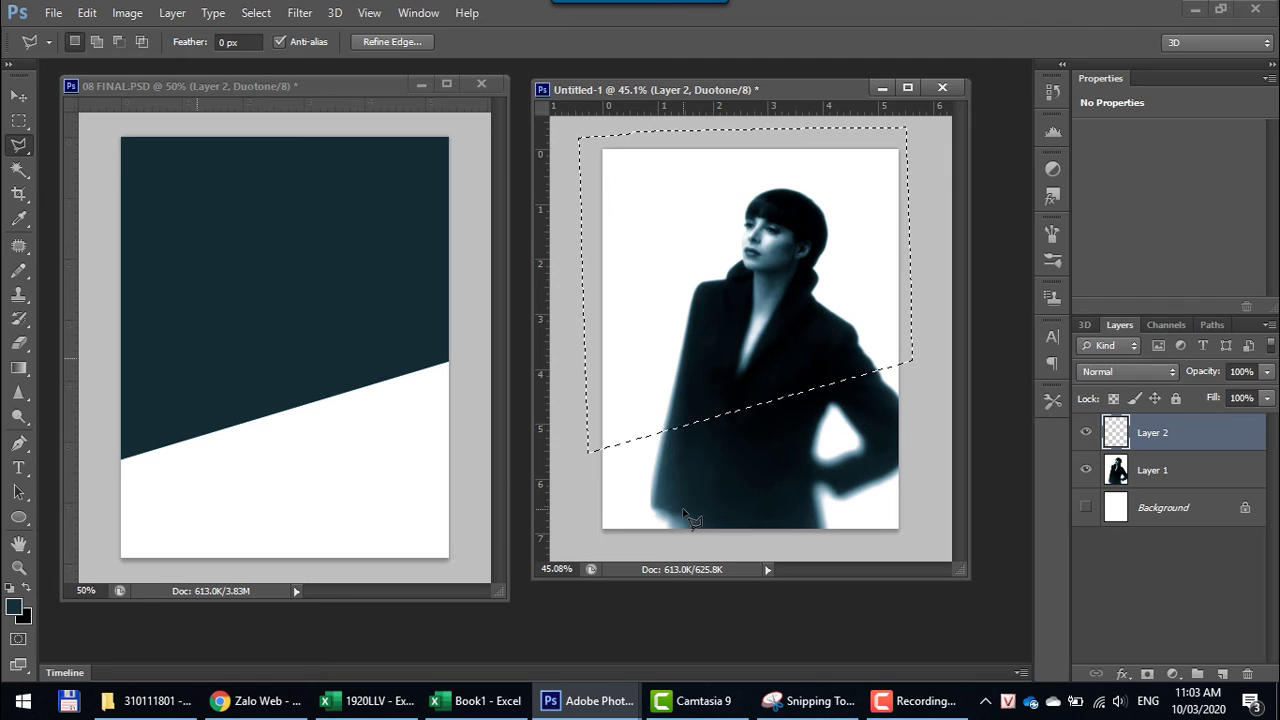
Step: Reset the colours and sample the poster's dark teal, undoing a mistaken black fill
{"action": "left_click", "coordinate": [13, 589]}
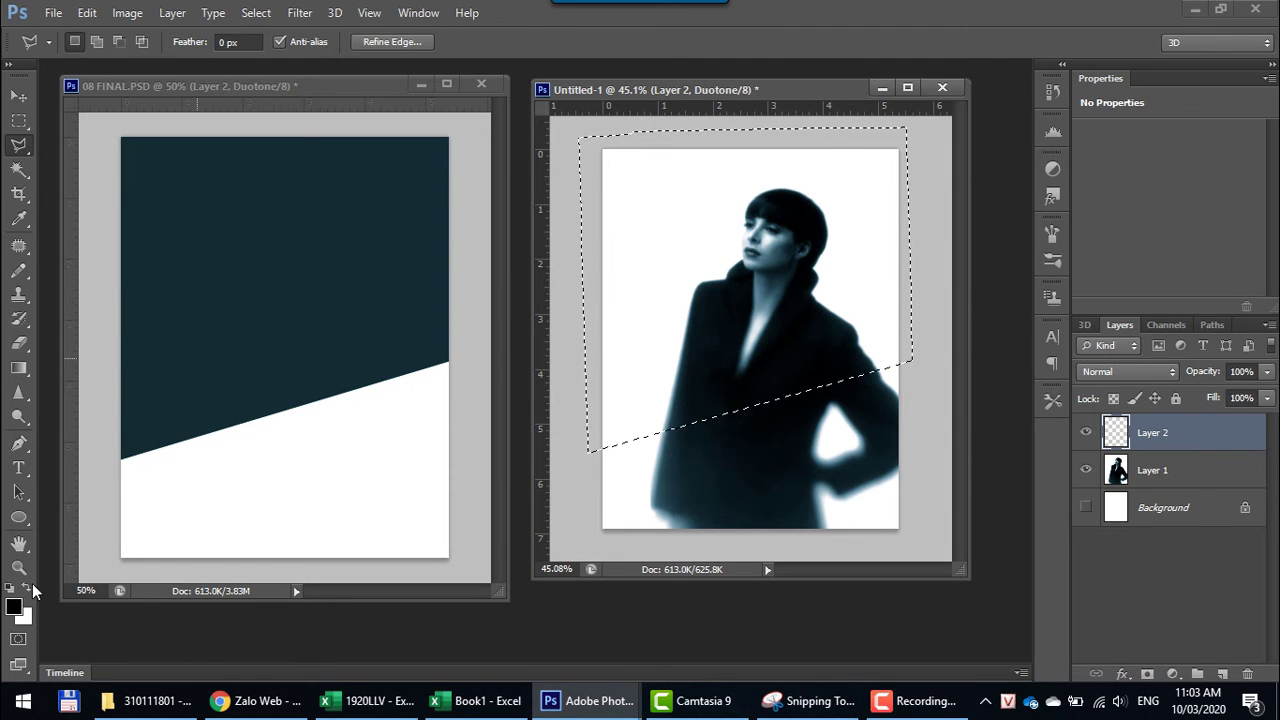
{"action": "left_click", "coordinate": [32, 587]}
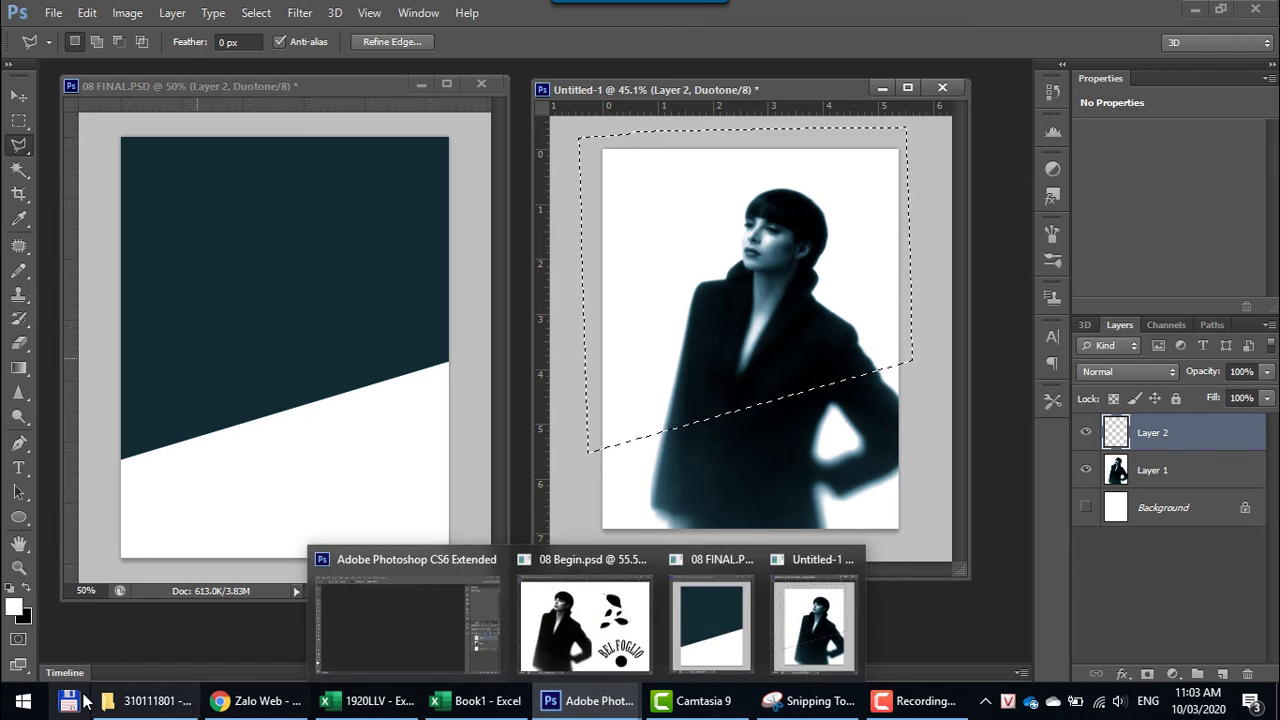
{"action": "left_click", "coordinate": [14, 608]}
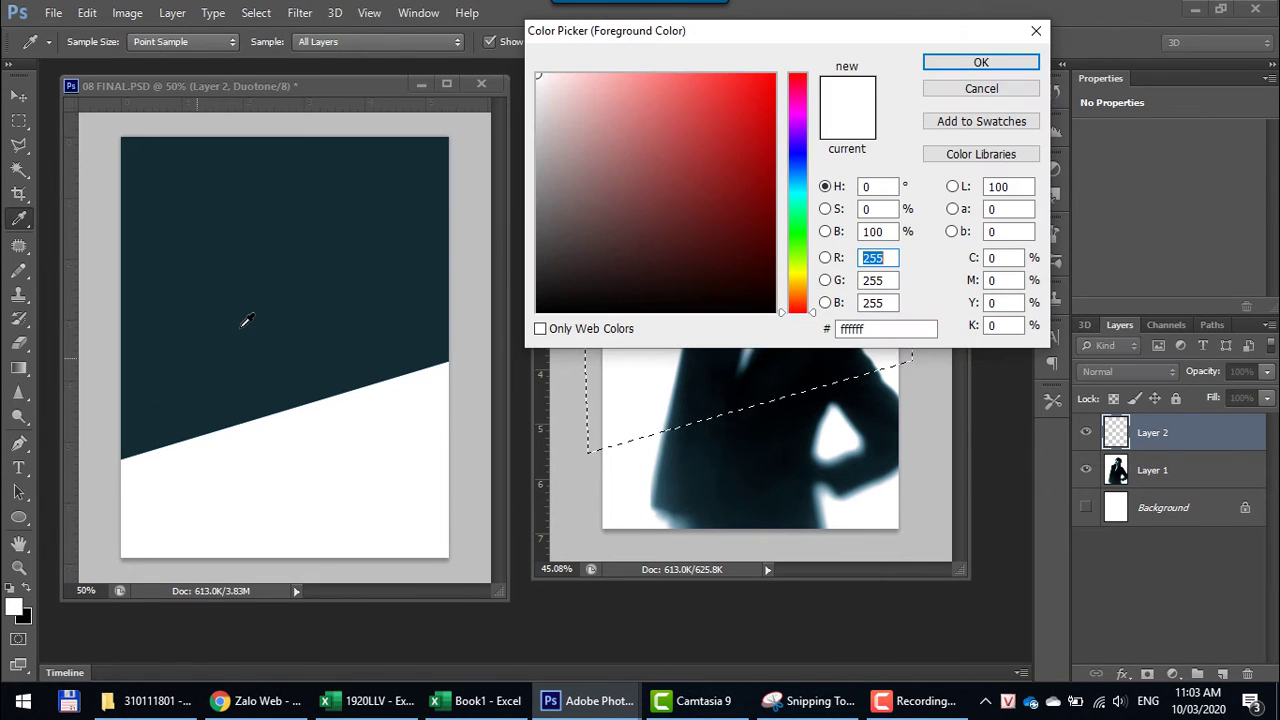
{"action": "left_click", "coordinate": [292, 292]}
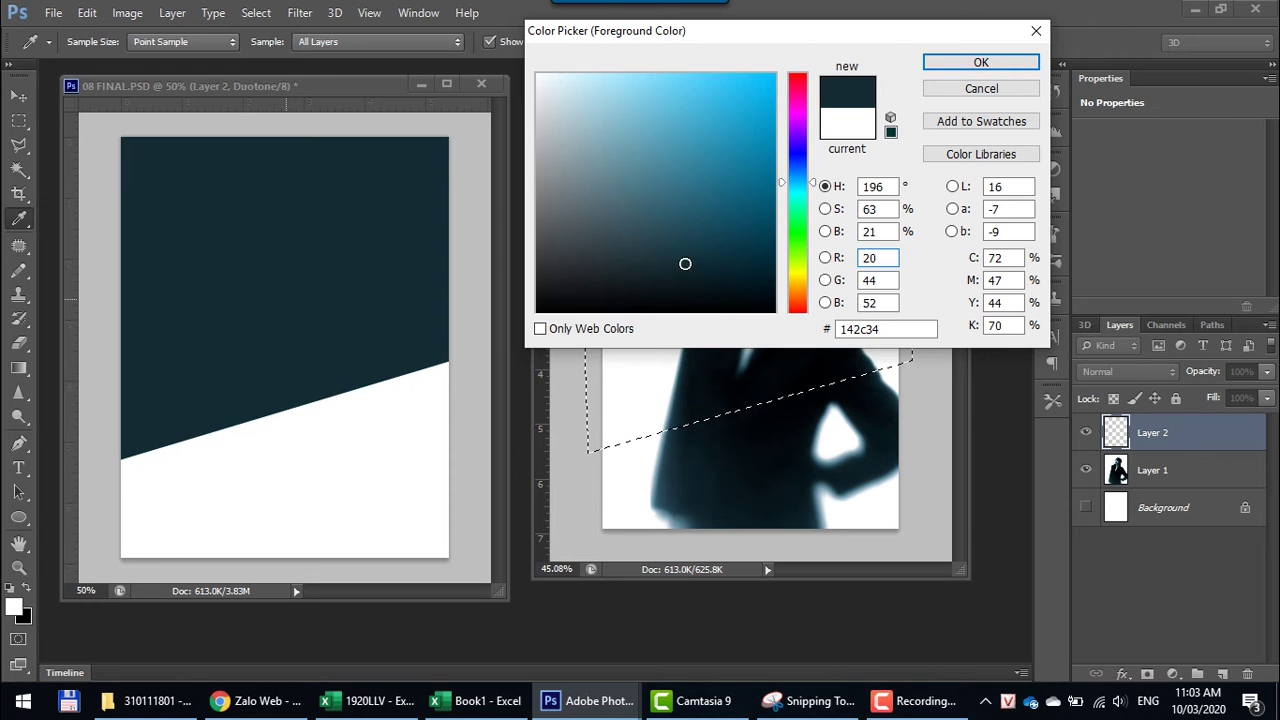
{"action": "left_click", "coordinate": [955, 64]}
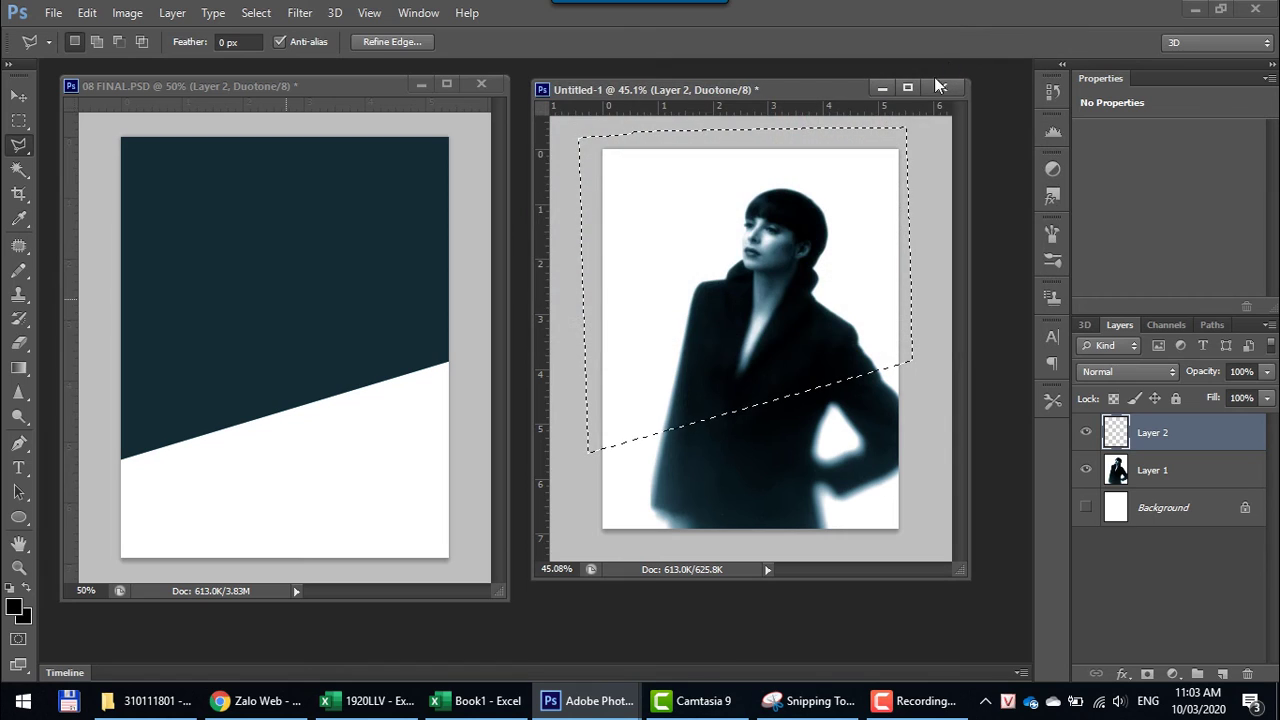
{"action": "key", "text": "alt+BackSpace"}
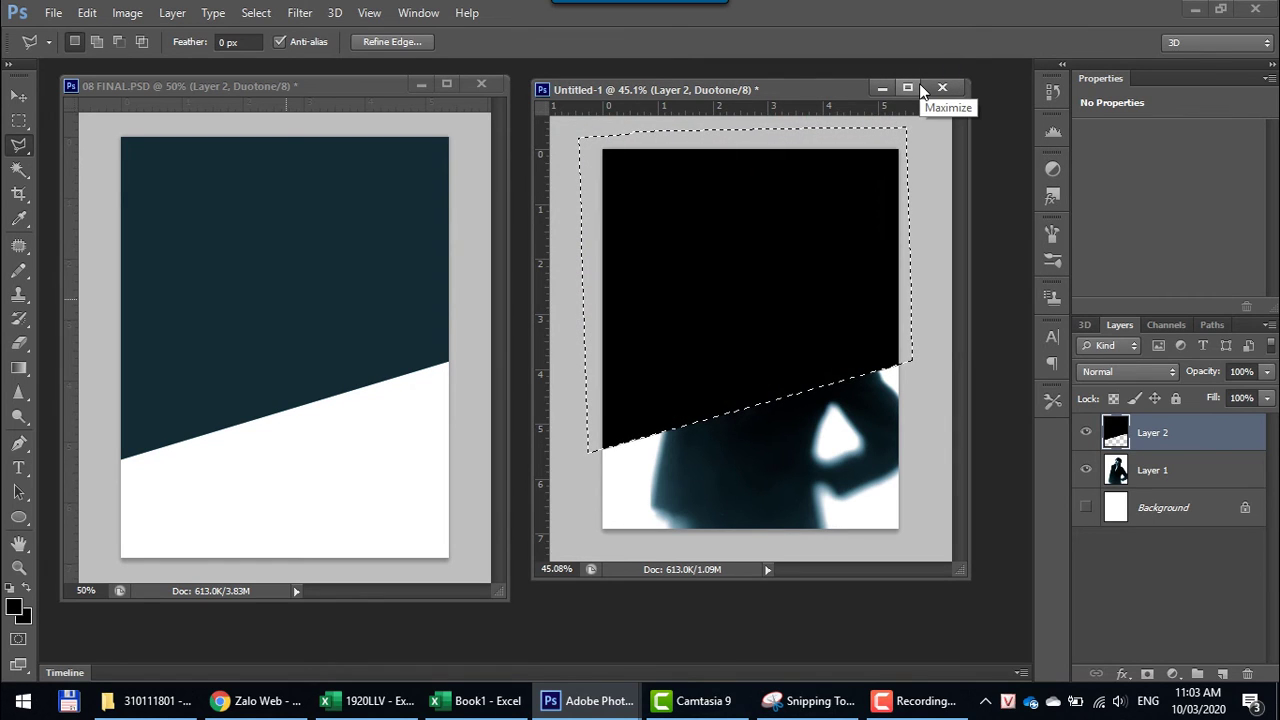
{"action": "key", "text": "ctrl+z"}
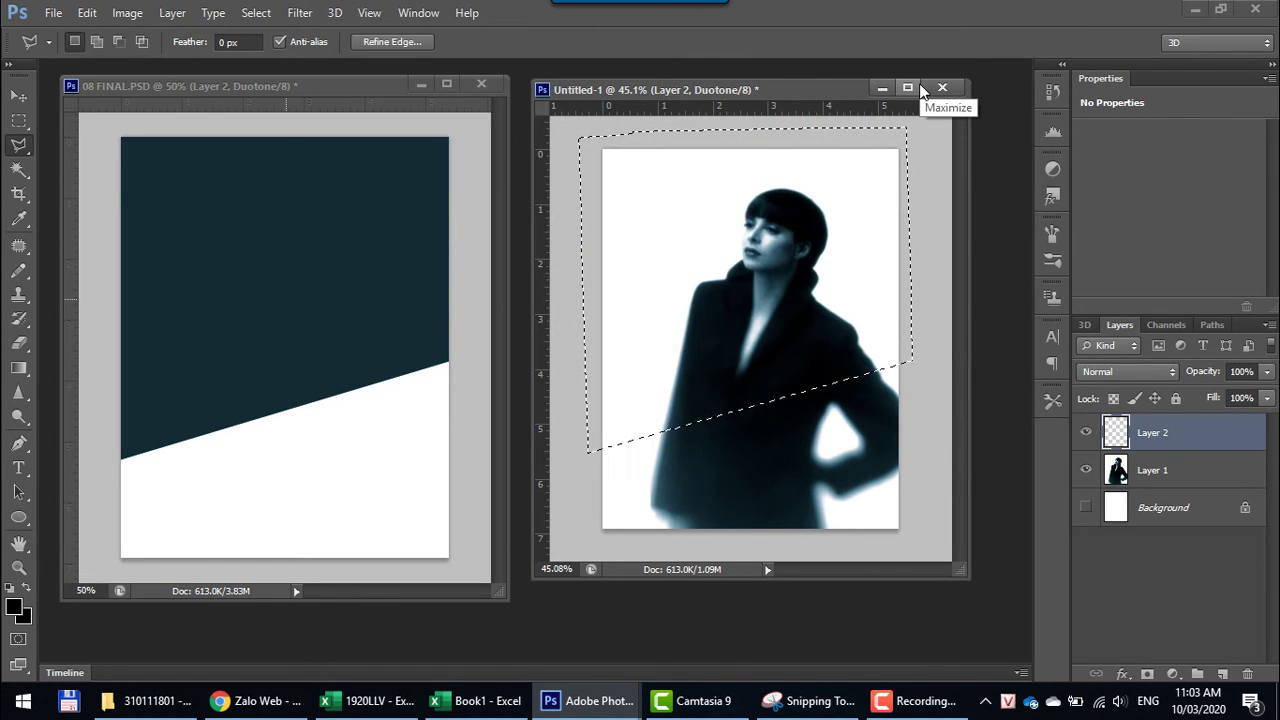
Step: Fill the upper diagonal area with dark teal 142c34, then invert the selection
{"action": "left_click", "coordinate": [14, 607]}
{"action": "left_click", "coordinate": [257, 300]}
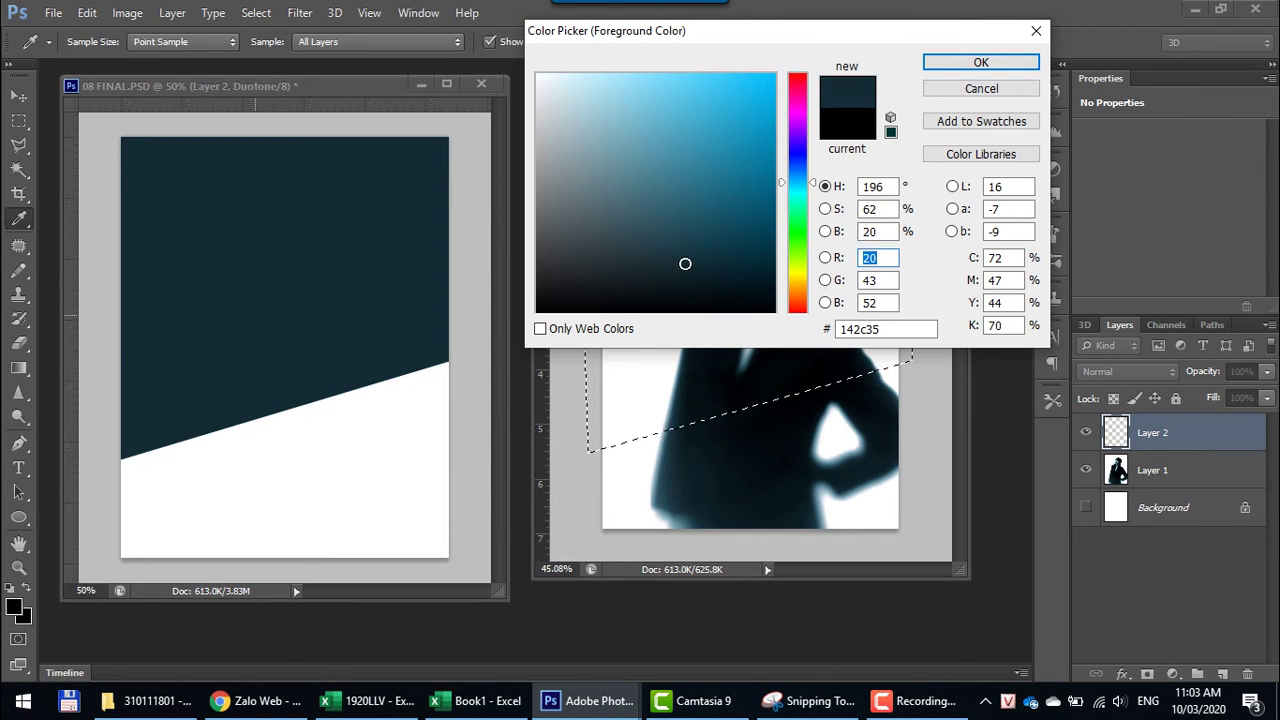
{"action": "left_click", "coordinate": [940, 63]}
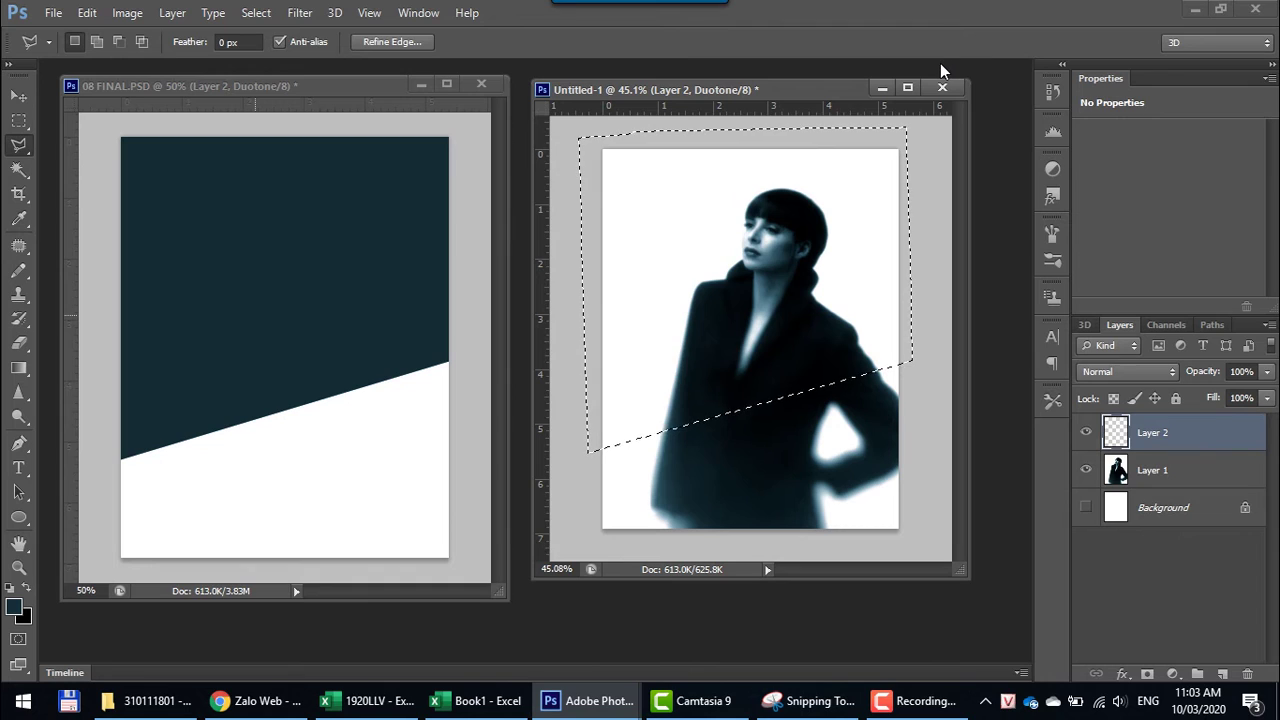
{"action": "key", "text": "alt+BackSpace"}
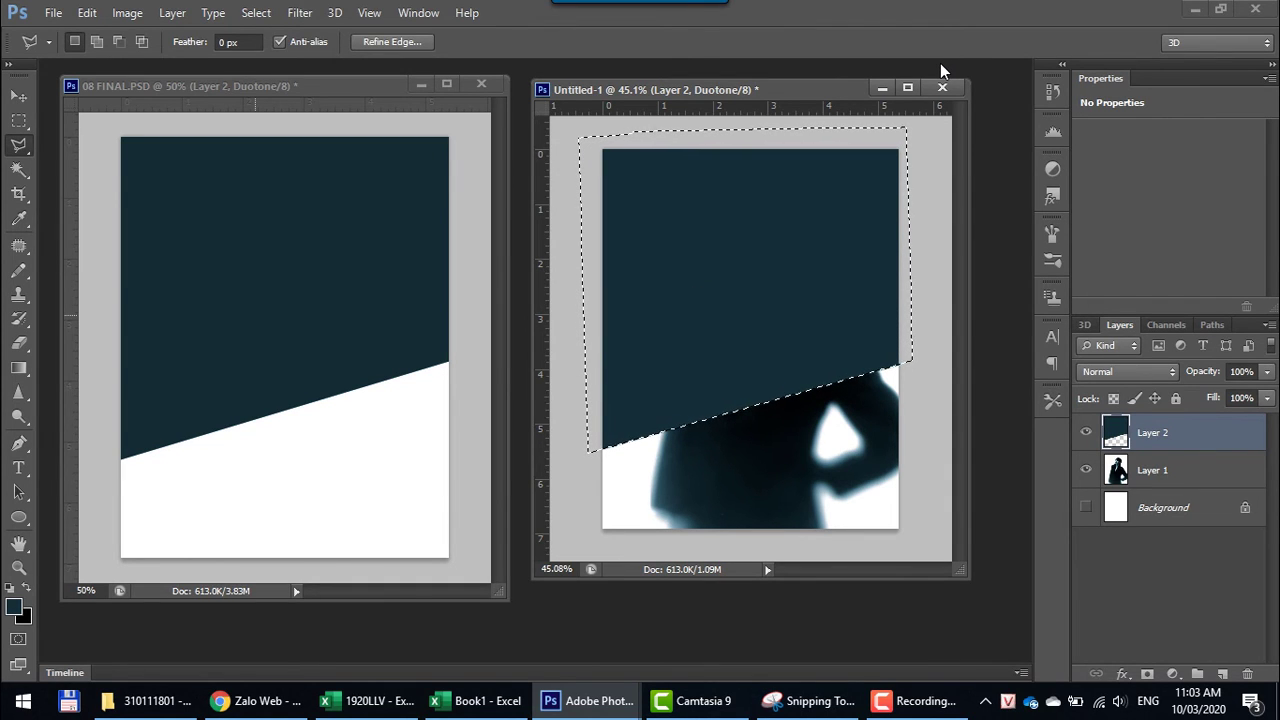
{"action": "key", "text": "ctrl+shift+i"}
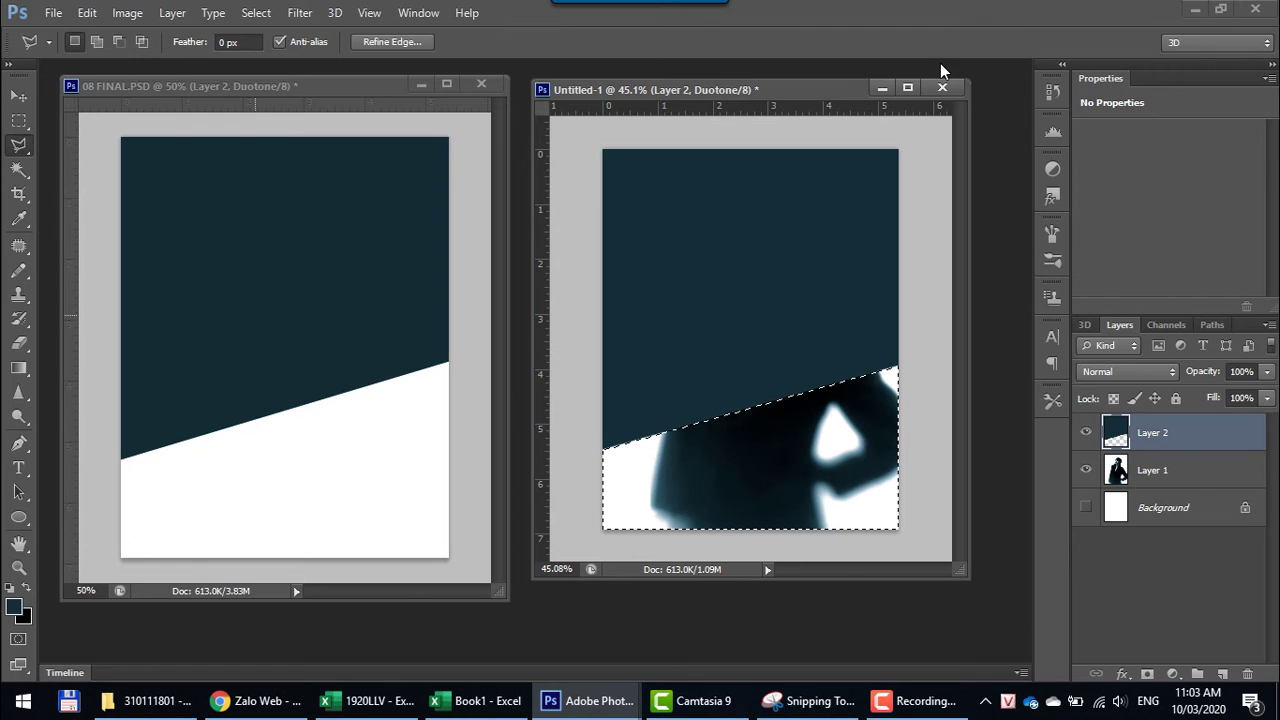
Step: Fill the lower selected area with white and deselect
{"action": "key", "text": "alt"}
{"action": "key", "text": "d"}
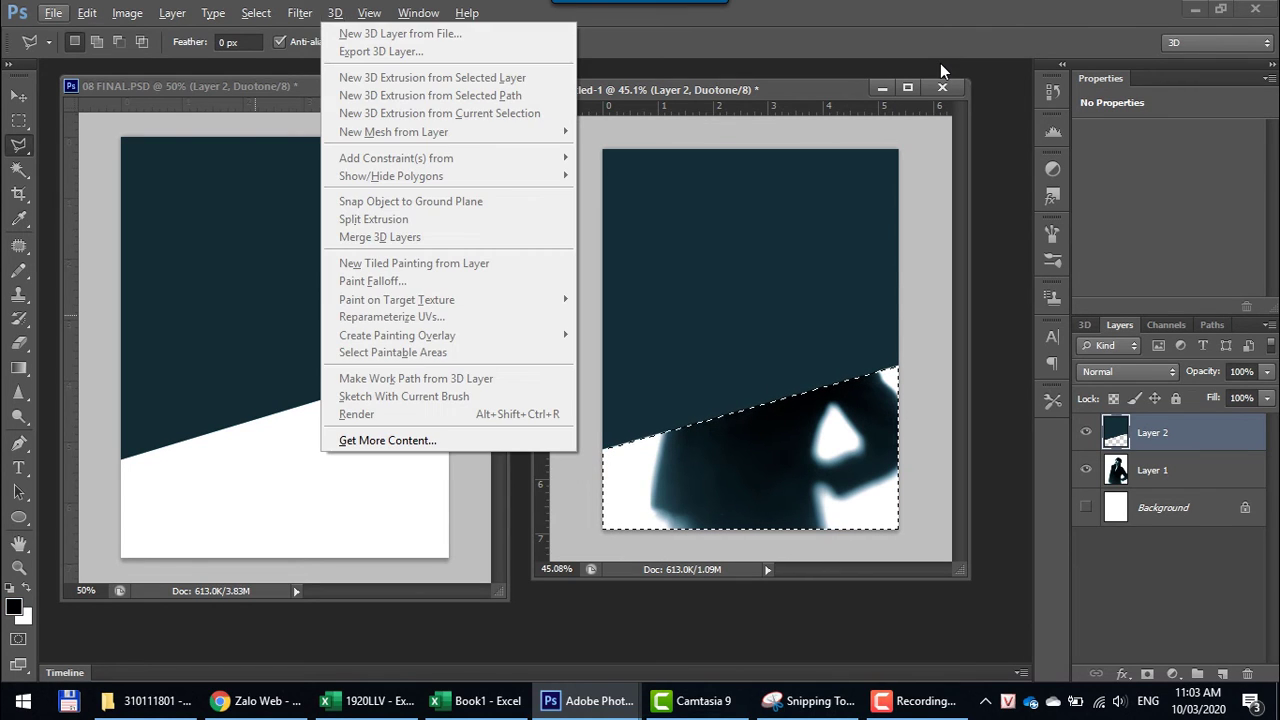
{"action": "key", "text": "Escape"}
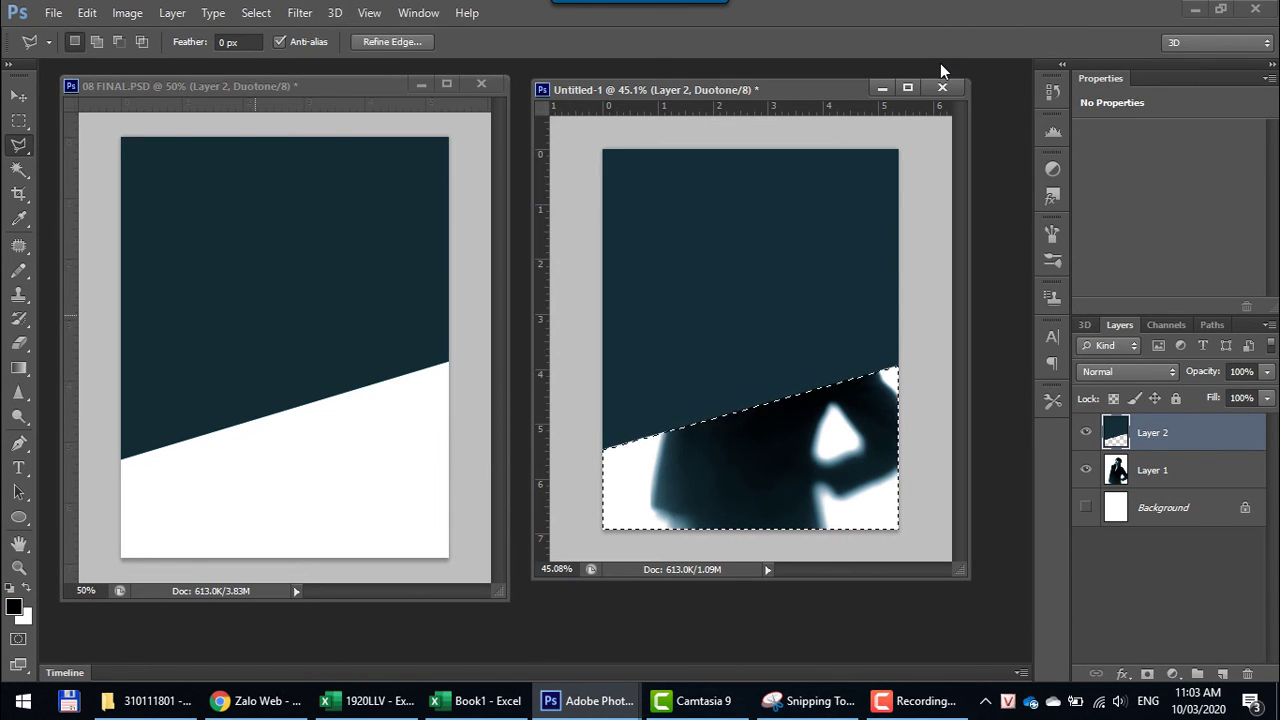
{"action": "key", "text": "alt+BackSpace"}
{"action": "key", "text": "ctrl+BackSpace"}
{"action": "key", "text": "ctrl+d"}
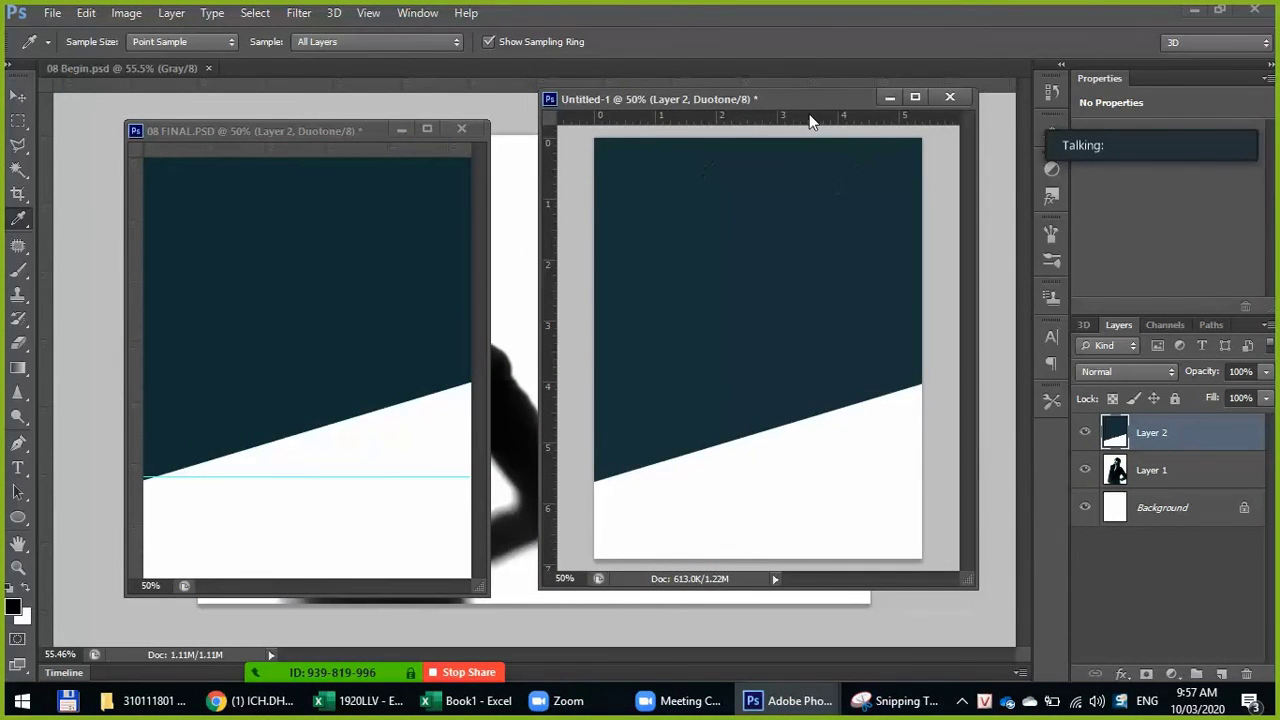
Step: Set Layer 2's opacity to 80% and switch over to the web browser
{"action": "left_click", "coordinate": [1247, 371]}
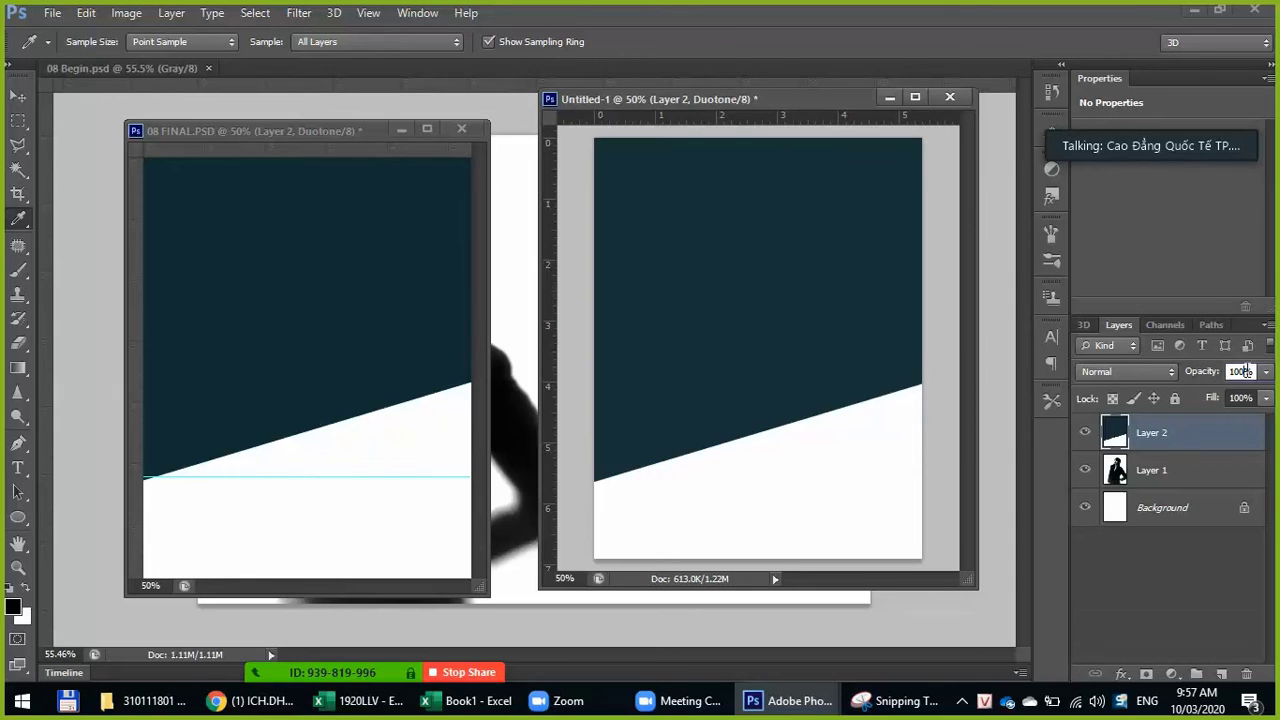
{"action": "type", "text": "0"}
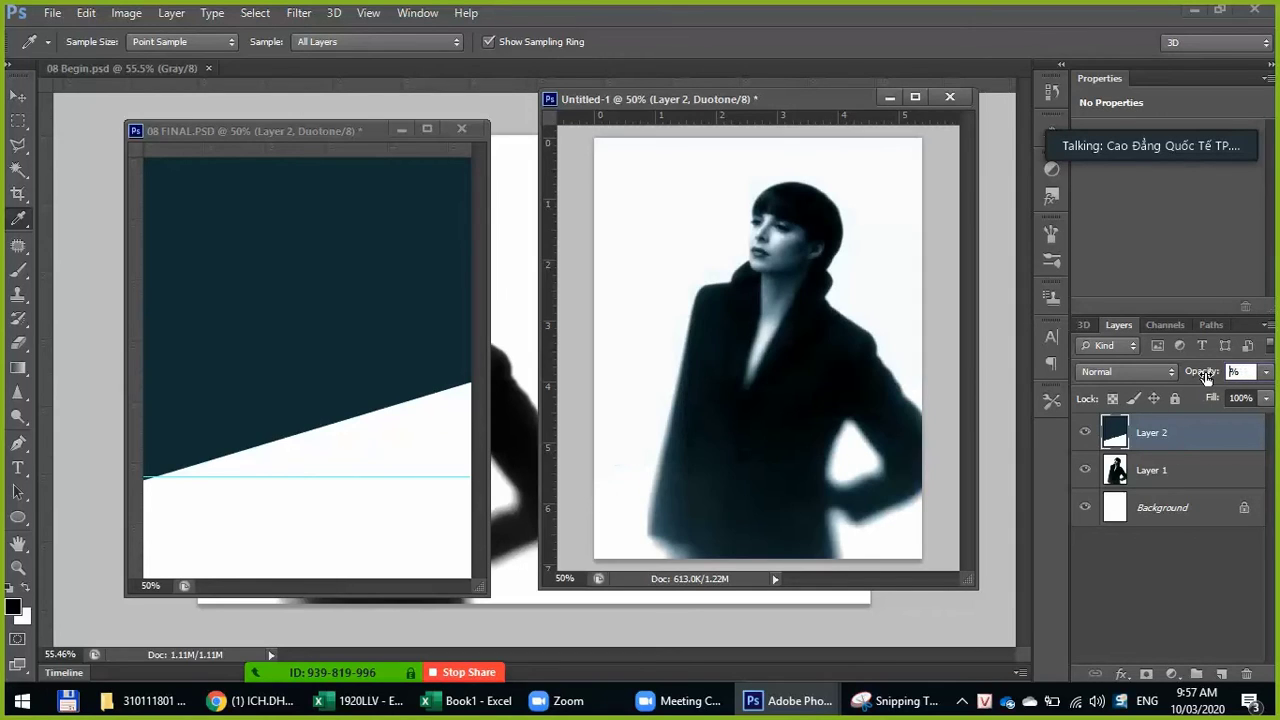
{"action": "type", "text": "80"}
{"action": "key", "text": "Return"}
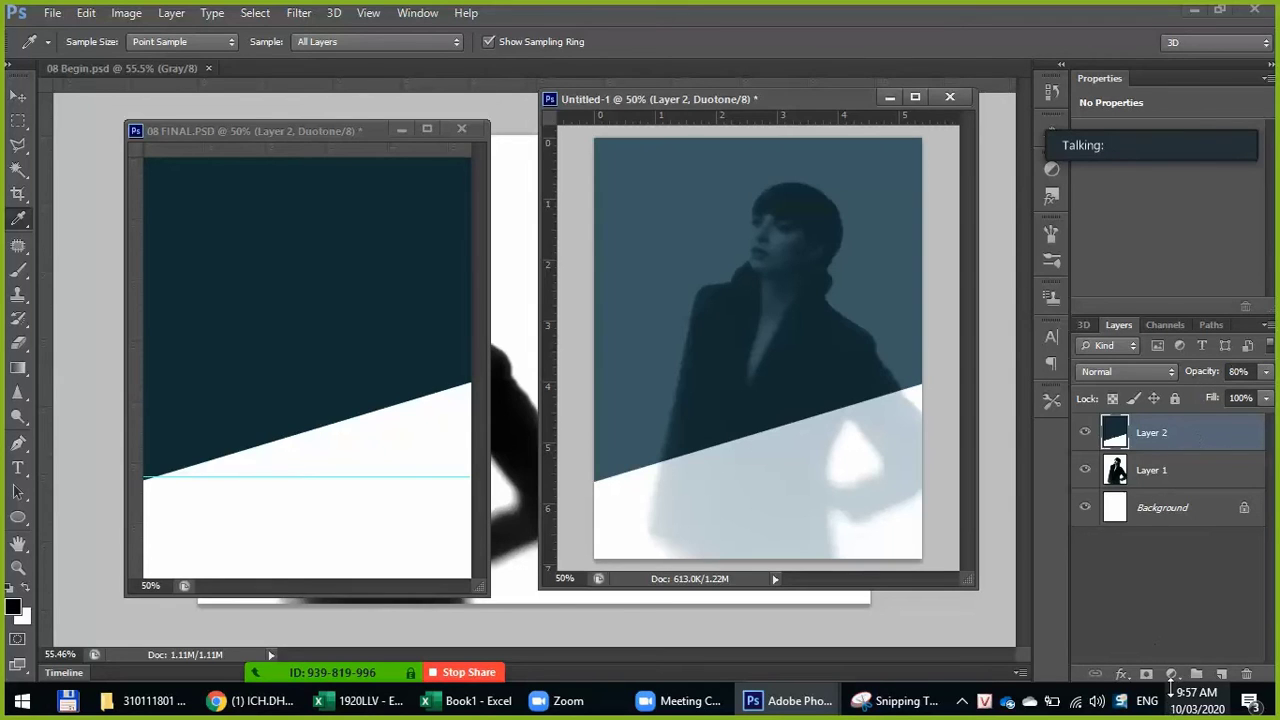
{"action": "key", "text": "alt+Tab"}
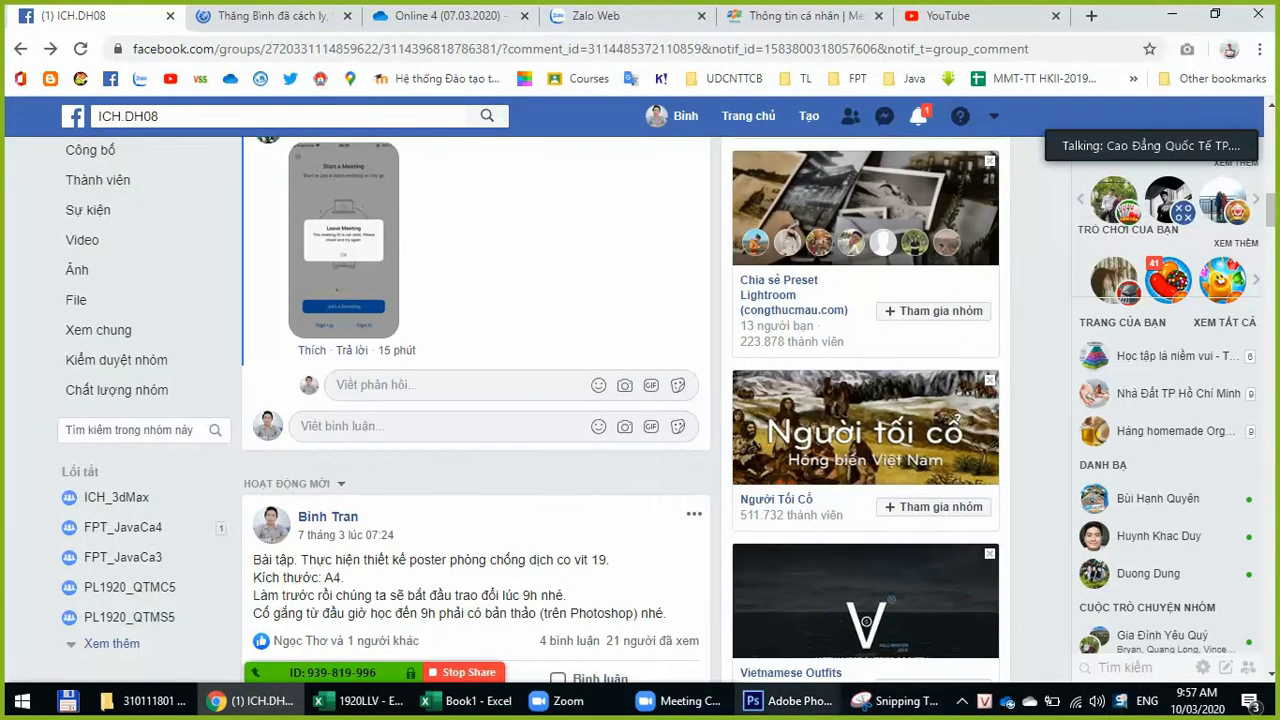
{"action": "mouse_move", "coordinate": [789, 701]}
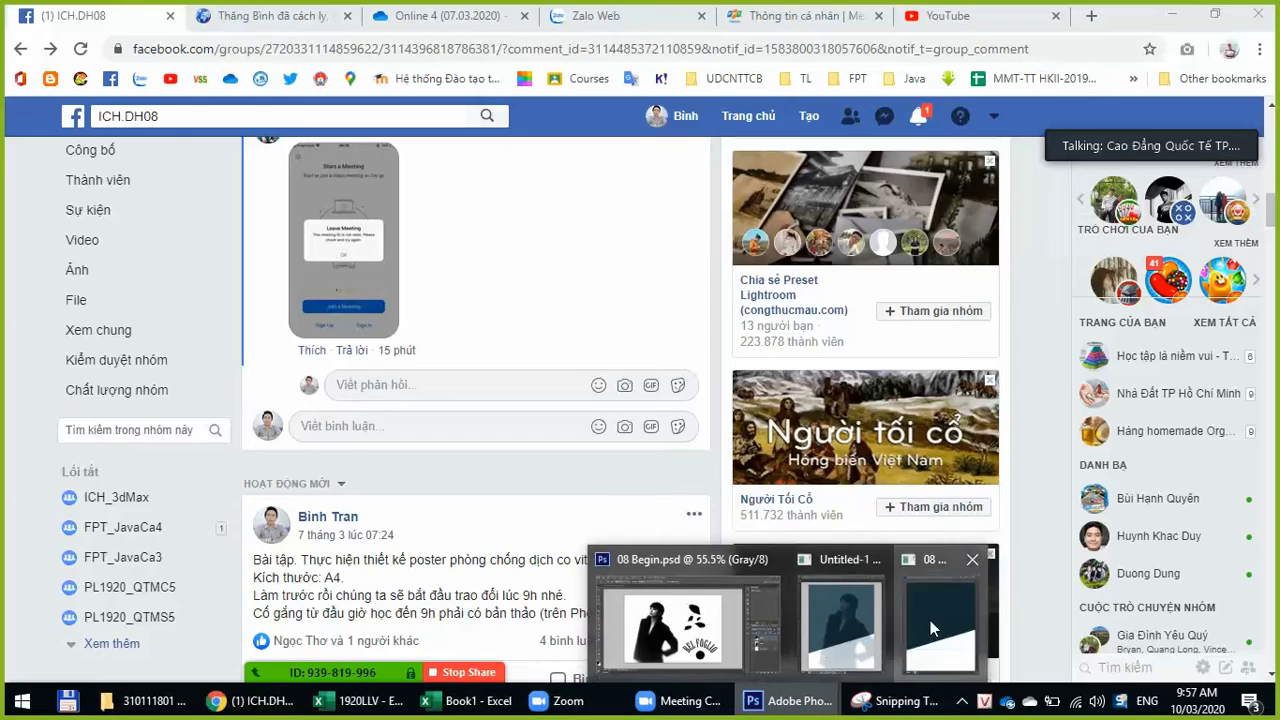
Step: Back in Photoshop, add a layer mask to Untitled-1's Layer 2 and choose the Polygonal Lasso
{"action": "left_click", "coordinate": [930, 620]}
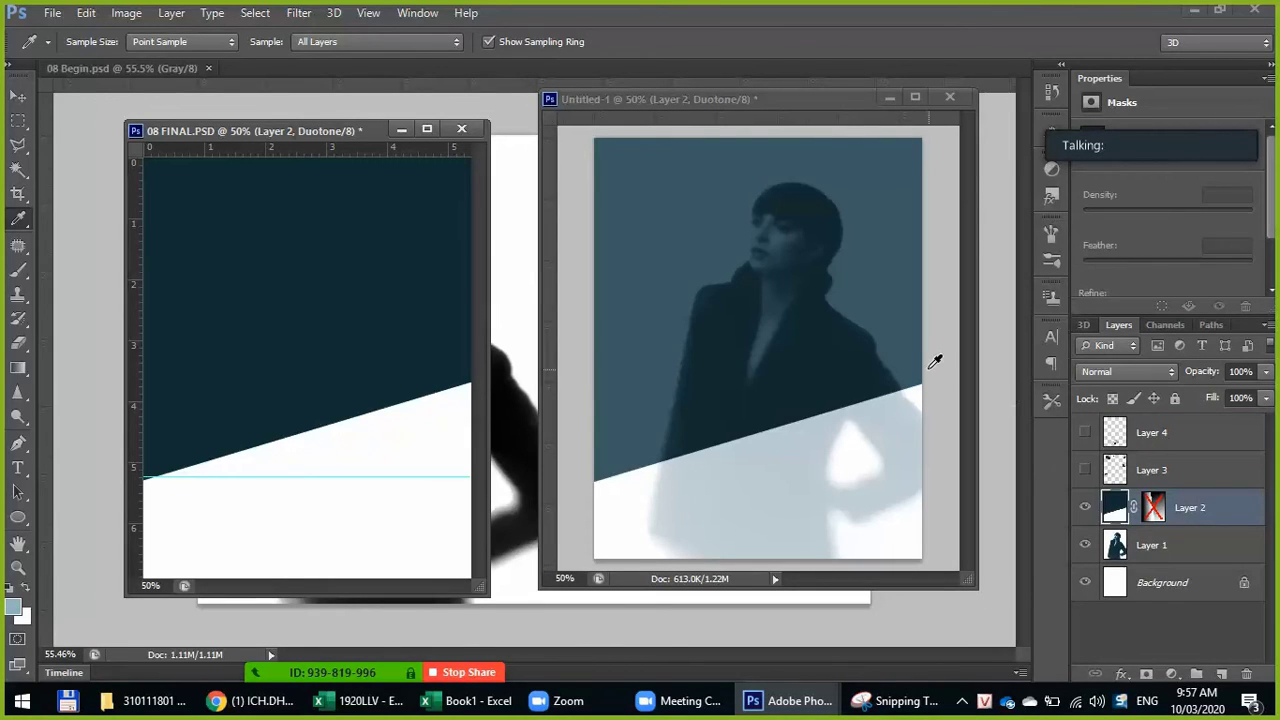
{"action": "left_click", "coordinate": [813, 95]}
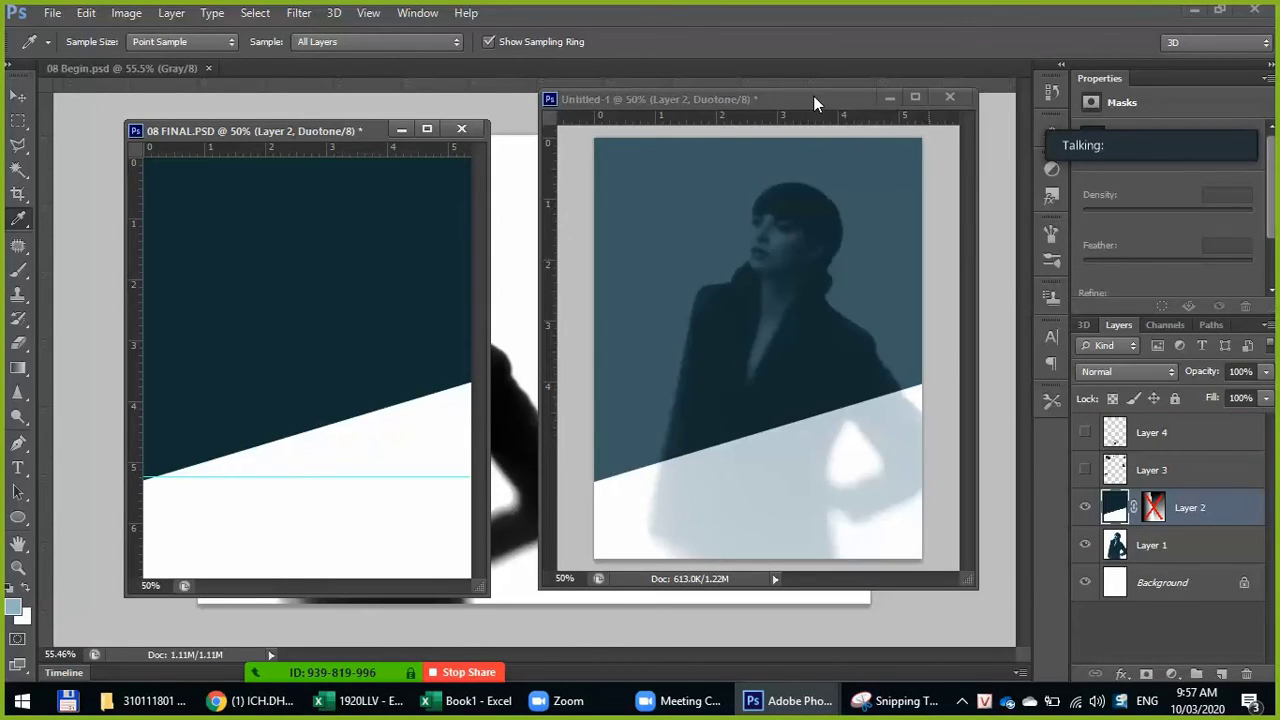
{"action": "left_click", "coordinate": [1146, 675]}
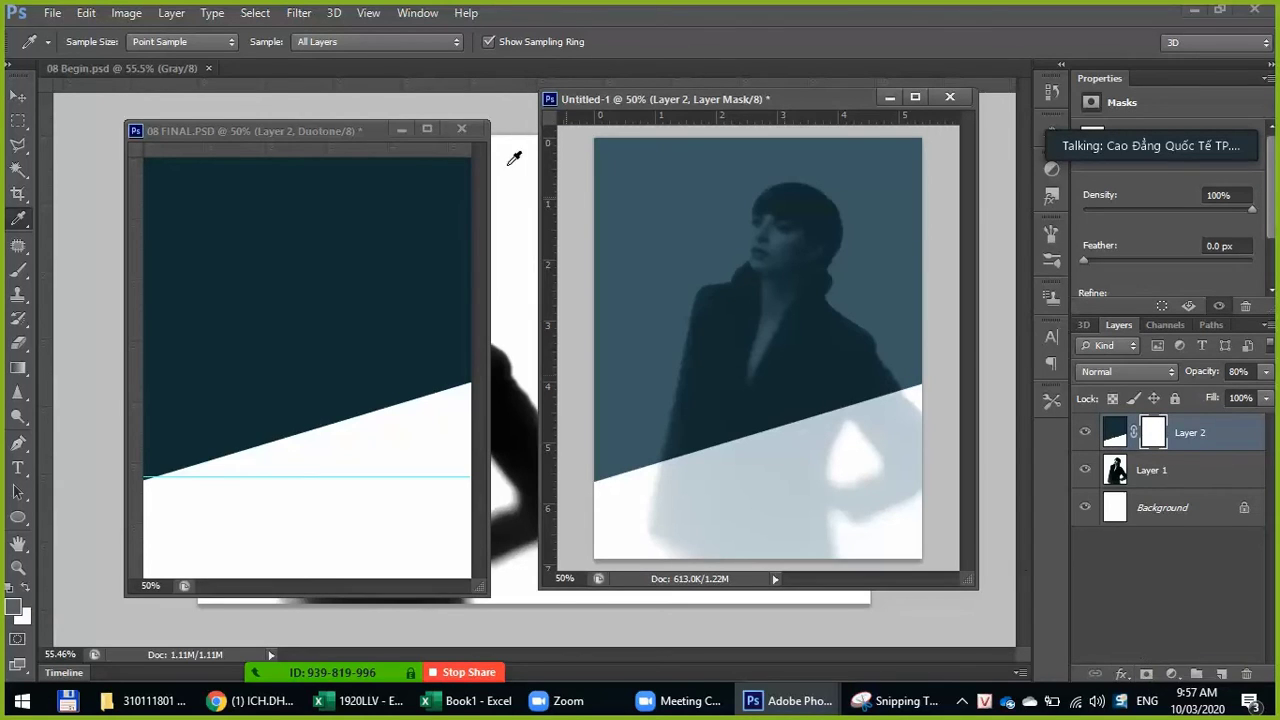
{"action": "left_click", "coordinate": [335, 131]}
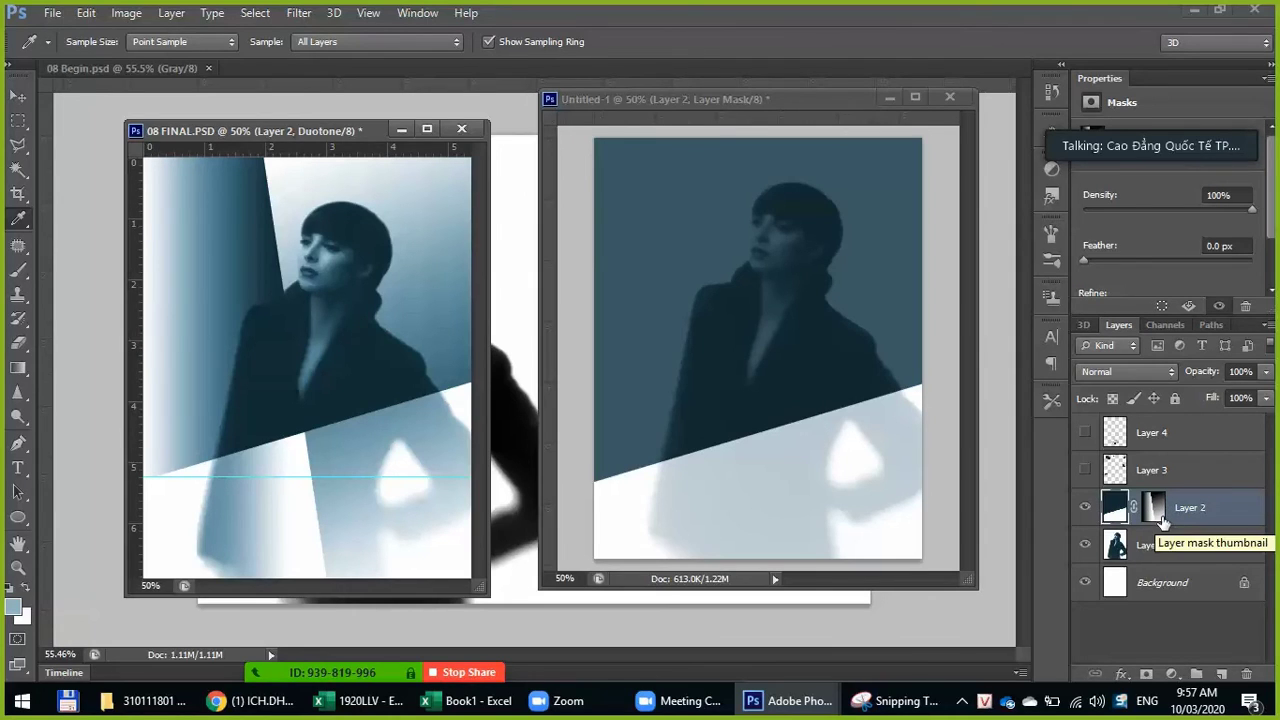
{"action": "left_click", "coordinate": [18, 146]}
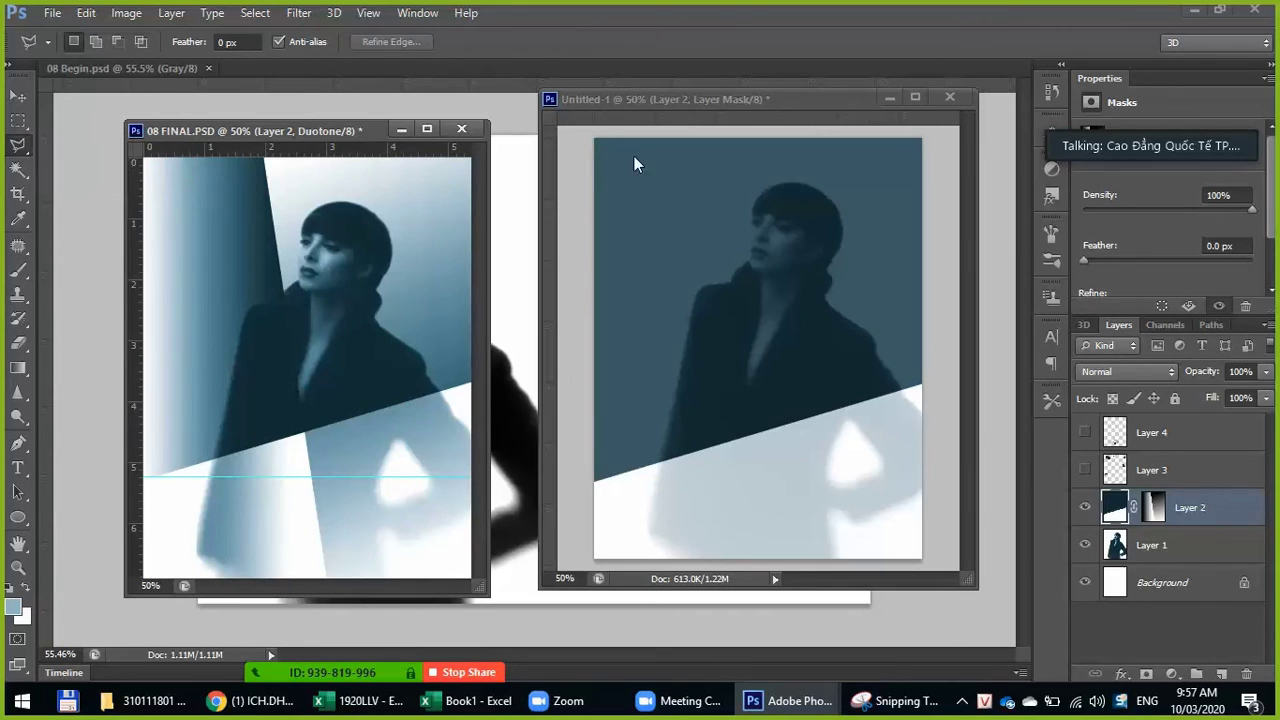
Step: Outline a steep diagonal strip along Untitled-1's left side and make white the foreground colour
{"action": "left_click", "coordinate": [587, 132]}
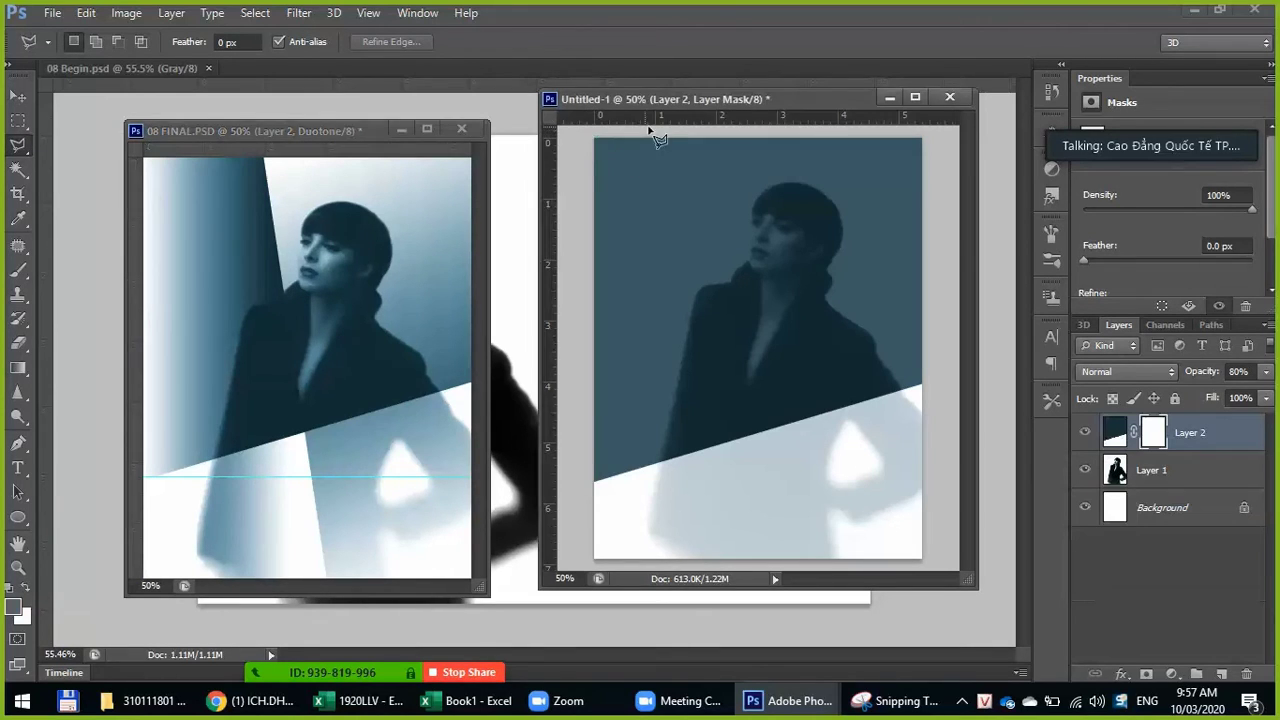
{"action": "left_click", "coordinate": [576, 132]}
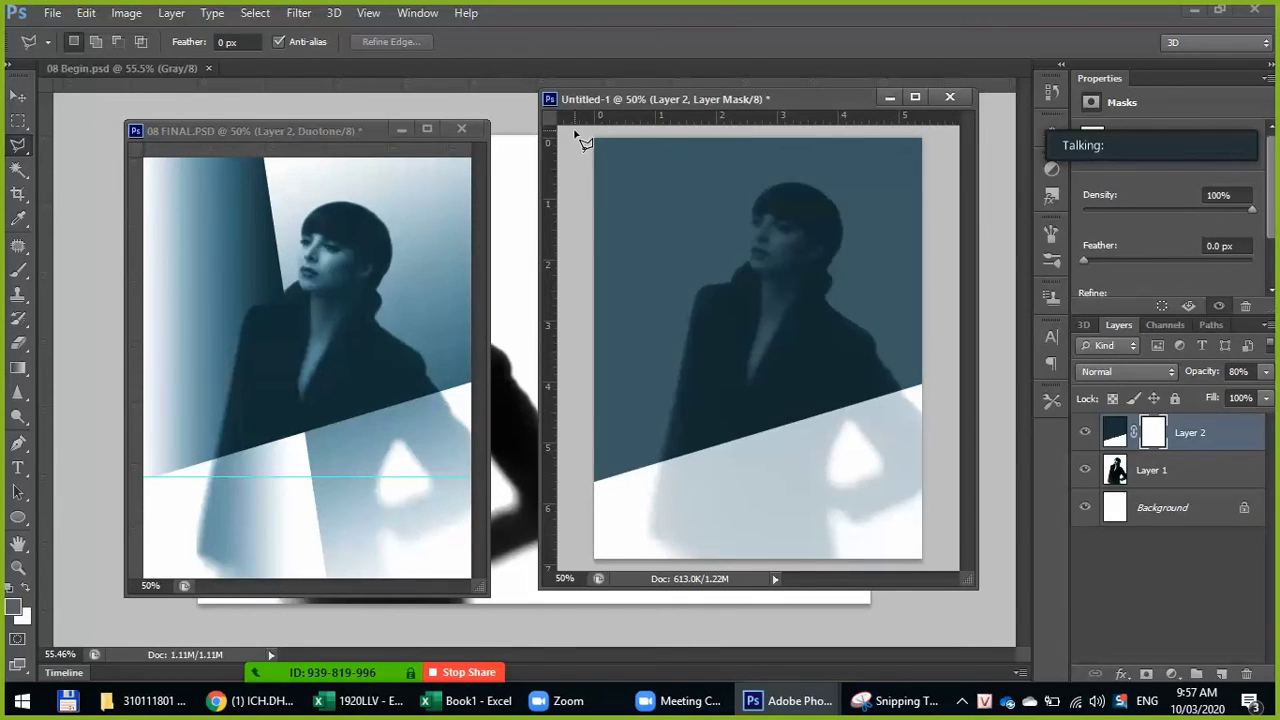
{"action": "left_click", "coordinate": [680, 131]}
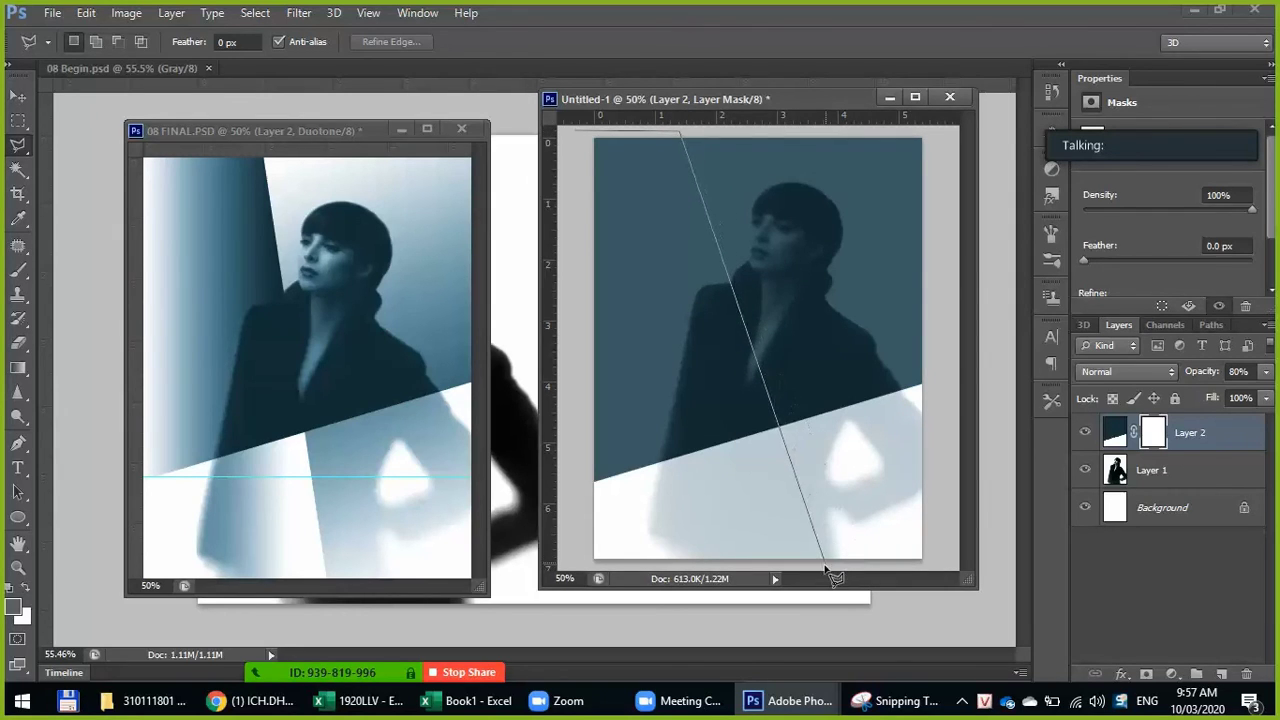
{"action": "left_click", "coordinate": [814, 568]}
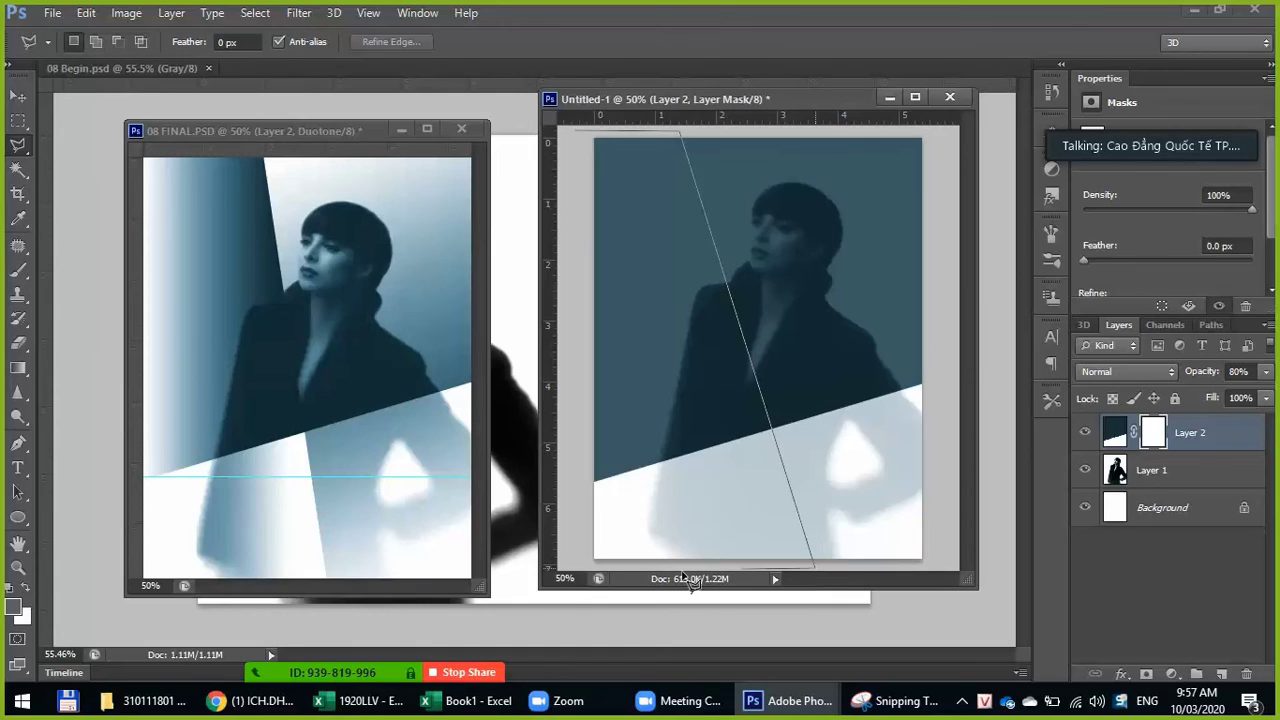
{"action": "double_click", "coordinate": [578, 566]}
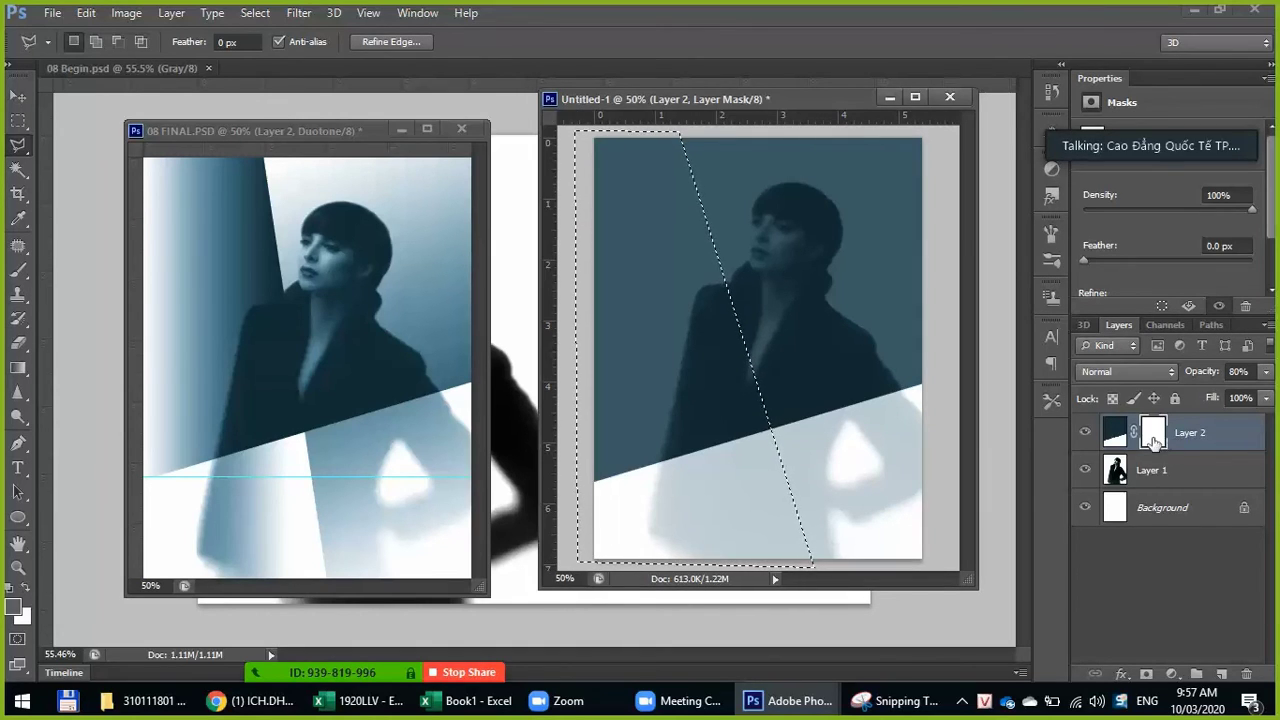
{"action": "left_click", "coordinate": [27, 591]}
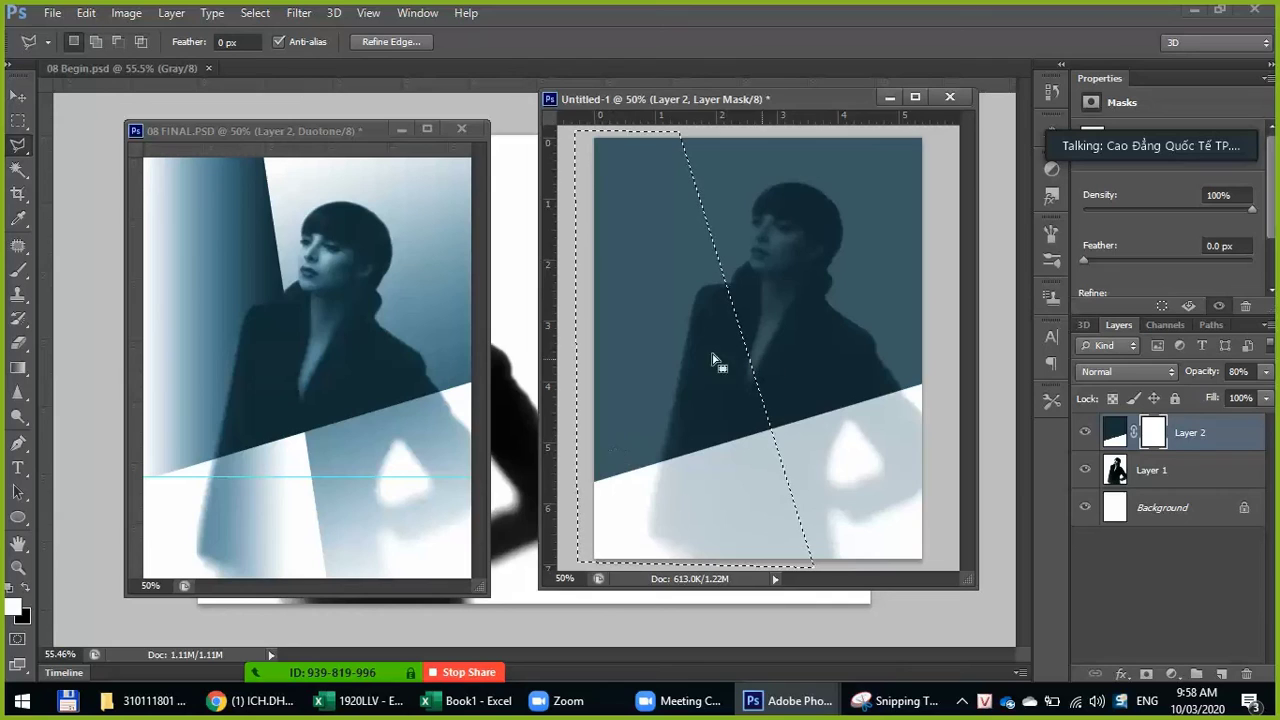
{"action": "left_click", "coordinate": [20, 368]}
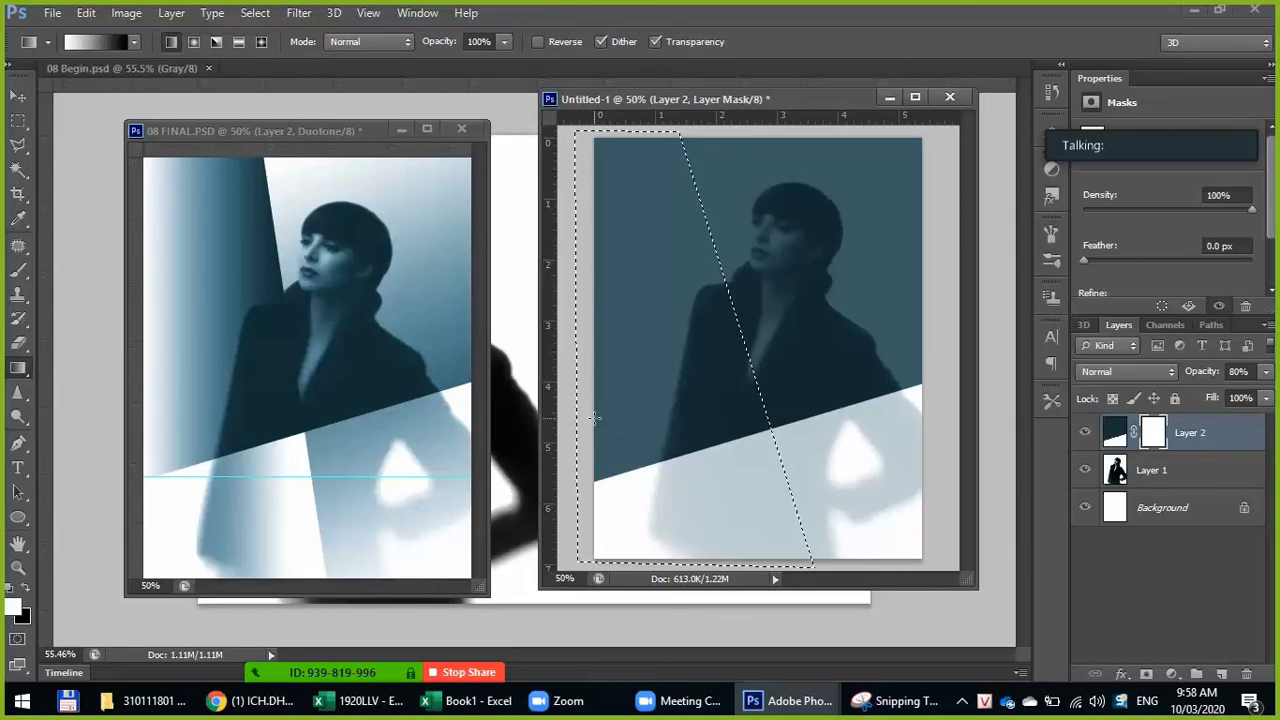
Step: Reset colours to black and white and fade the left strip of Layer 2's mask with a gradient
{"action": "left_click_drag", "start_coordinate": [594, 418], "coordinate": [740, 376]}
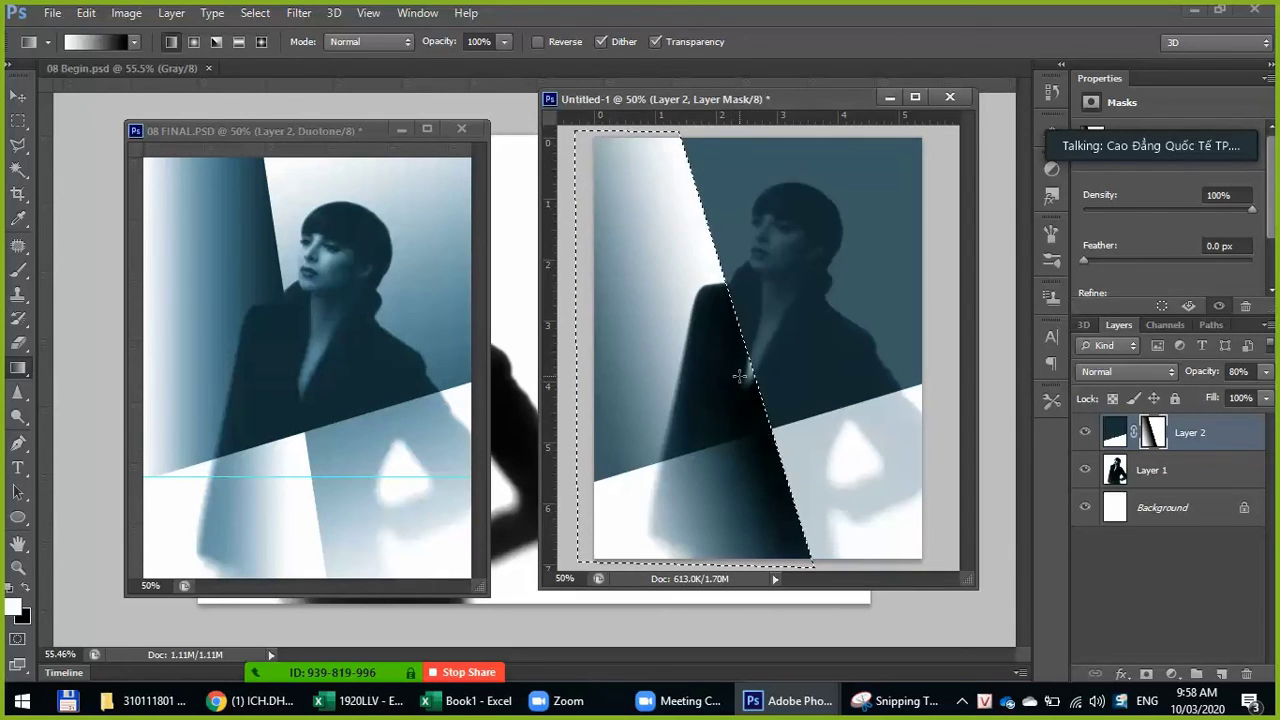
{"action": "left_click", "coordinate": [27, 584]}
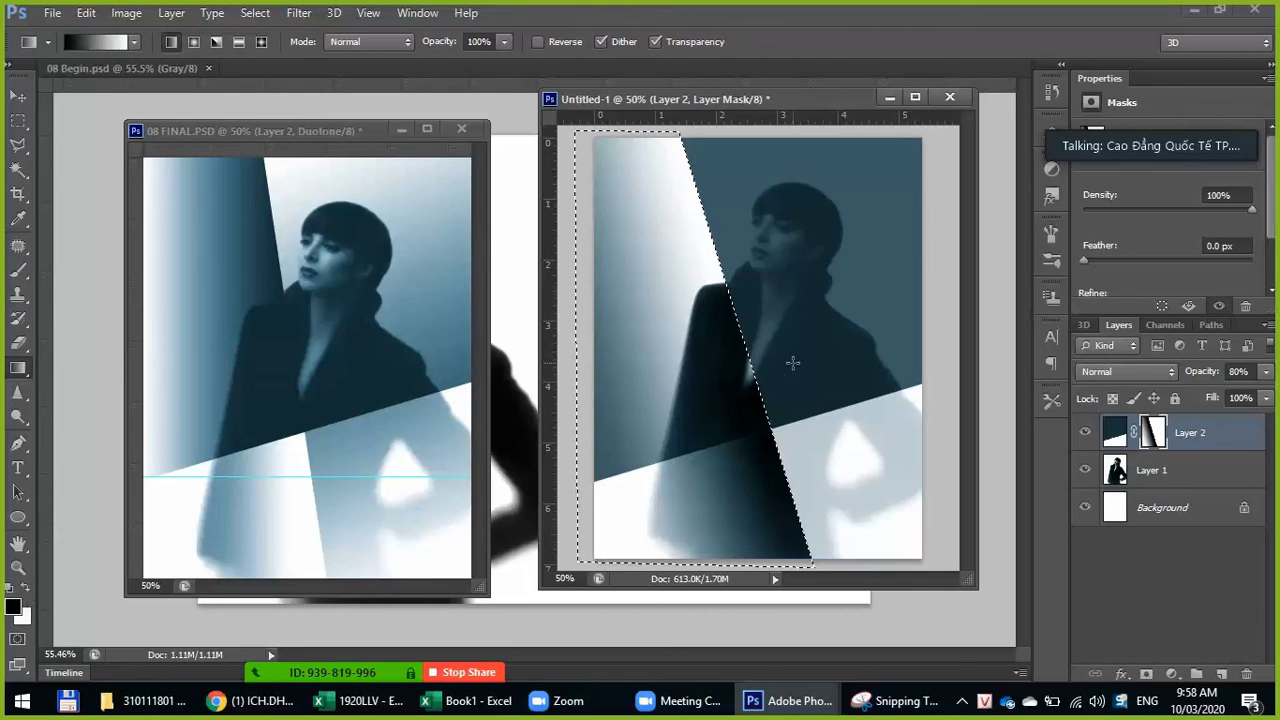
{"action": "left_click_drag", "start_coordinate": [578, 412], "coordinate": [735, 352]}
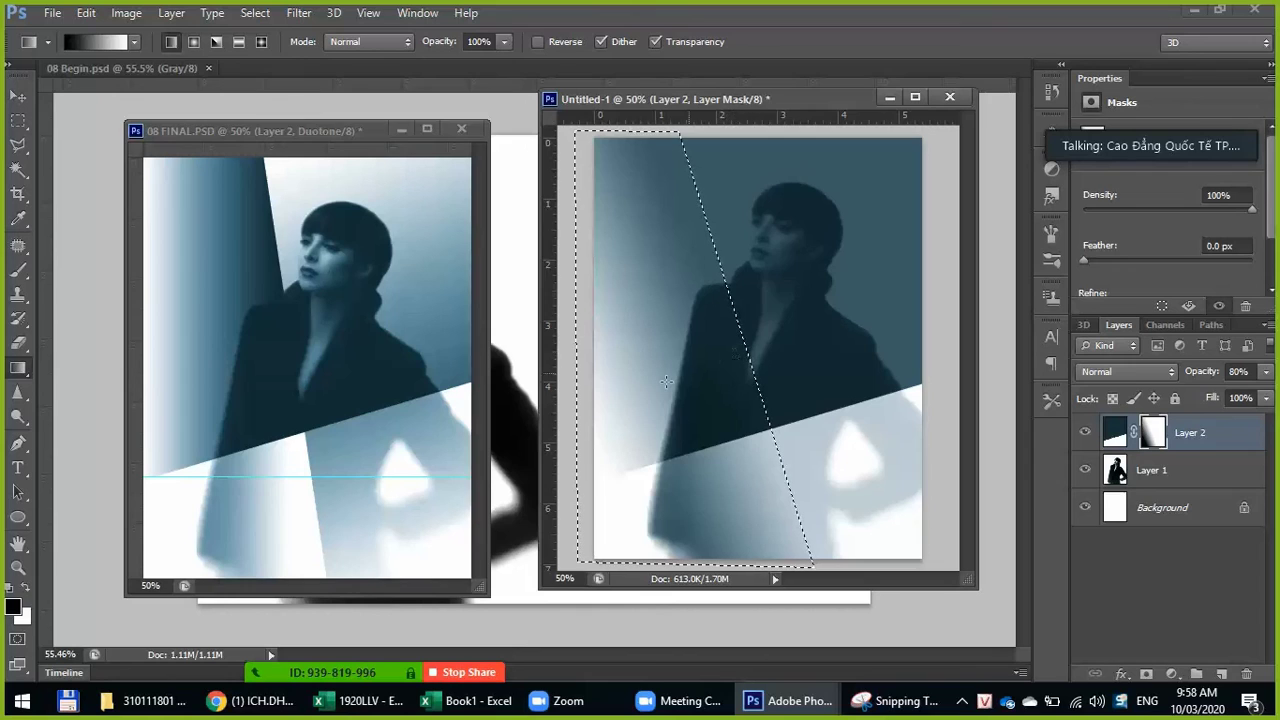
{"action": "left_click_drag", "start_coordinate": [710, 352], "coordinate": [710, 352]}
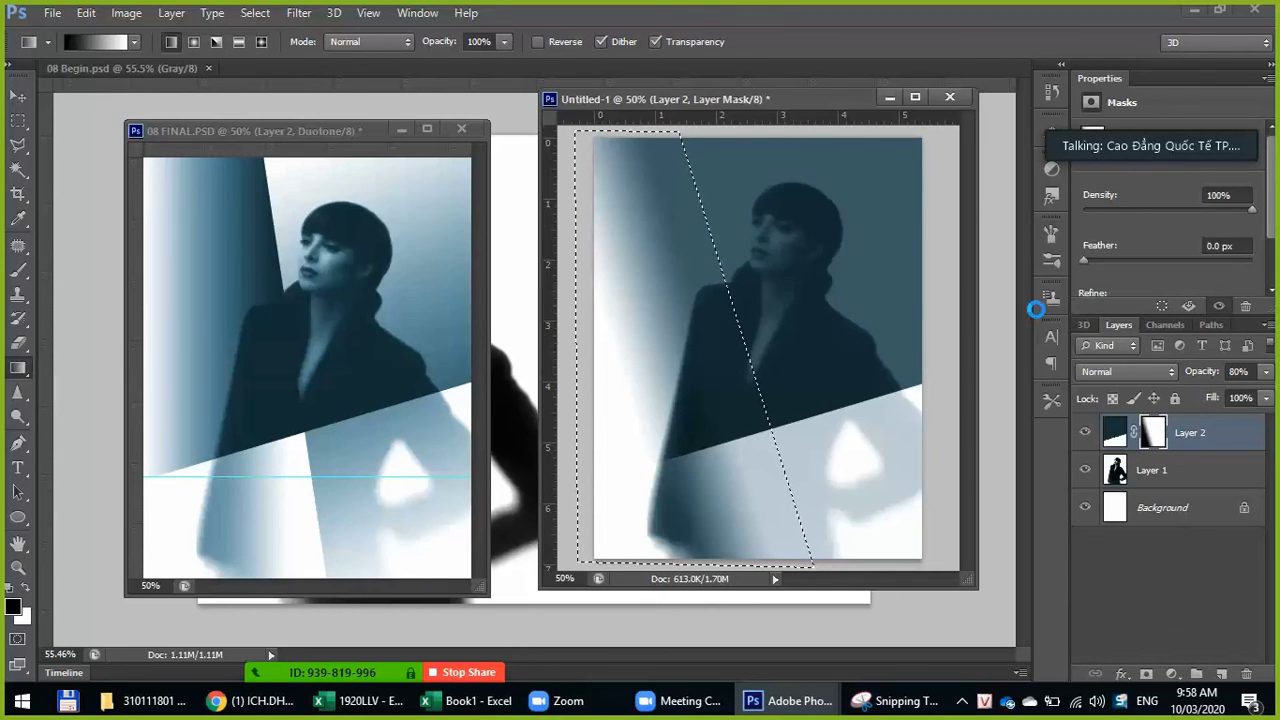
Step: Invert the selection, fade the right side with a vertical gradient, deselect, then switch to 08 FINAL.PSD
{"action": "key", "text": "ctrl+shift+i"}
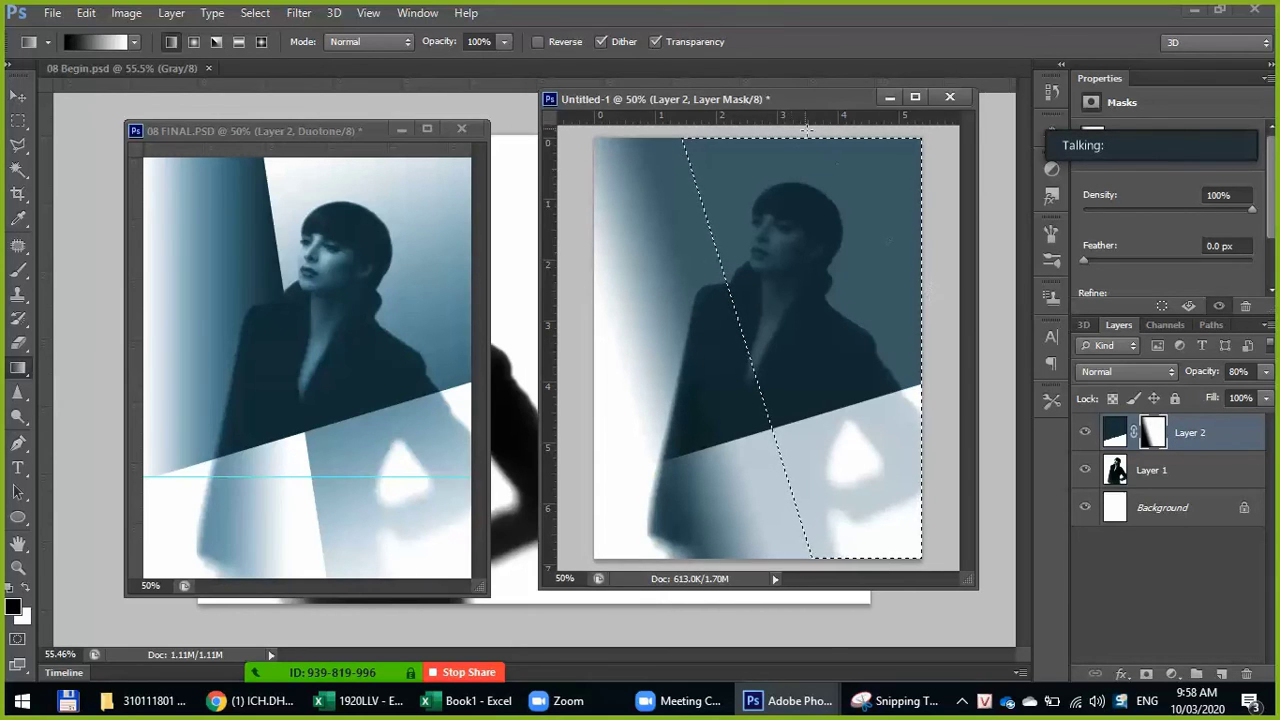
{"action": "left_click_drag", "start_coordinate": [832, 145], "coordinate": [831, 438]}
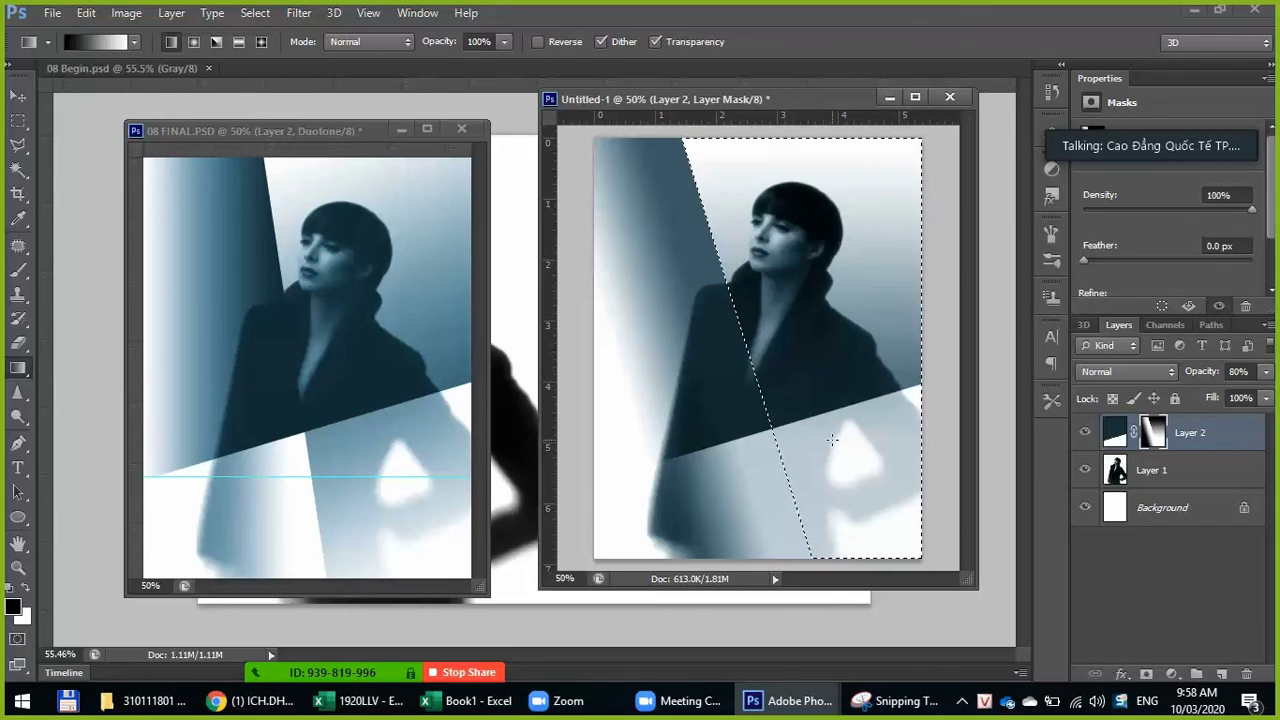
{"action": "key", "text": "ctrl+d"}
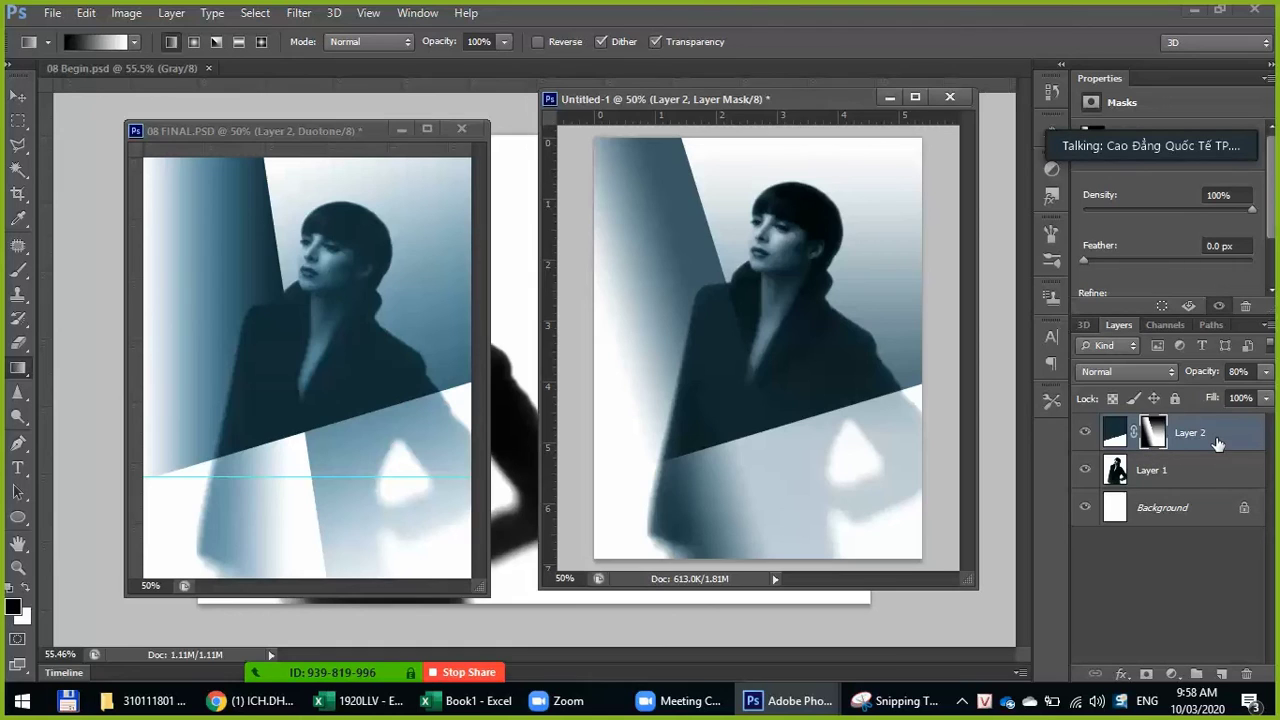
{"action": "left_click", "coordinate": [336, 130]}
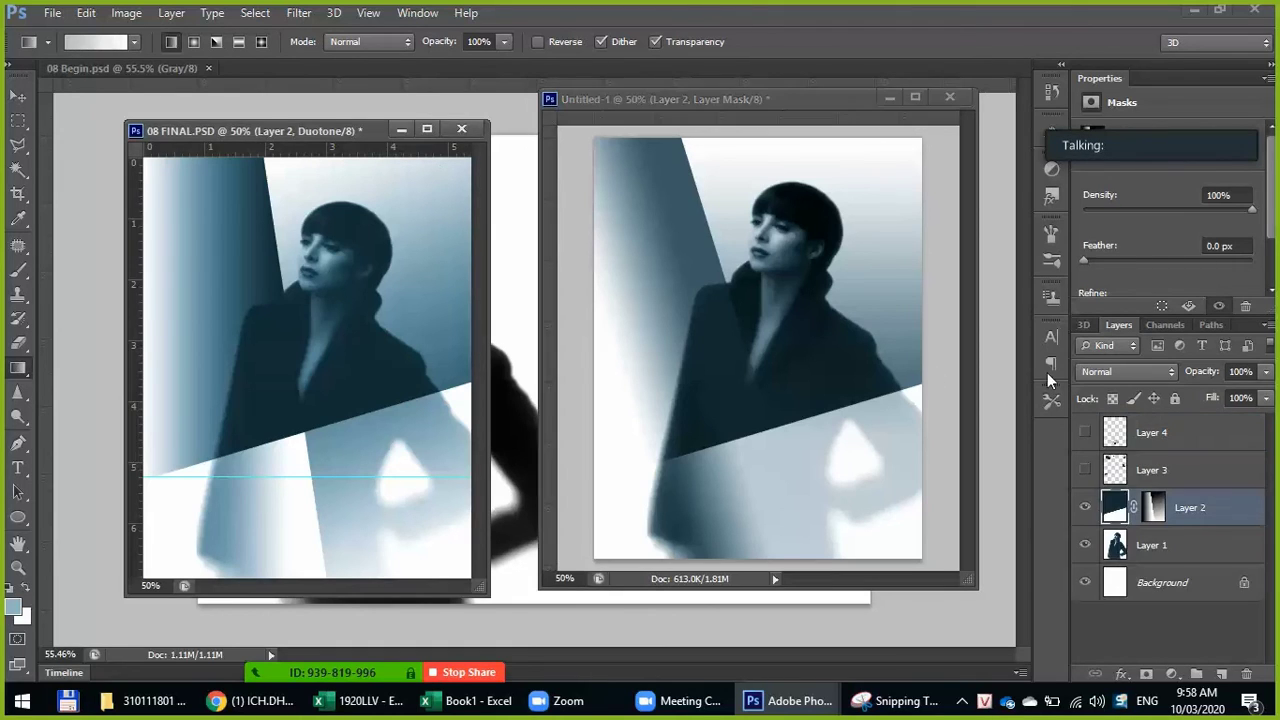
Step: Show and select the leaves Layer 3 and BEL FOGLIO logo Layer 4 in 08 FINAL.PSD, then minimize it
{"action": "left_click", "coordinate": [1085, 470]}
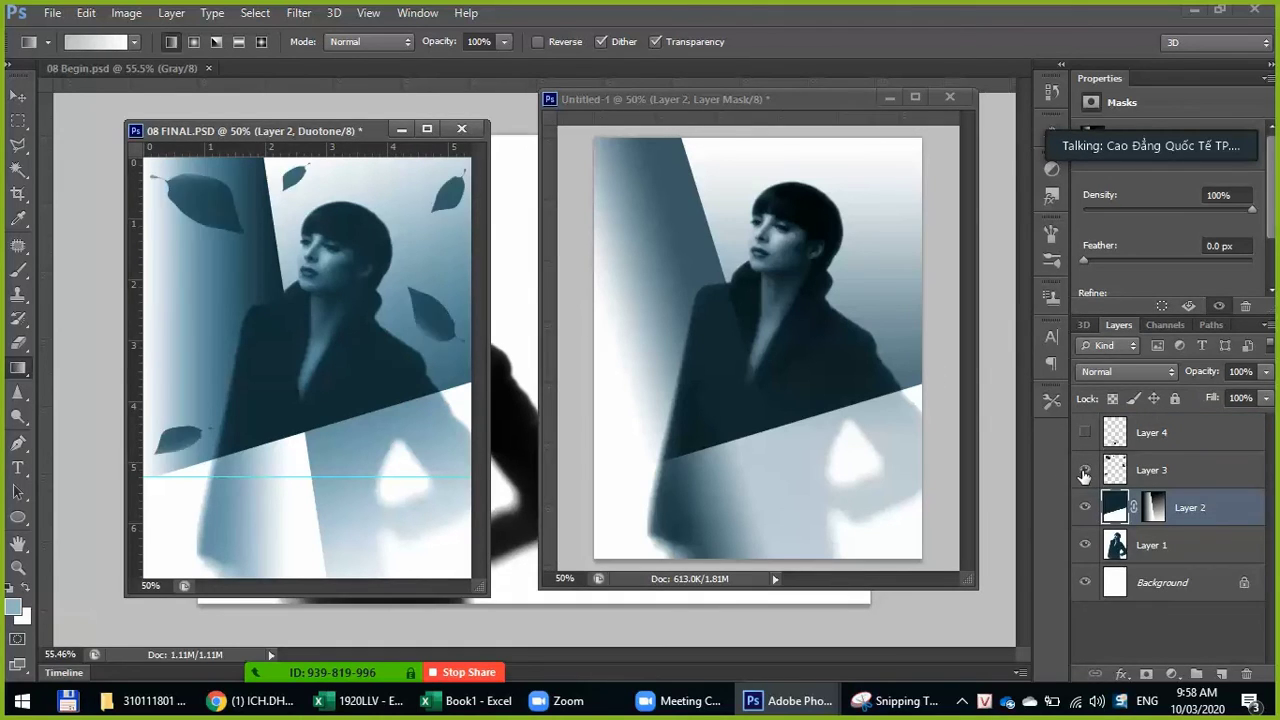
{"action": "left_click", "coordinate": [1195, 472]}
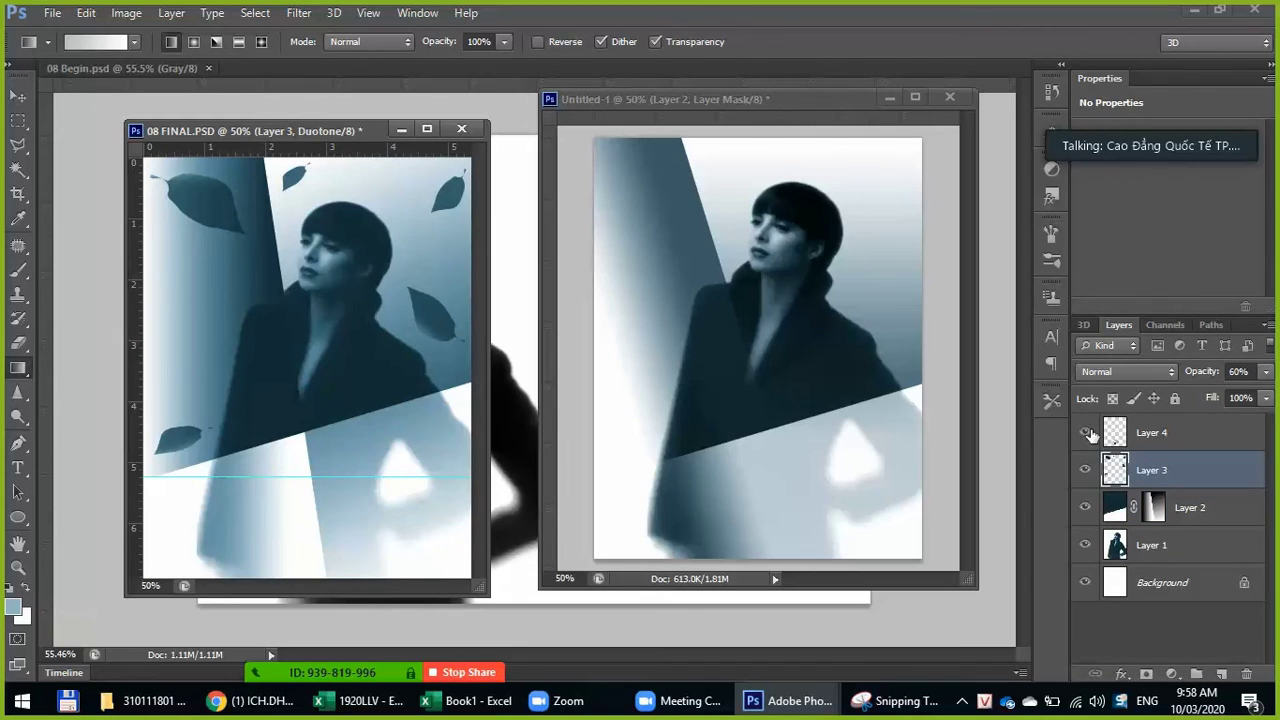
{"action": "left_click", "coordinate": [1086, 433]}
{"action": "left_click", "coordinate": [1172, 442]}
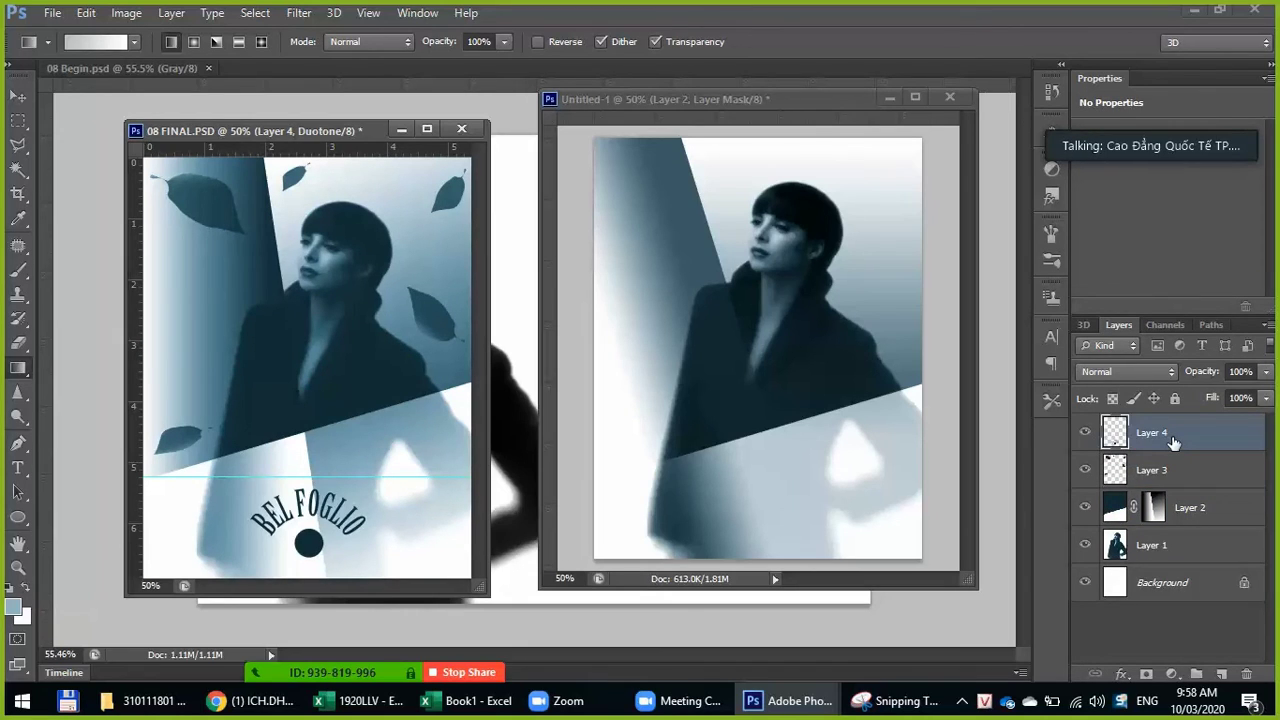
{"action": "left_click", "coordinate": [401, 129]}
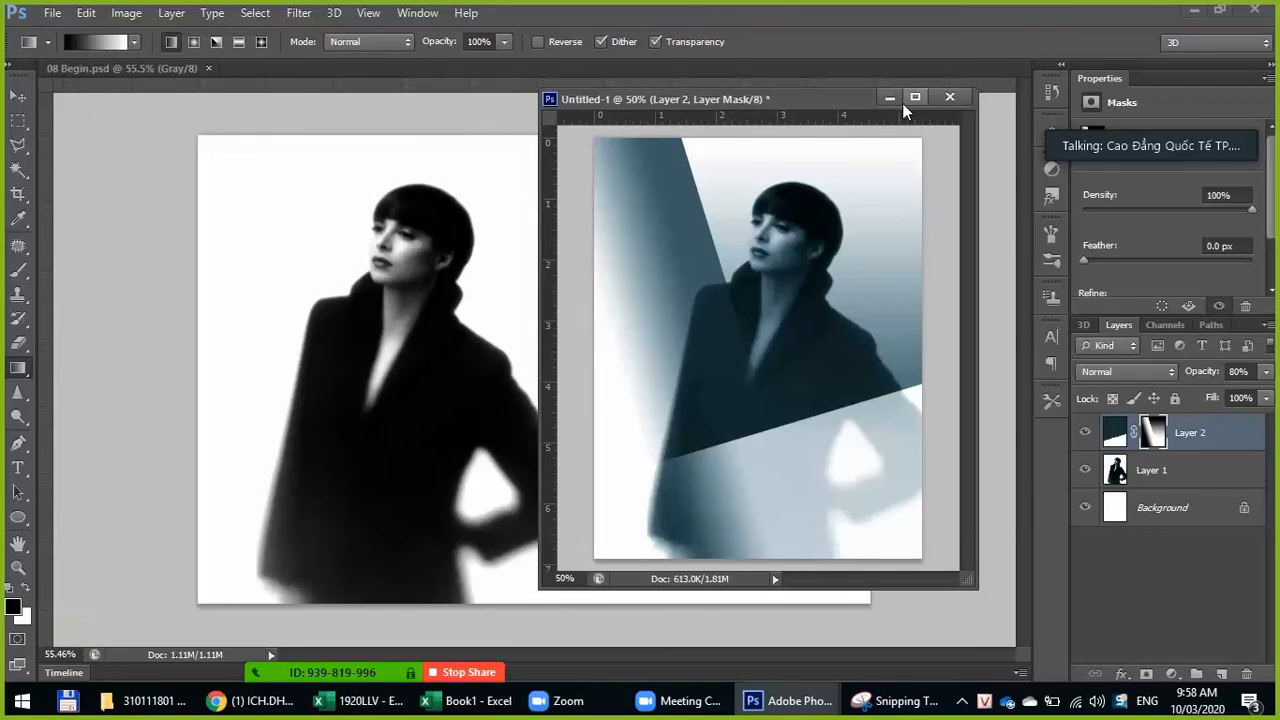
Step: Minimize Untitled-1 and marquee-select the leaves and BEL FOGLIO logo on 08 Begin.psd's right half
{"action": "left_click", "coordinate": [890, 97]}
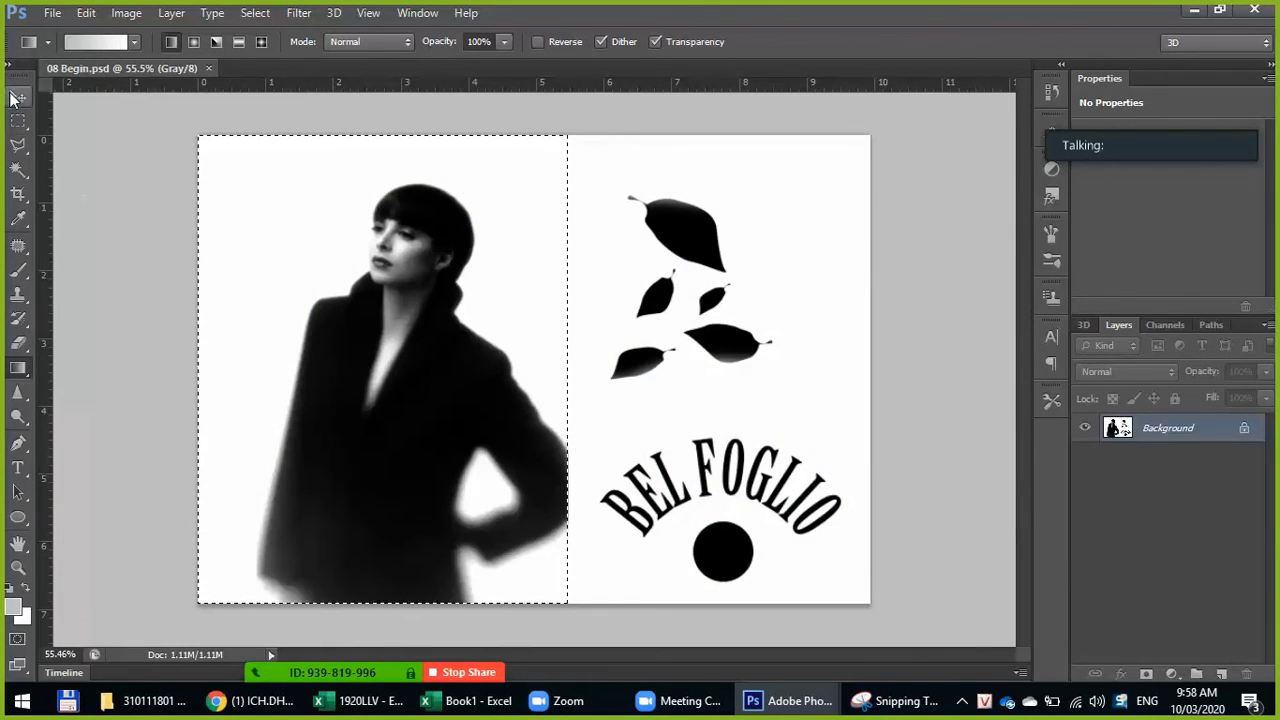
{"action": "left_click", "coordinate": [18, 120]}
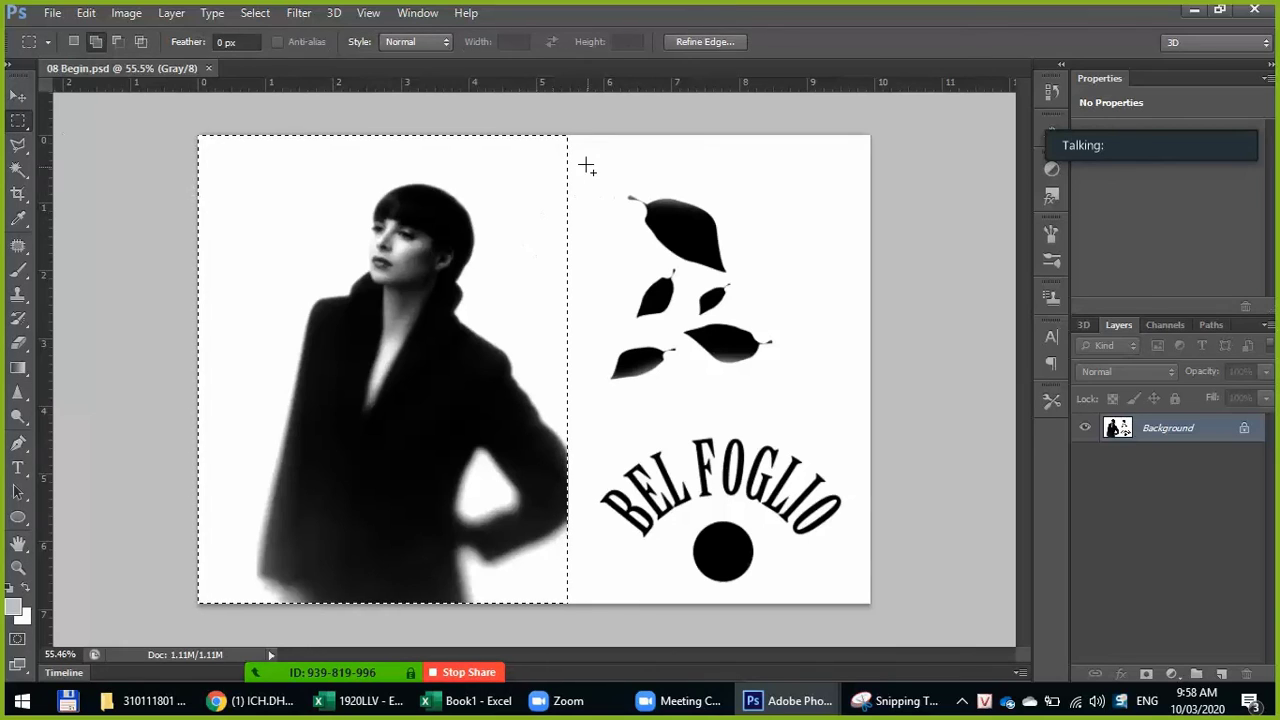
{"action": "mouse_move", "coordinate": [569, 145]}
{"action": "left_mouse_down"}
{"action": "mouse_move", "coordinate": [785, 545]}
{"action": "mouse_move", "coordinate": [845, 589]}
{"action": "left_mouse_up"}
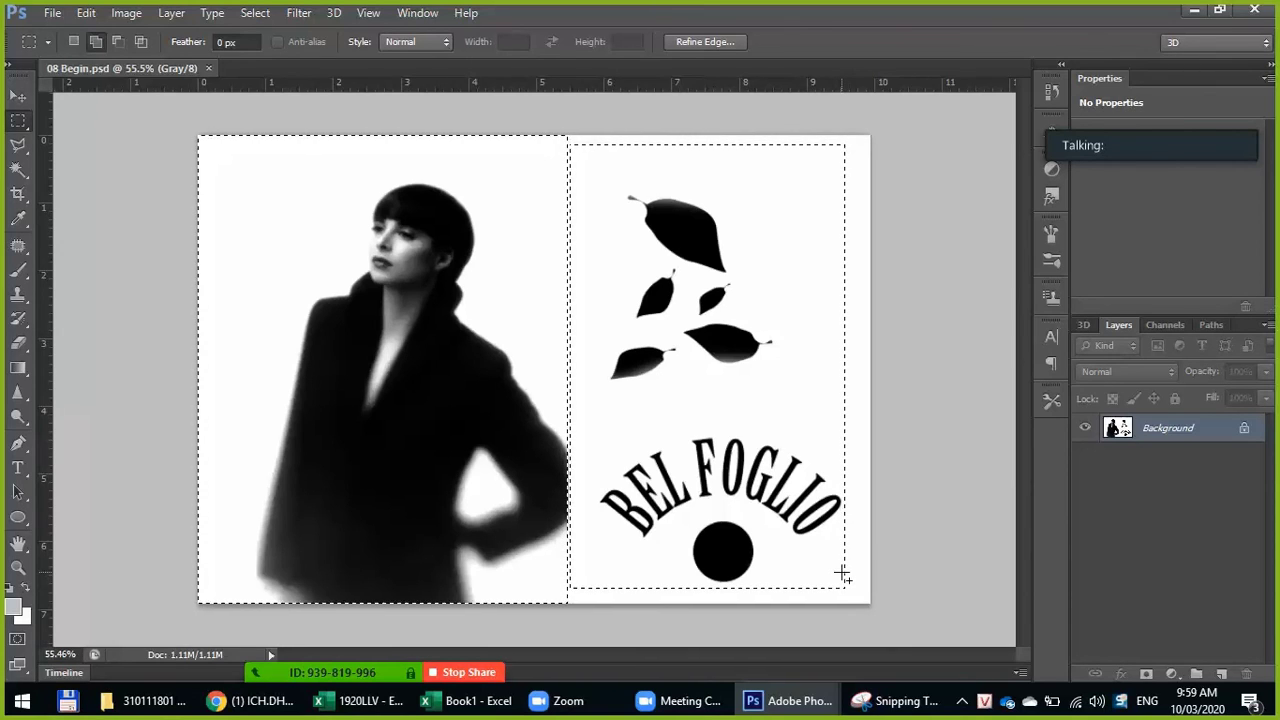
{"action": "key", "text": "ctrl+d"}
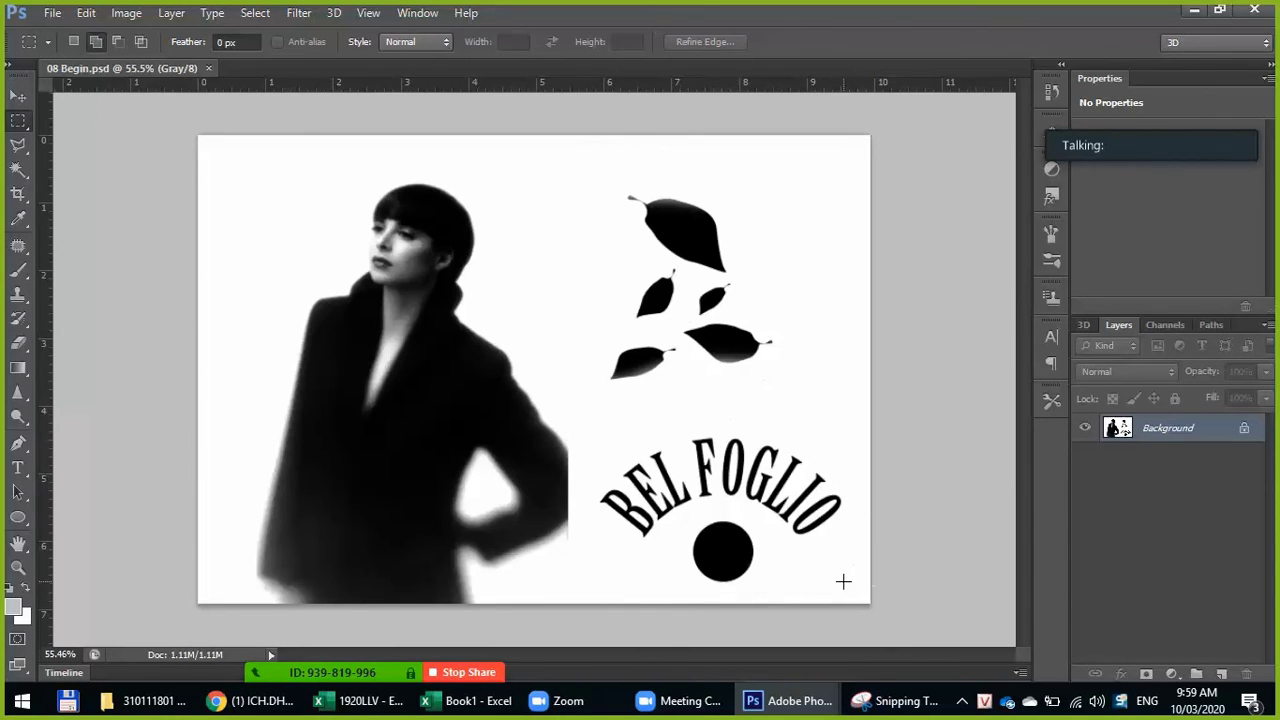
{"action": "left_click_drag", "start_coordinate": [846, 591], "coordinate": [773, 423]}
{"action": "left_click_drag", "start_coordinate": [617, 289], "coordinate": [577, 181]}
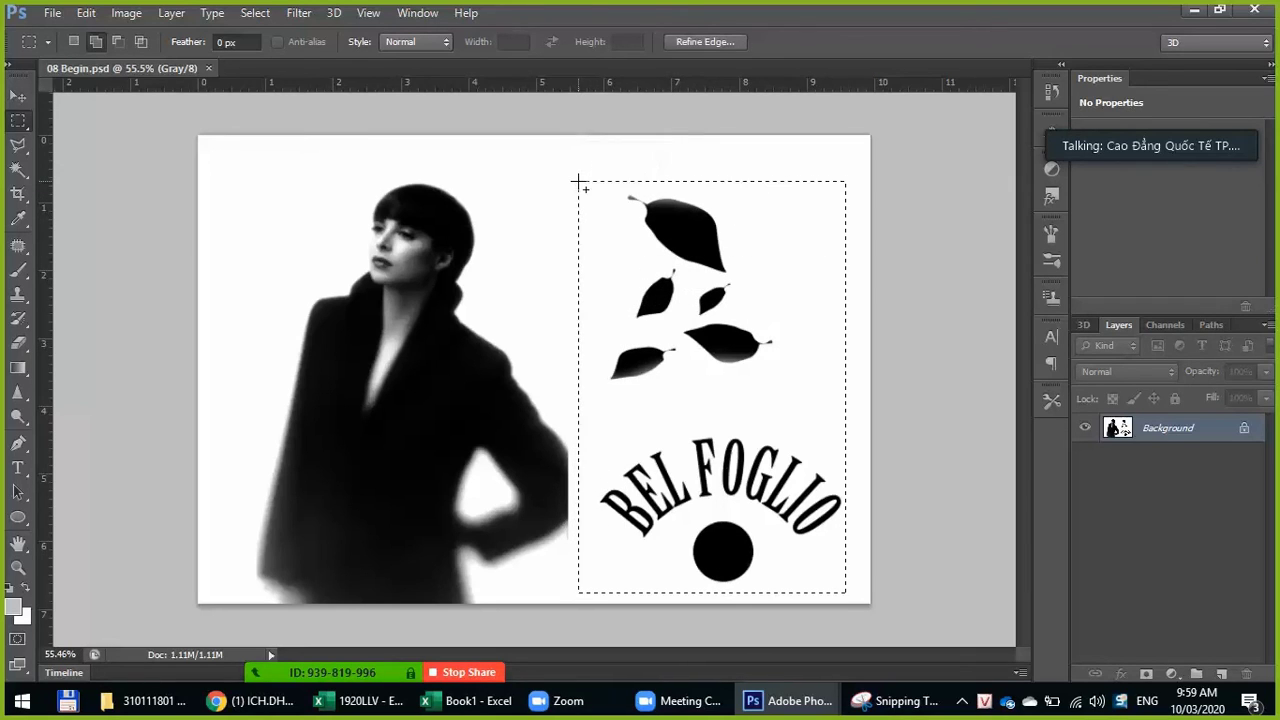
{"action": "mouse_move", "coordinate": [788, 700]}
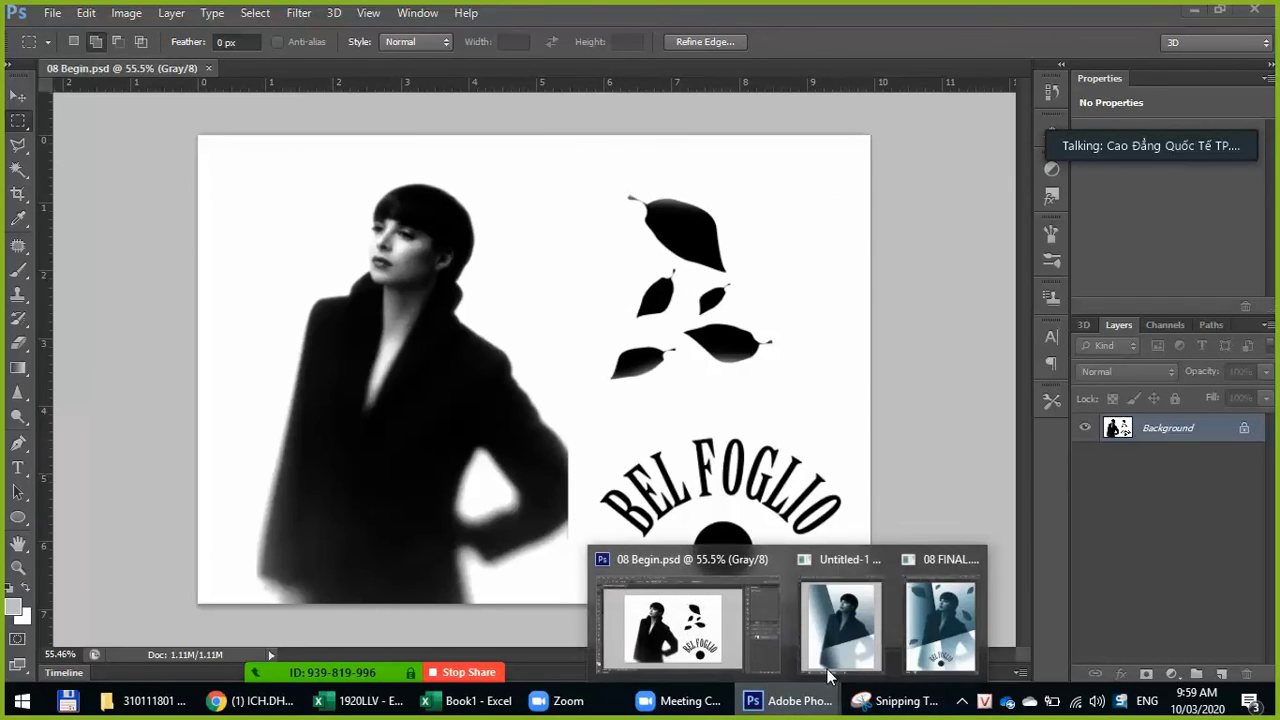
Step: Paste the leaves and logo into Untitled-1 as Layer 3 and Magic Wand-delete its white background
{"action": "left_click", "coordinate": [920, 619]}
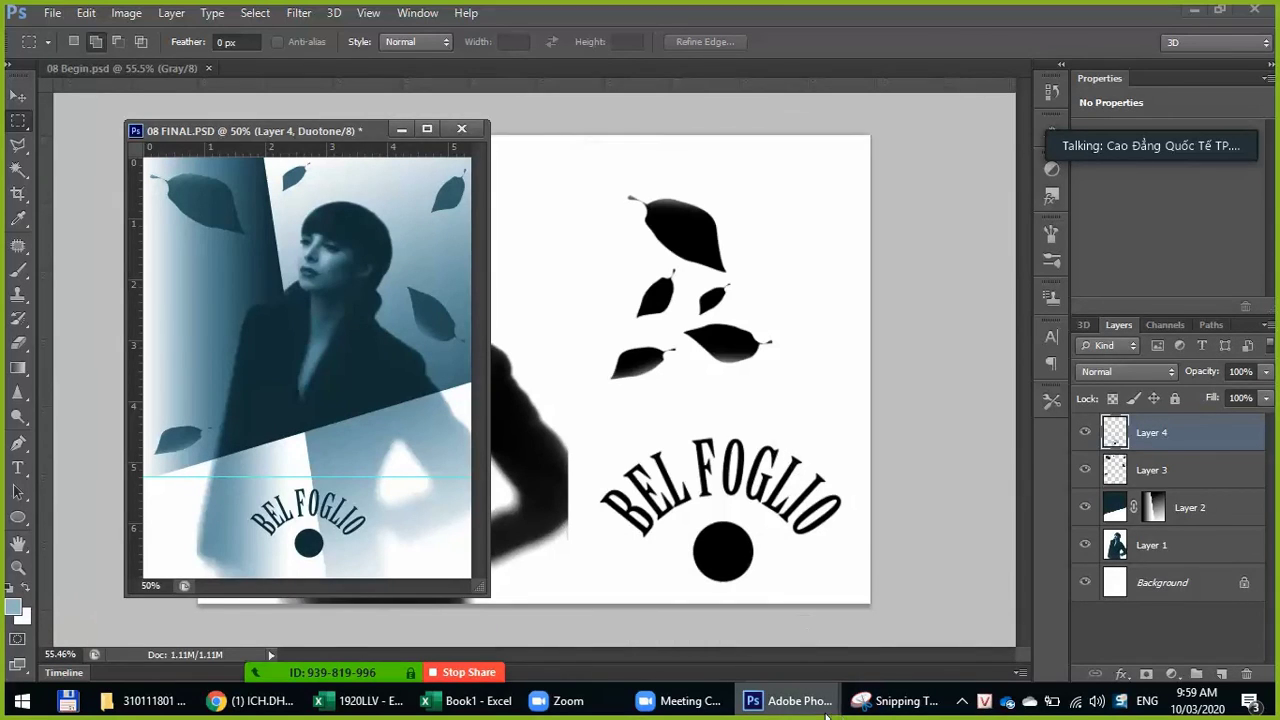
{"action": "mouse_move", "coordinate": [788, 700]}
{"action": "left_click", "coordinate": [845, 627]}
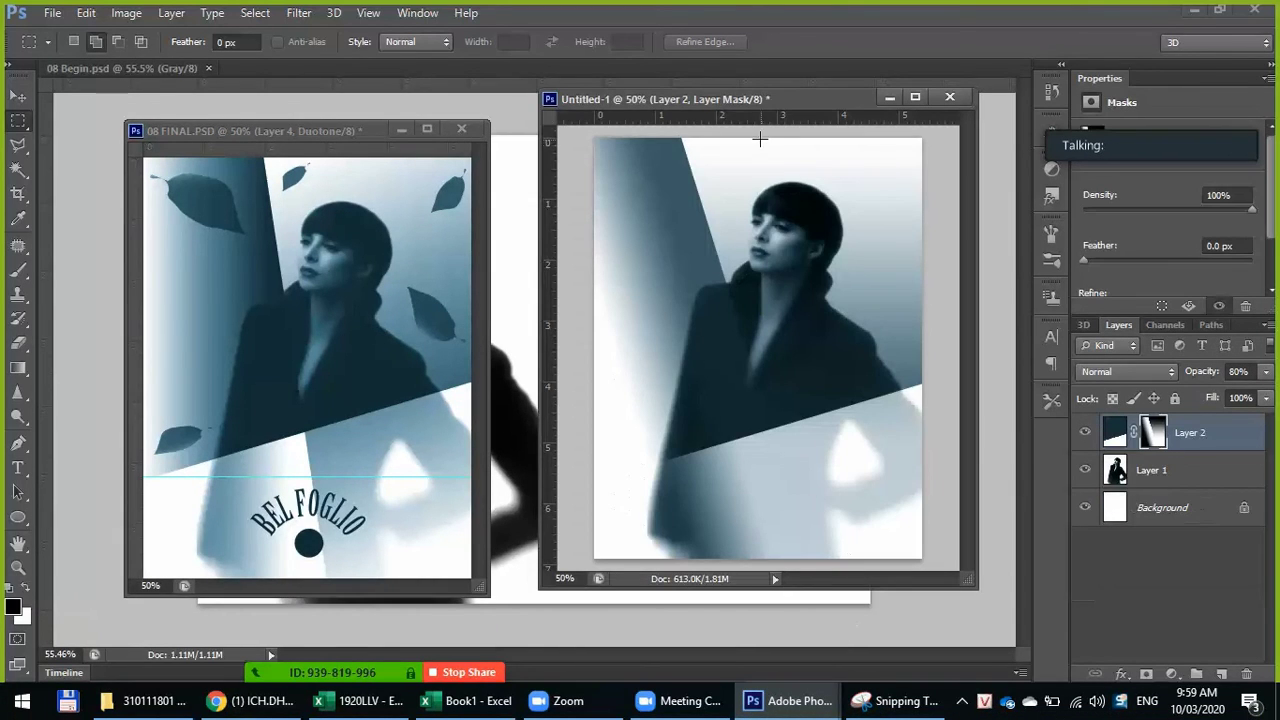
{"action": "key", "text": "ctrl+v"}
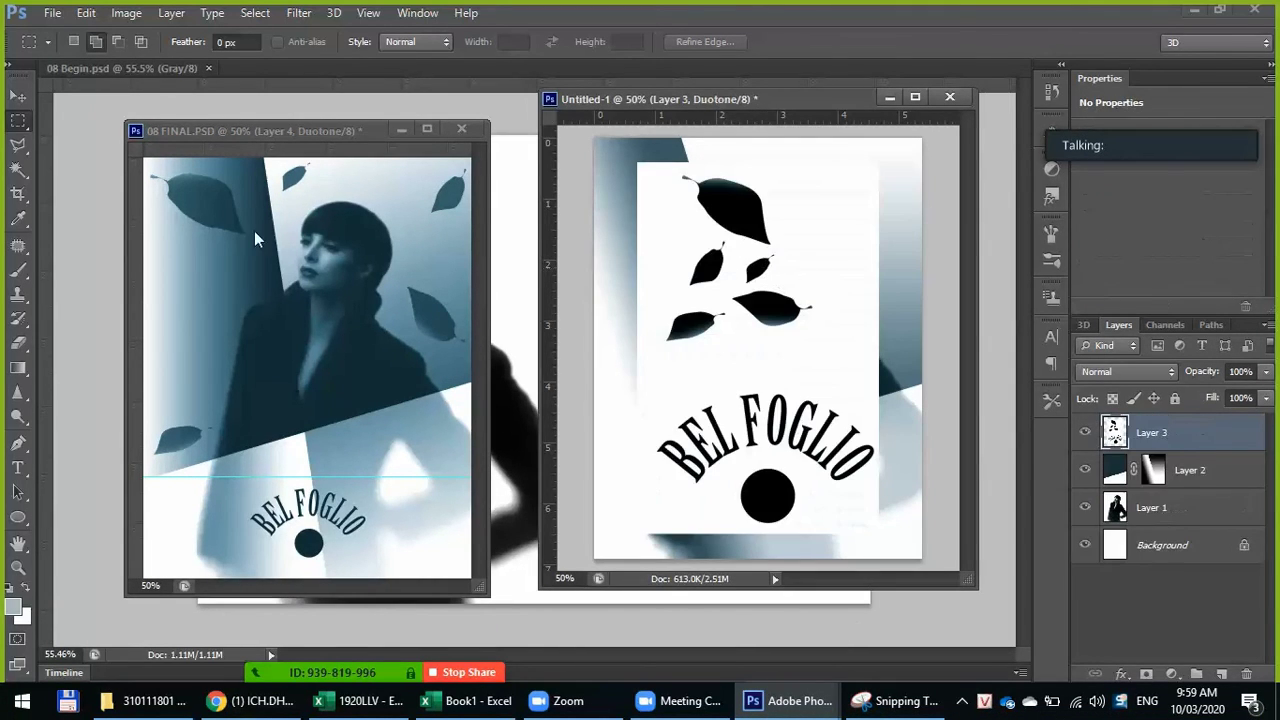
{"action": "left_click", "coordinate": [18, 170]}
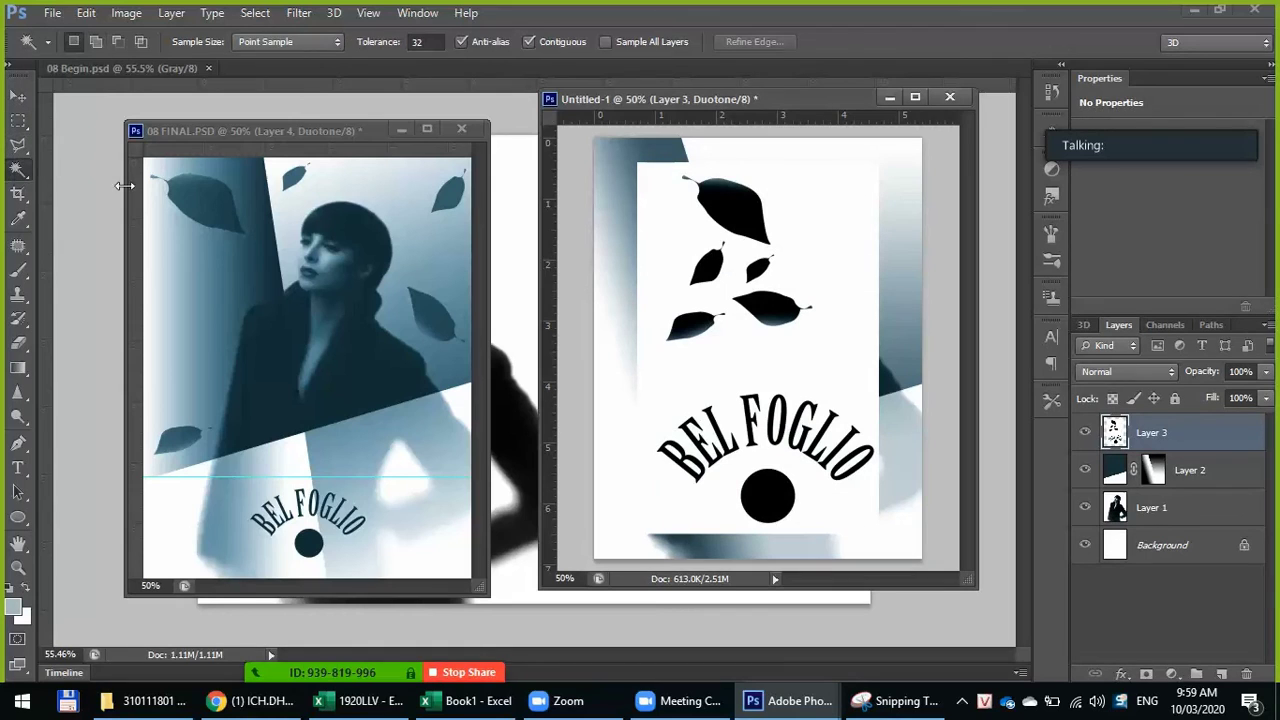
{"action": "left_click", "coordinate": [847, 239]}
{"action": "key", "text": "Delete"}
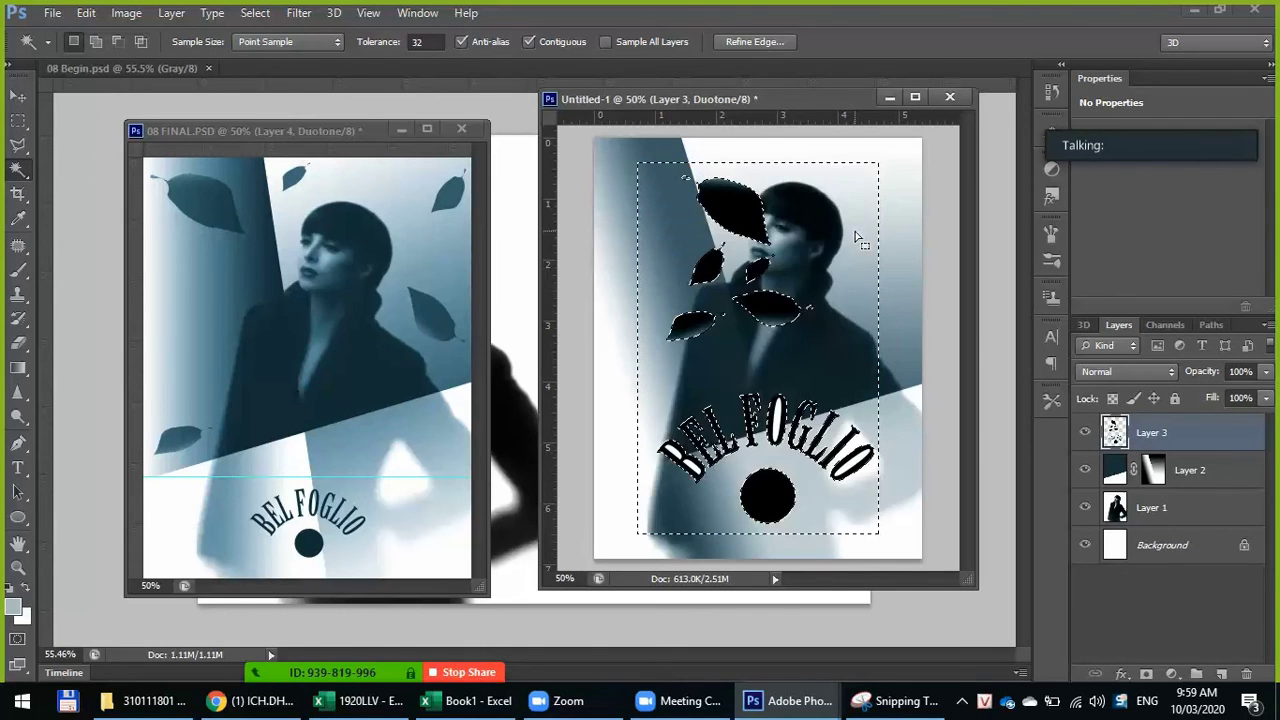
{"action": "scroll", "coordinate": [858, 350], "scroll_direction": "down", "scroll_amount": 3}
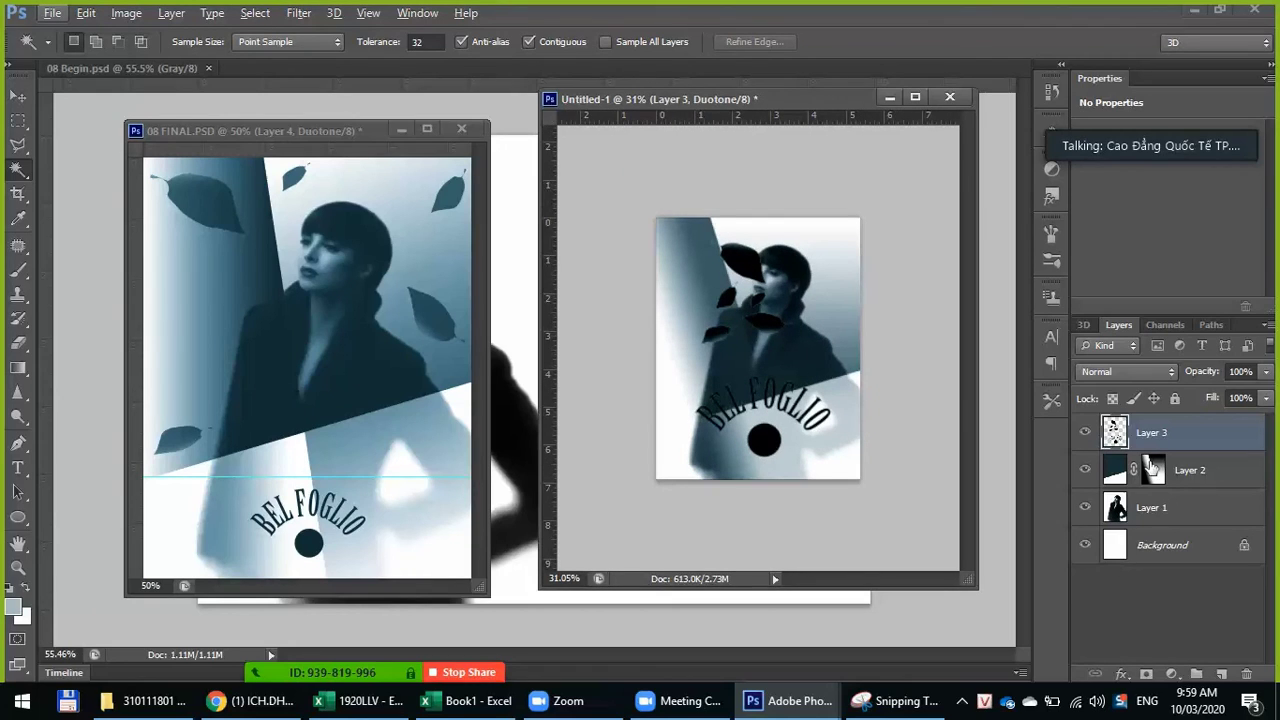
{"action": "left_click", "coordinate": [1084, 432]}
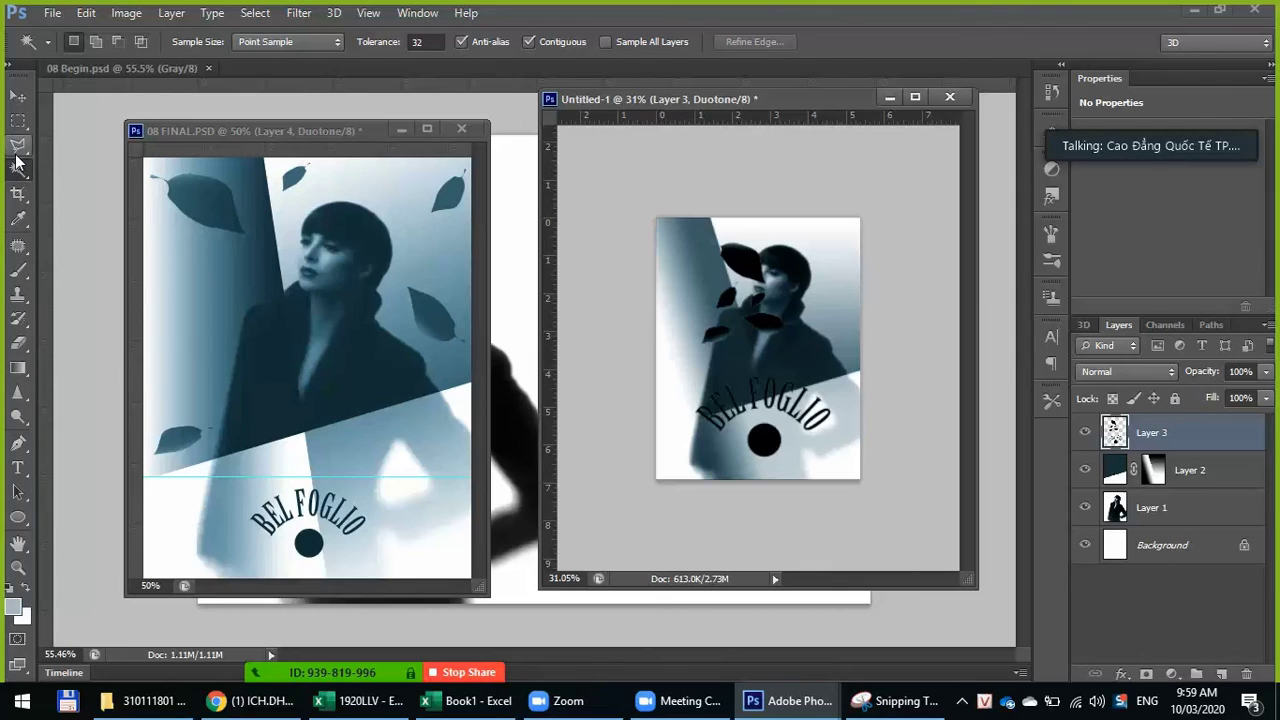
Step: Cut the BEL FOGLIO logo out of Layer 3 and paste it onto its own Layer 4
{"action": "left_click", "coordinate": [18, 120]}
{"action": "left_click_drag", "start_coordinate": [875, 492], "coordinate": [652, 363]}
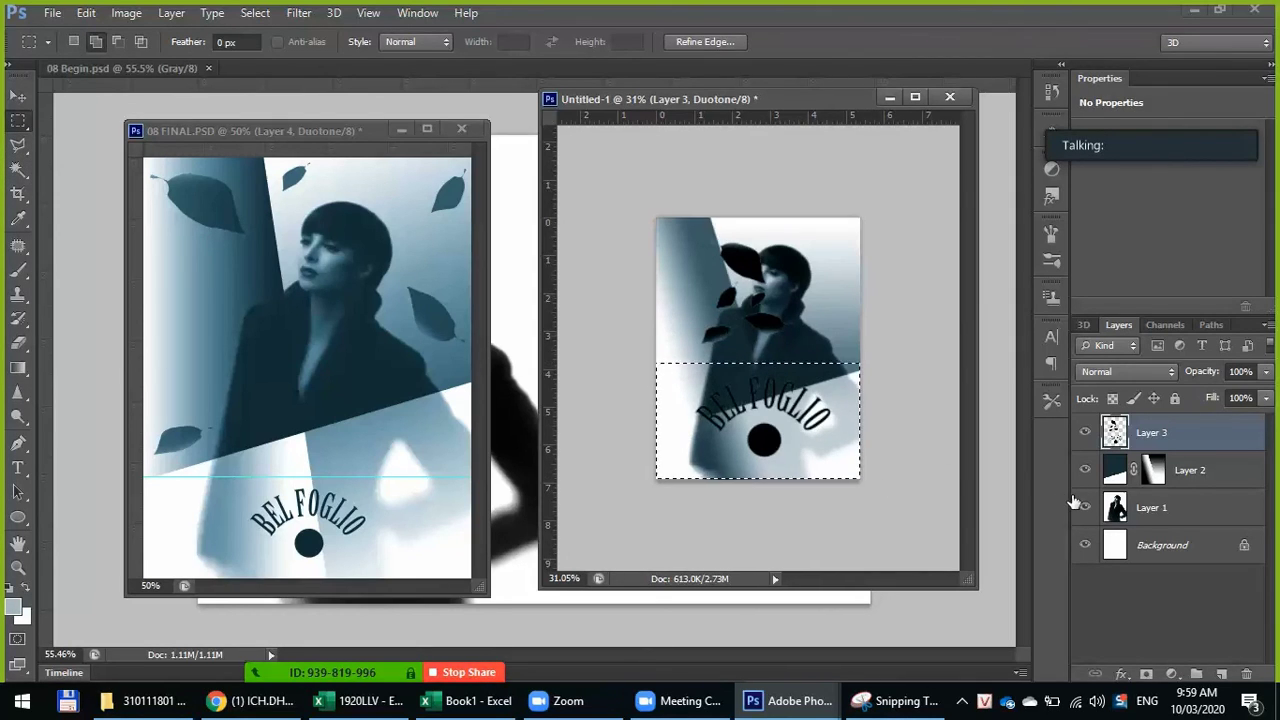
{"action": "key", "text": "ctrl+x"}
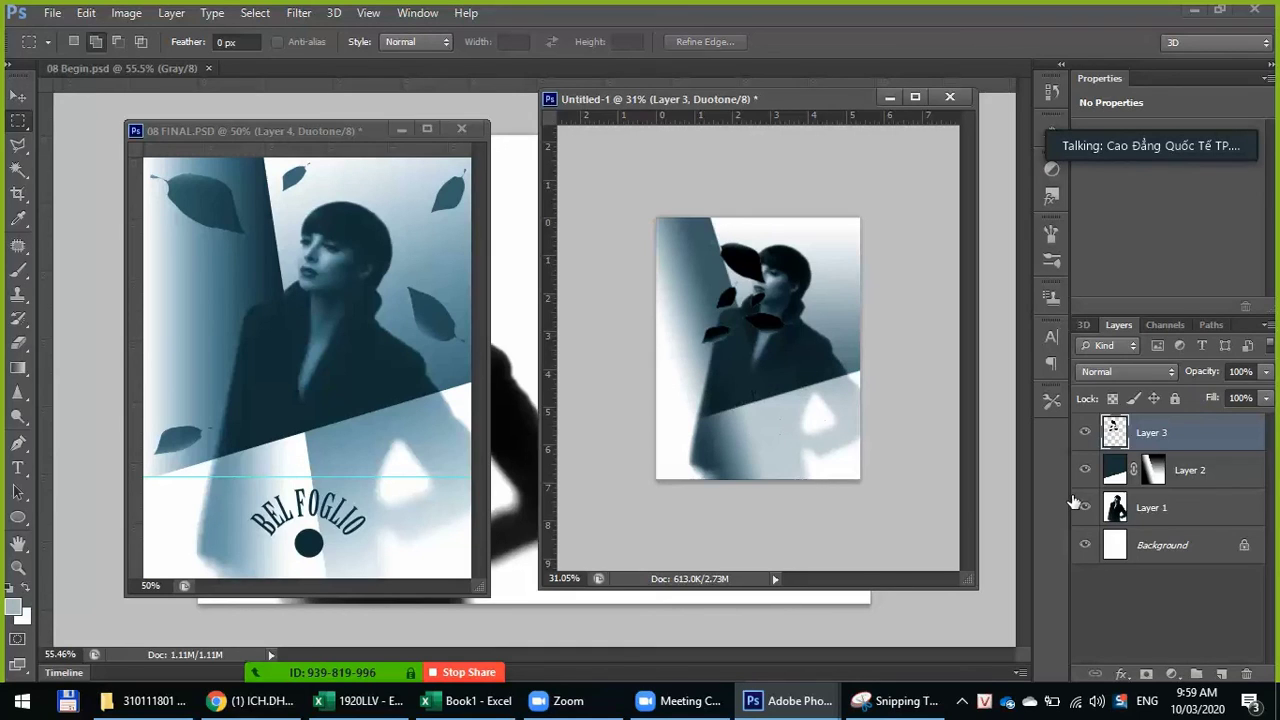
{"action": "key", "text": "ctrl+v"}
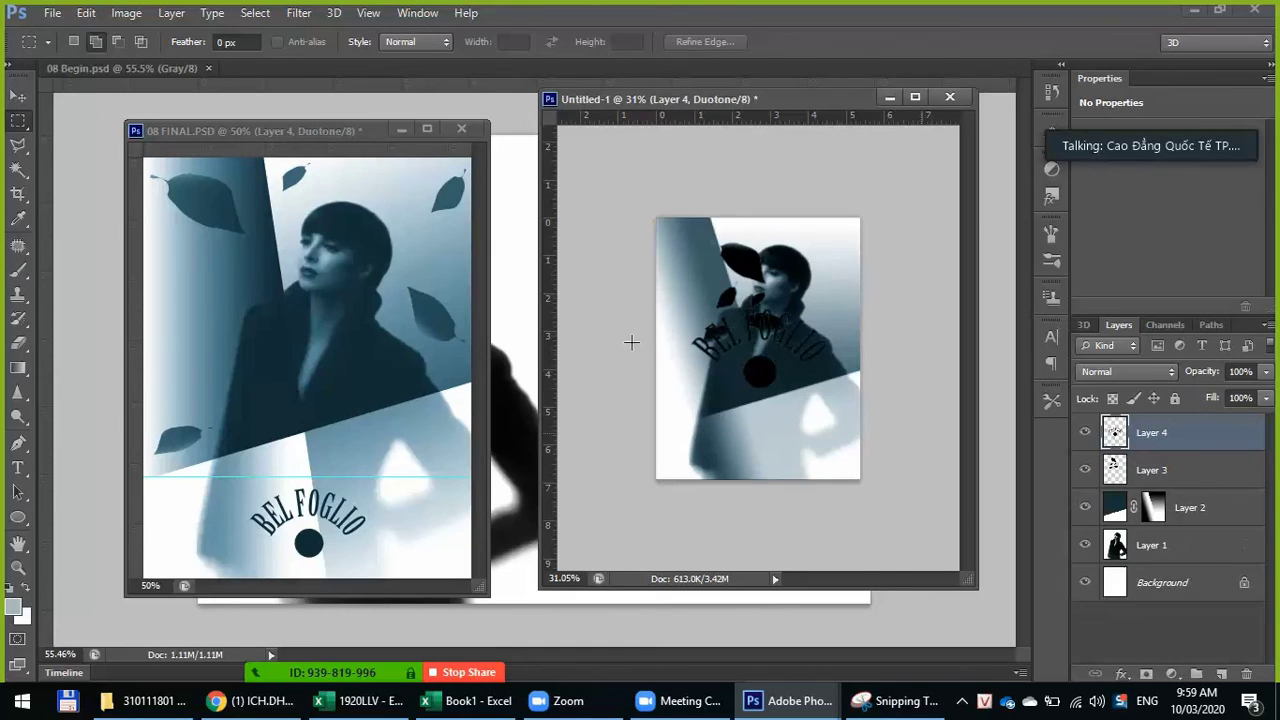
Step: Move the logo down below the diagonal edge and scale it to about 54%
{"action": "left_click", "coordinate": [20, 96]}
{"action": "left_click_drag", "start_coordinate": [760, 371], "coordinate": [770, 460]}
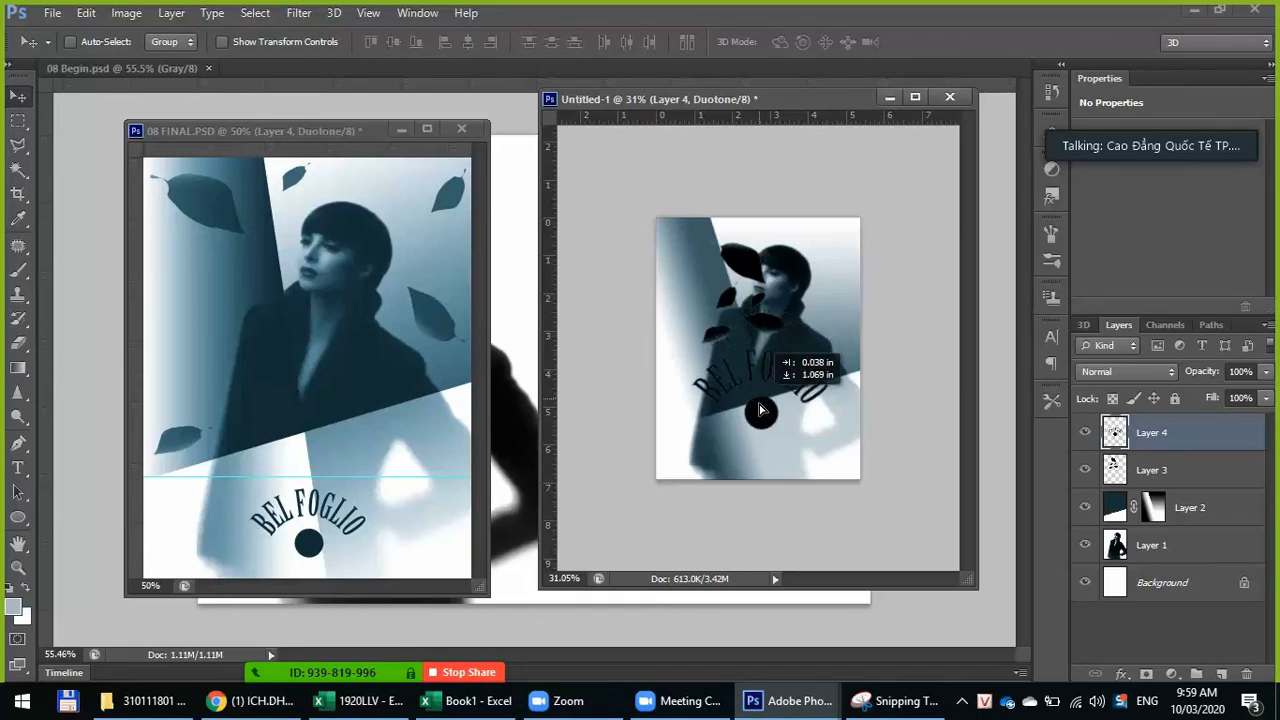
{"action": "key", "text": "ctrl+t"}
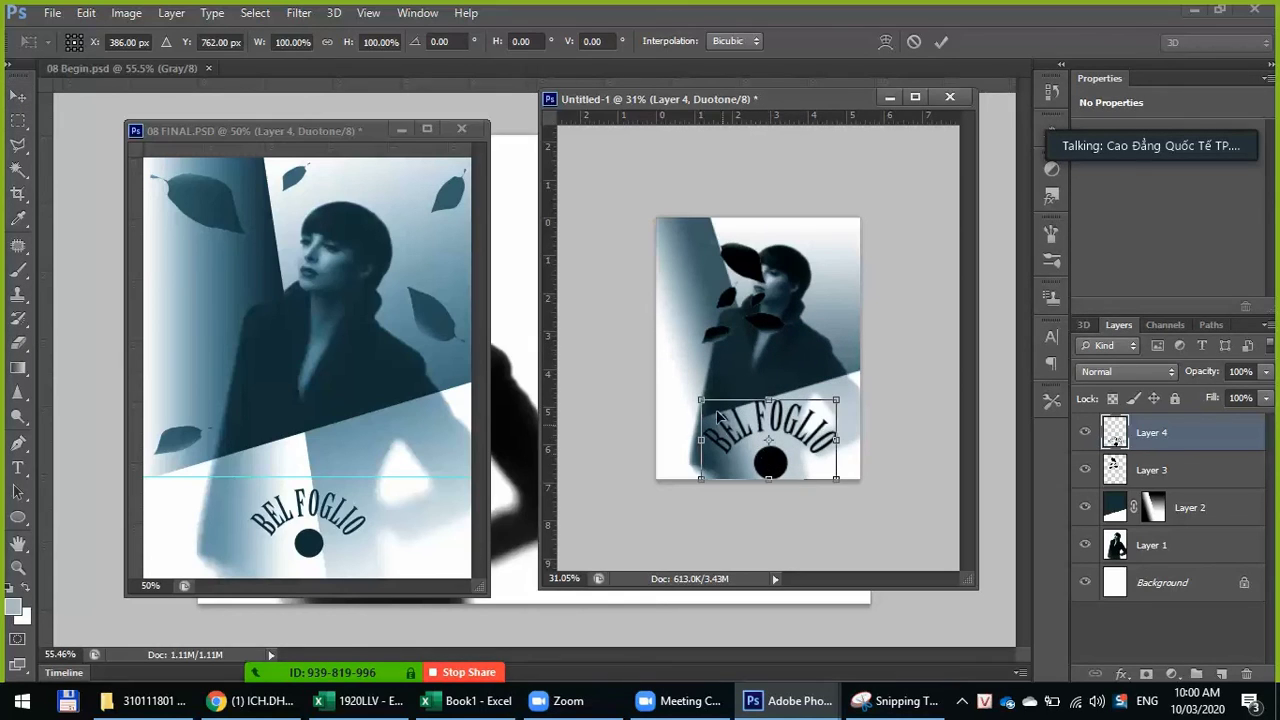
{"action": "left_click_drag", "start_coordinate": [696, 392], "coordinate": [727, 410]}
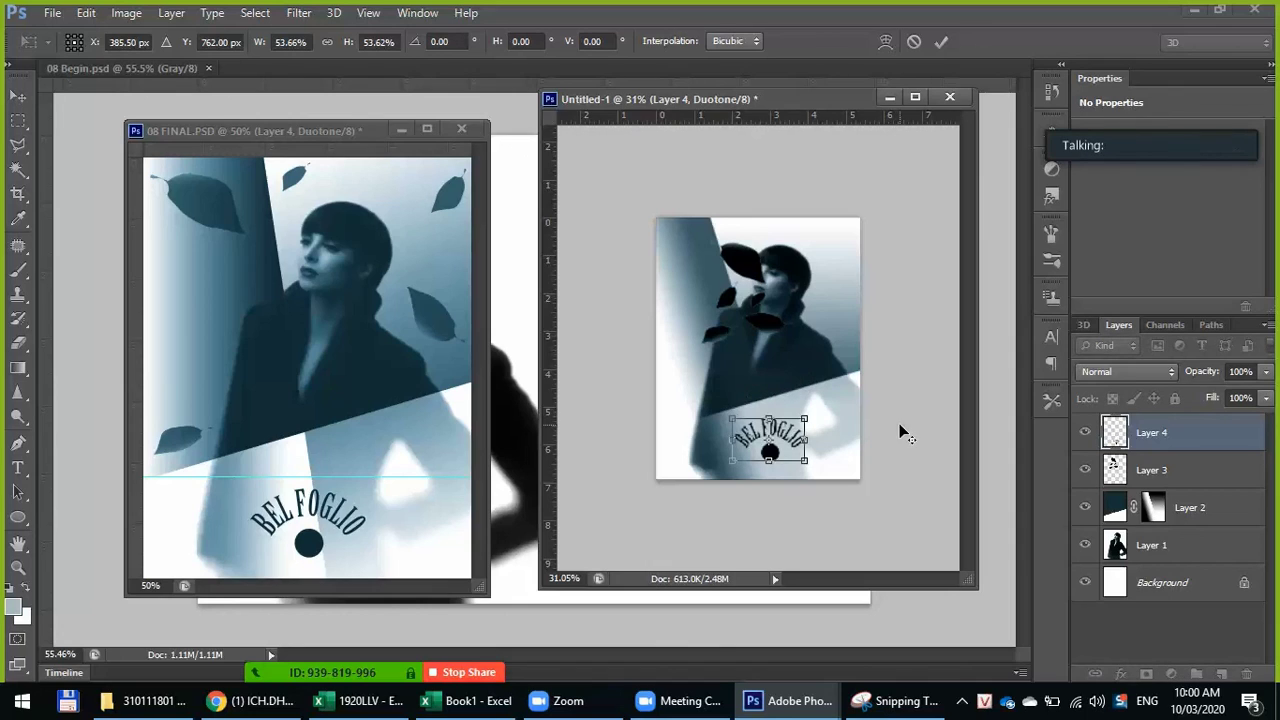
{"action": "key", "text": "Return"}
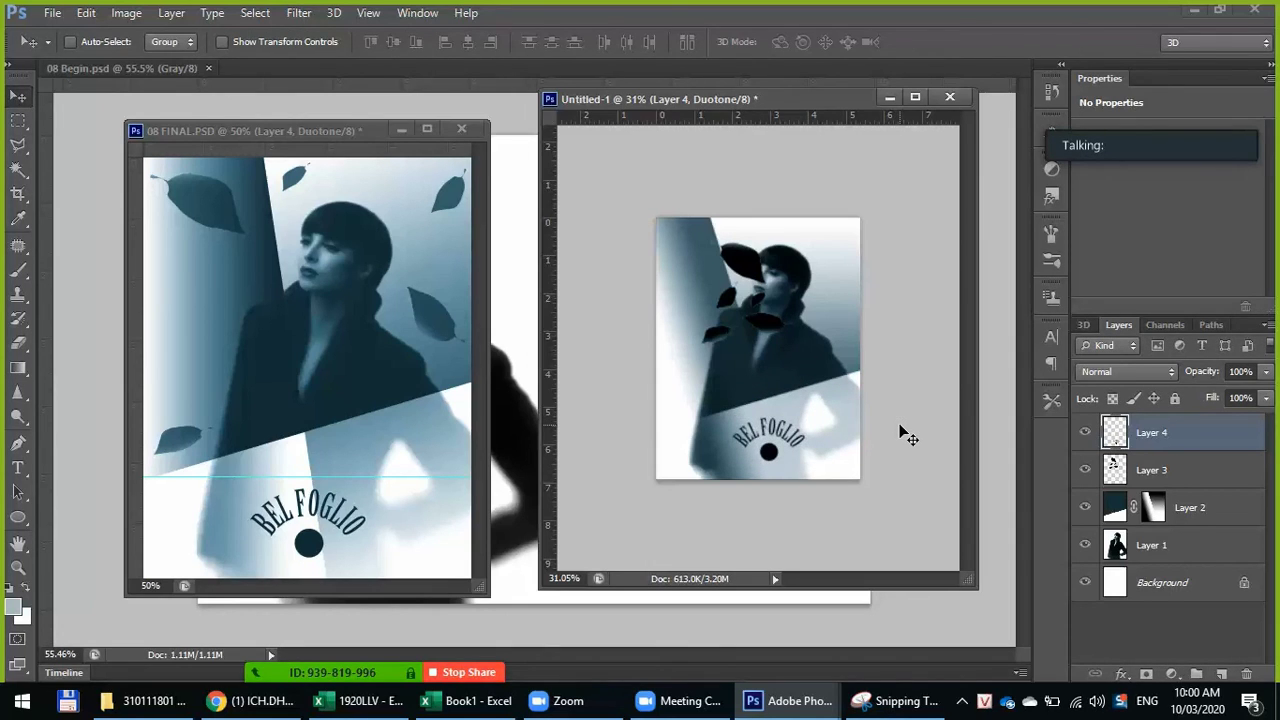
{"action": "left_click", "coordinate": [255, 136]}
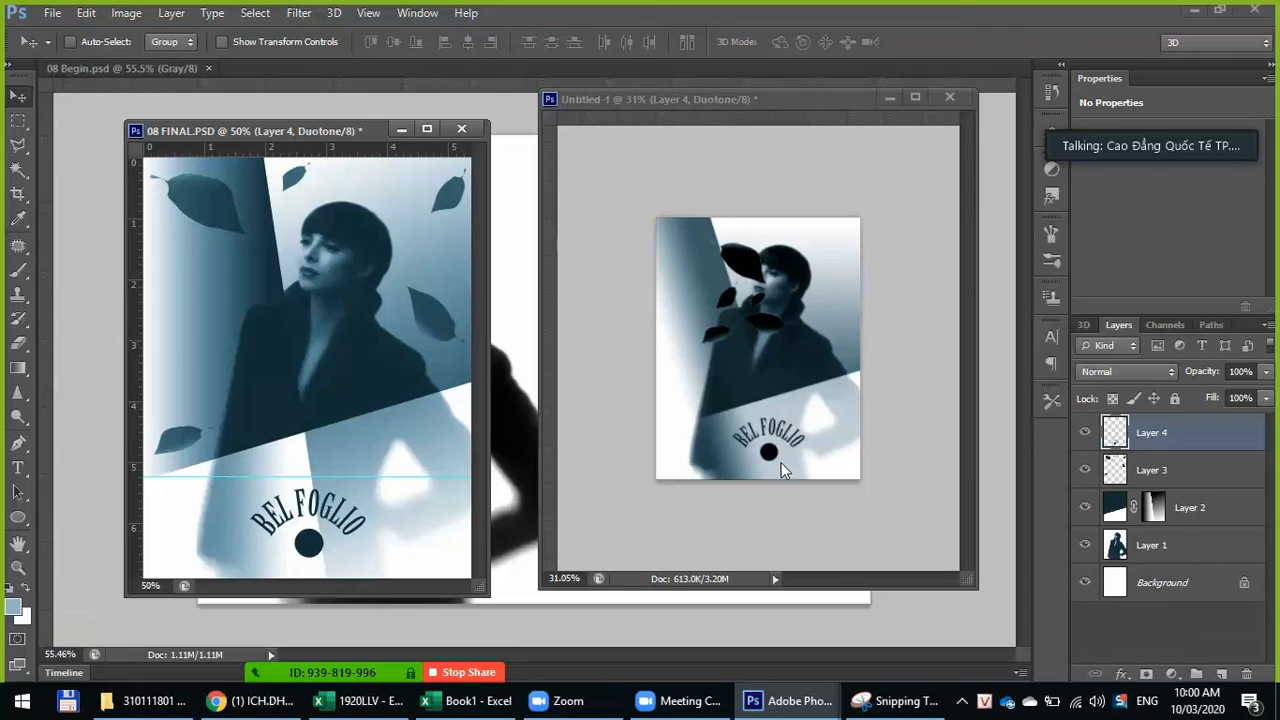
{"action": "left_click", "coordinate": [781, 96]}
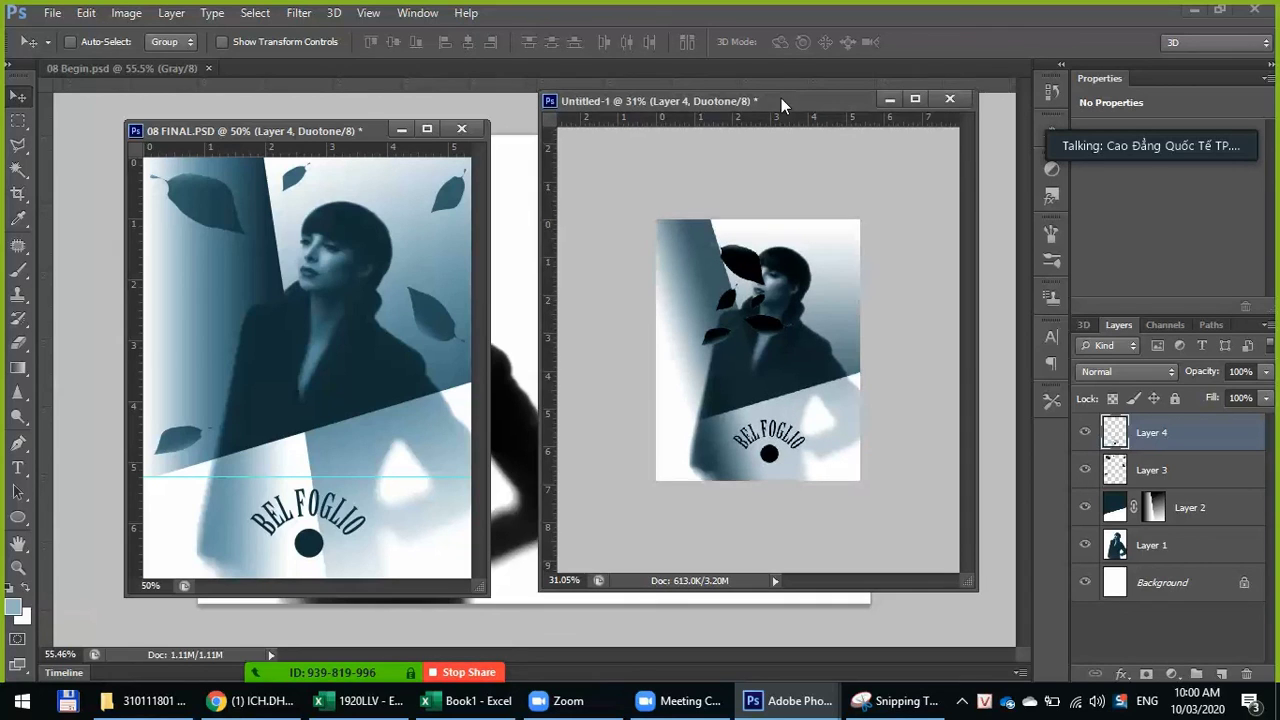
{"action": "left_click", "coordinate": [1155, 508]}
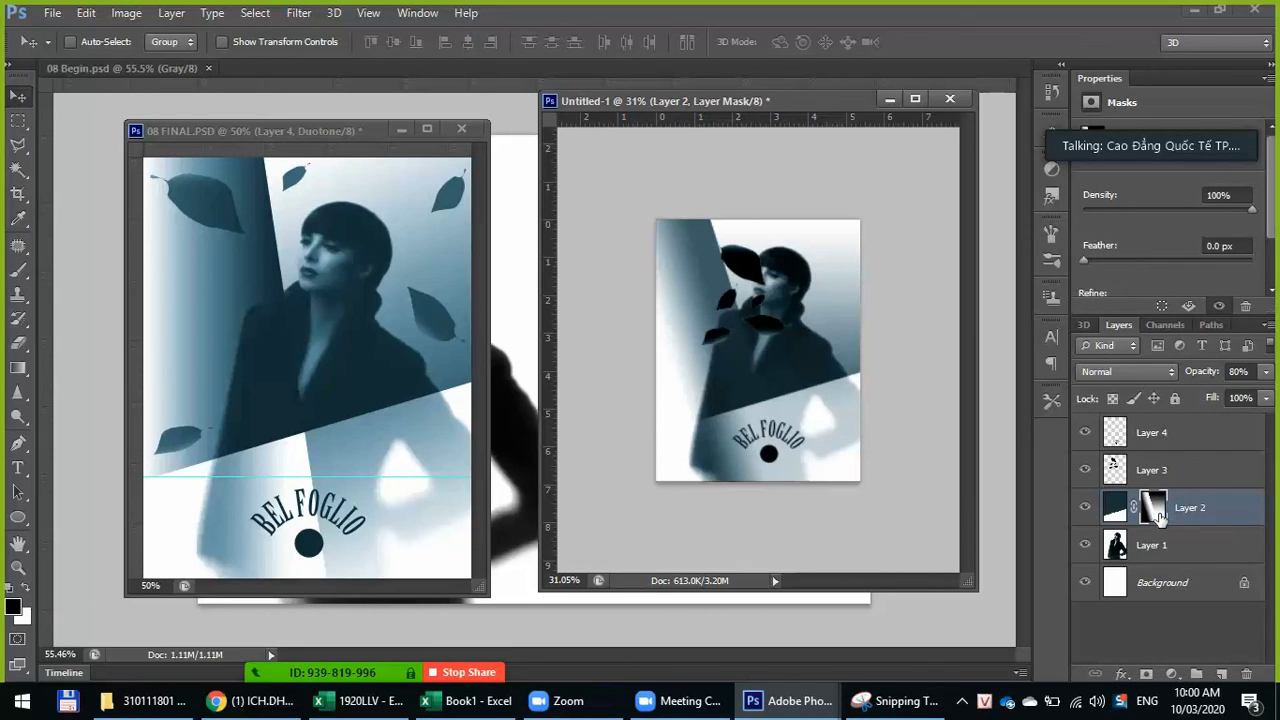
{"action": "left_click", "coordinate": [1158, 509], "text": "ctrl"}
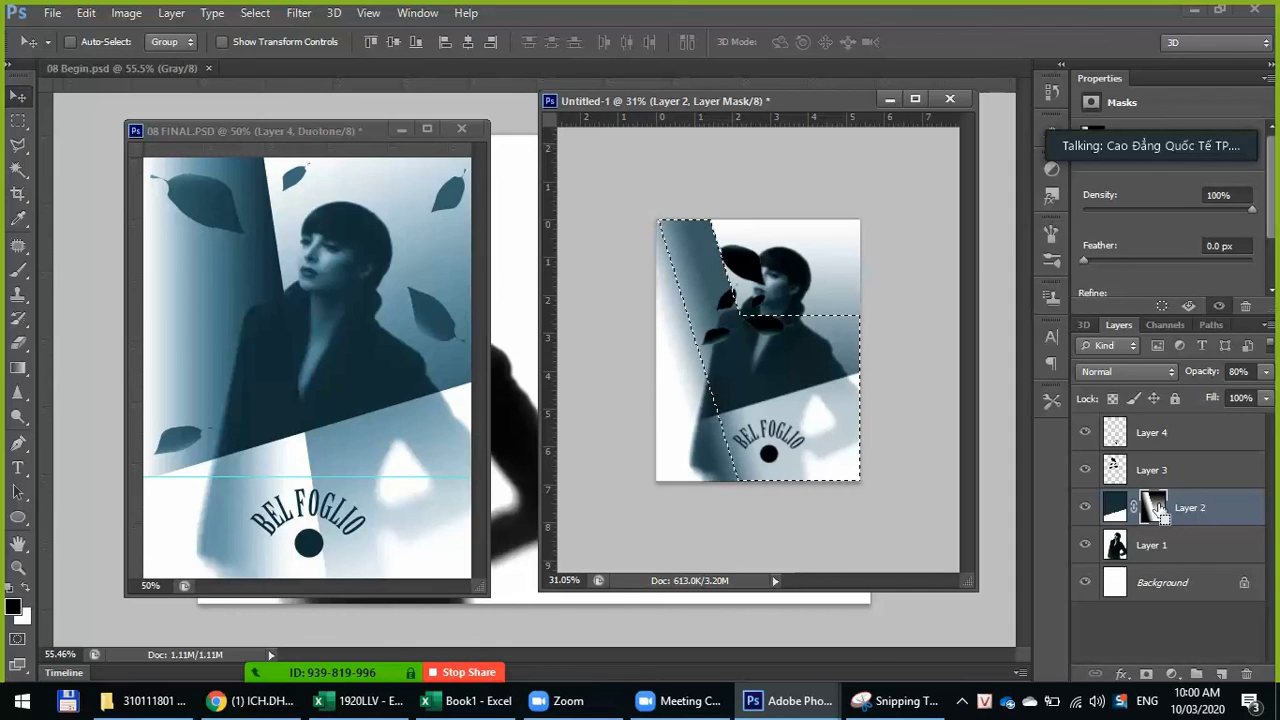
{"action": "key", "text": "ctrl+d"}
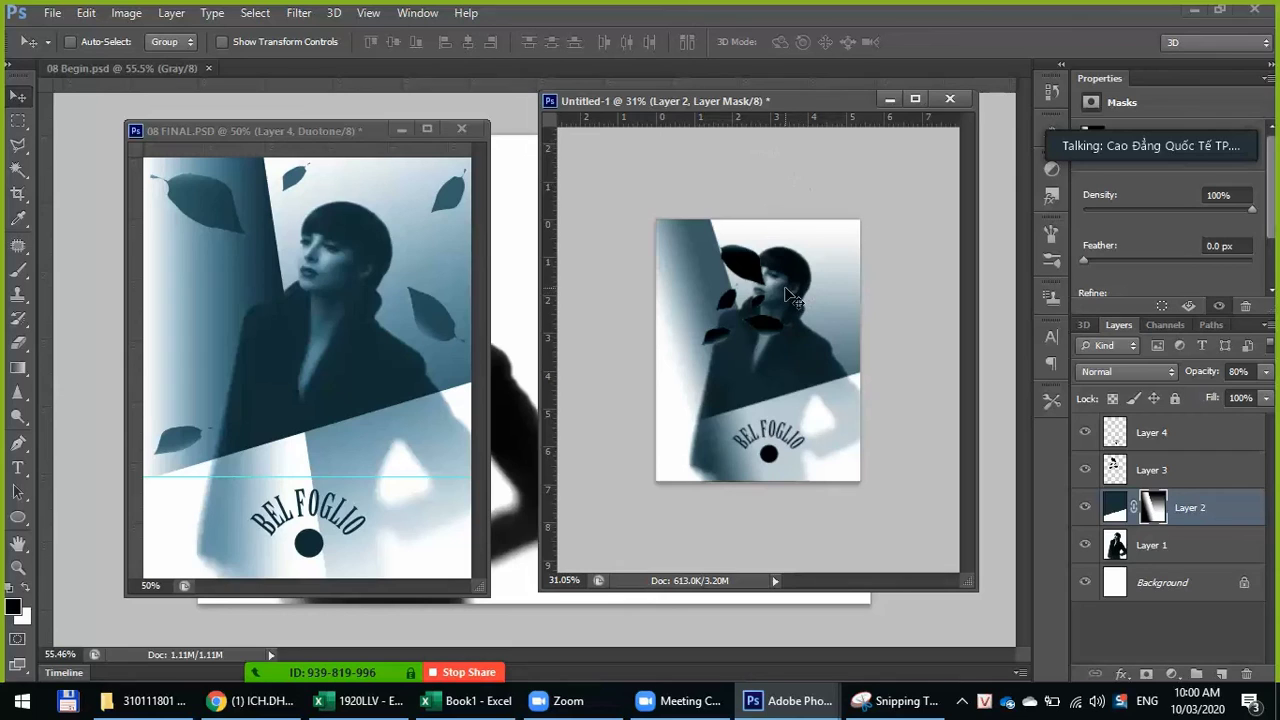
{"action": "scroll", "coordinate": [785, 291], "scroll_direction": "up", "scroll_amount": 2}
{"action": "scroll", "coordinate": [785, 291], "scroll_direction": "up", "scroll_amount": 1}
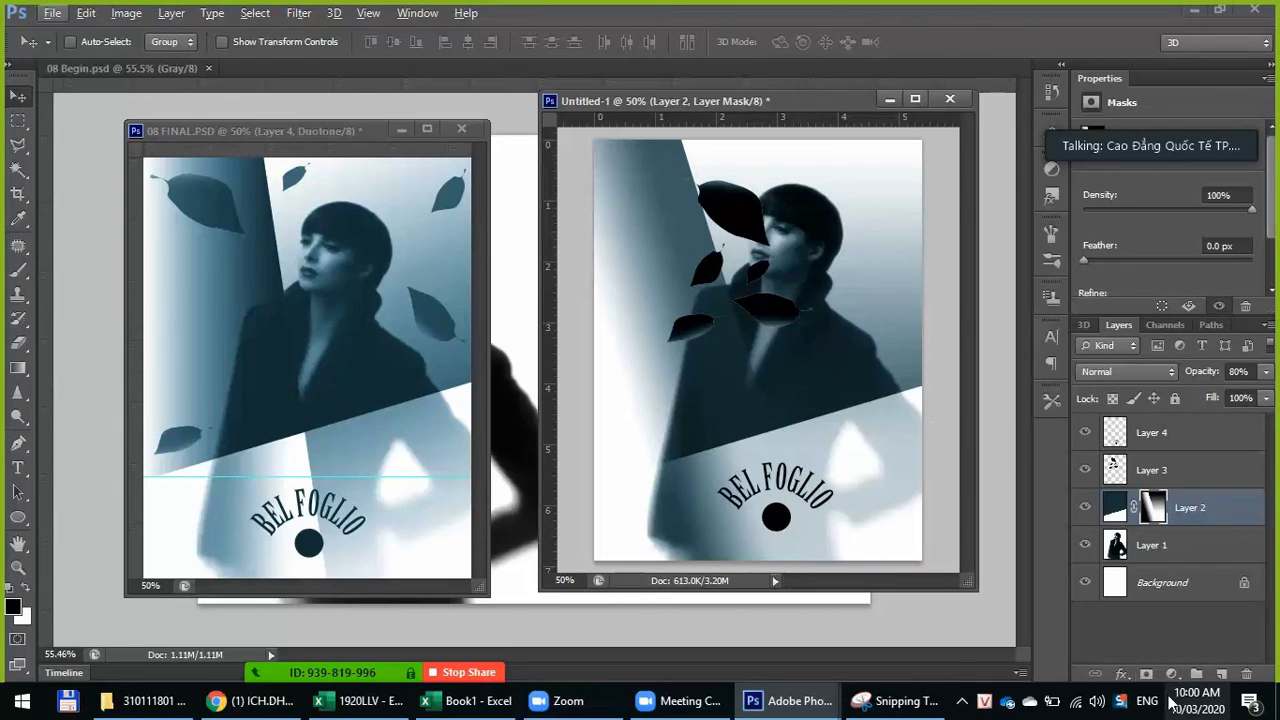
Step: Toggle Layer 2's mask off and on, then clear its gradient so the mask is plain white
{"action": "left_click", "coordinate": [1152, 507], "text": "shift"}
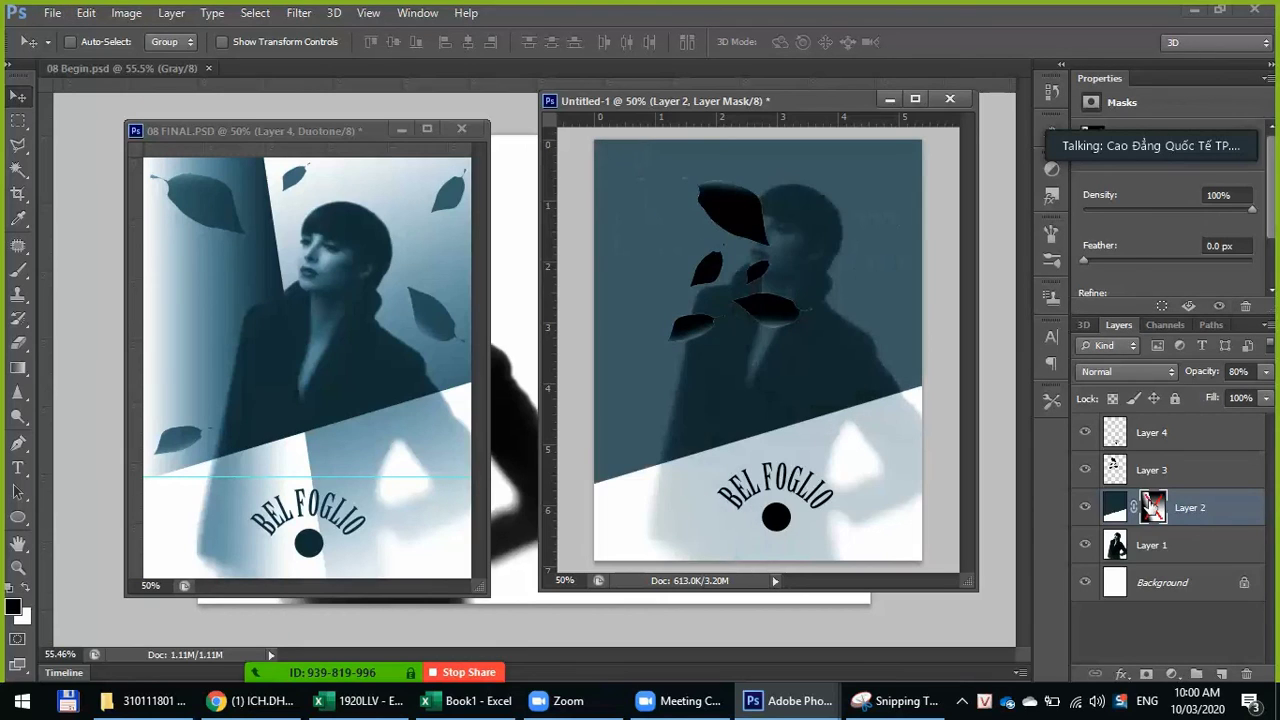
{"action": "left_click", "coordinate": [1151, 507], "text": "shift"}
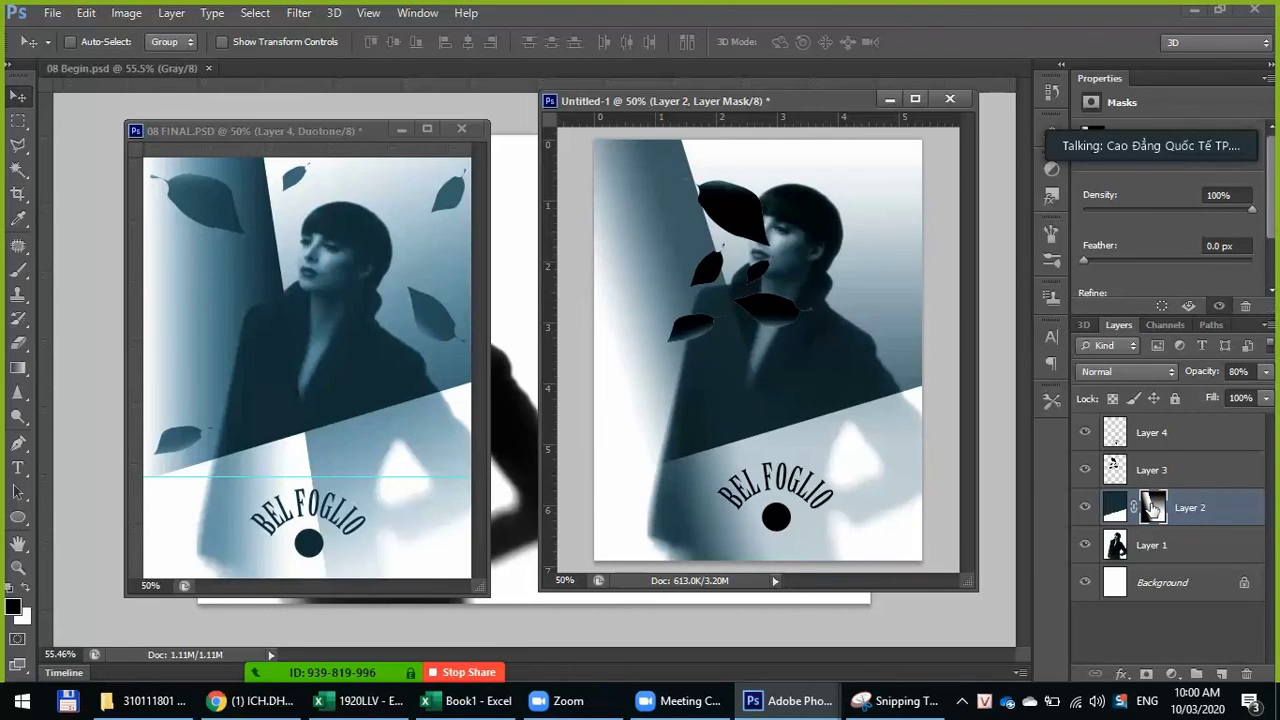
{"action": "right_click", "coordinate": [1152, 507]}
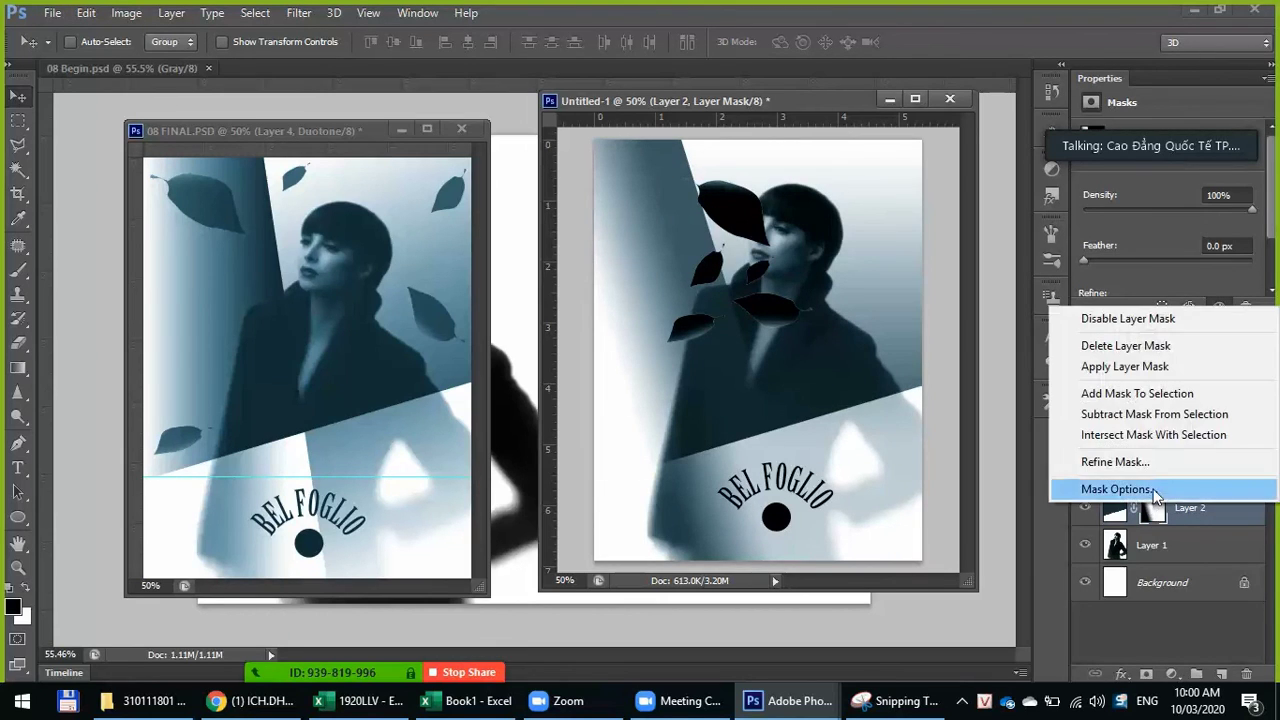
{"action": "left_click", "coordinate": [1128, 347]}
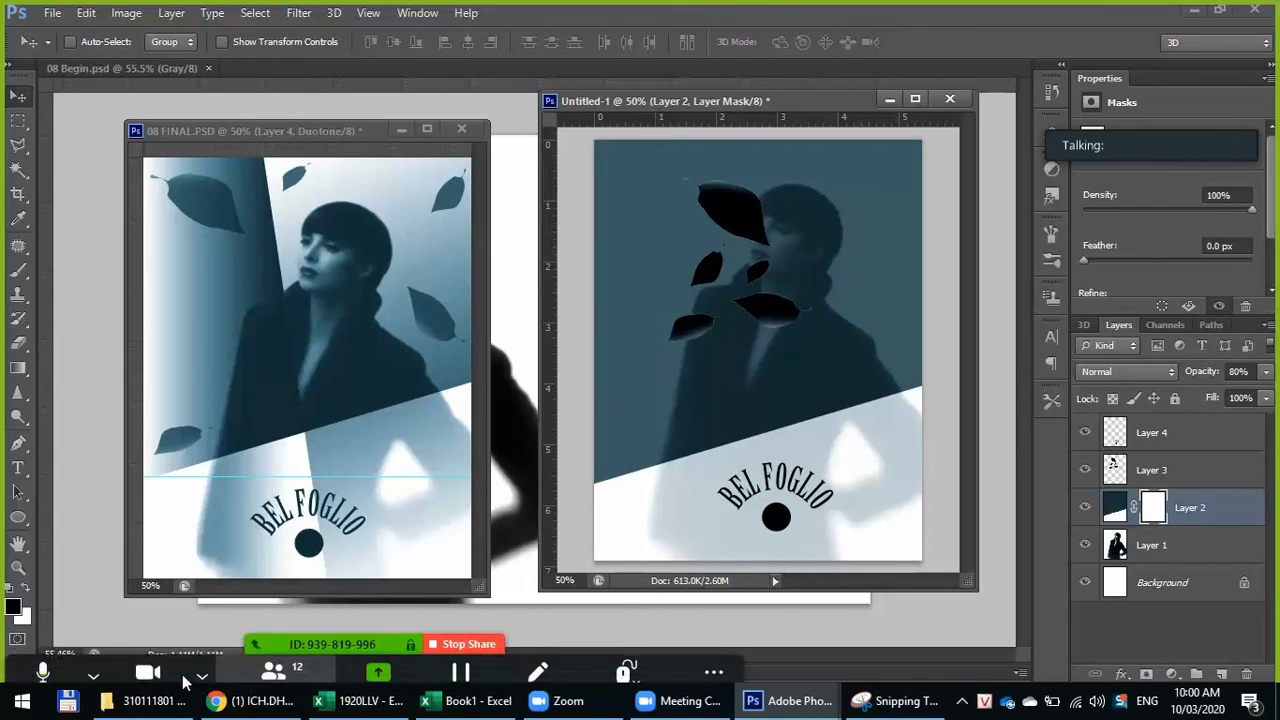
{"action": "left_click", "coordinate": [200, 677]}
Step: Lasso the slanted left strip and fade it with a gradient on Layer 2's mask
{"action": "left_click", "coordinate": [18, 145]}
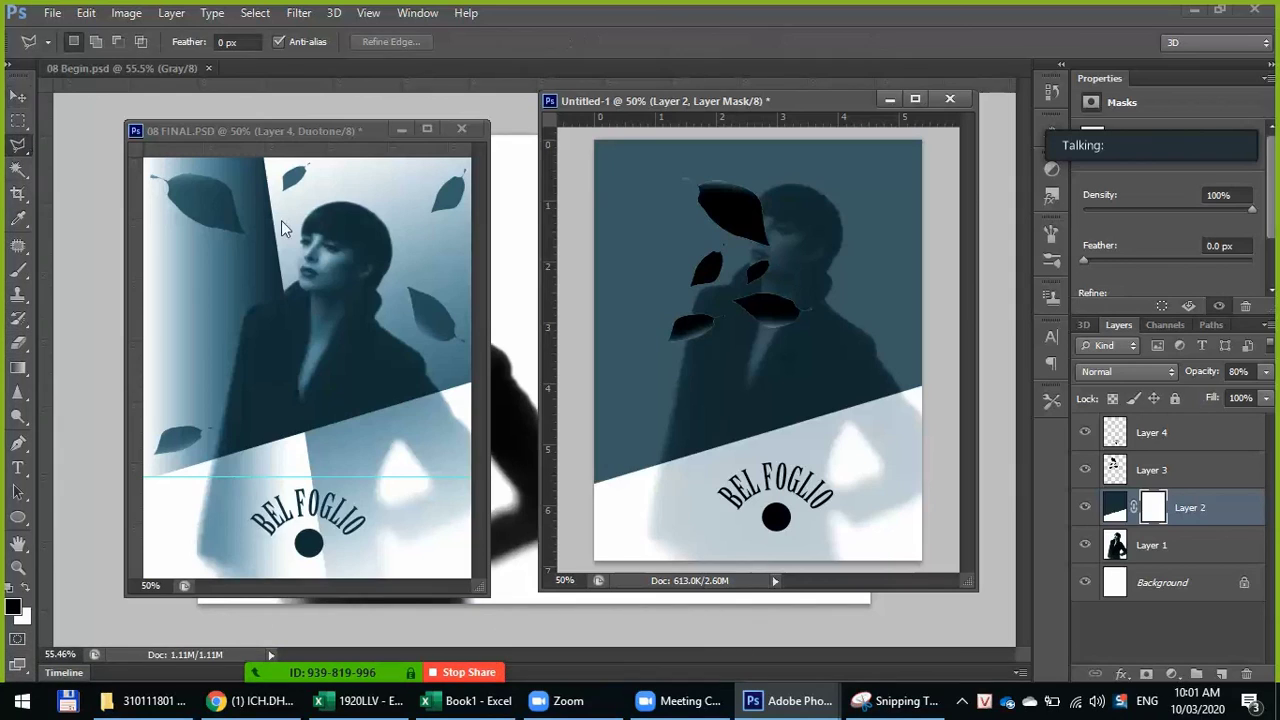
{"action": "mouse_move", "coordinate": [580, 133]}
{"action": "left_mouse_down"}
{"action": "mouse_move", "coordinate": [697, 134]}
{"action": "mouse_move", "coordinate": [821, 572]}
{"action": "mouse_move", "coordinate": [805, 573]}
{"action": "left_mouse_up"}
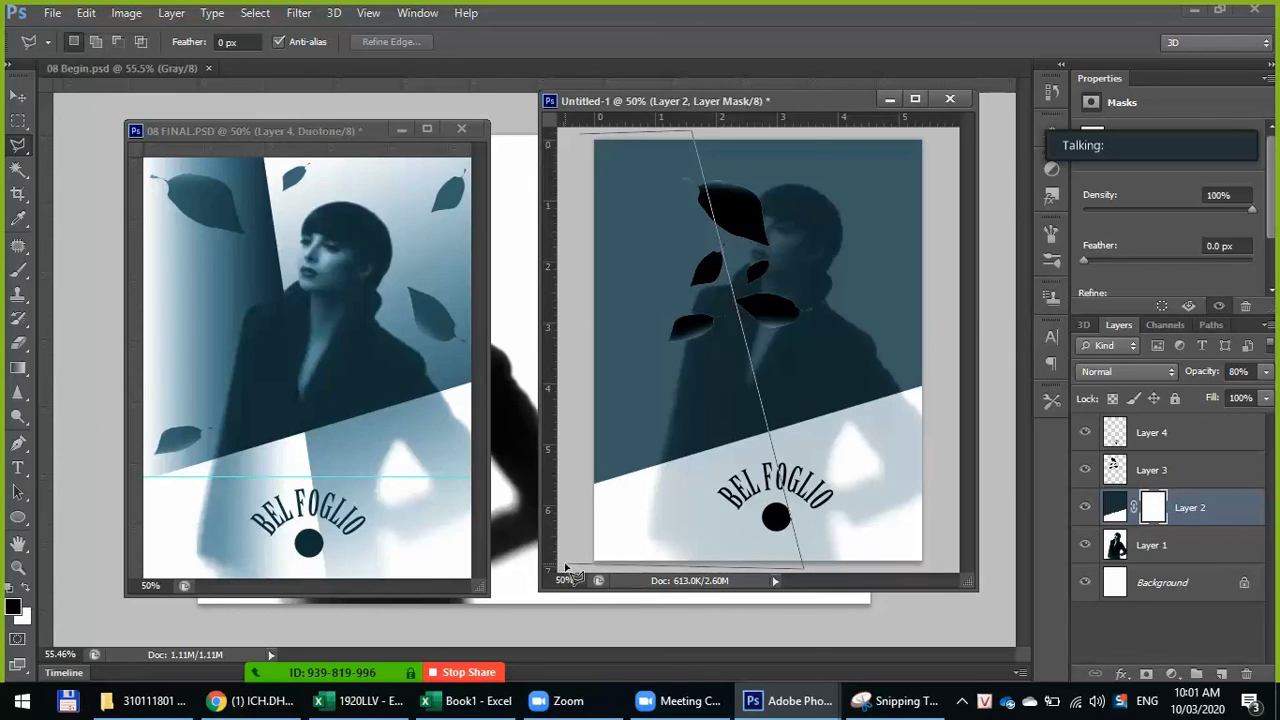
{"action": "left_click_drag", "start_coordinate": [805, 573], "coordinate": [574, 572]}
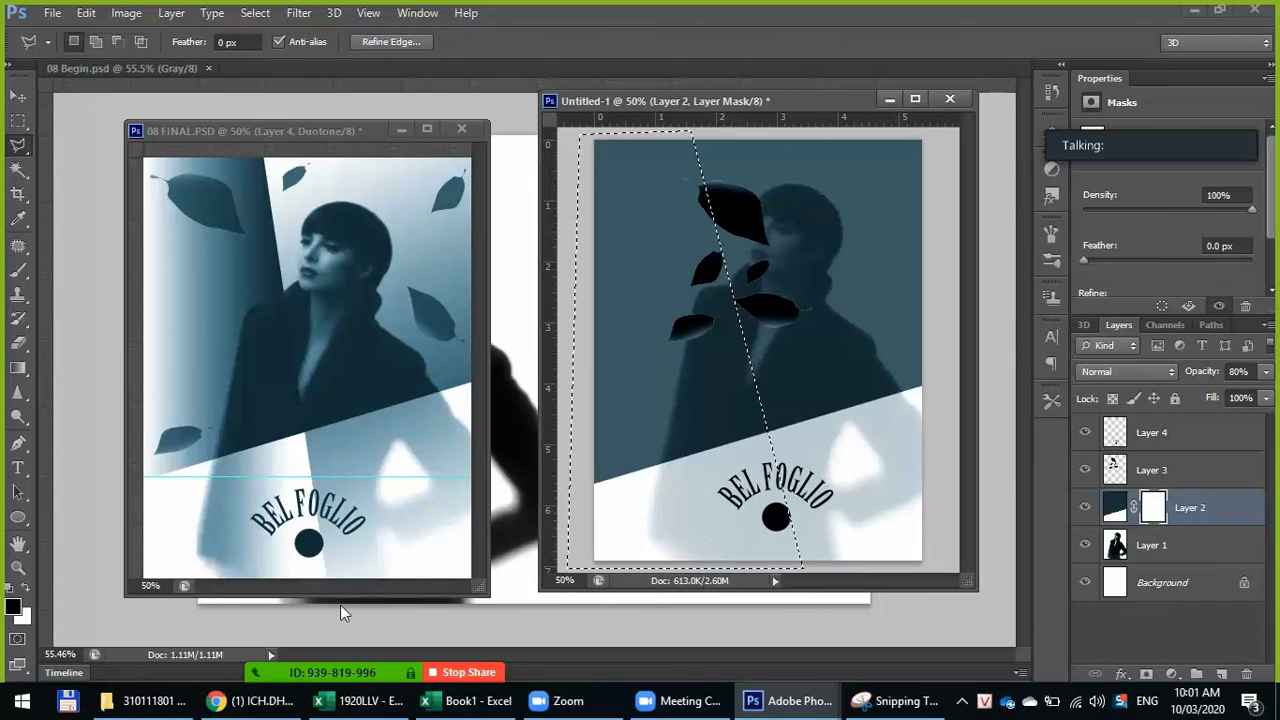
{"action": "left_click", "coordinate": [18, 367]}
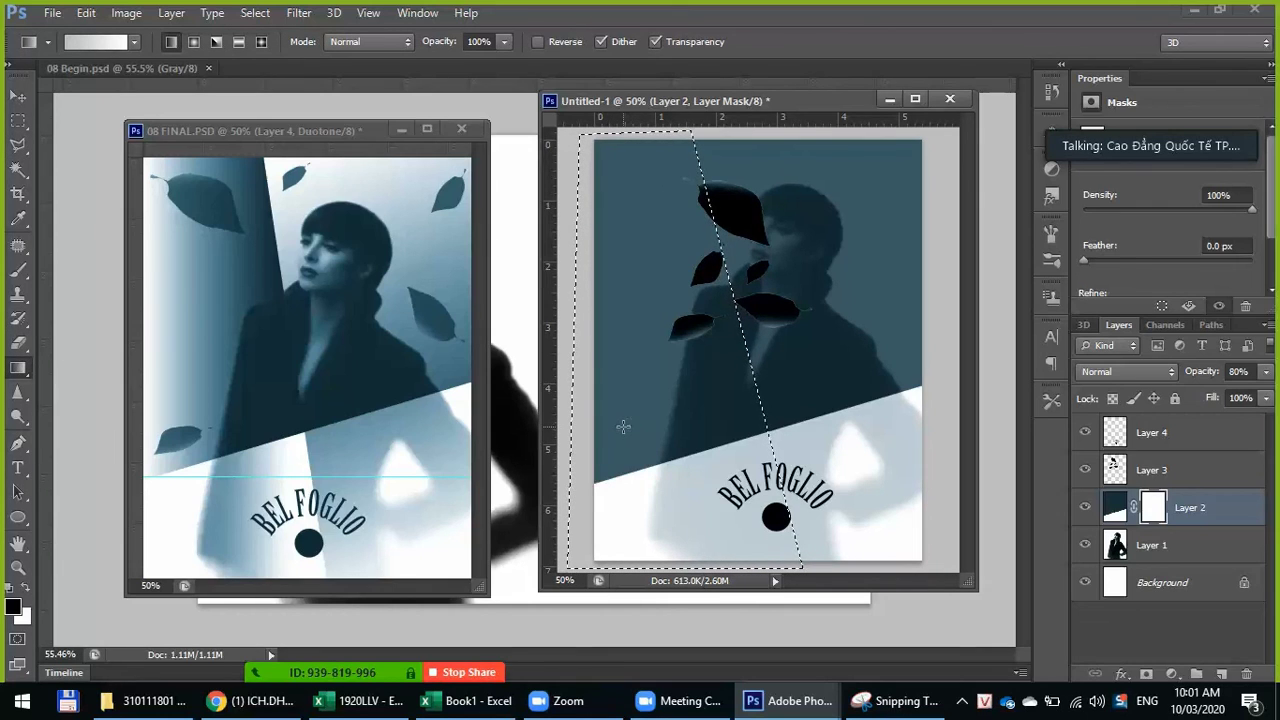
{"action": "left_click_drag", "start_coordinate": [622, 428], "coordinate": [741, 390]}
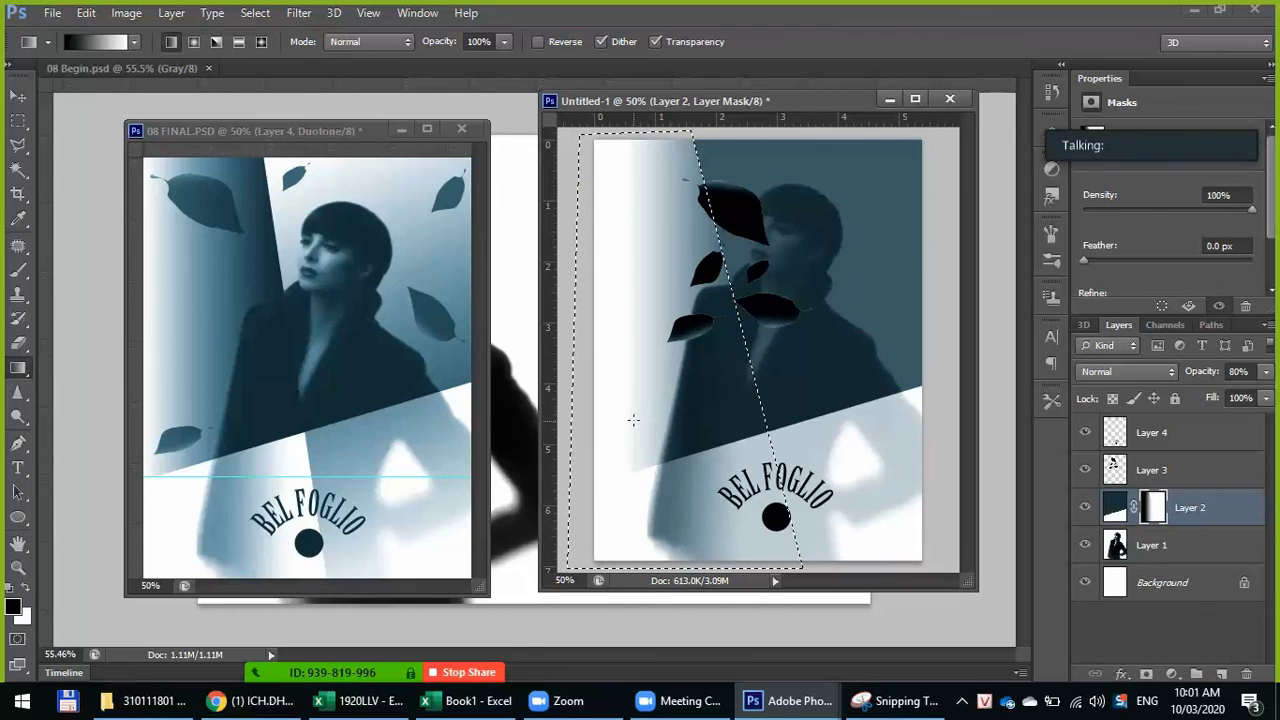
{"action": "left_click_drag", "start_coordinate": [633, 416], "coordinate": [744, 387]}
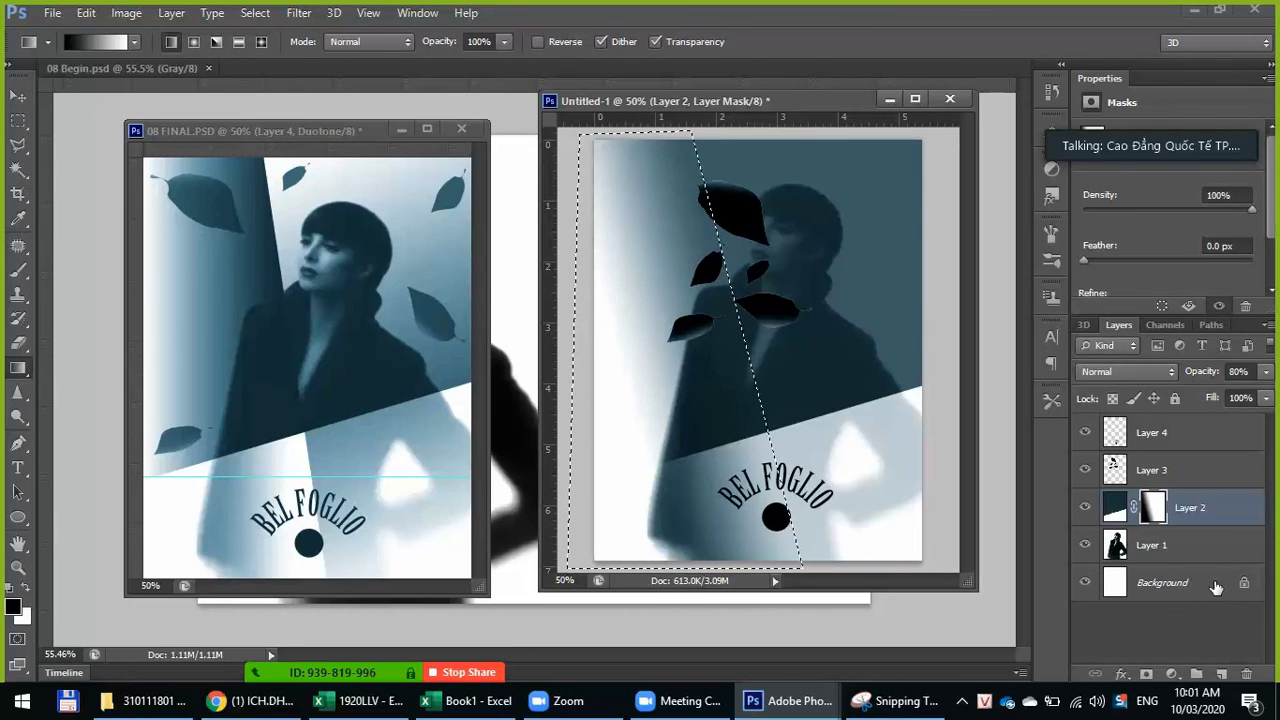
Step: Invert the selection and fade the mask's right side with a top-to-bottom gradient
{"action": "key", "text": "ctrl+shift+i"}
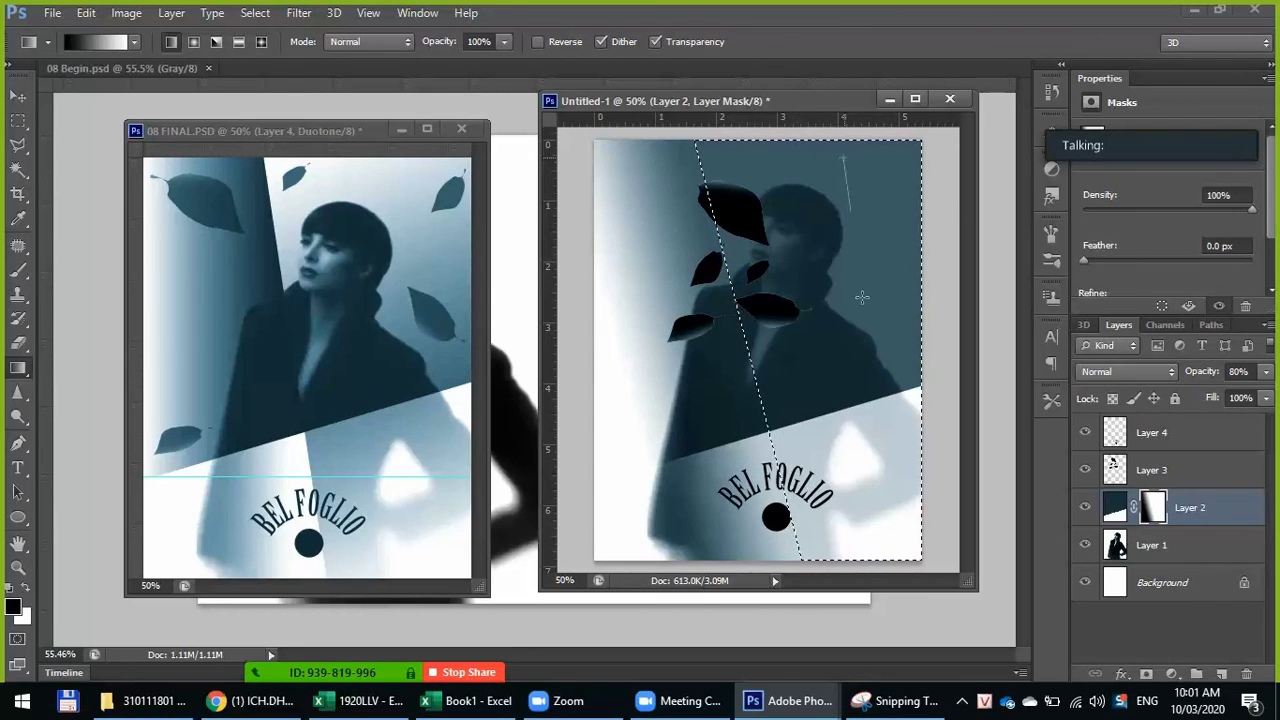
{"action": "left_click_drag", "start_coordinate": [862, 297], "coordinate": [847, 523]}
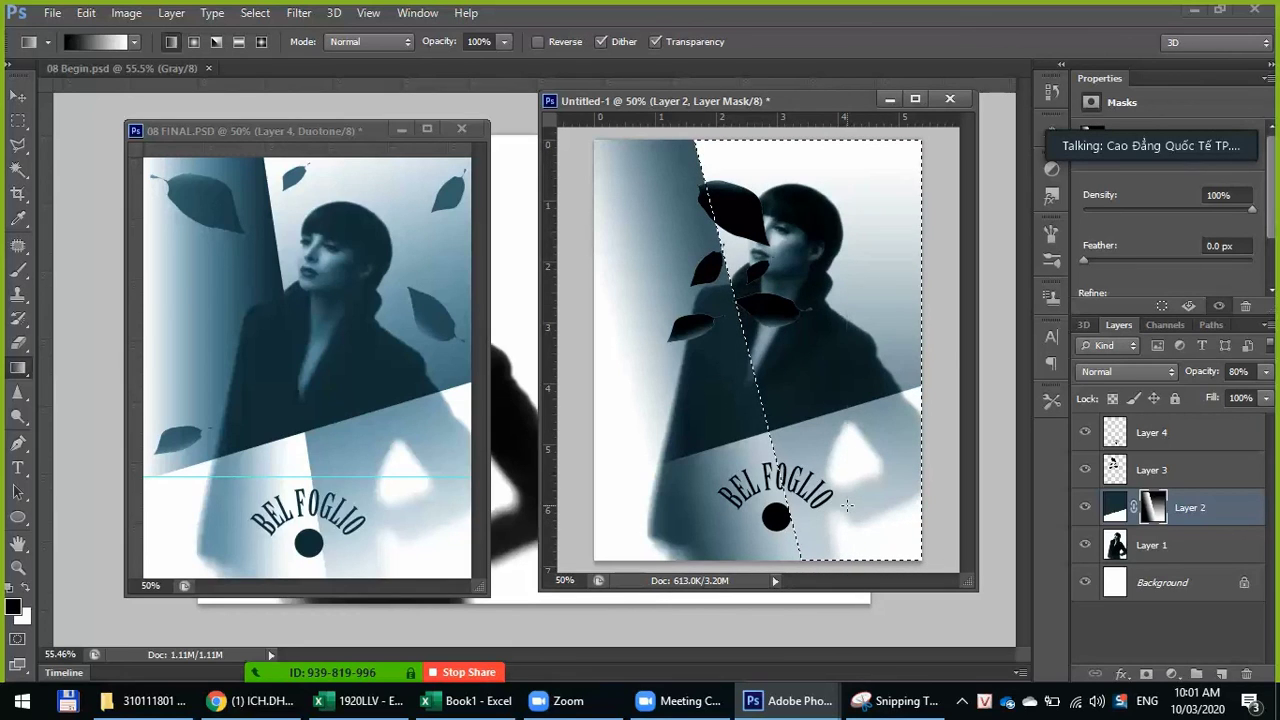
{"action": "key", "text": "ctrl+z"}
{"action": "left_click_drag", "start_coordinate": [829, 160], "coordinate": [826, 480]}
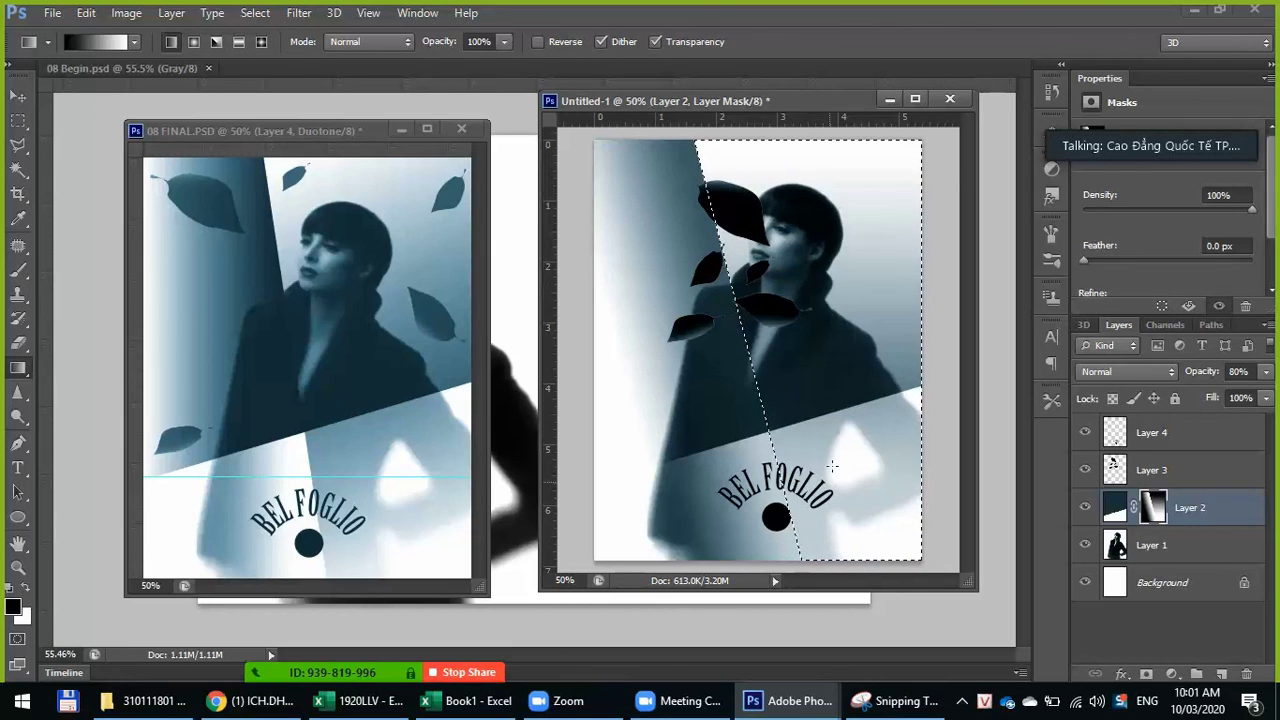
{"action": "left_click_drag", "start_coordinate": [832, 154], "coordinate": [826, 550]}
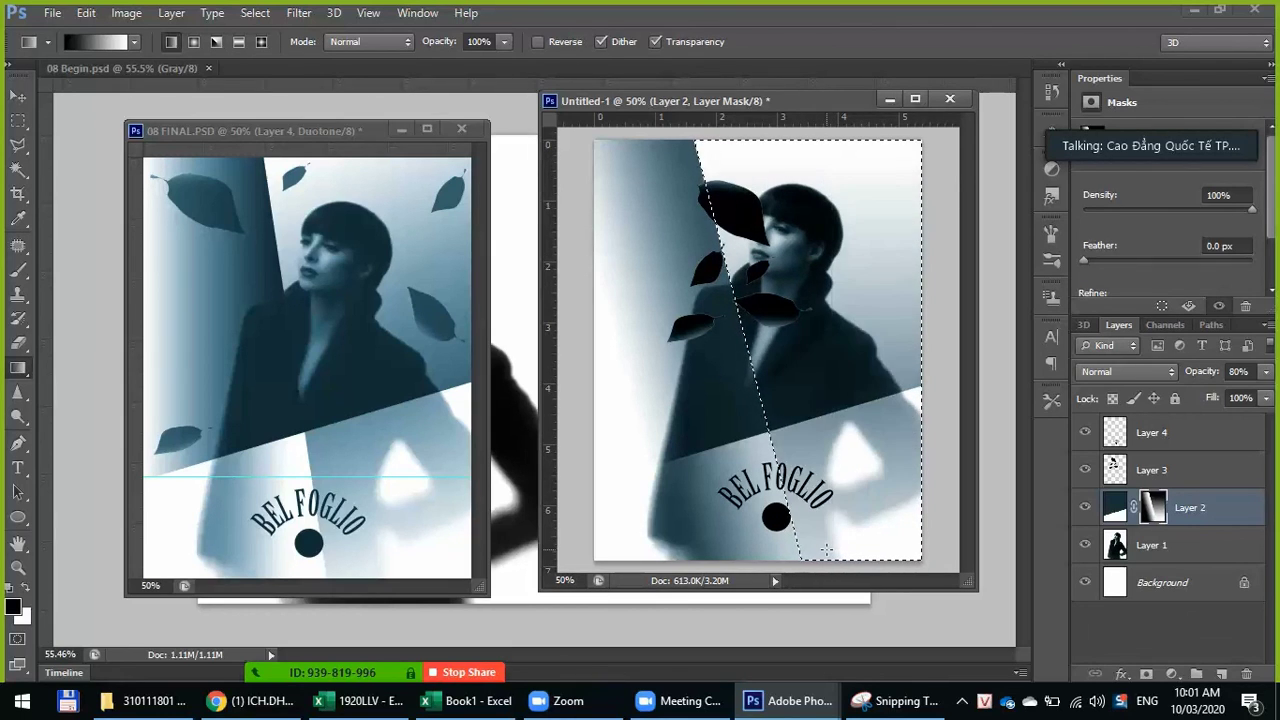